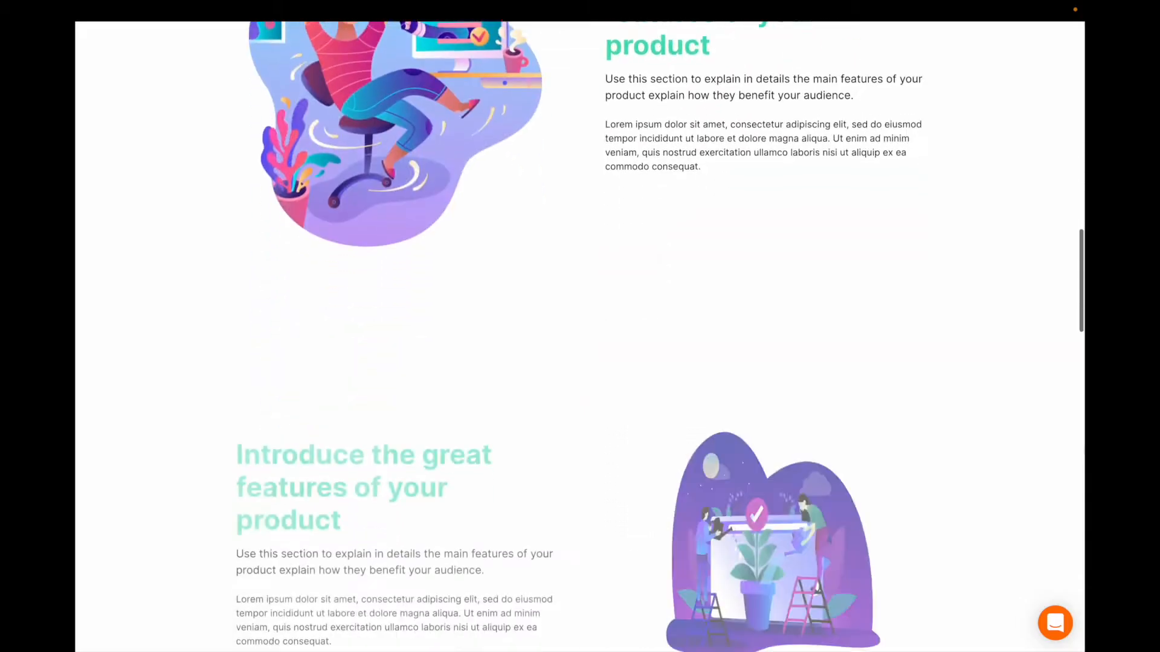
Look through the demo website's home, About and Portfolio pages to examine their sections and layout
scroll(713, 185, down, 6)
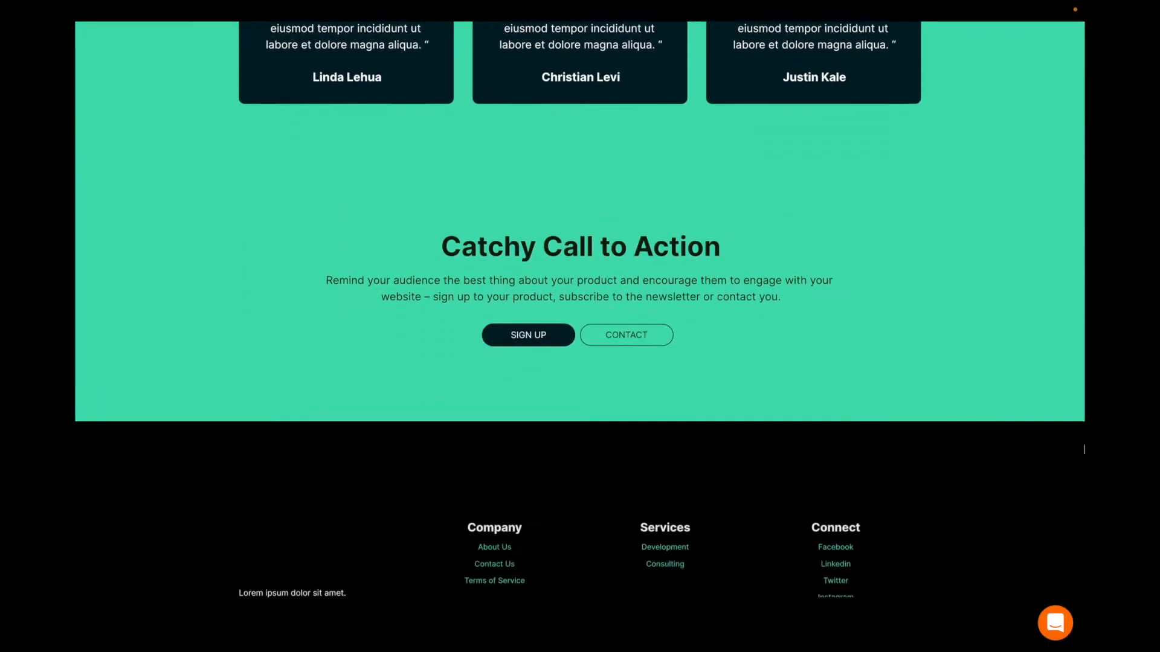
scroll(713, 184, up, 20)
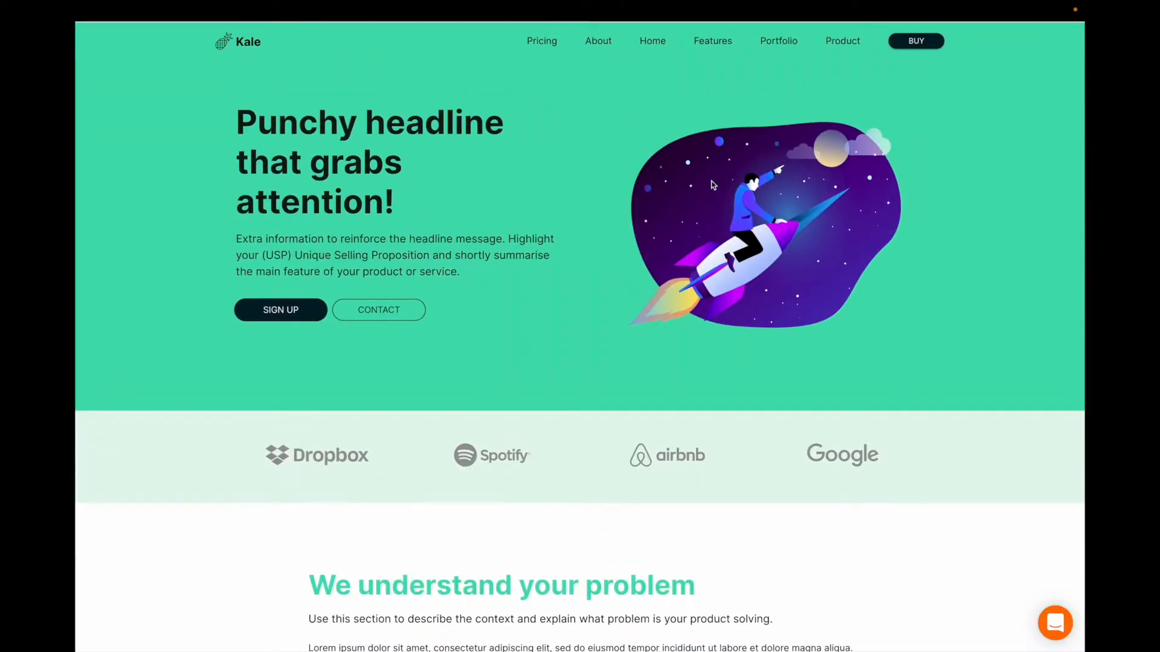
click(598, 40)
scroll(781, 346, down, 6)
scroll(781, 344, down, 15)
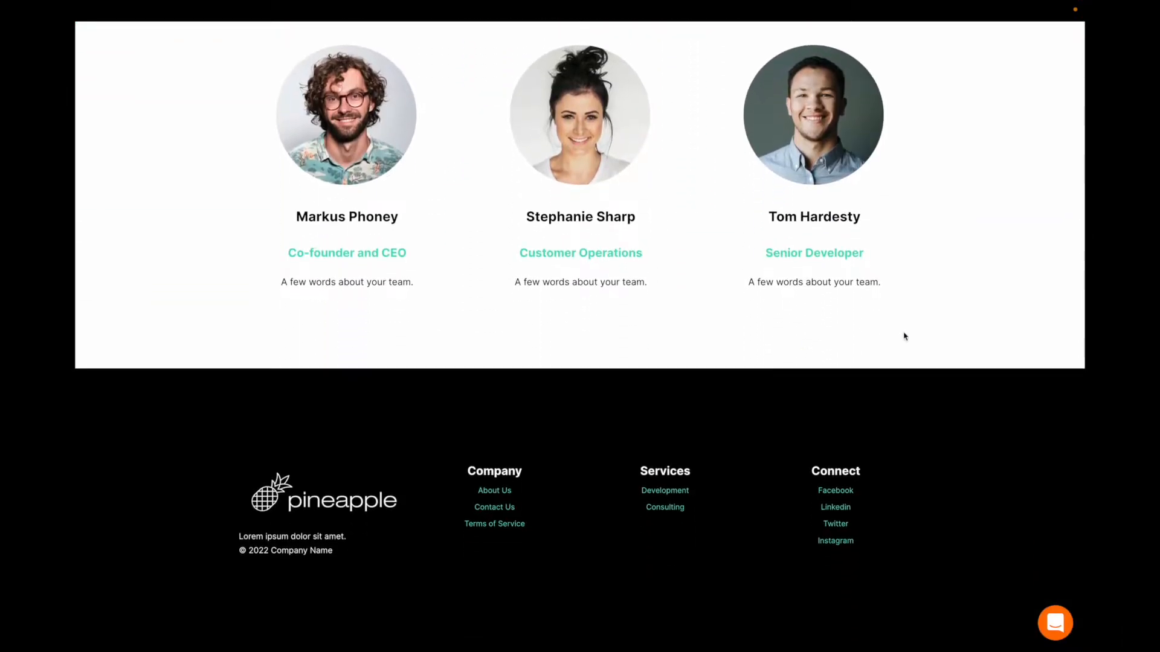
scroll(904, 334, up, 20)
click(779, 38)
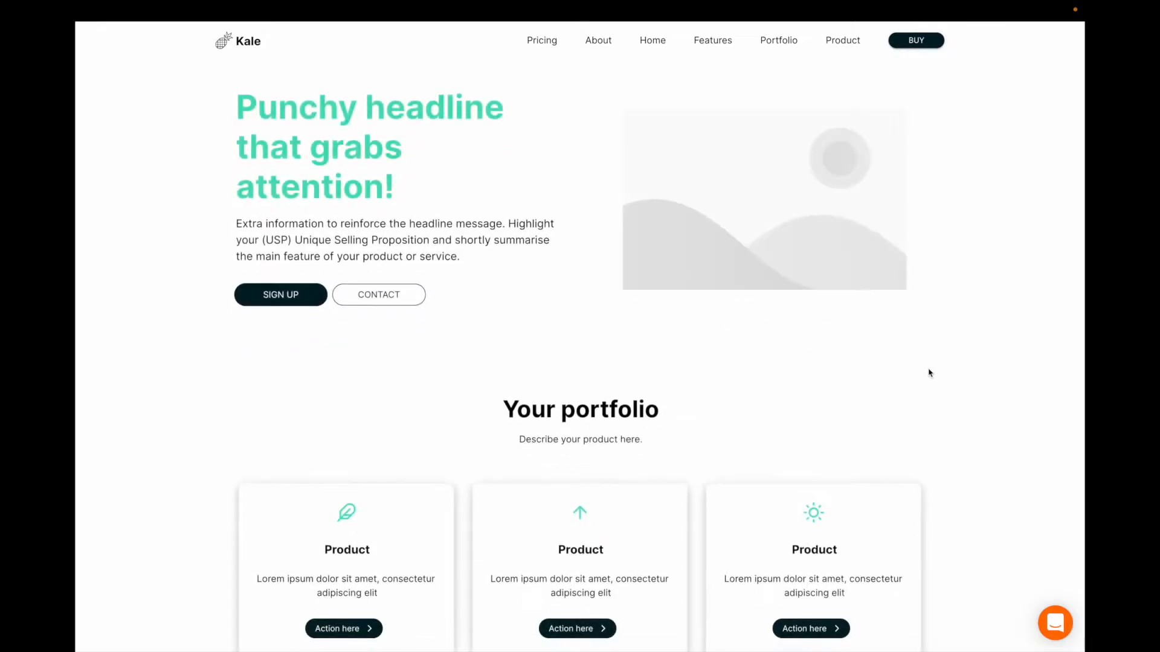
scroll(929, 372, down, 12)
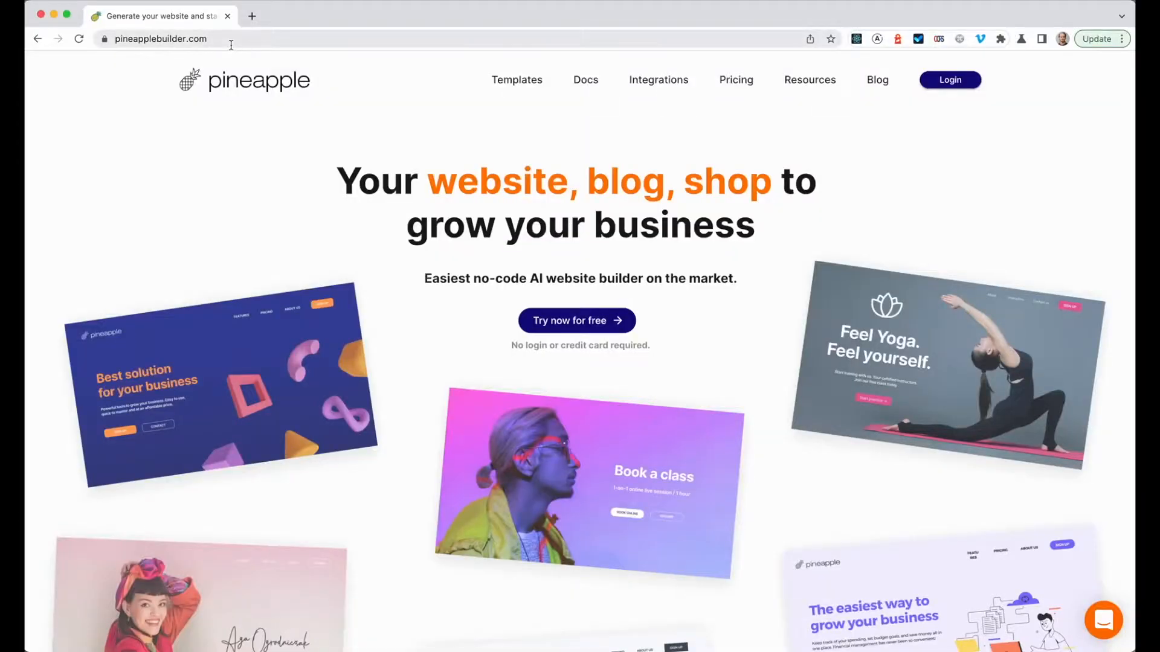
Open the login page from pineapplebuilder.com and sign in with Google
click(227, 42)
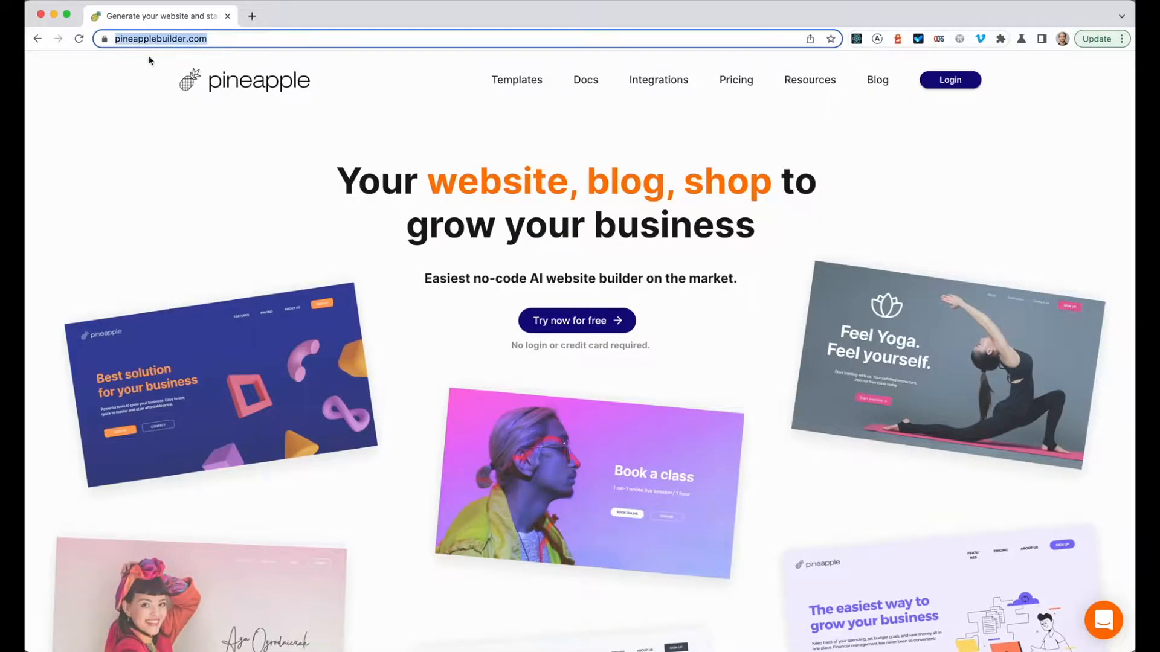
click(242, 42)
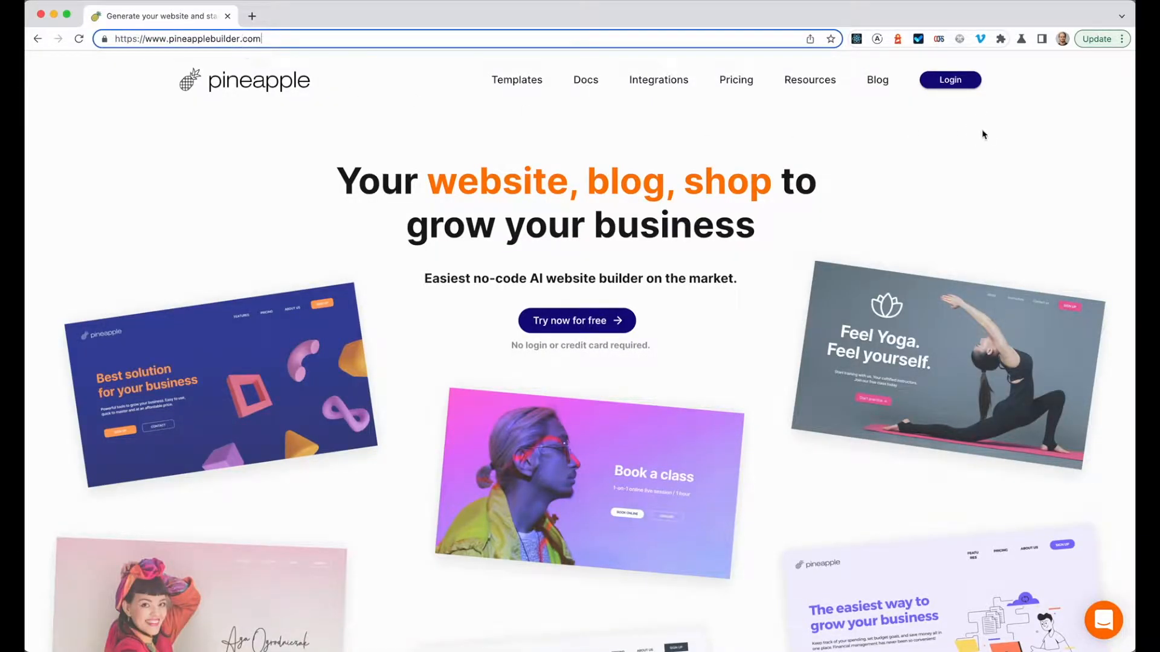
click(954, 85)
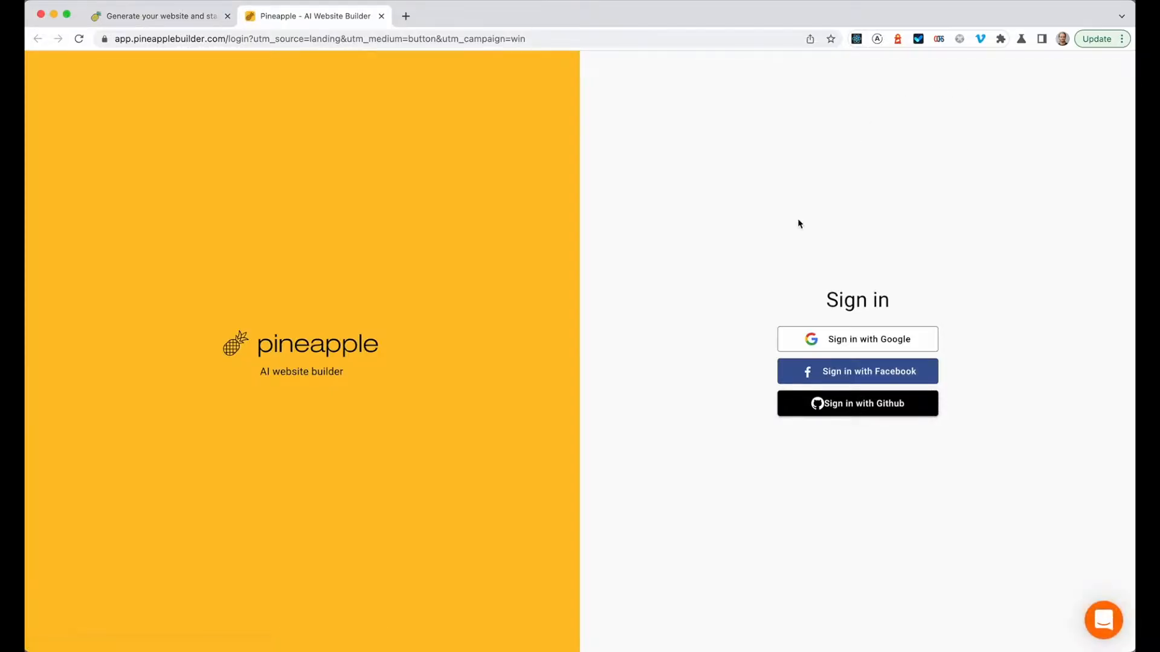
click(893, 342)
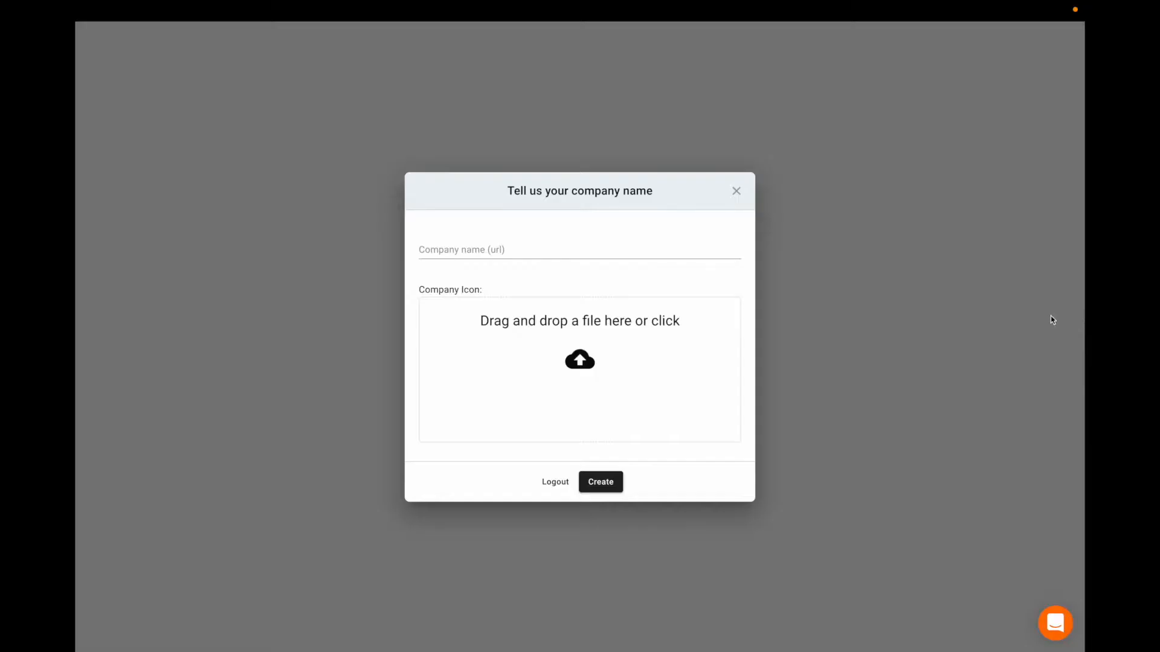
Create a company named mele with pineapple 512.png uploaded as its icon
click(450, 248)
text(mele-)
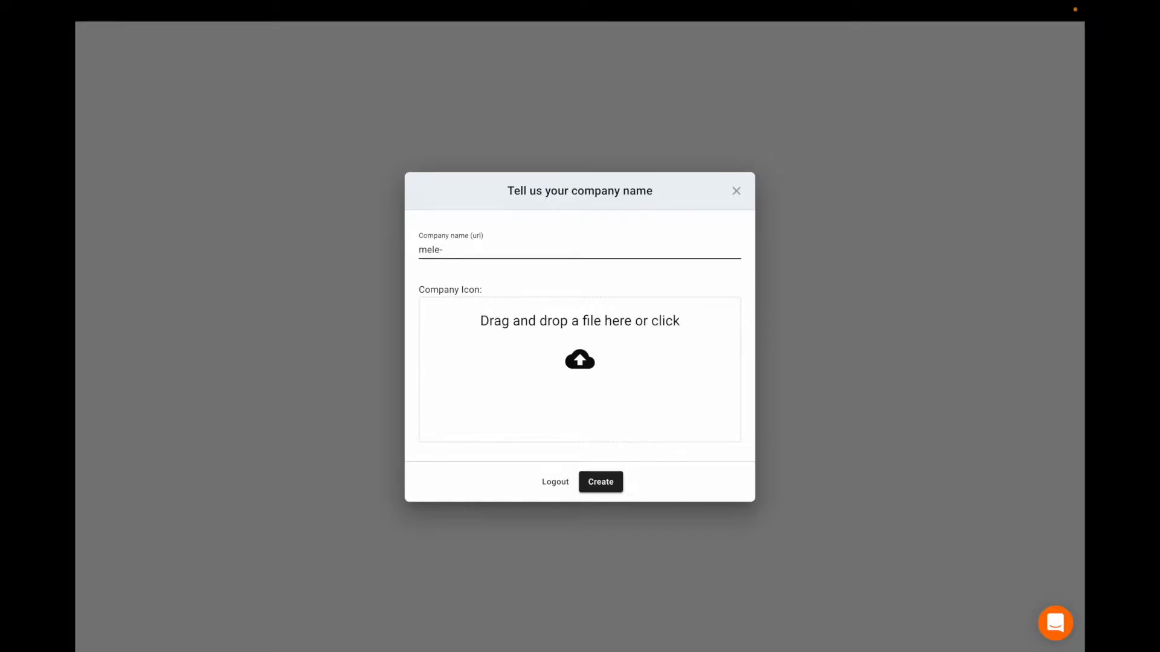
key(BackSpace)
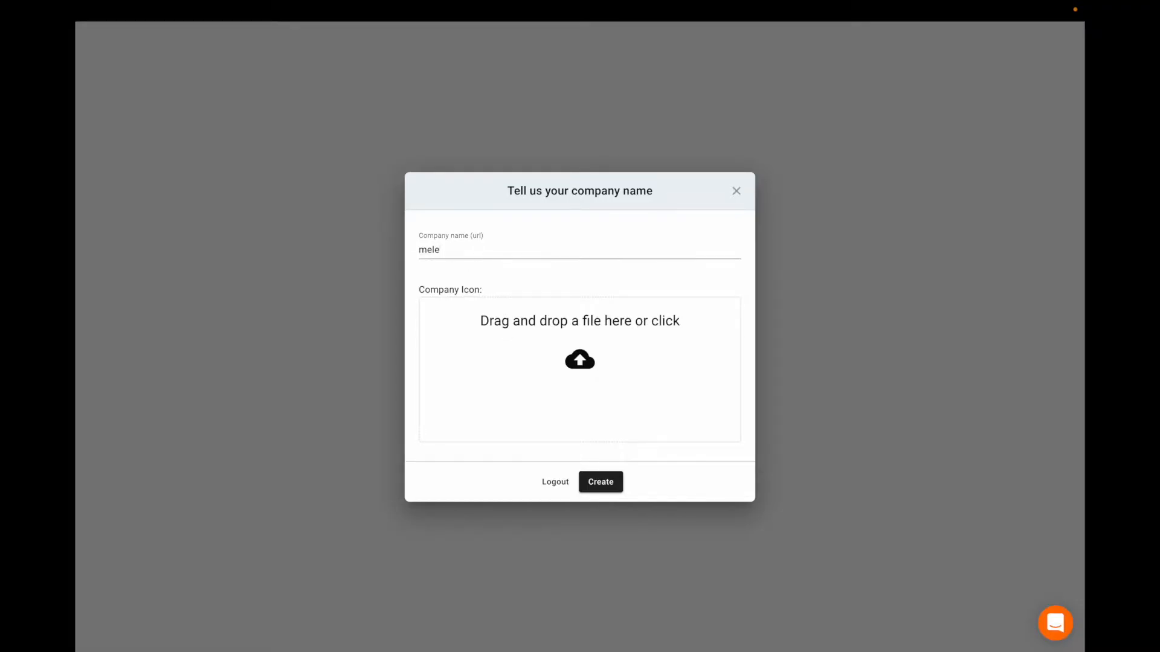
drag(1084, 254, 573, 358)
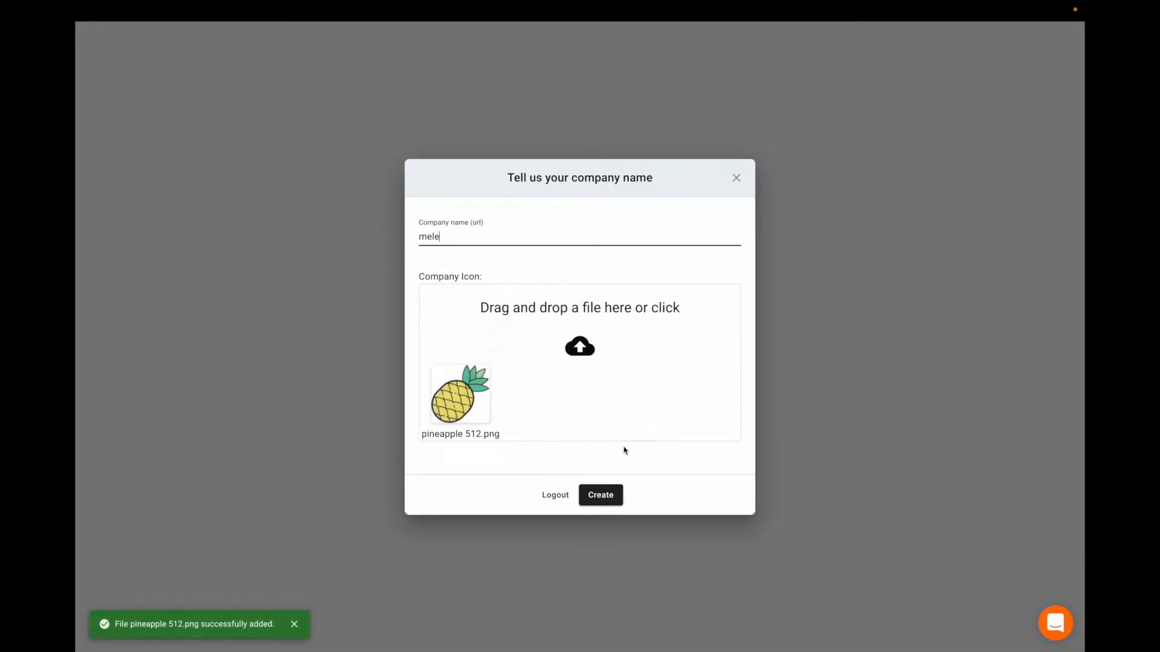
click(610, 499)
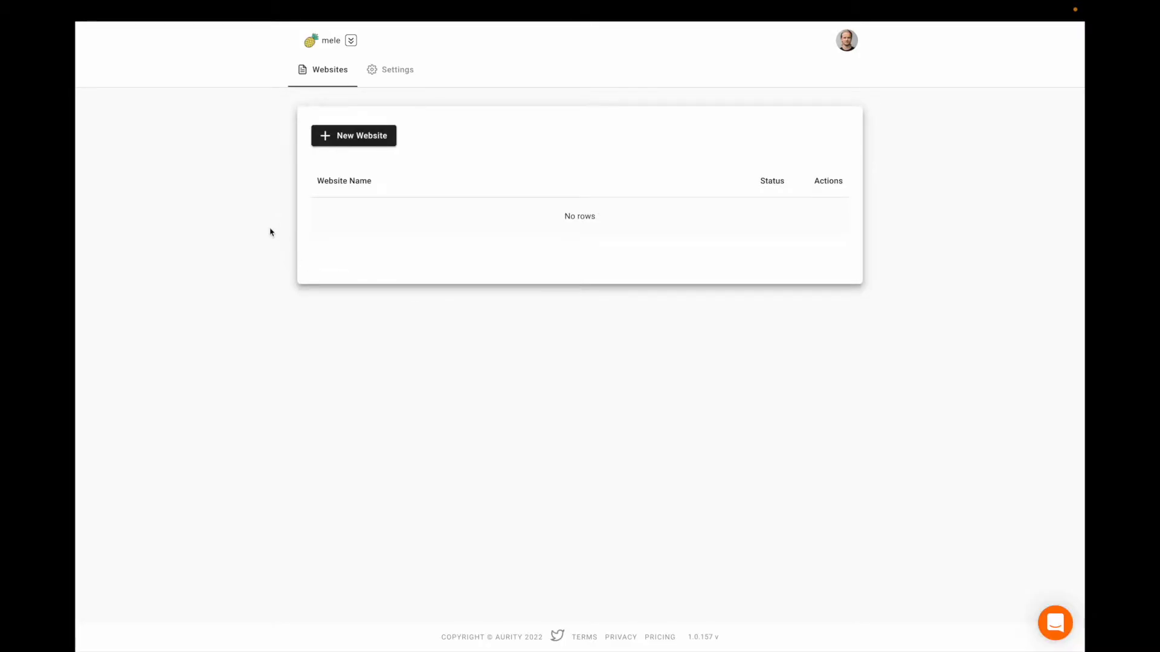
Start a new website, compare the Photo, 3D and Illustration image styles, and select Photo
click(370, 142)
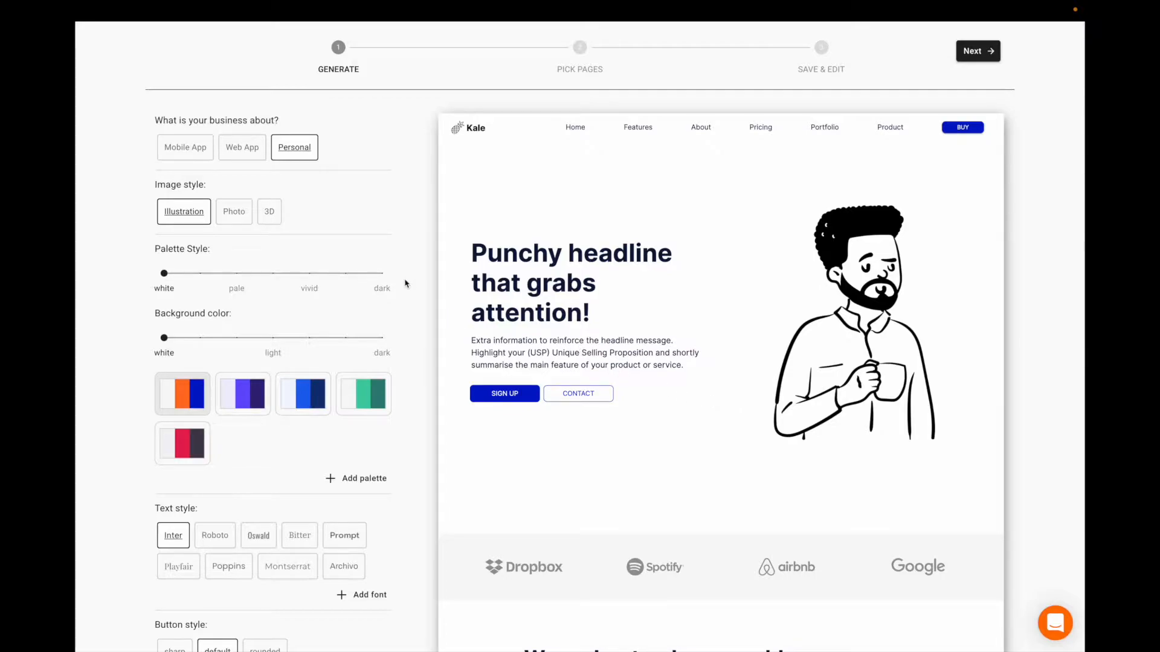
click(231, 219)
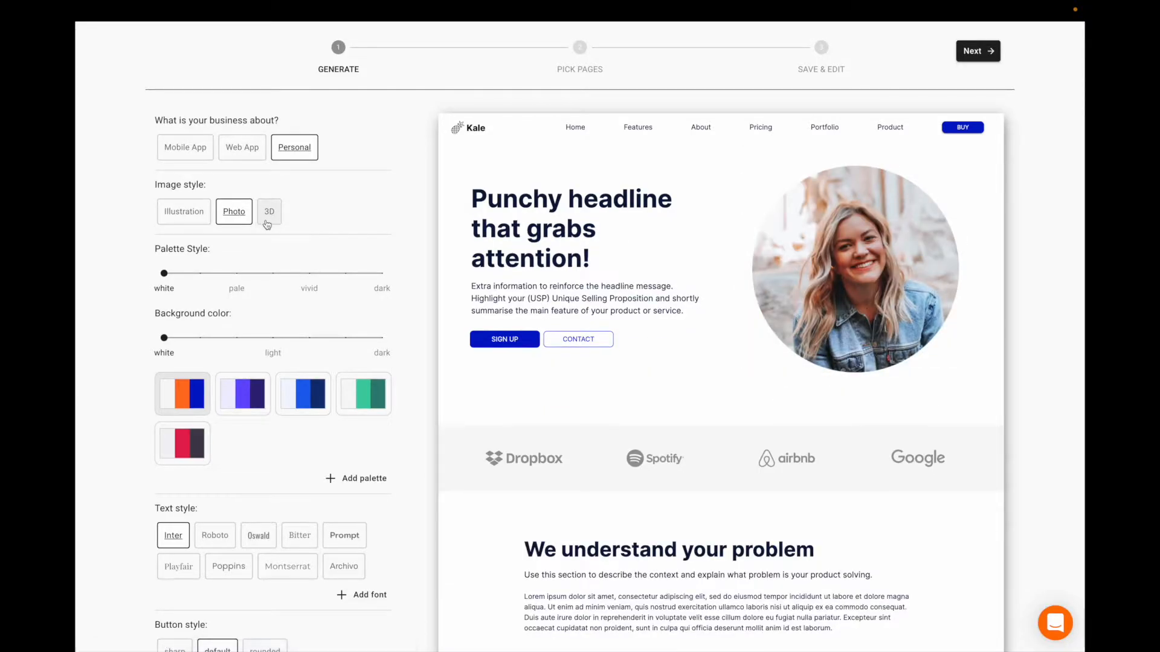
click(270, 224)
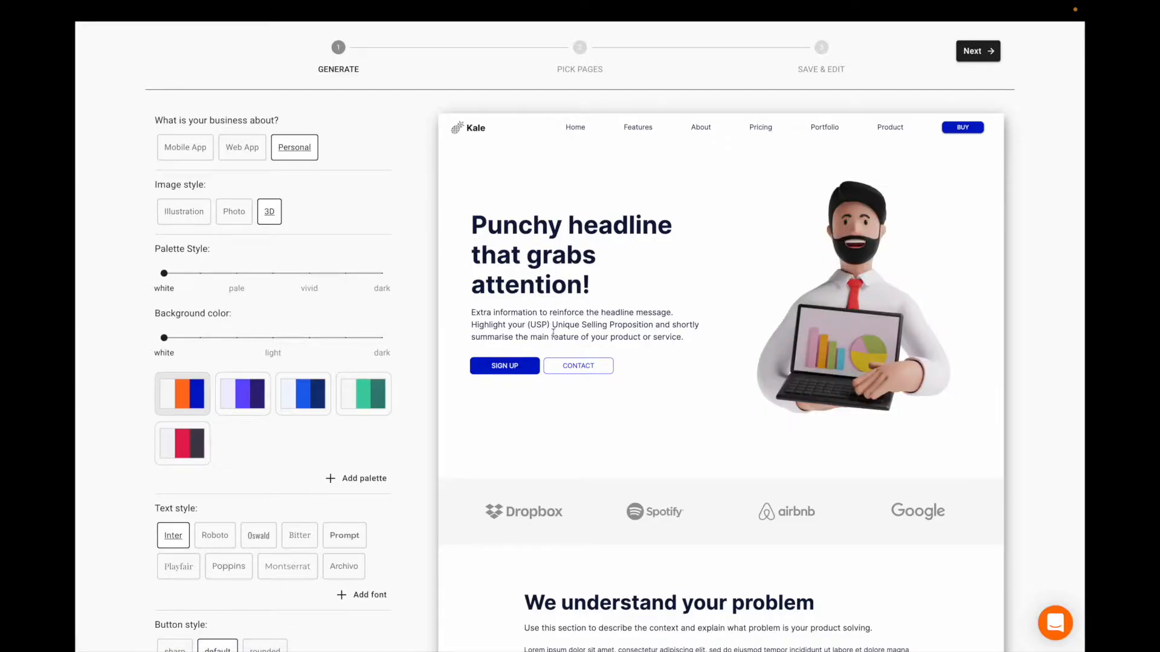
click(201, 223)
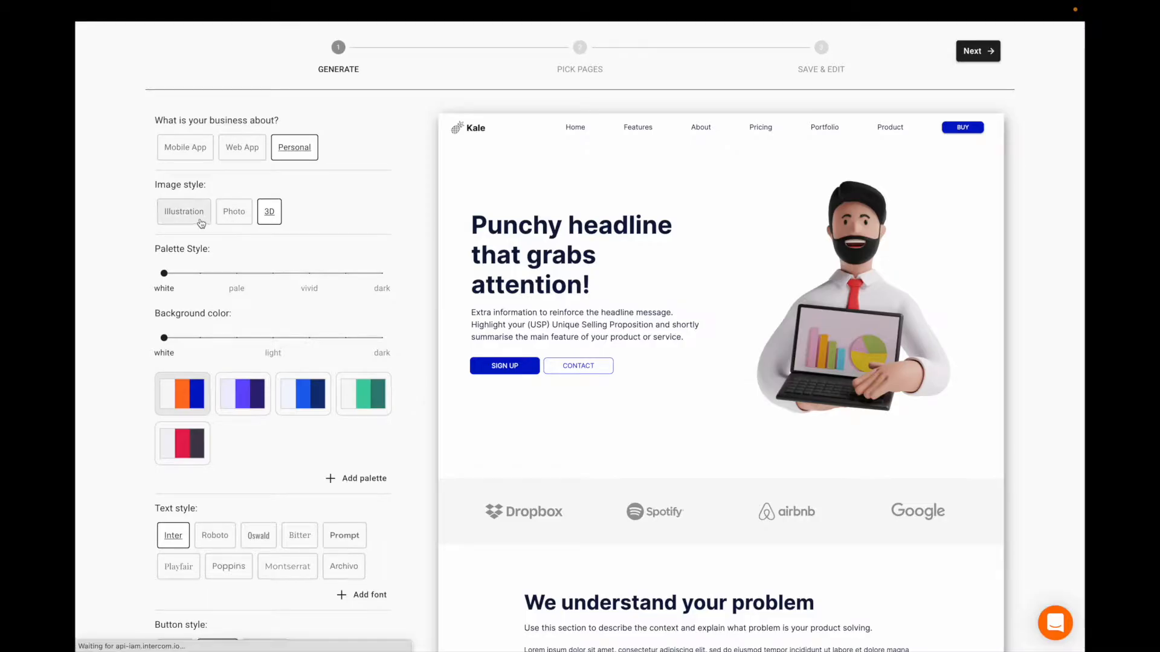
click(224, 225)
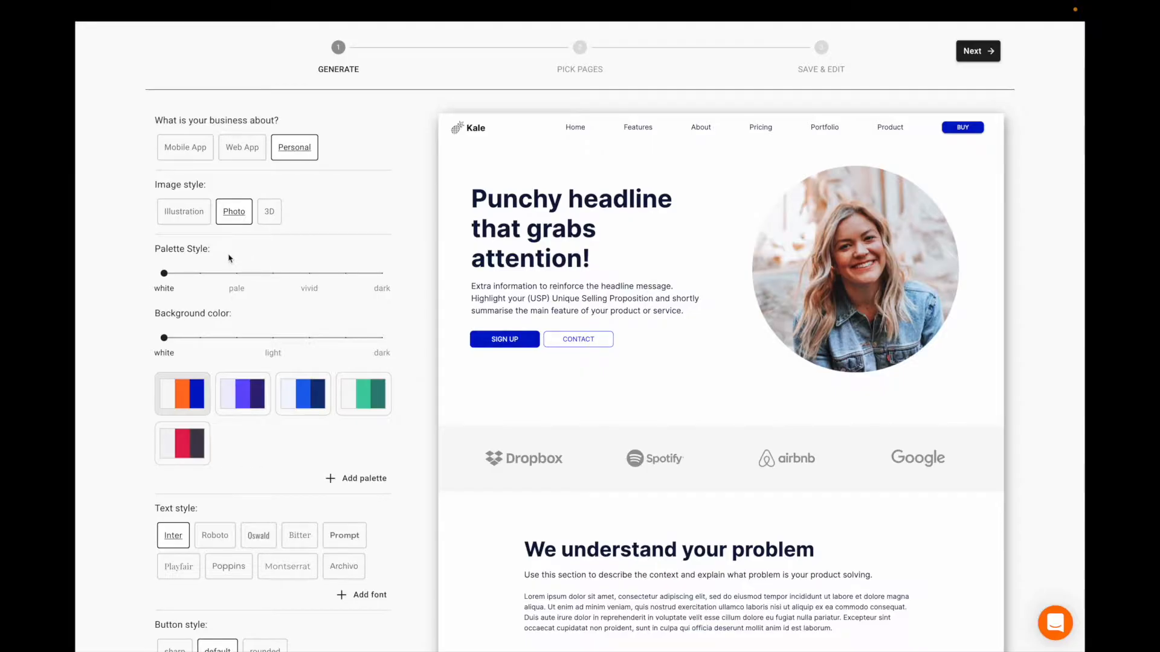
Try the pale palette style with the light grey and blue palette, and also the vivid palette style
click(235, 273)
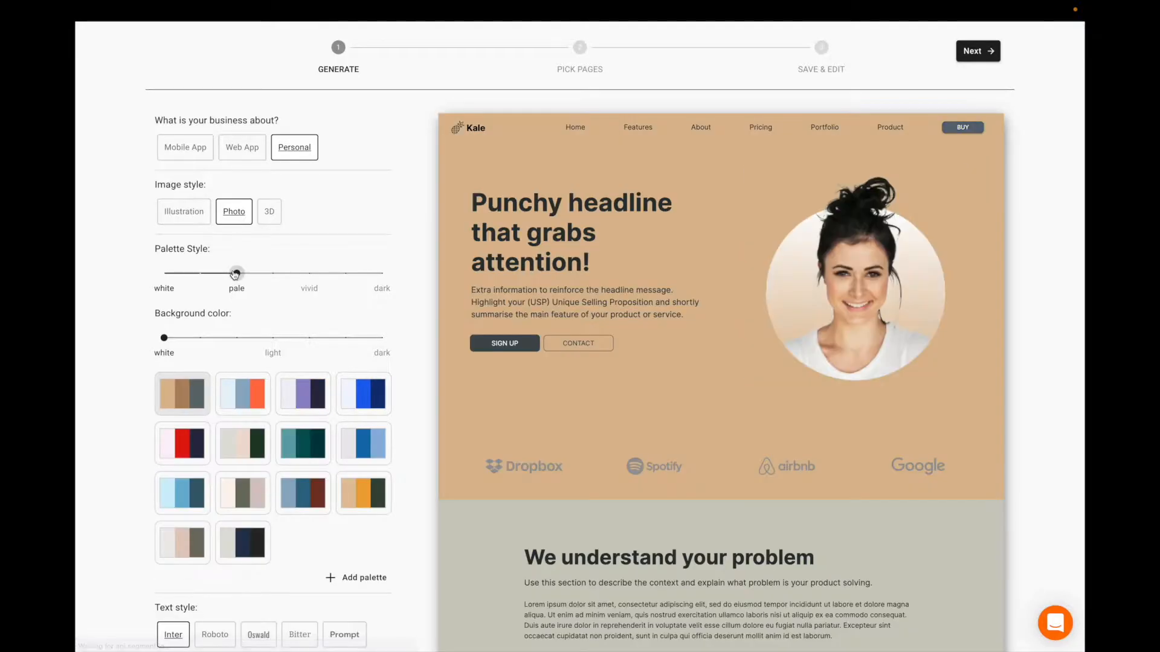
click(375, 453)
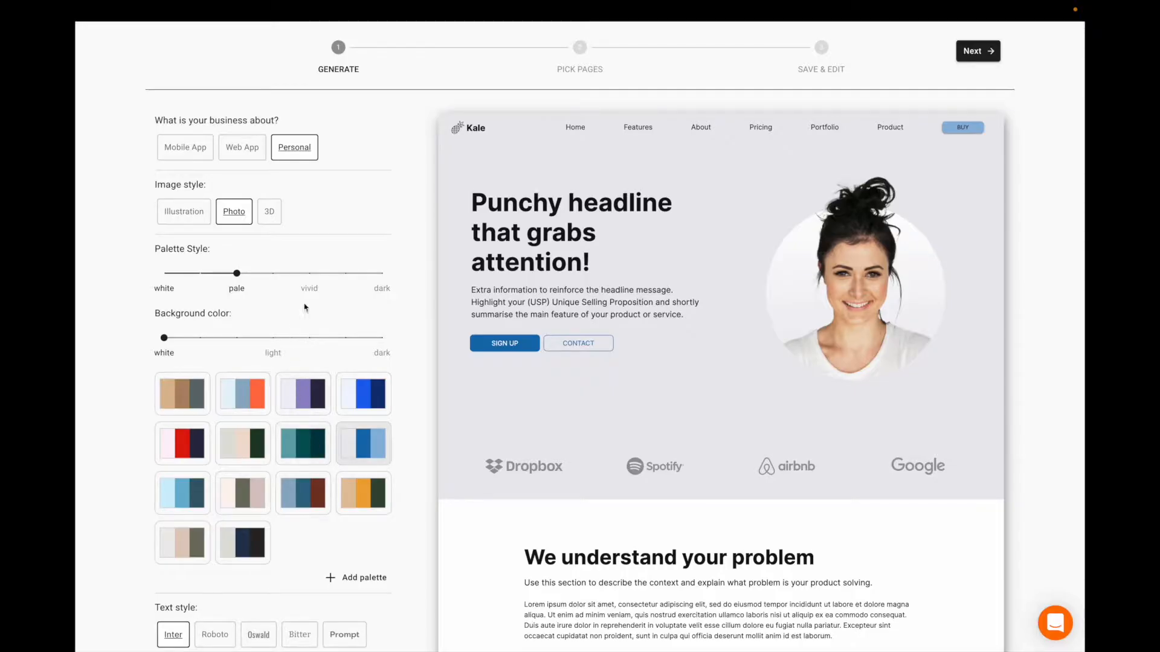
click(309, 278)
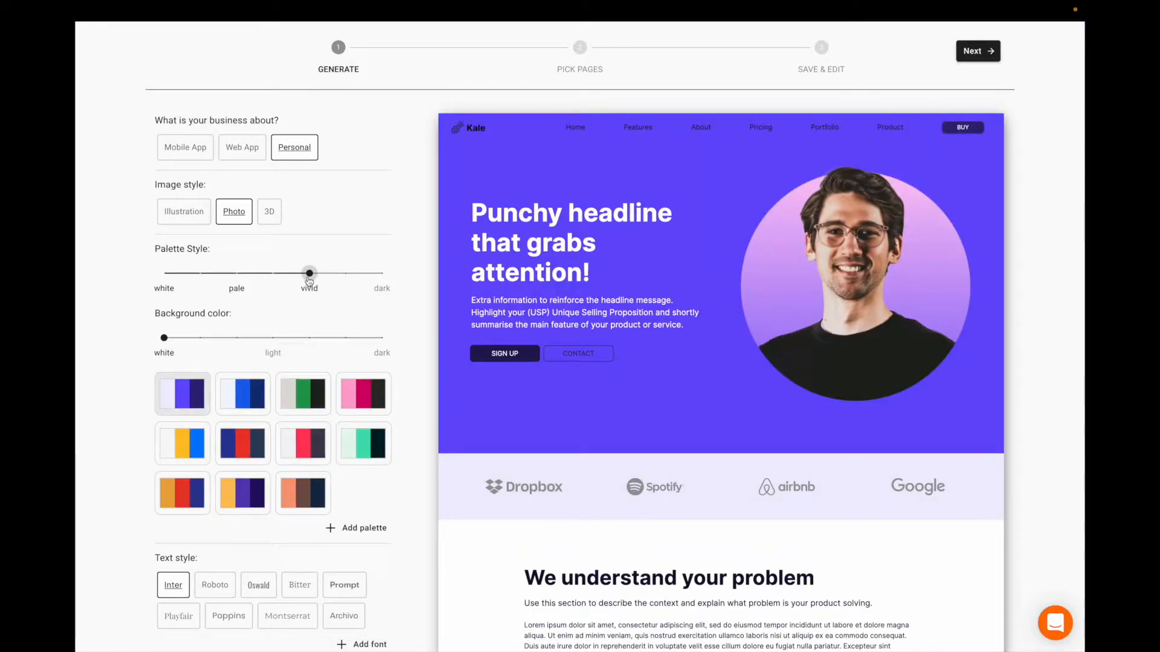
Set the business type to Web App and the image style to Illustration
click(235, 157)
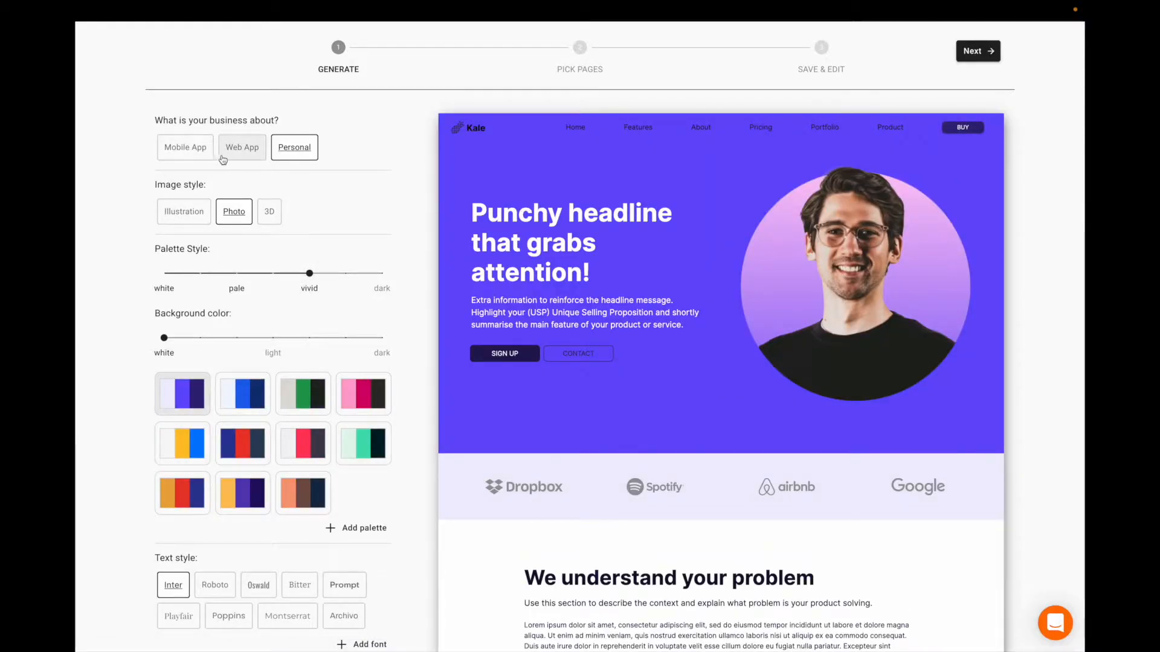
click(203, 154)
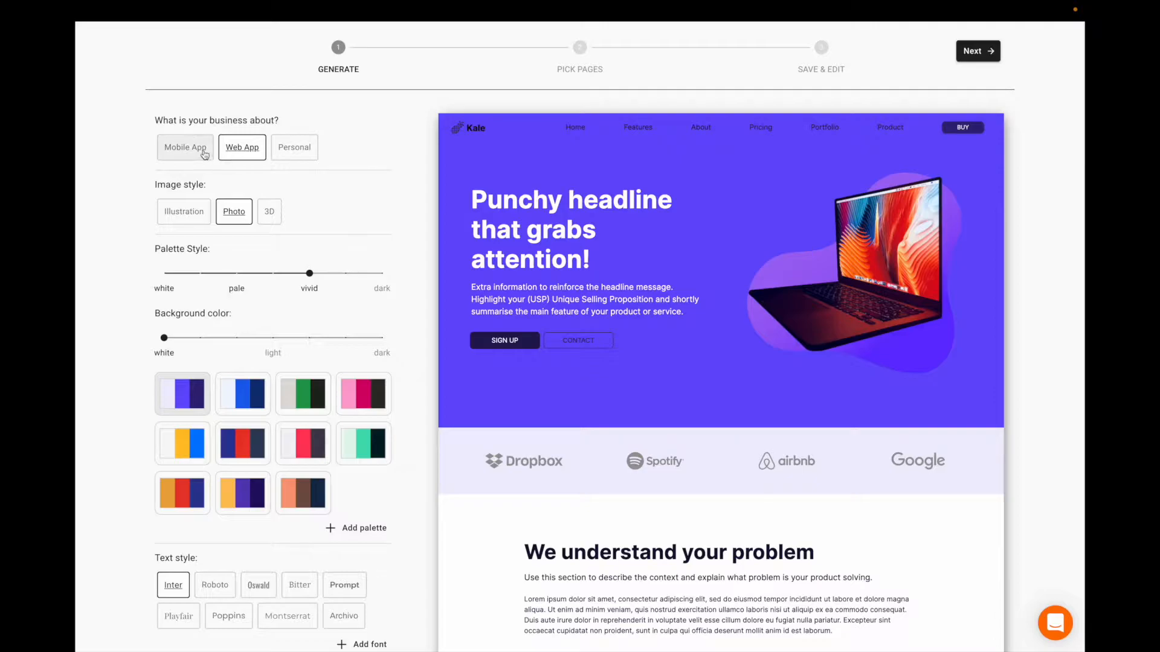
click(233, 156)
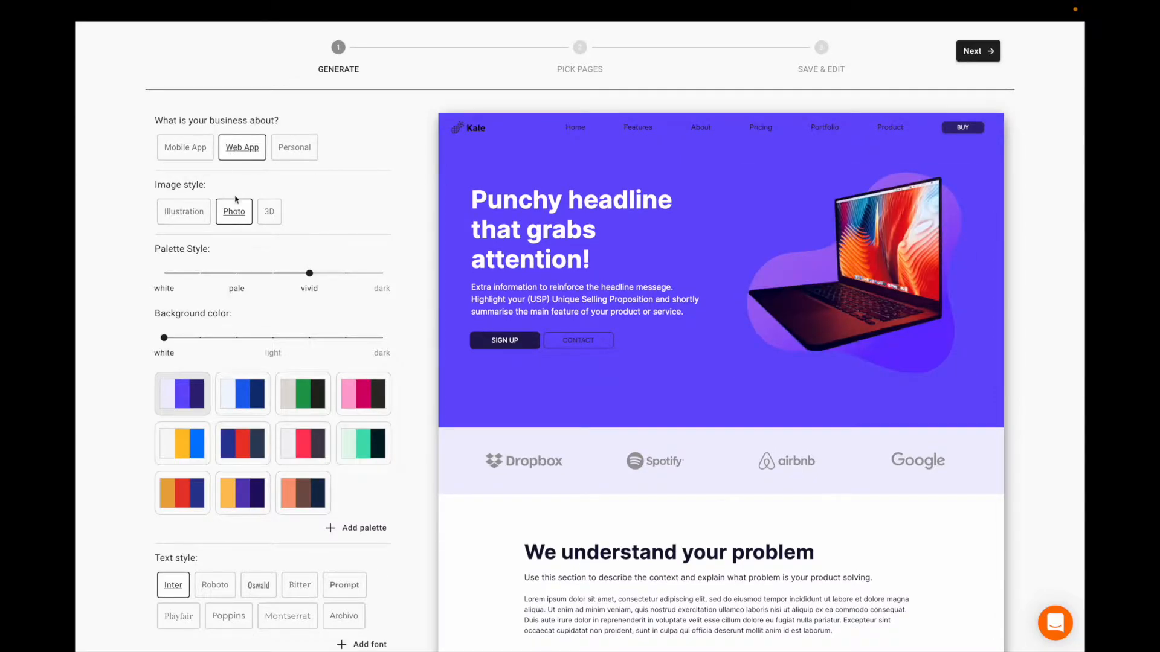
click(271, 218)
click(202, 215)
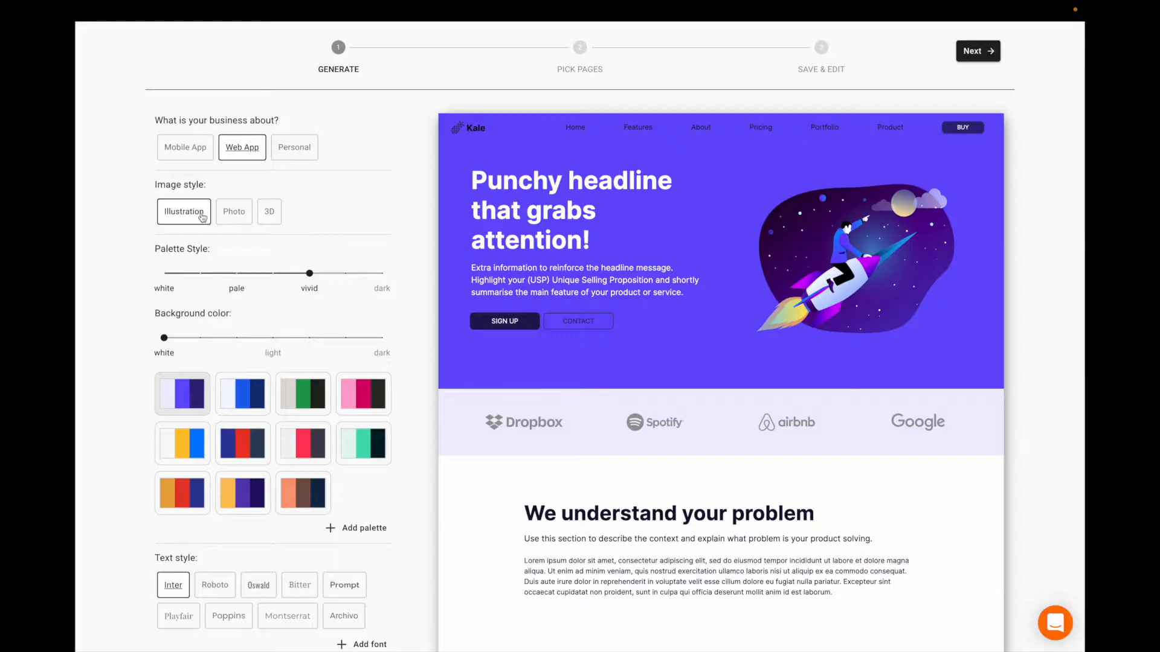
Try the dark palette style with two background colour levels, one just below light and one just above it
click(376, 277)
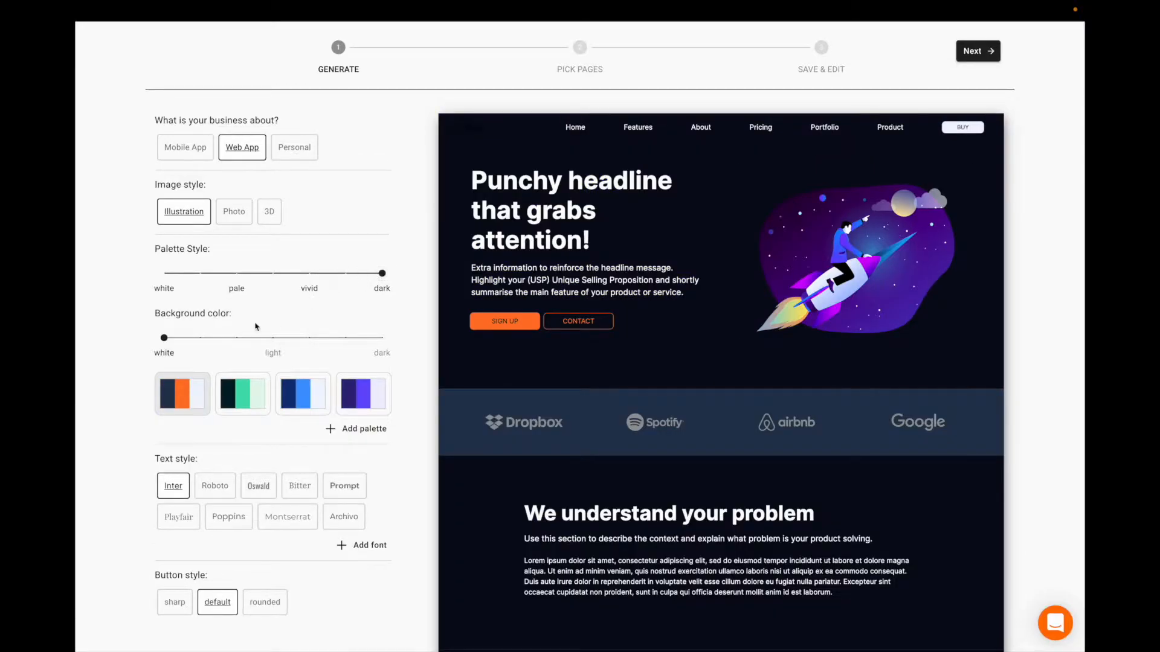
click(237, 339)
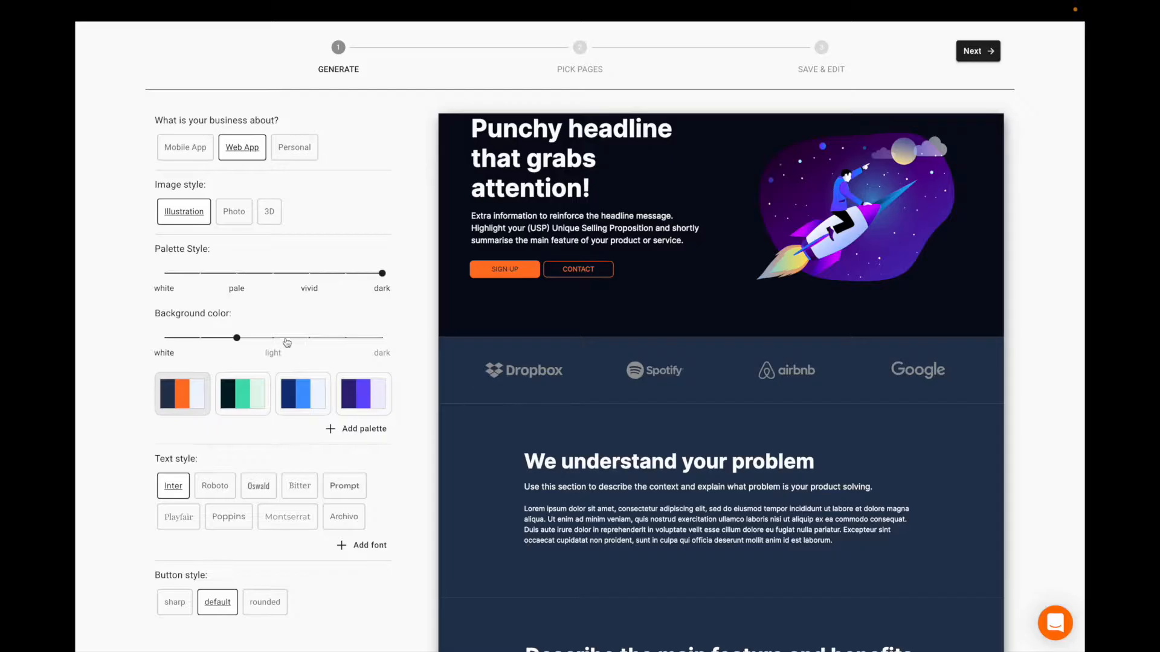
click(309, 338)
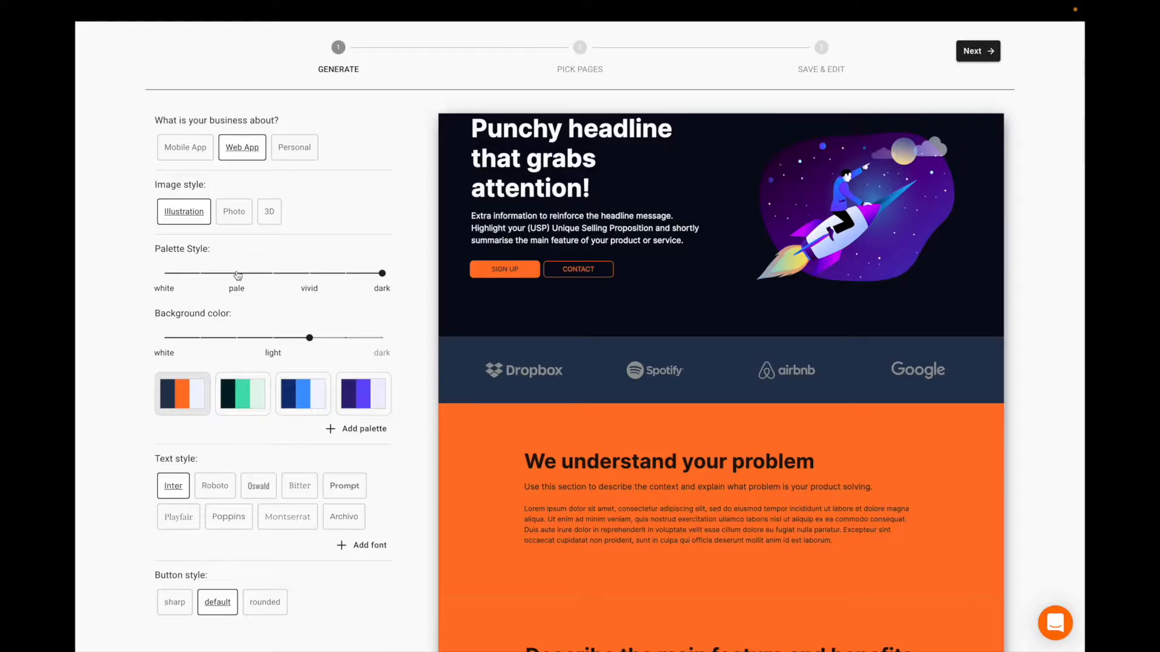
Set the palette style to vivid with the mint green palette and the background colour one notch above white
click(237, 275)
drag(237, 276, 310, 277)
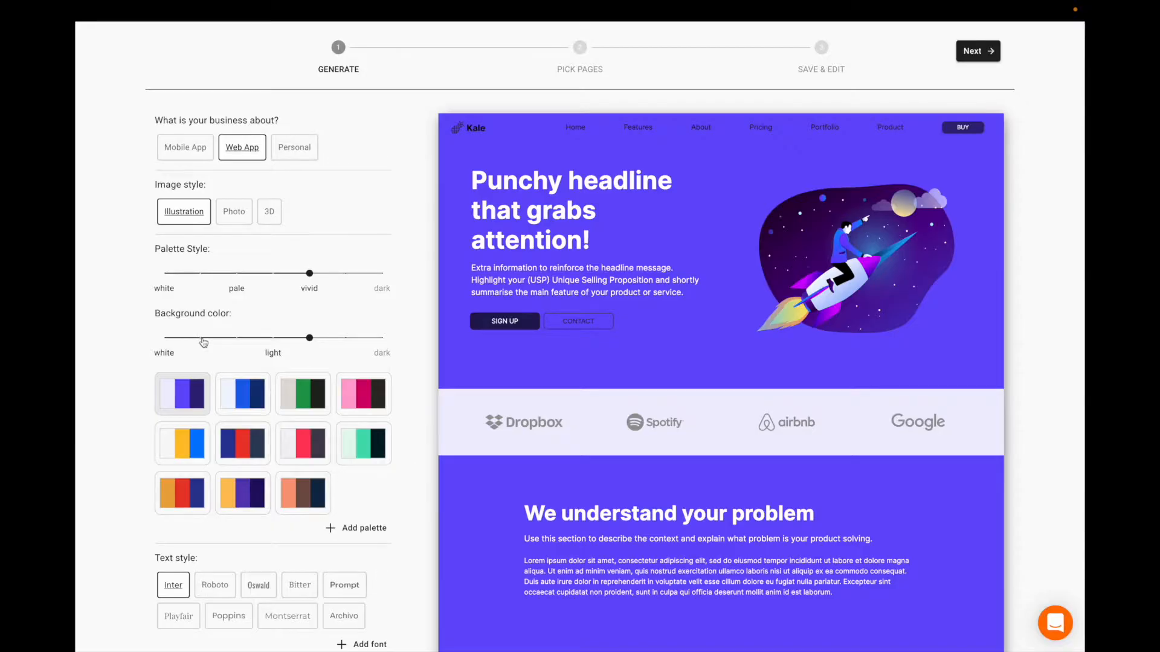
click(364, 447)
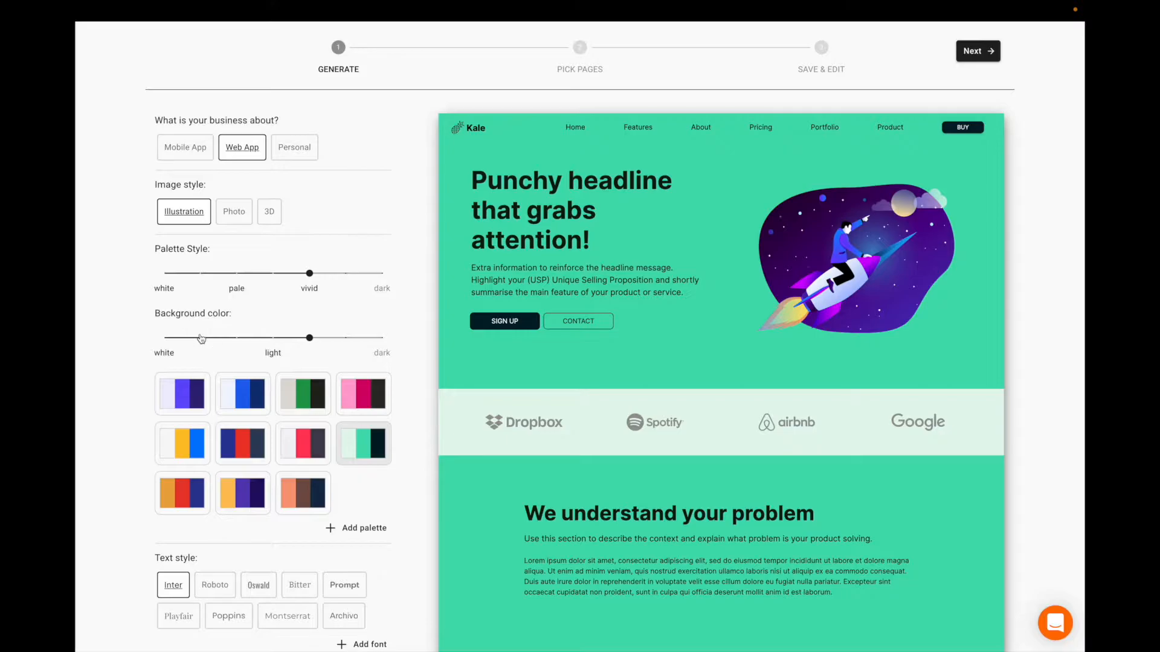
click(201, 338)
Check the website preview's sections and set the text style to Oswald
scroll(507, 421, down, 2)
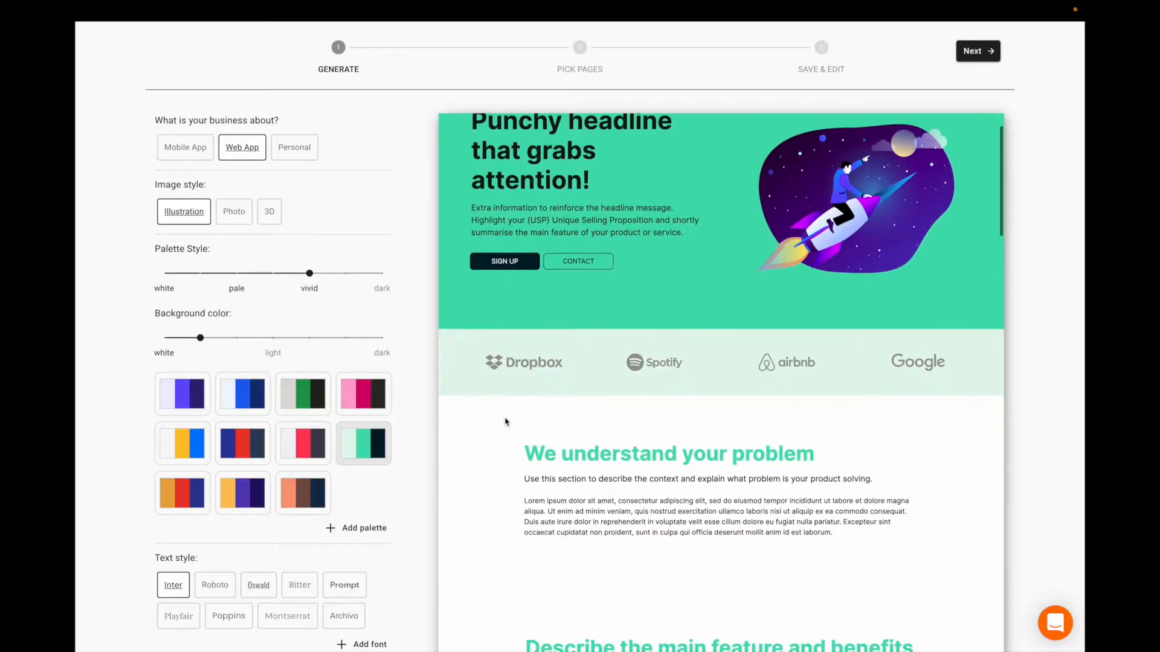
scroll(477, 448, down, 1)
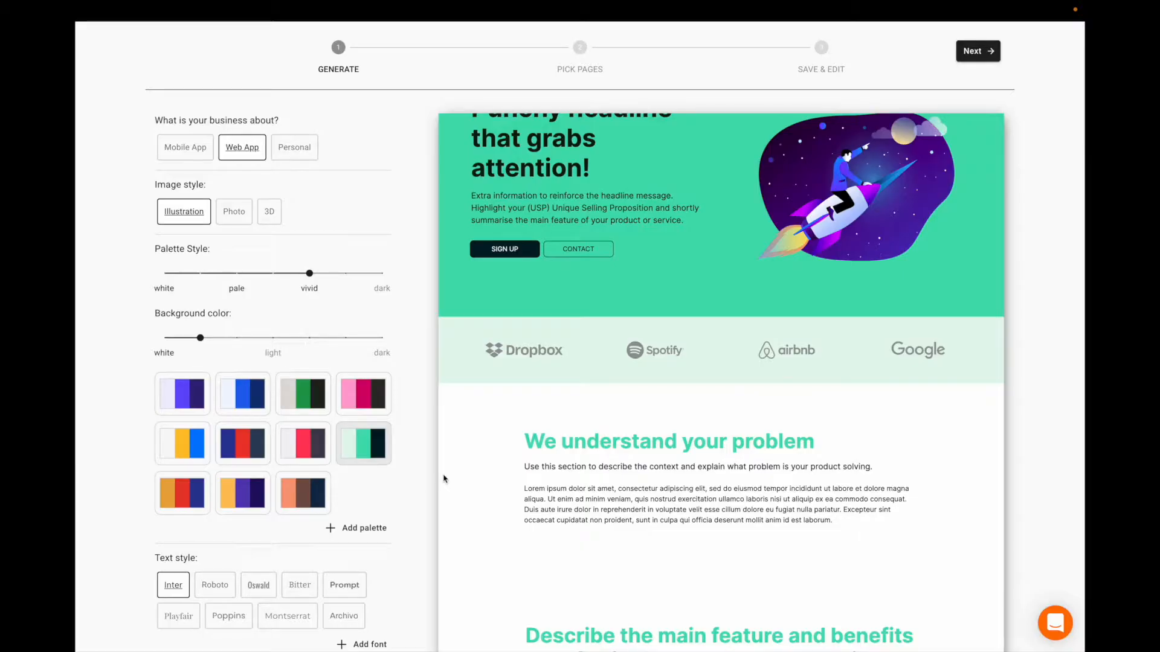
scroll(393, 509, down, 1)
scroll(393, 509, up, 1)
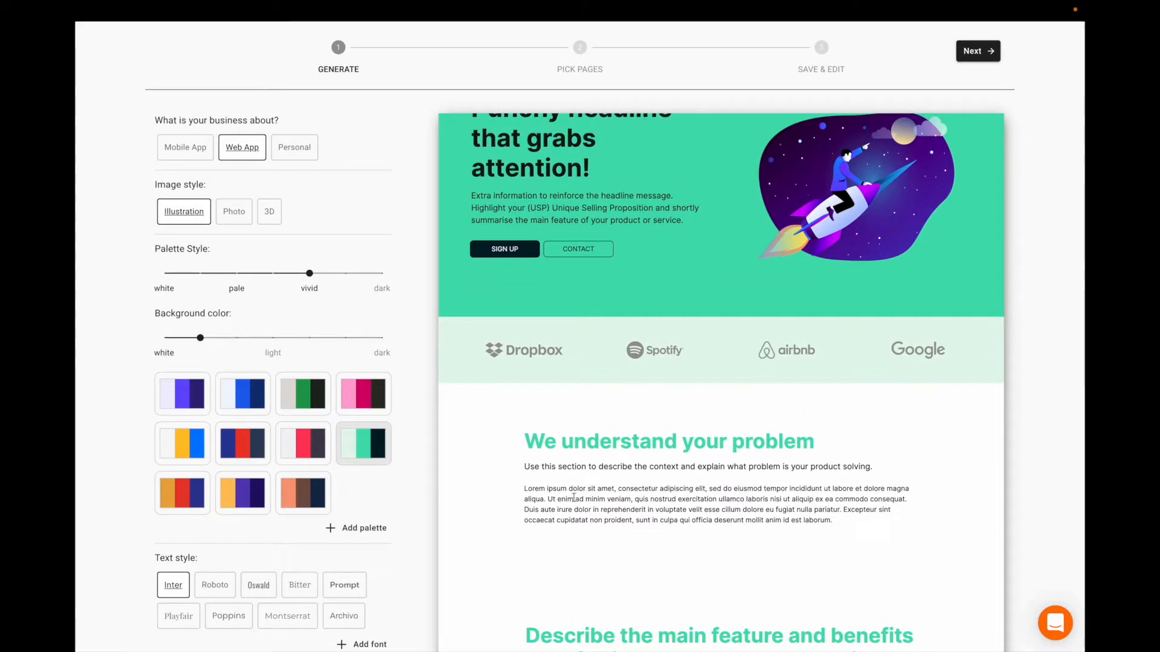
scroll(577, 504, down, 10)
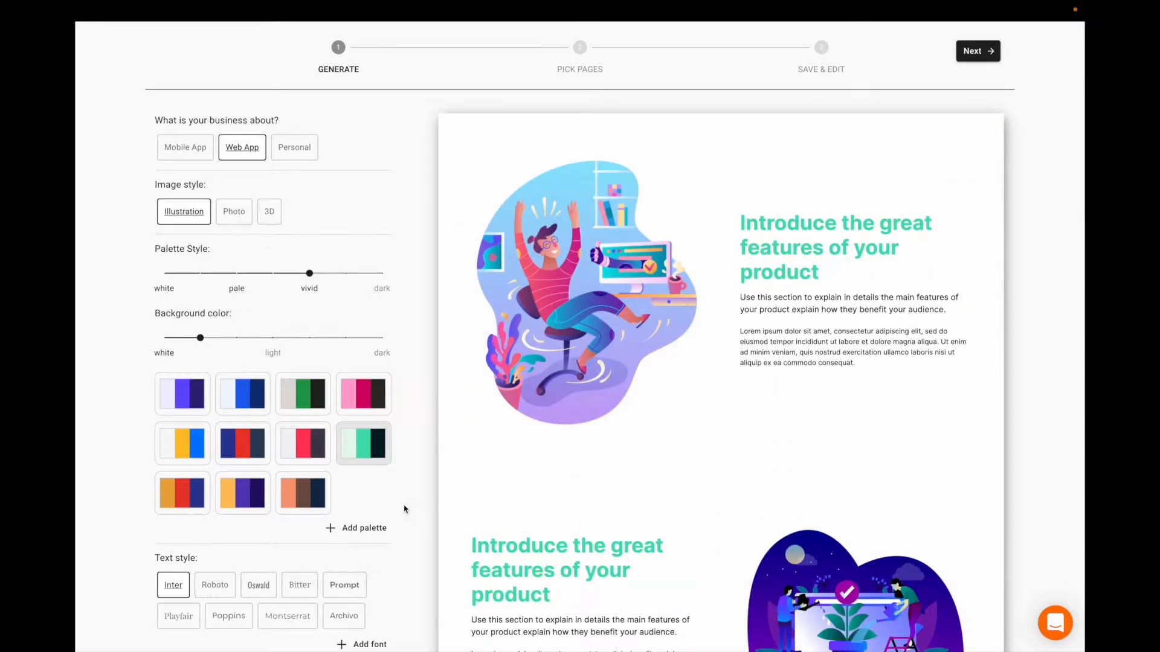
scroll(404, 509, down, 1)
click(268, 564)
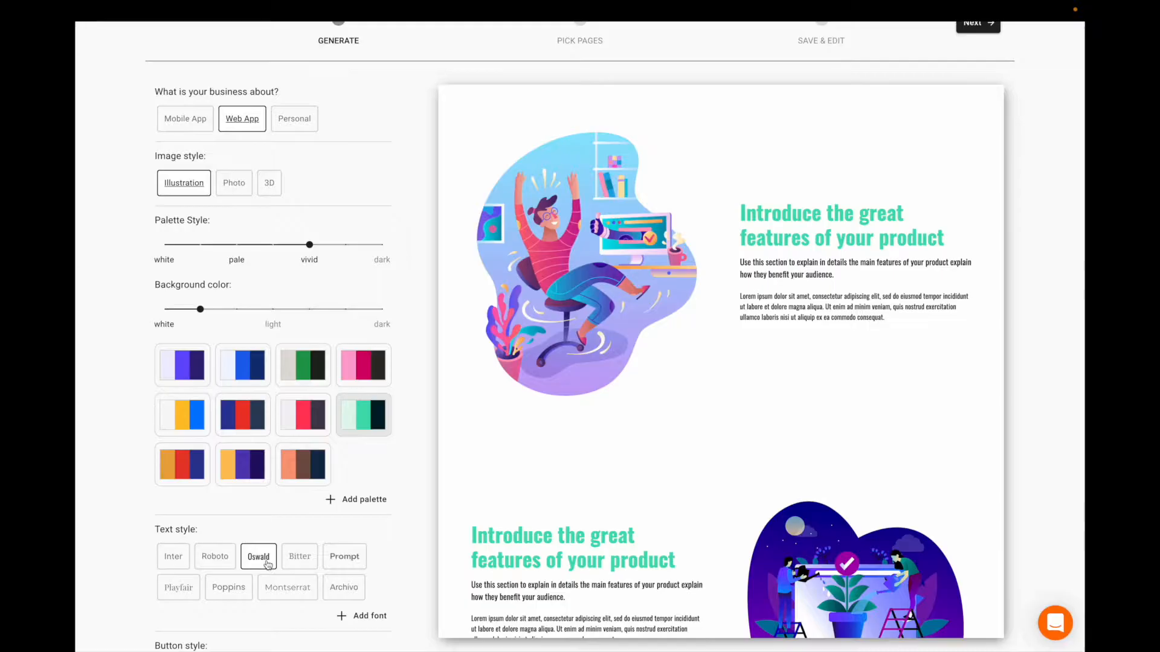
Set the text style to Inter and the button style to rounded, and continue to the page selection
click(261, 586)
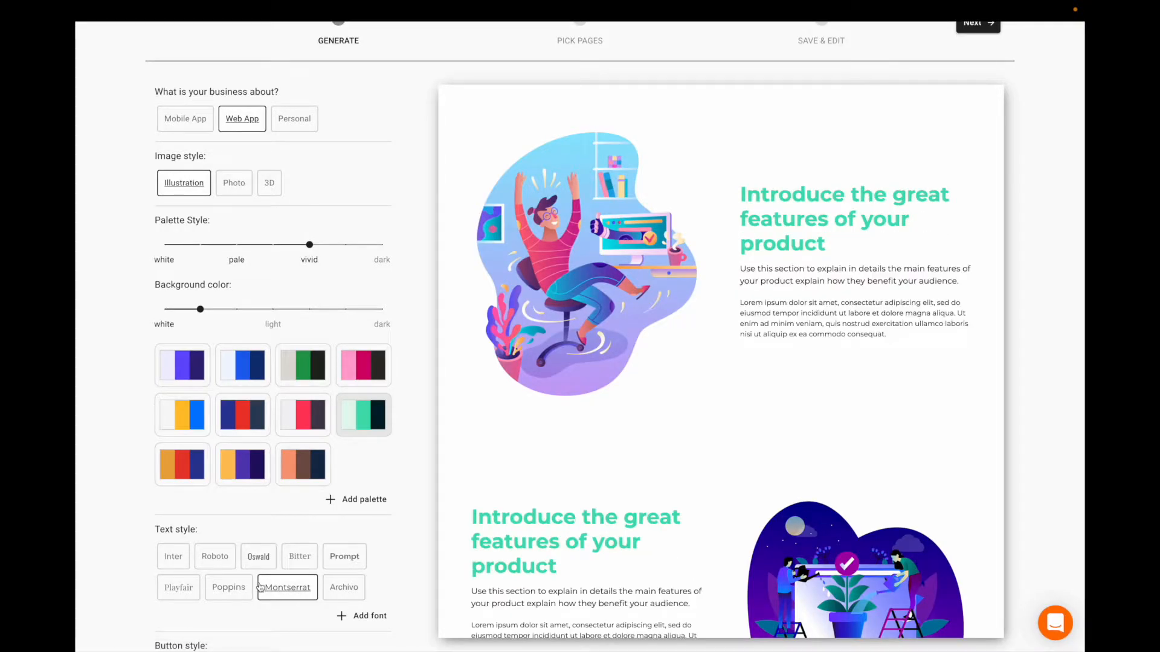
click(179, 557)
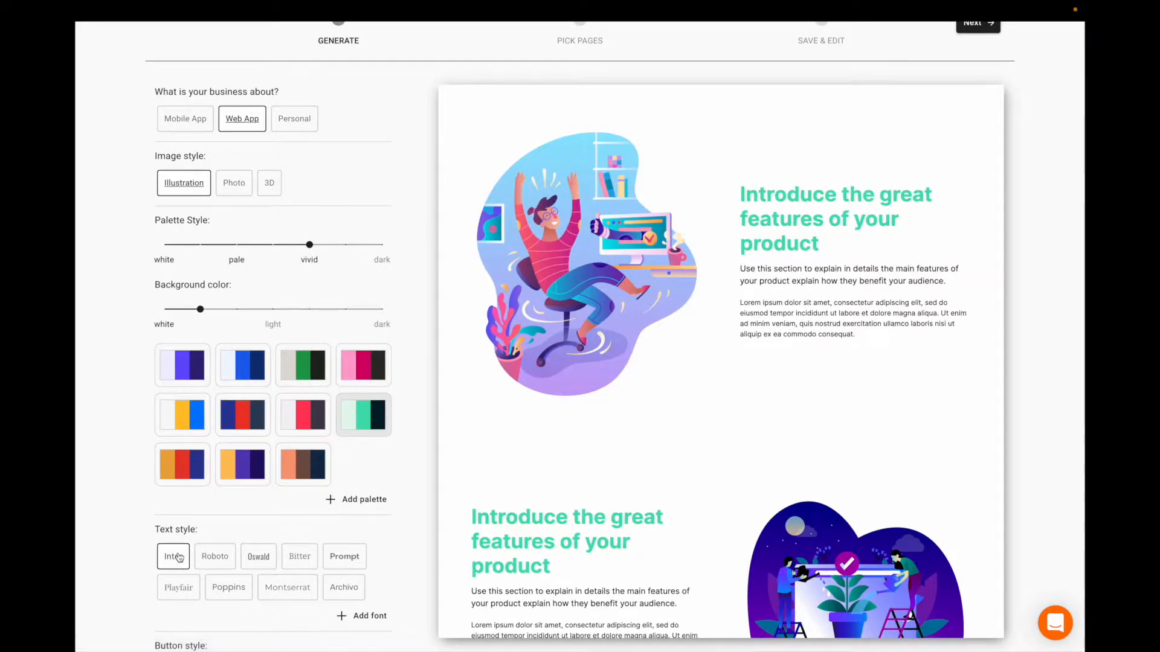
scroll(332, 477, down, 2)
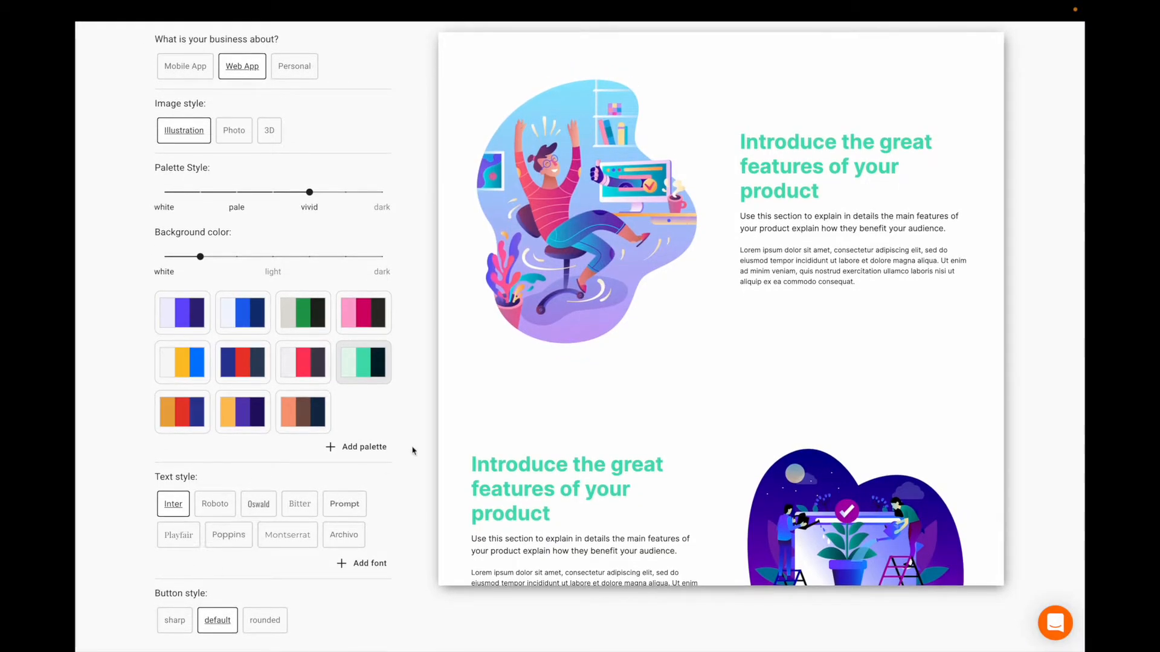
scroll(495, 409, up, 12)
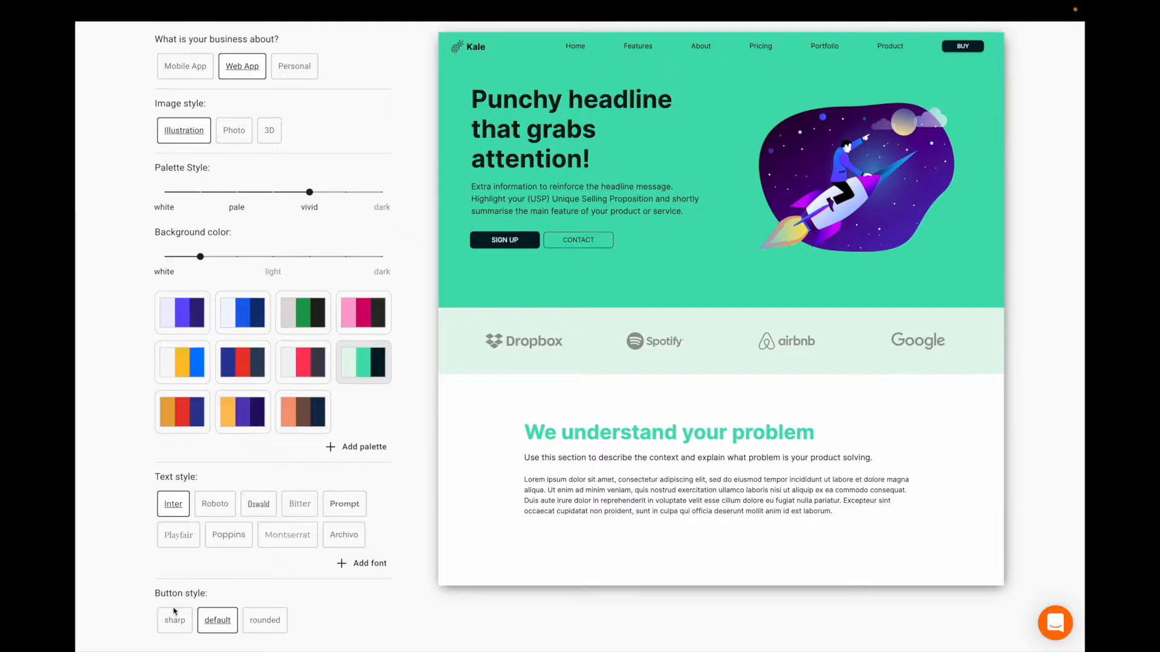
click(255, 625)
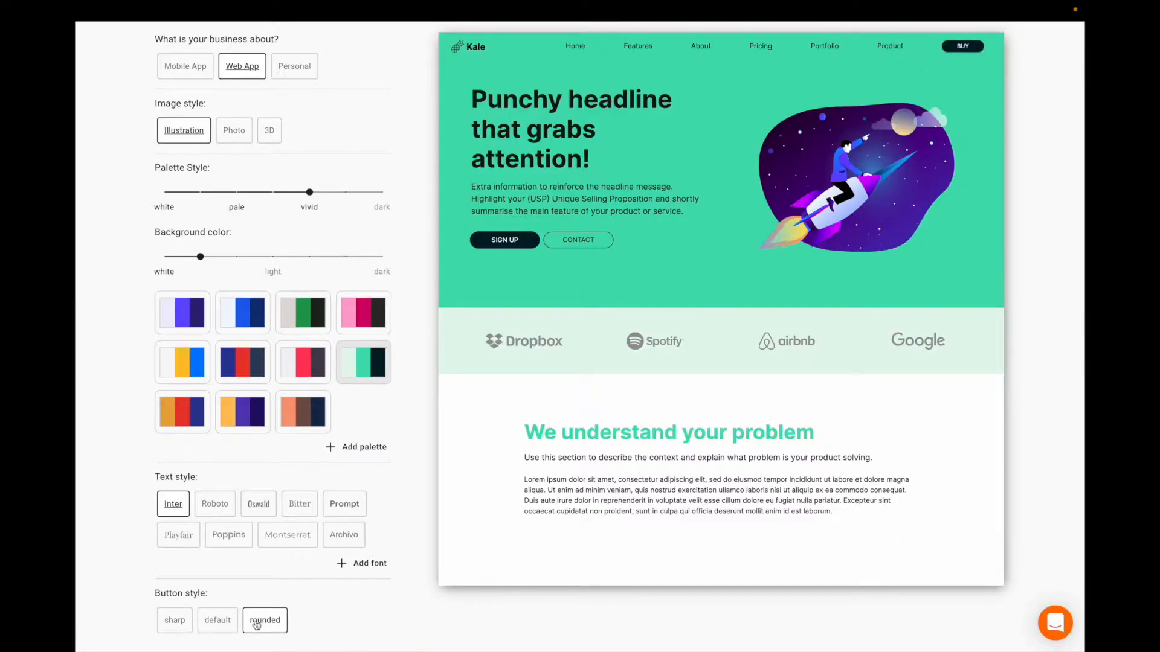
scroll(333, 433, up, 3)
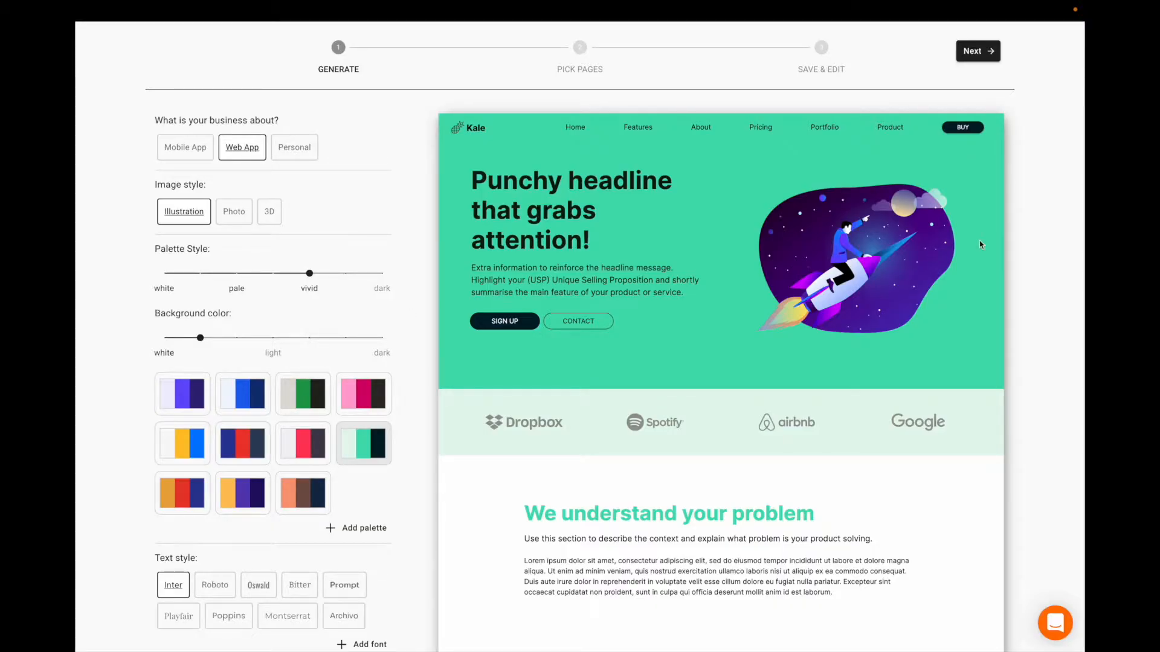
click(974, 52)
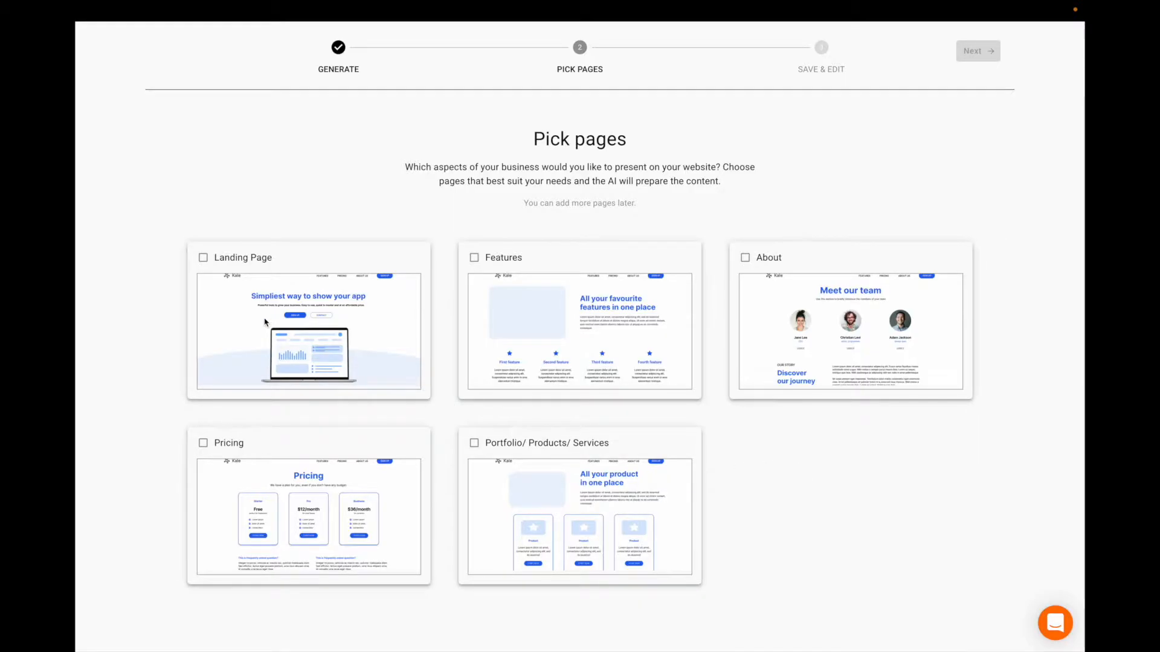
Include the Landing Page, Features, About, Pricing and Portfolio/Products/Services pages in the website and confirm the selection
click(205, 264)
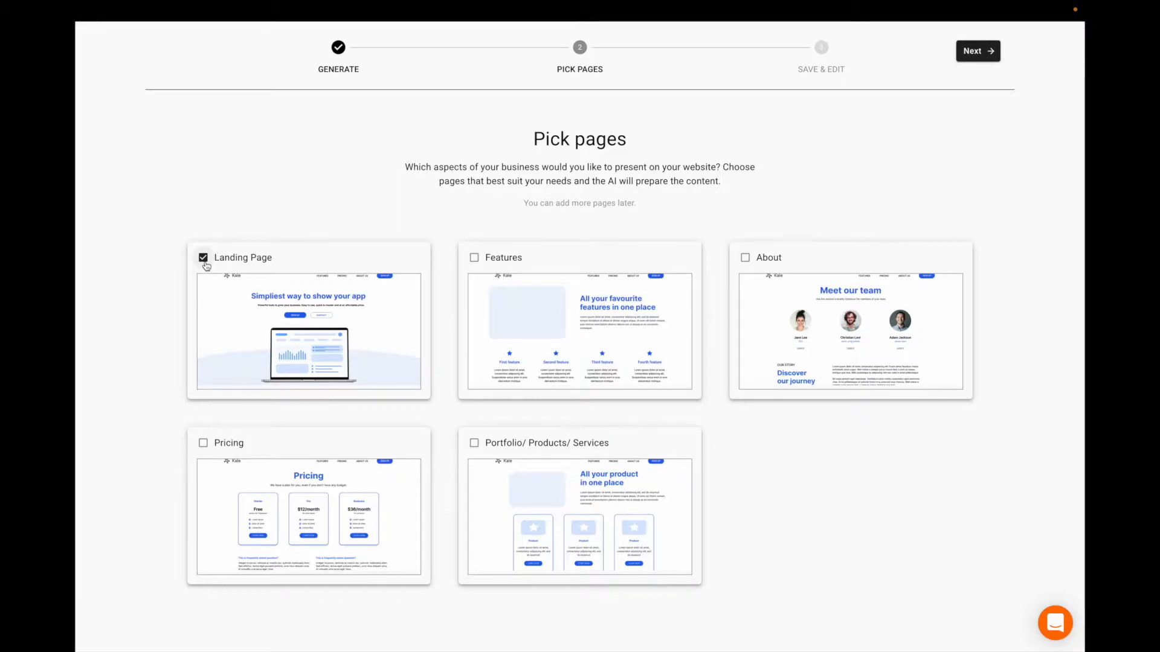
click(506, 263)
click(756, 259)
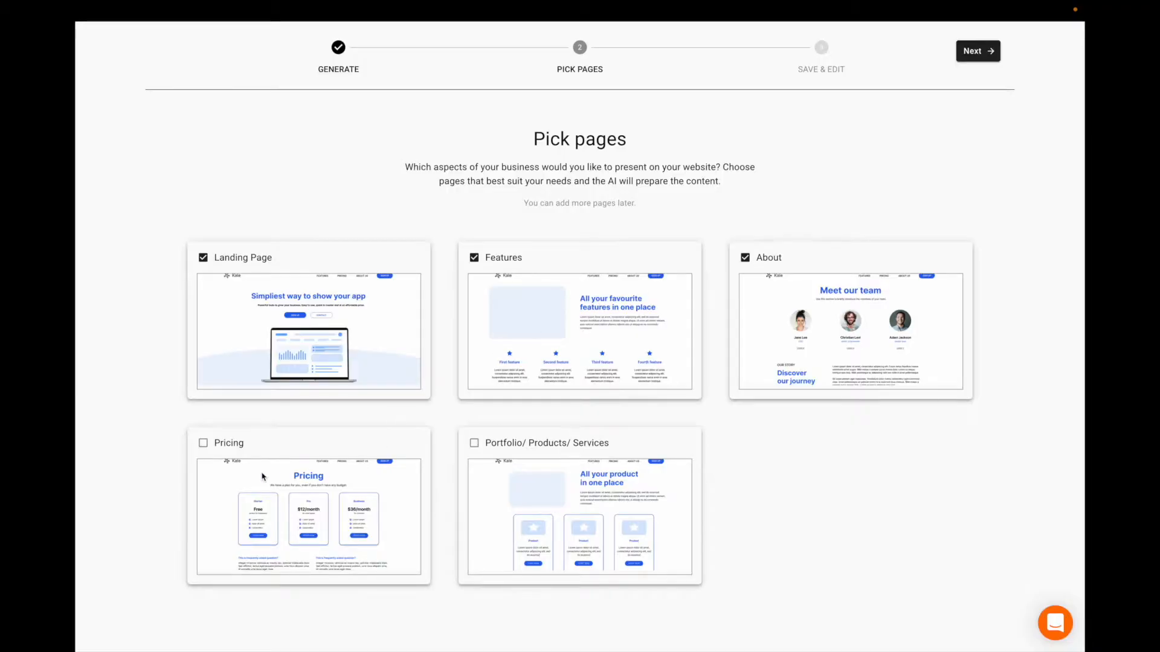
click(233, 443)
click(509, 442)
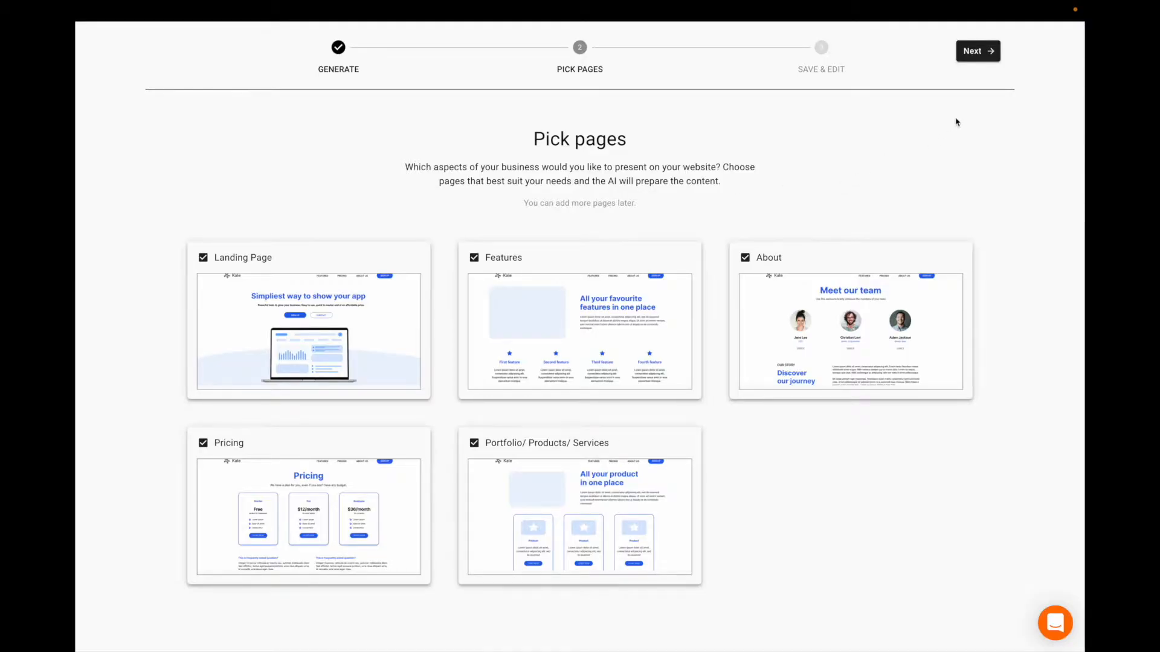
click(975, 54)
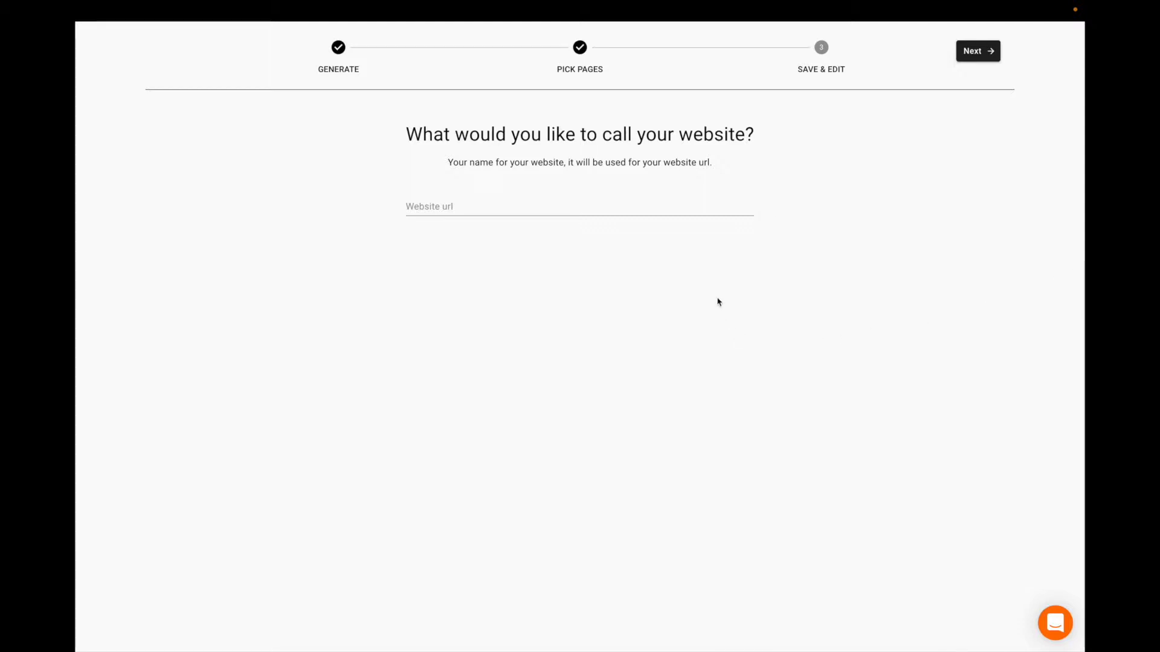
Name the website main-website and open it in the editor
click(574, 208)
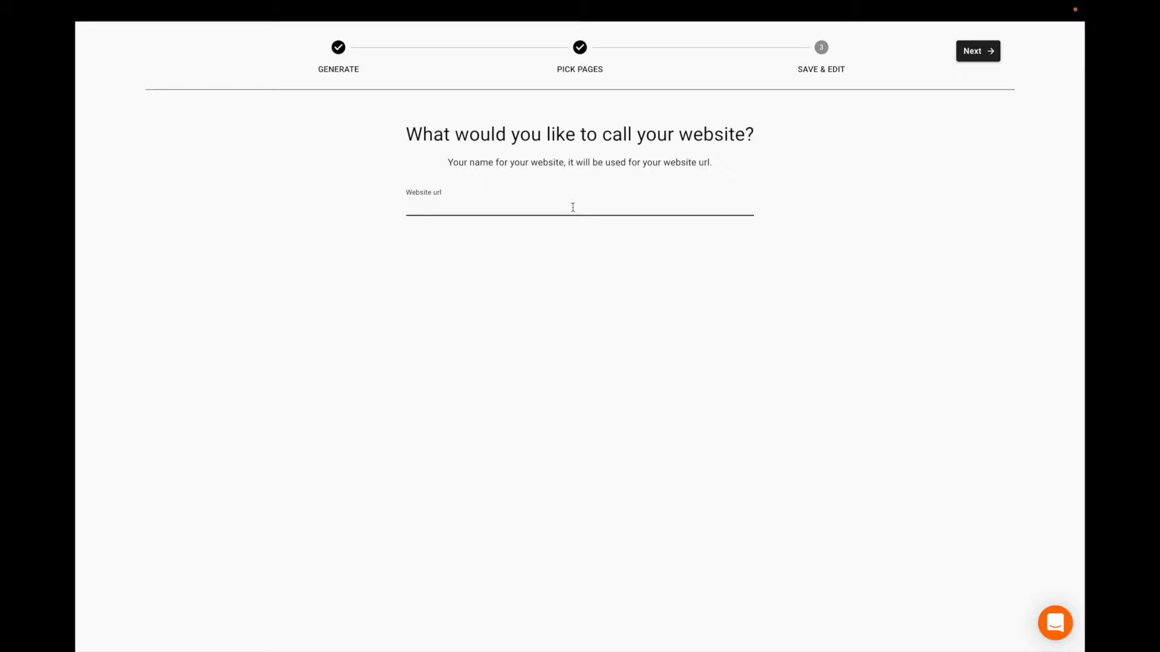
text(main-web)
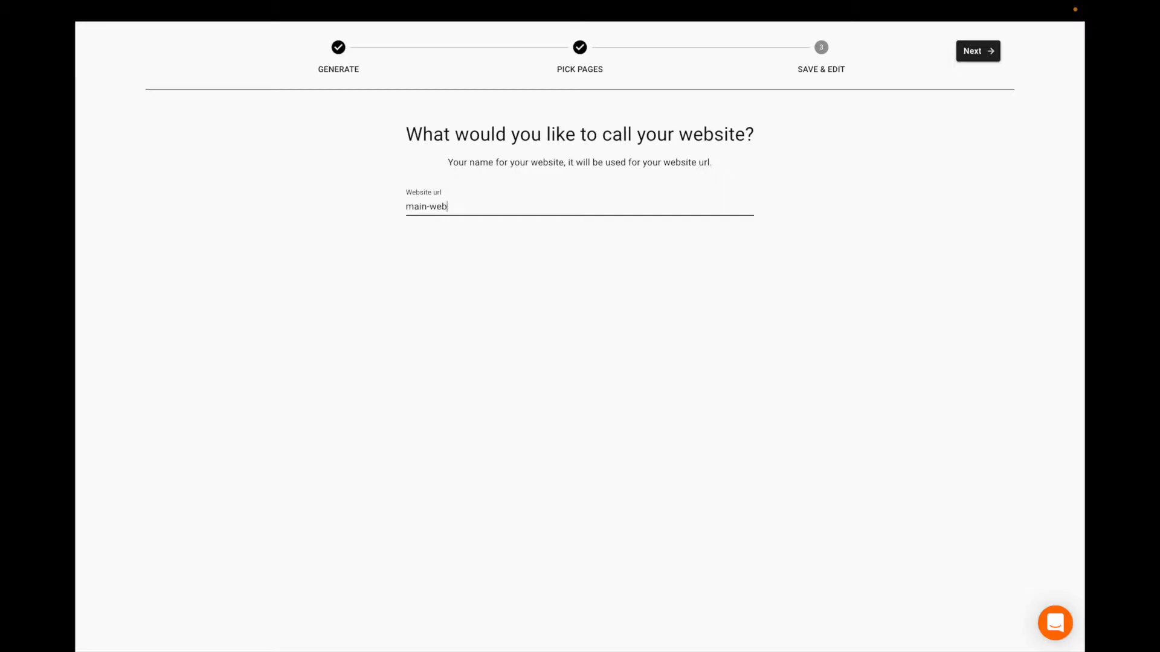
text(site)
click(974, 53)
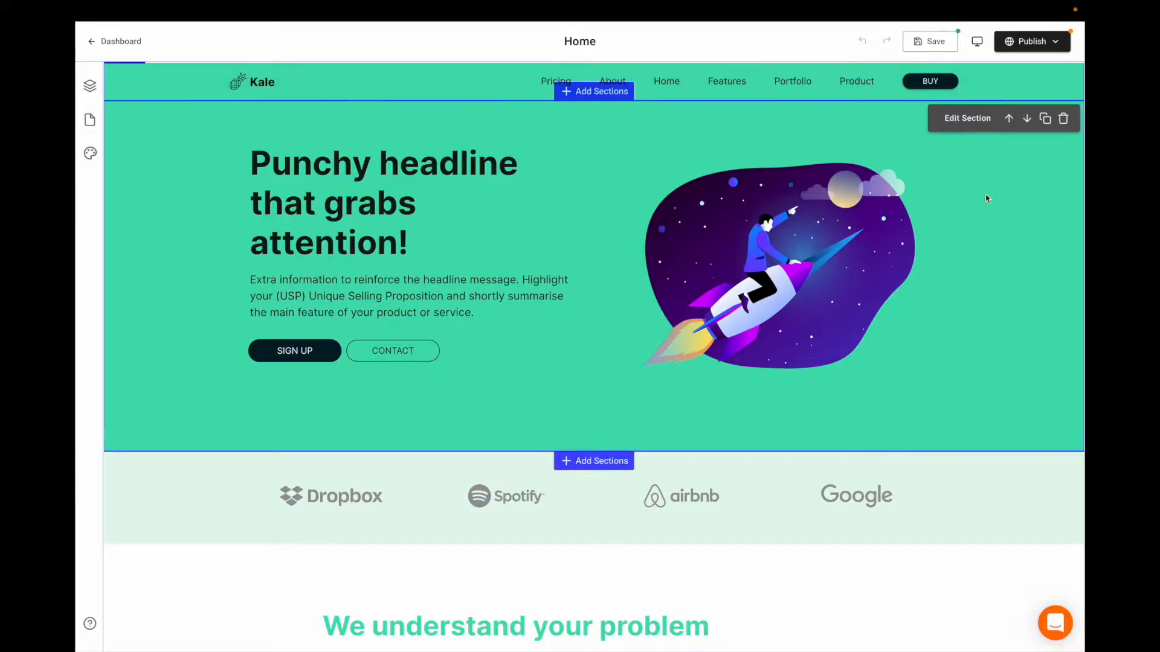
Check the Home page's header settings and close them without changes
scroll(676, 392, down, 1)
scroll(679, 424, up, 1)
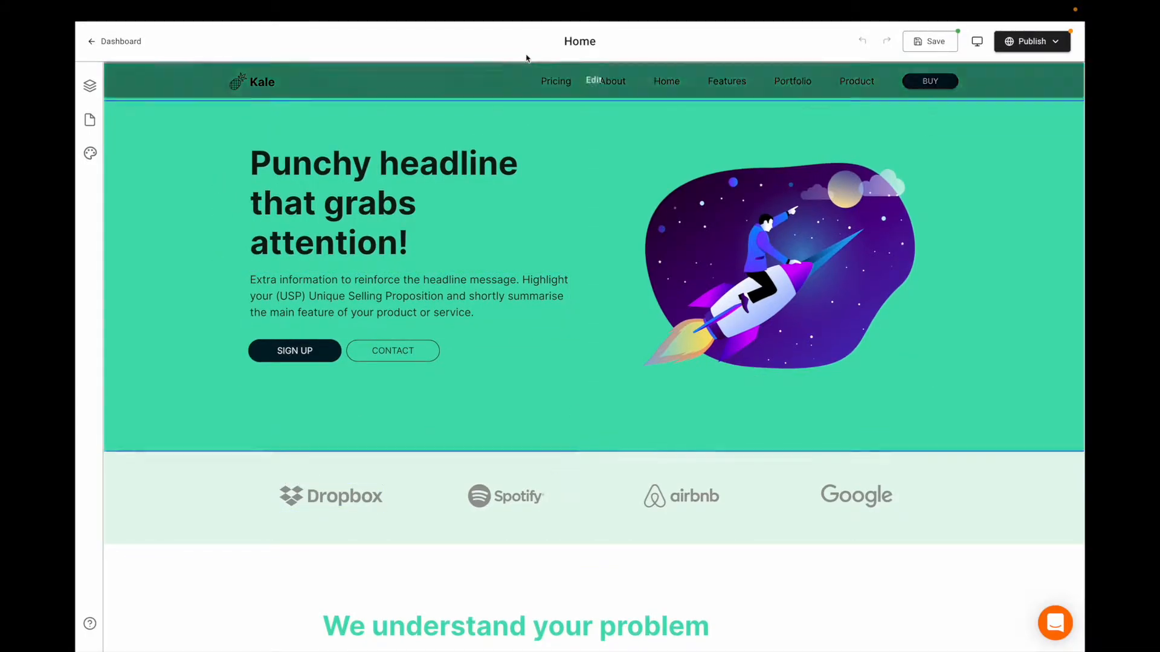
click(592, 80)
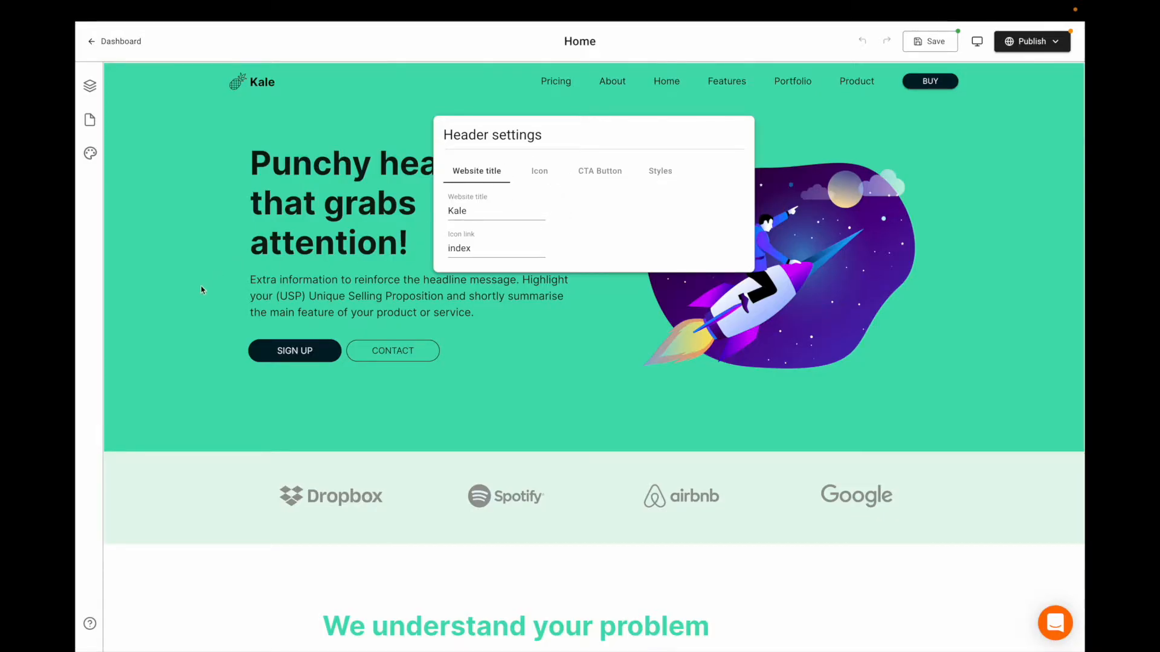
click(197, 334)
Examine the Home page's sections from the headline down to the footer and return to the beginning
scroll(614, 441, down, 5)
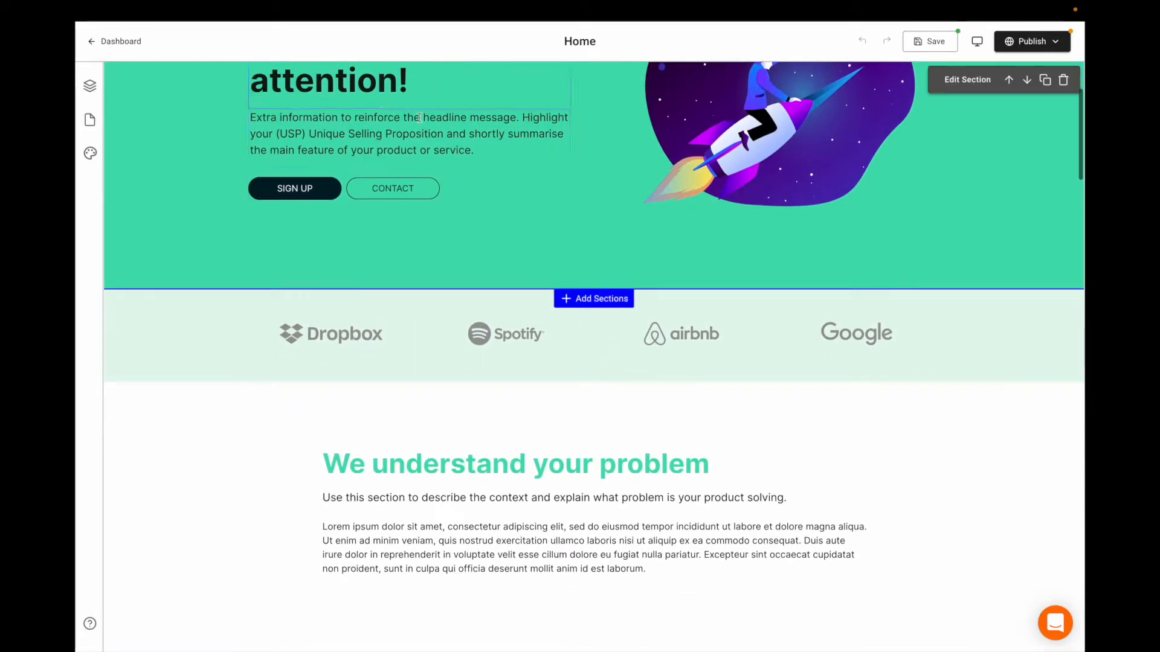
scroll(543, 324, down, 15)
scroll(541, 322, down, 7)
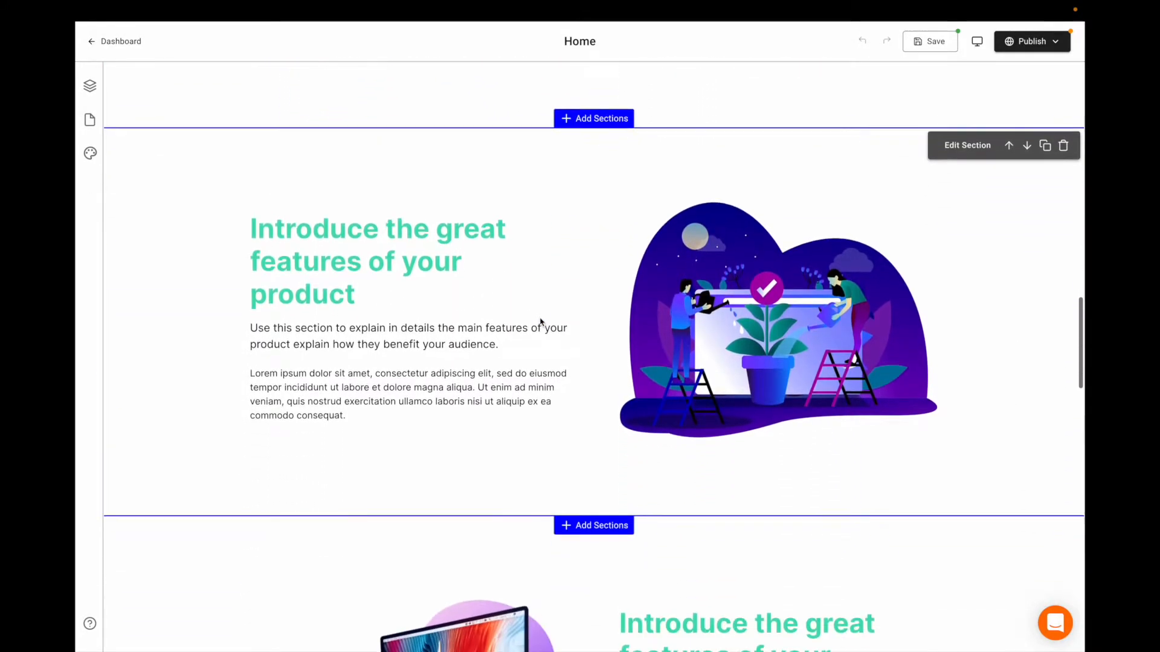
scroll(541, 322, down, 2)
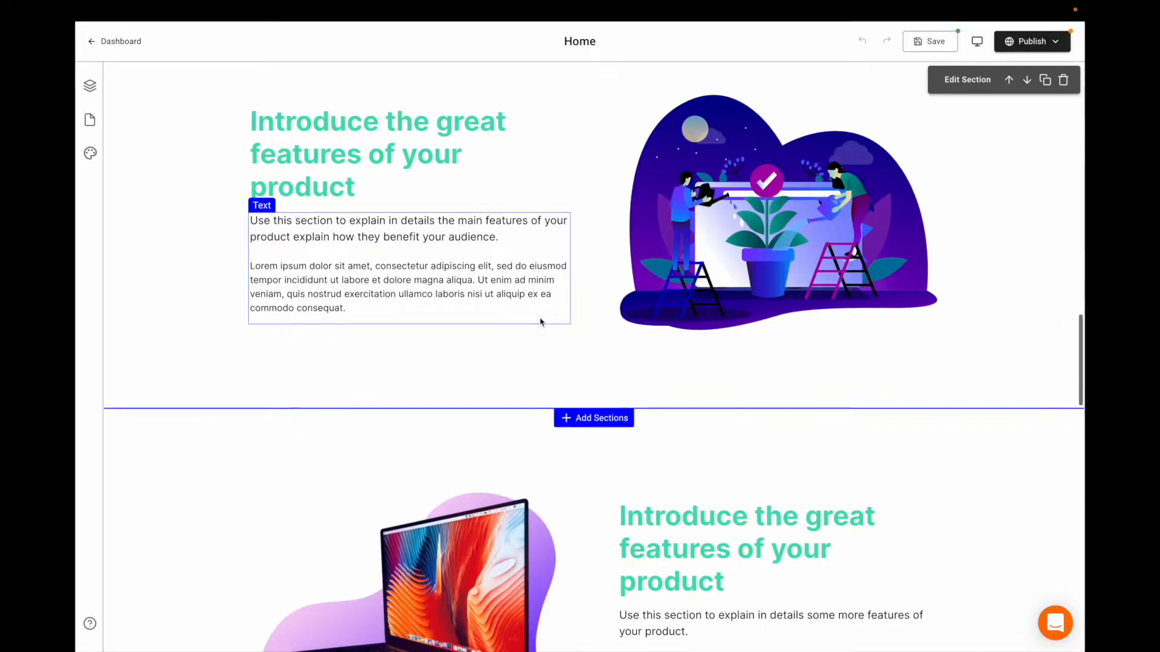
scroll(541, 322, down, 1)
scroll(541, 322, down, 2)
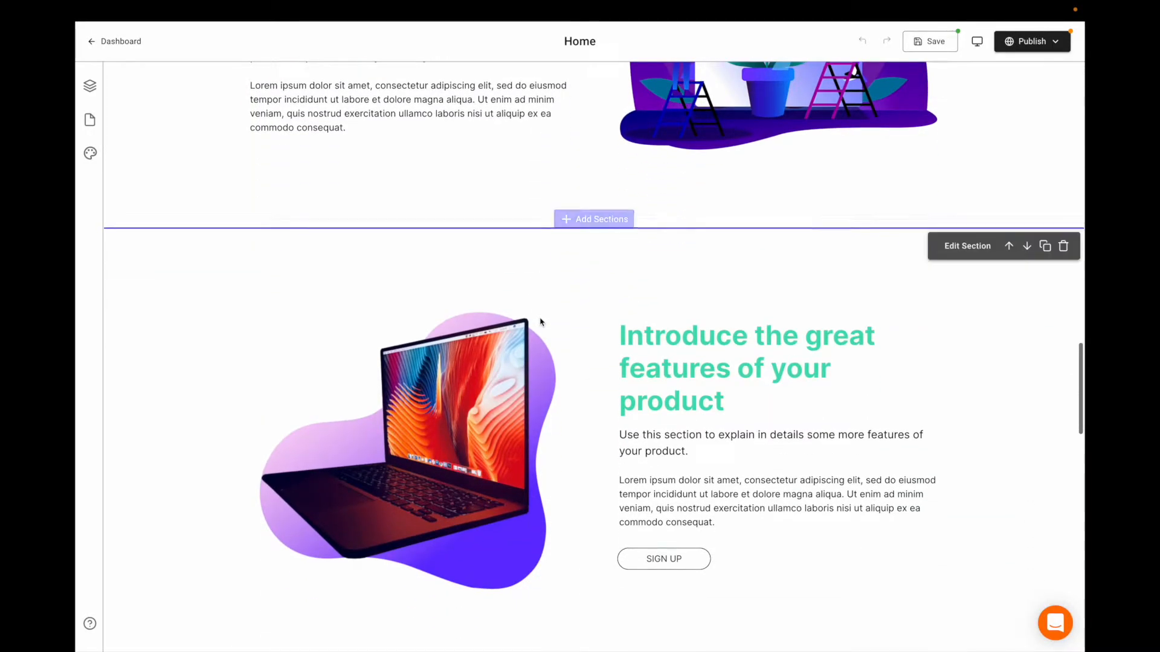
scroll(540, 321, down, 5)
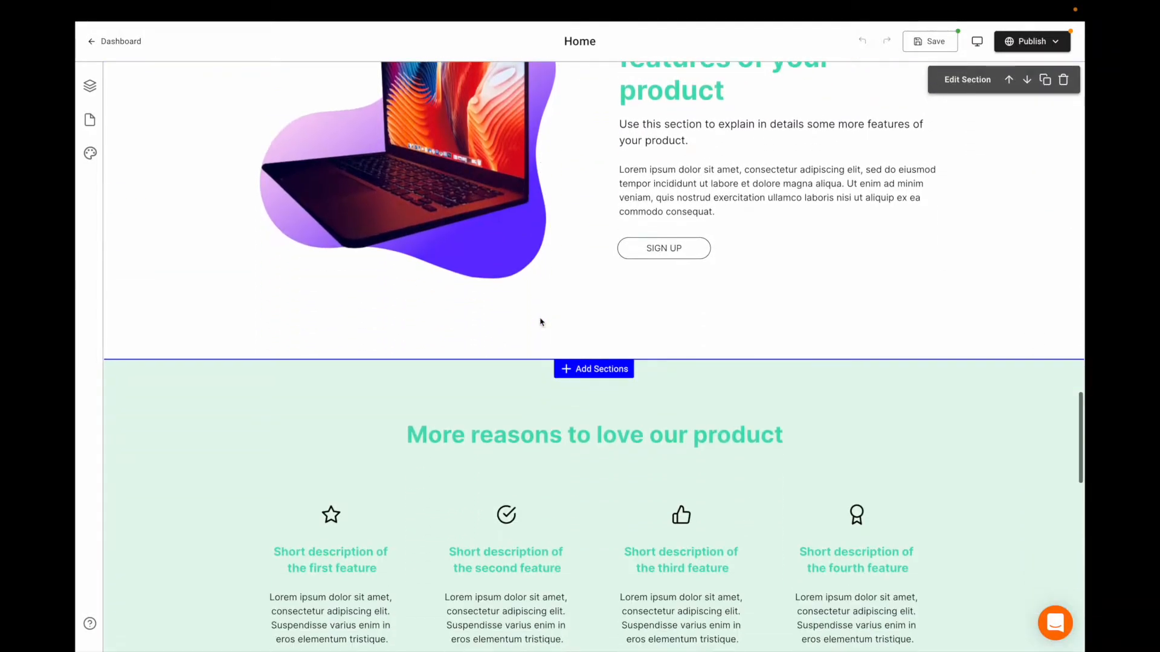
scroll(540, 322, down, 5)
scroll(643, 396, down, 7)
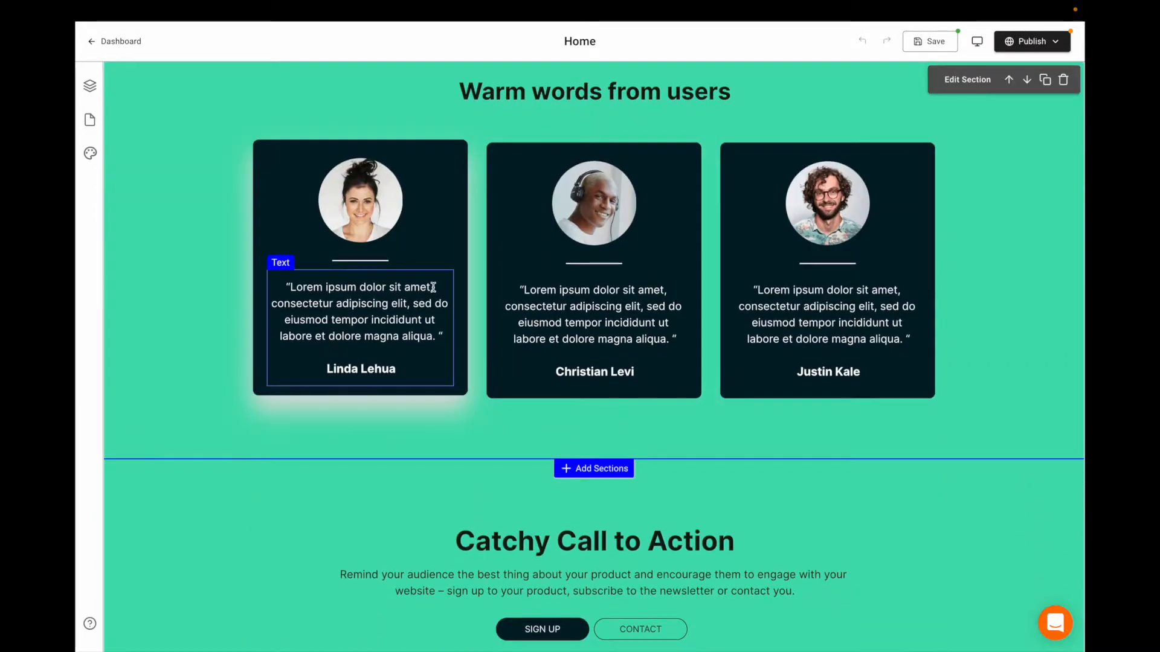
scroll(433, 289, down, 3)
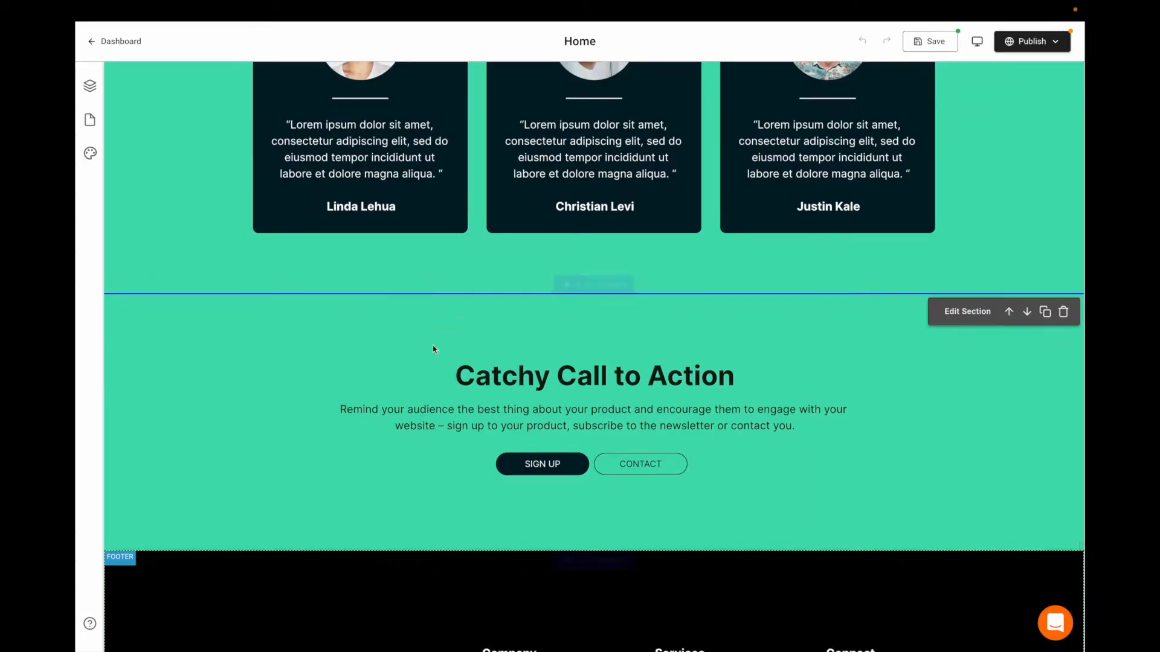
scroll(433, 349, down, 2)
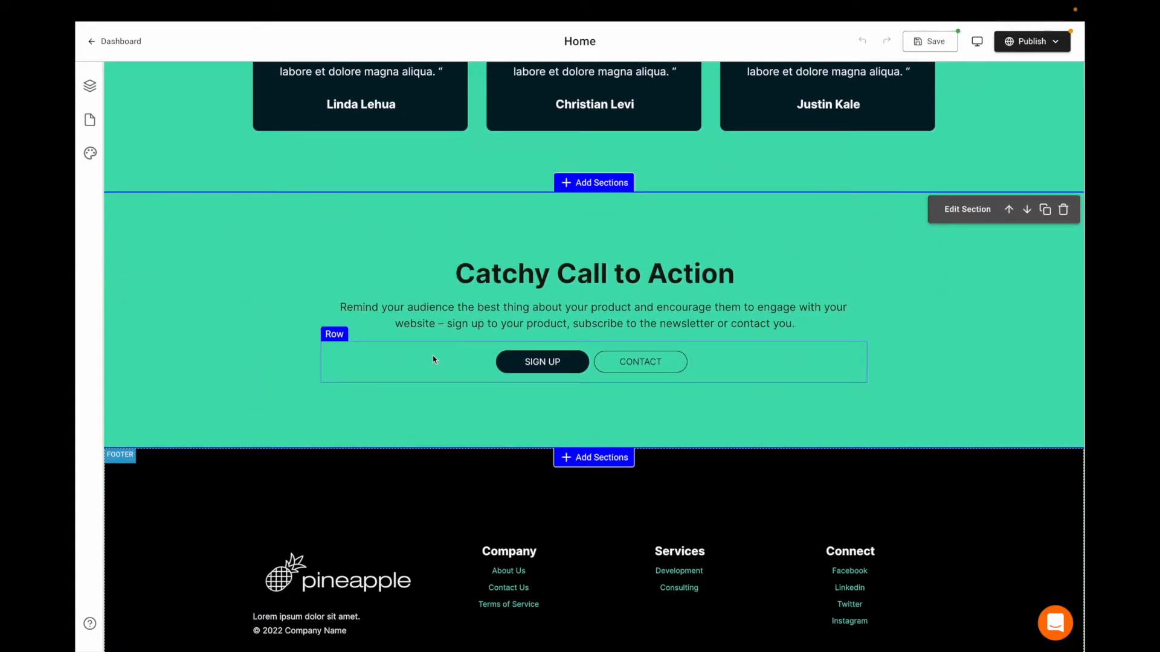
scroll(433, 355, down, 1)
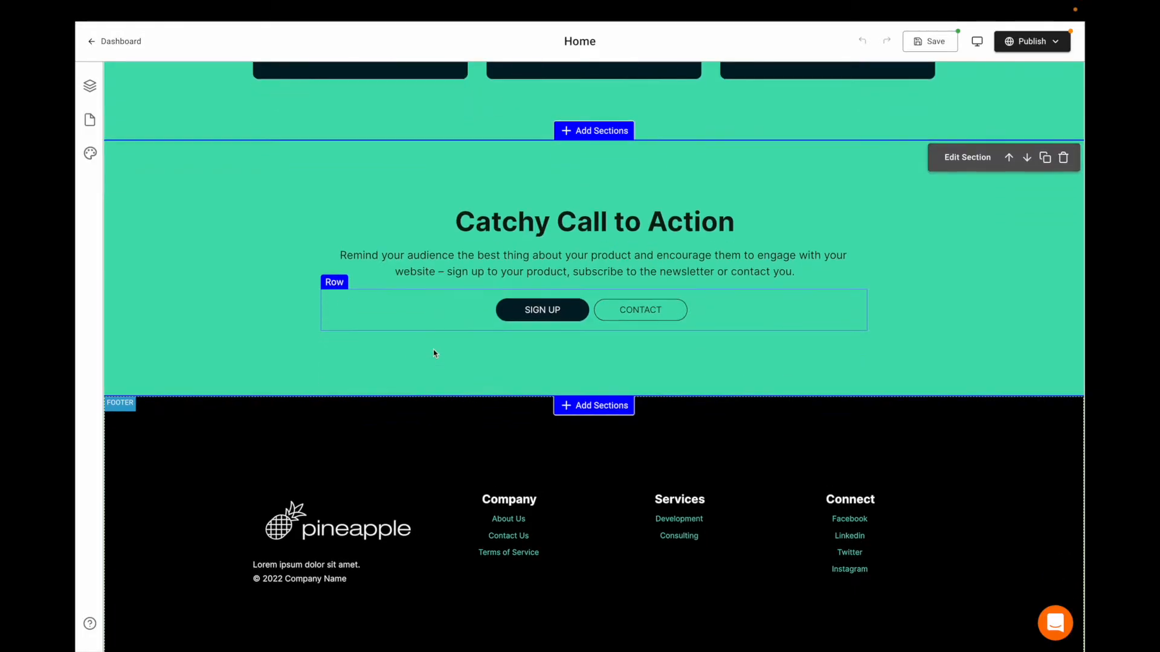
scroll(434, 353, up, 20)
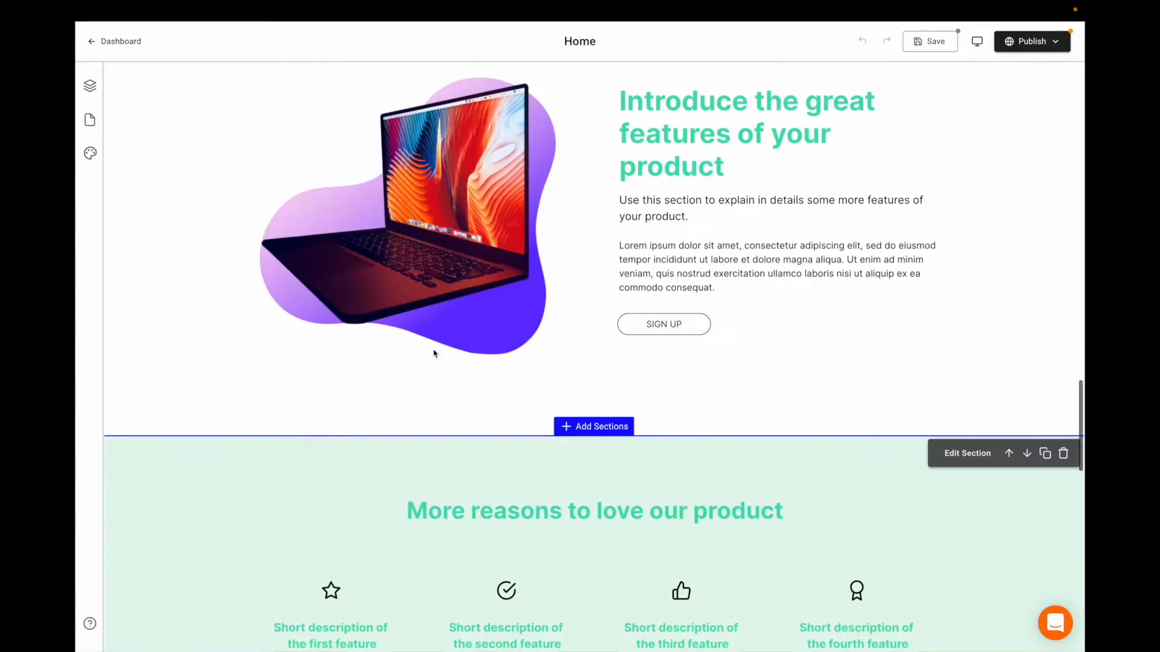
scroll(433, 353, up, 7)
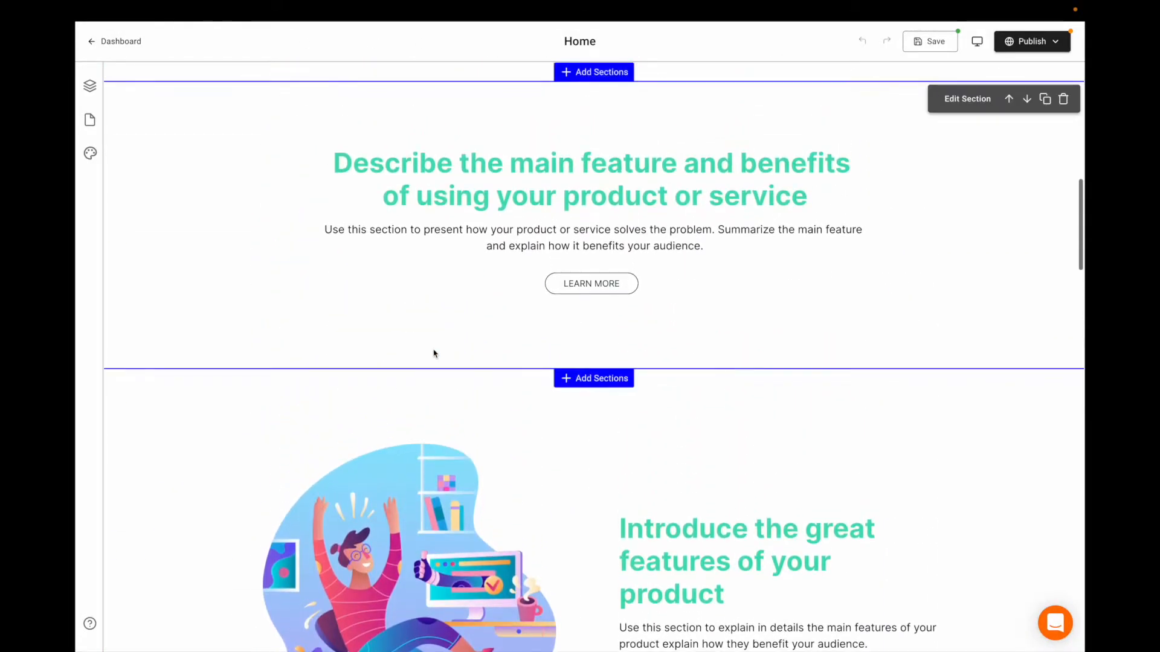
scroll(354, 292, up, 8)
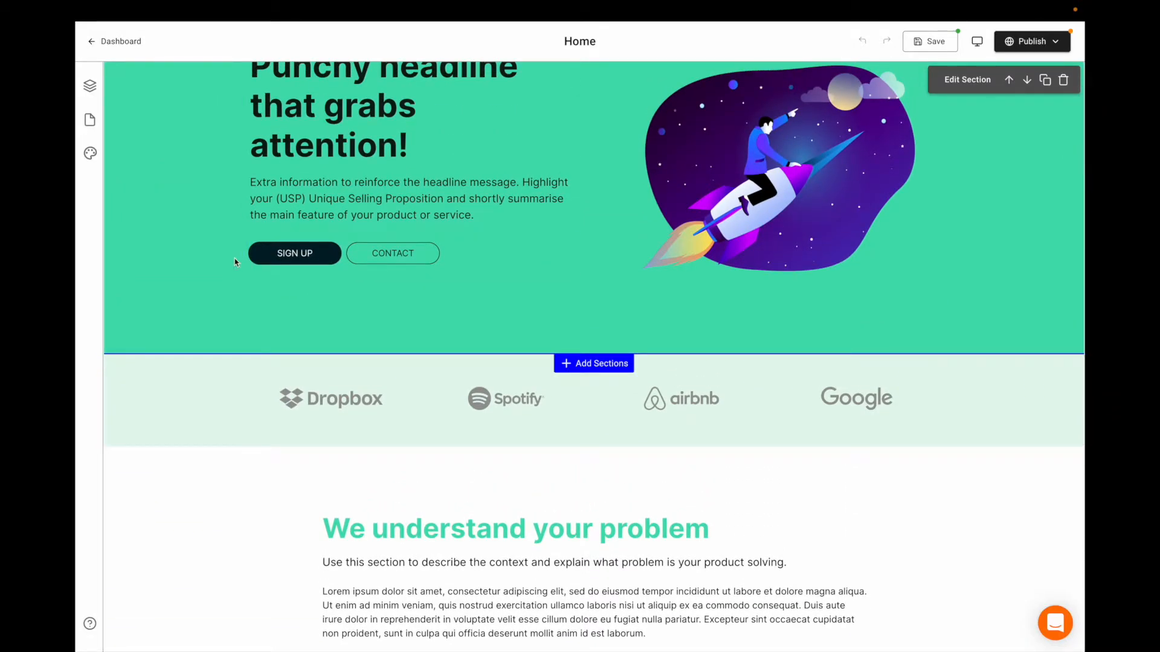
scroll(181, 228, up, 1)
Discard the website's custom colors and apply the first blue and navy preset palette in the website settings
click(95, 159)
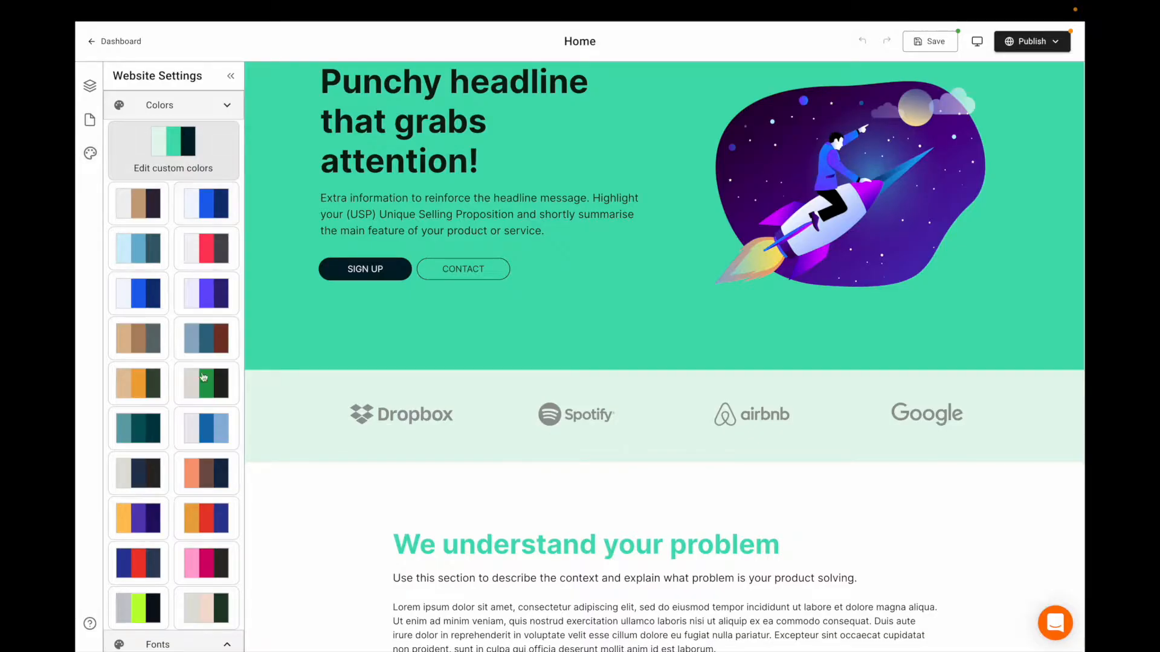
click(215, 211)
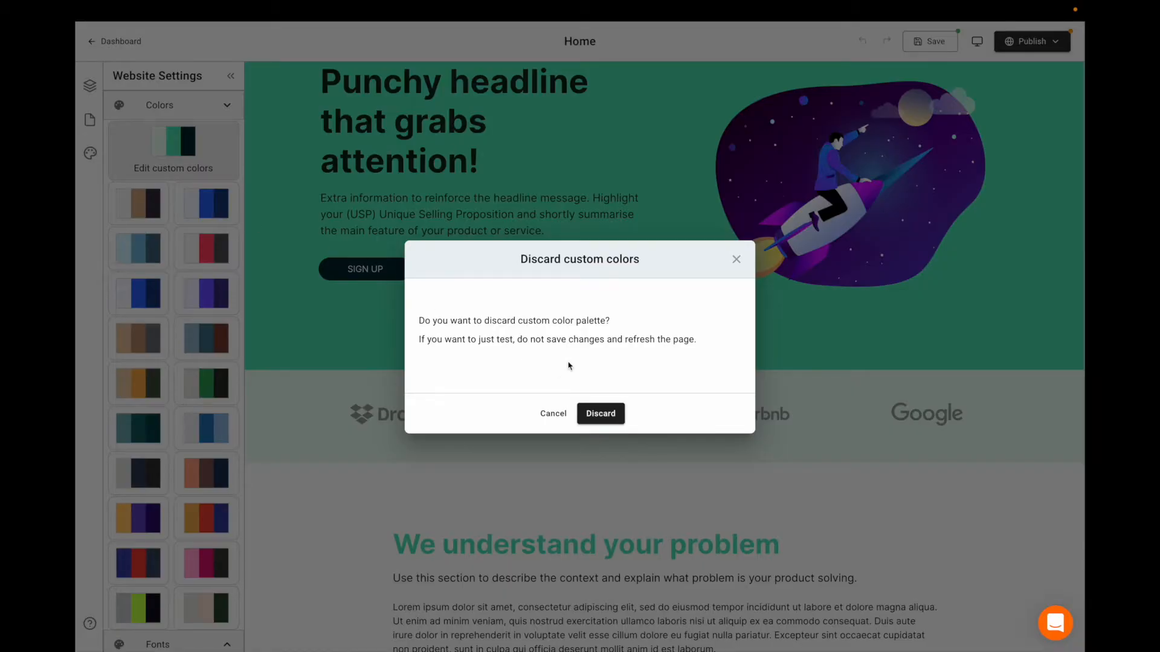
click(610, 416)
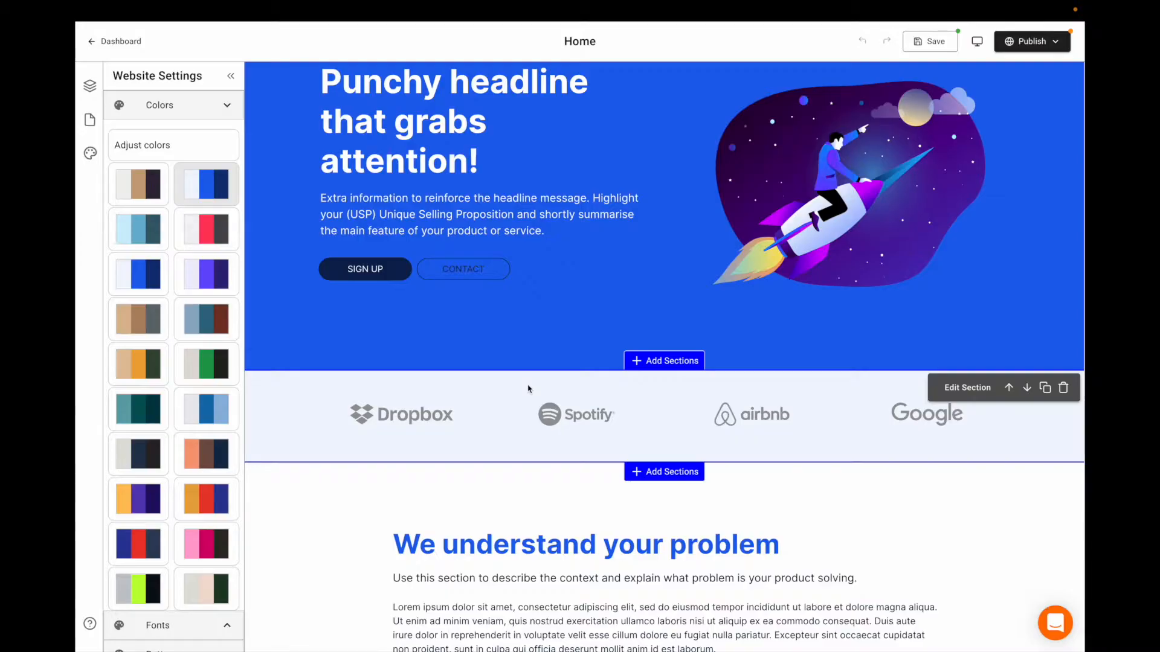
scroll(538, 414, down, 1)
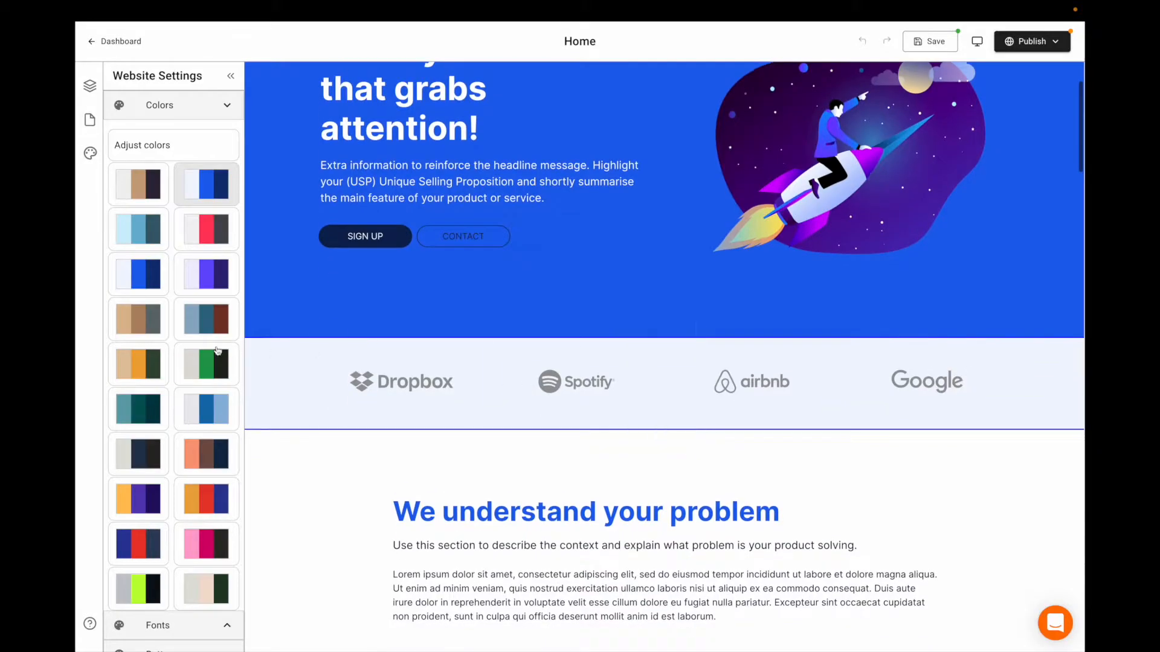
Try the green and the orange, red and blue palettes, and apply the lavender and purple palette to the website
click(215, 379)
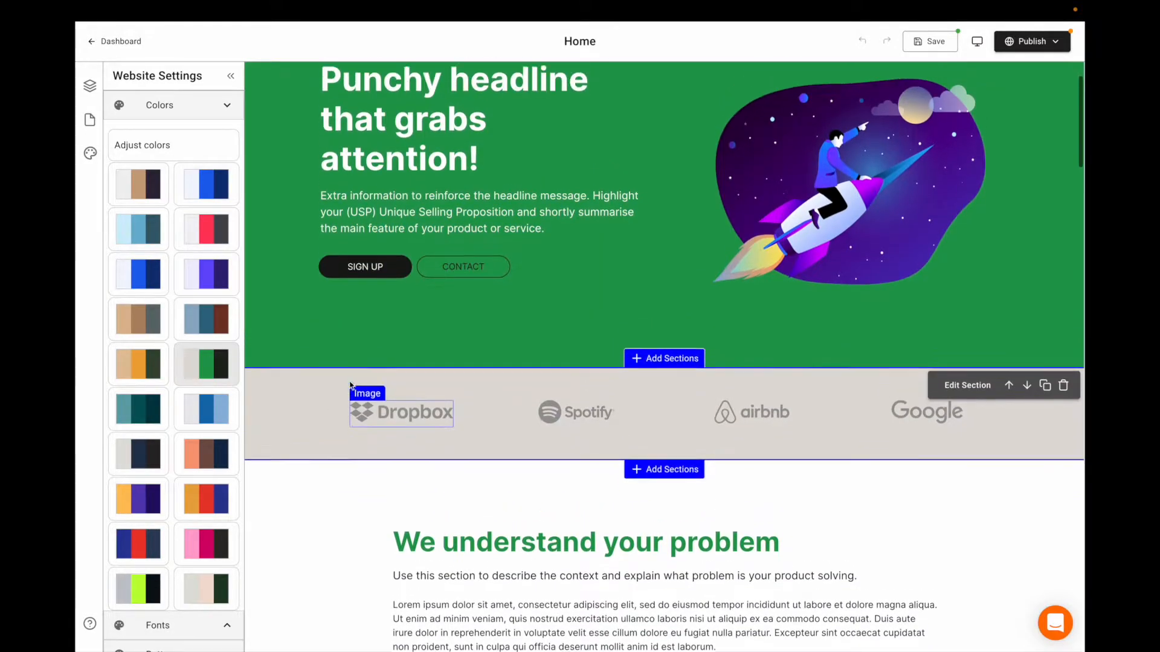
click(203, 496)
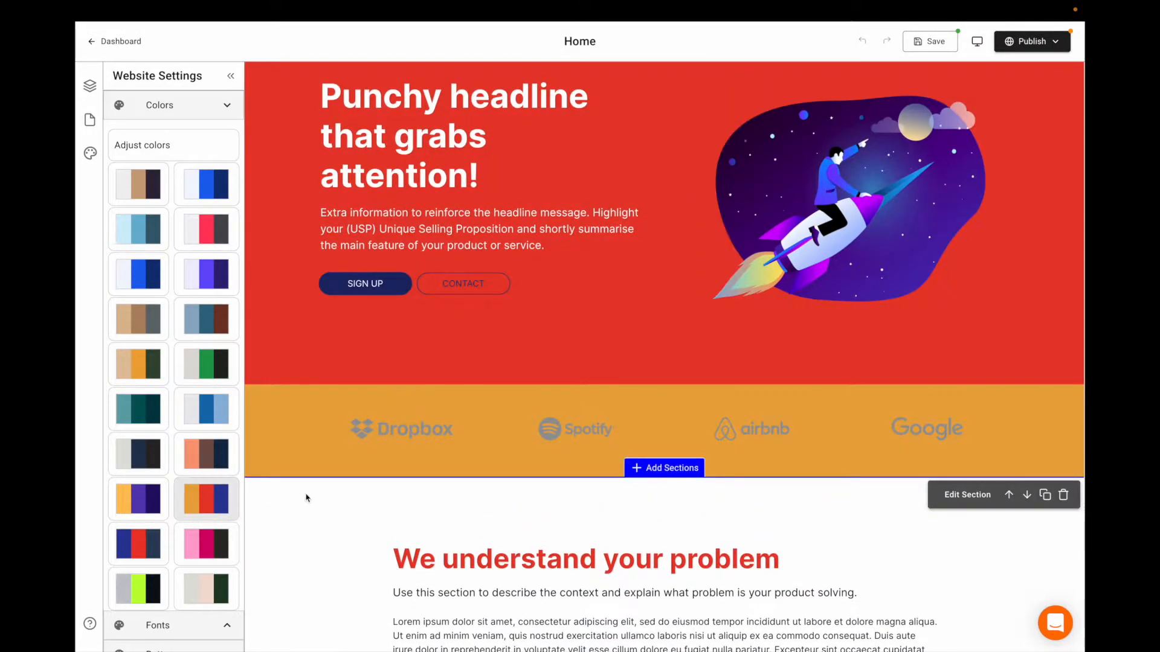
click(212, 277)
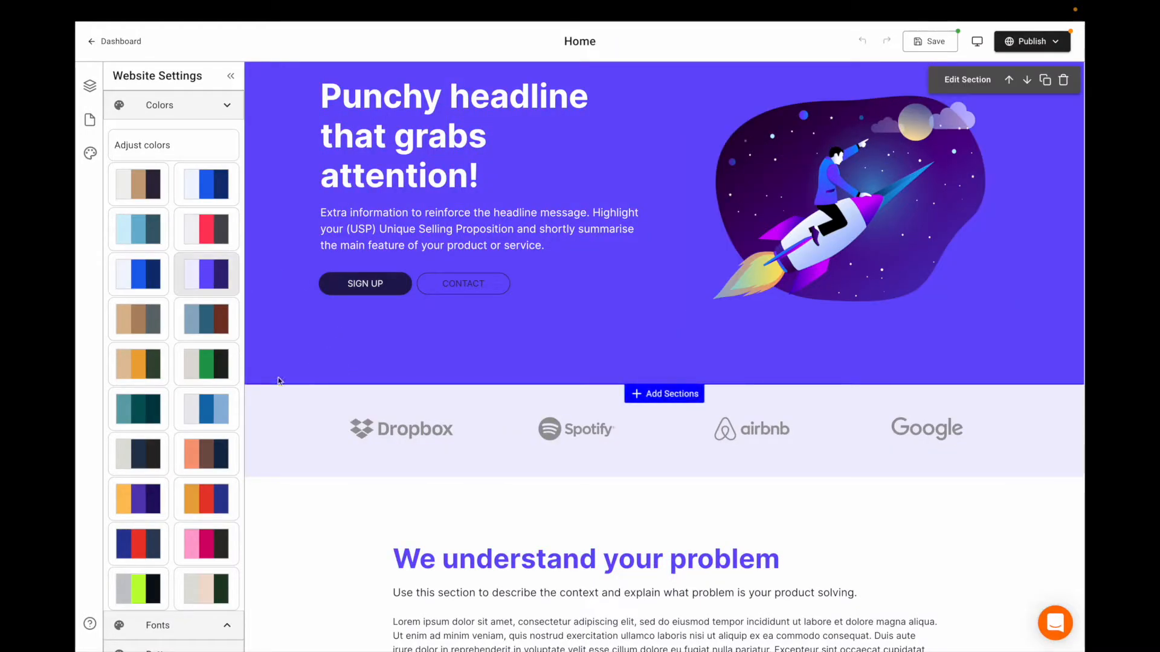
Apply the blue and navy preset palette and the Oswald font to the website
click(207, 188)
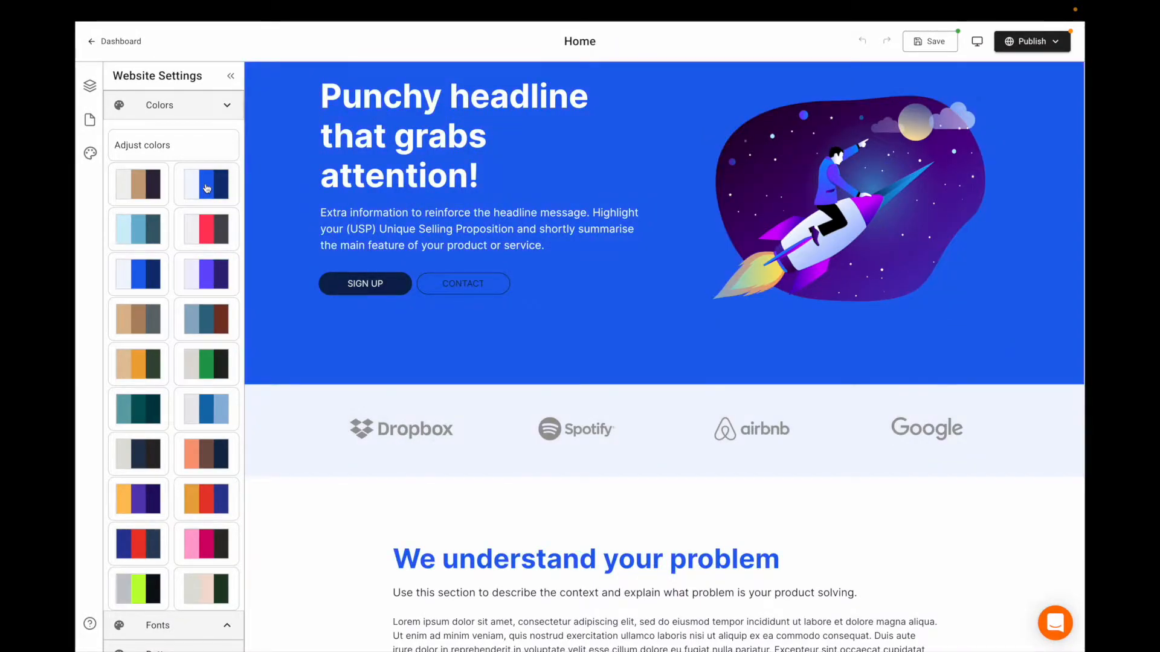
scroll(404, 256, up, 2)
scroll(189, 515, down, 1)
click(175, 609)
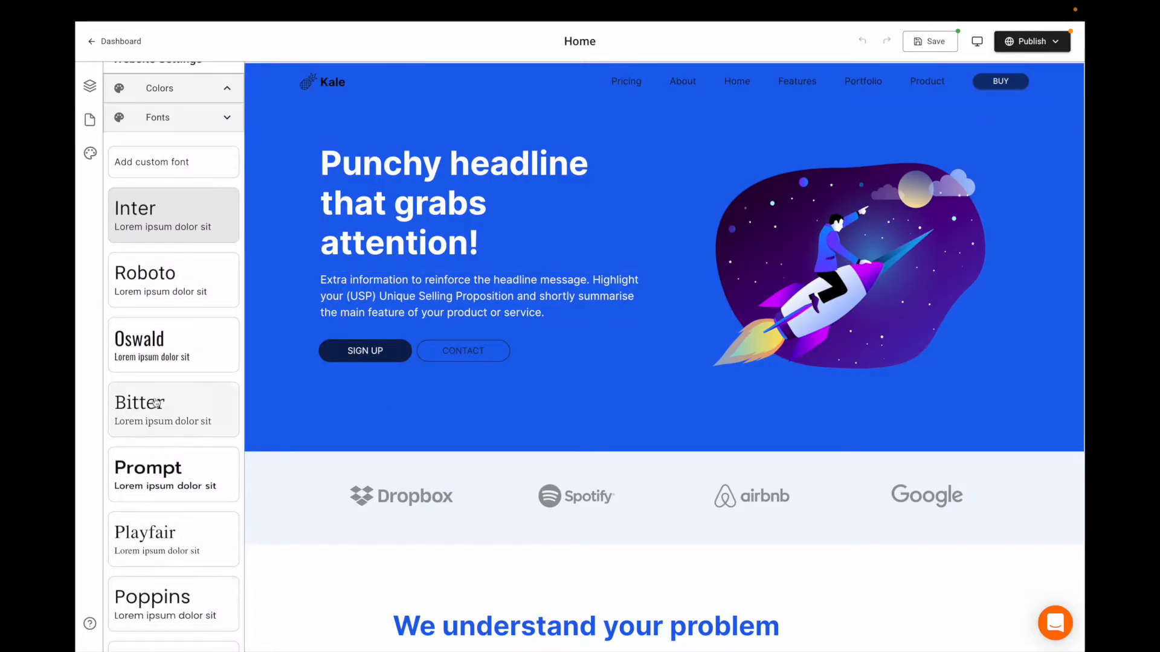
click(175, 334)
Check the website's button style options and return to the color palettes
scroll(181, 468, down, 3)
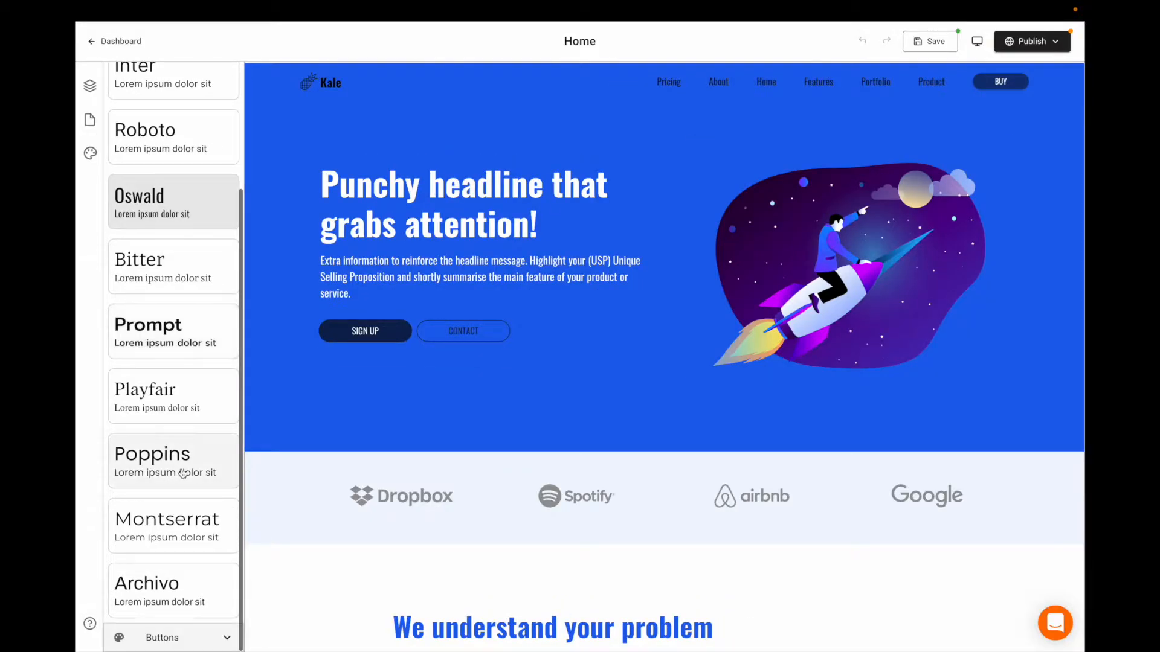
click(161, 635)
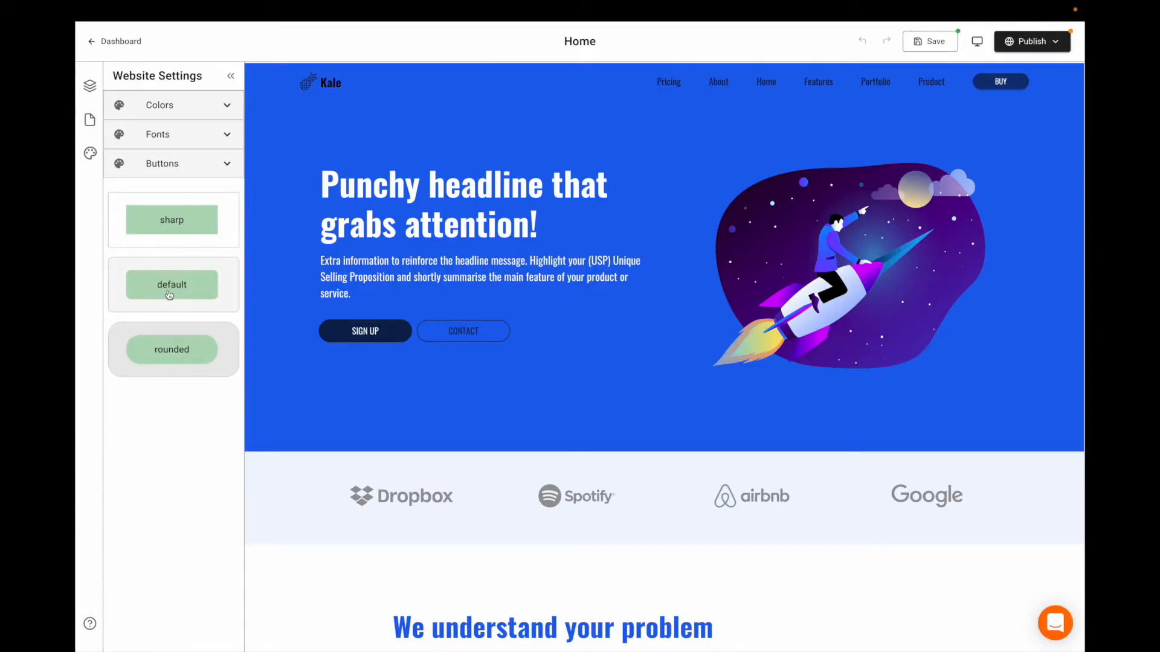
click(185, 113)
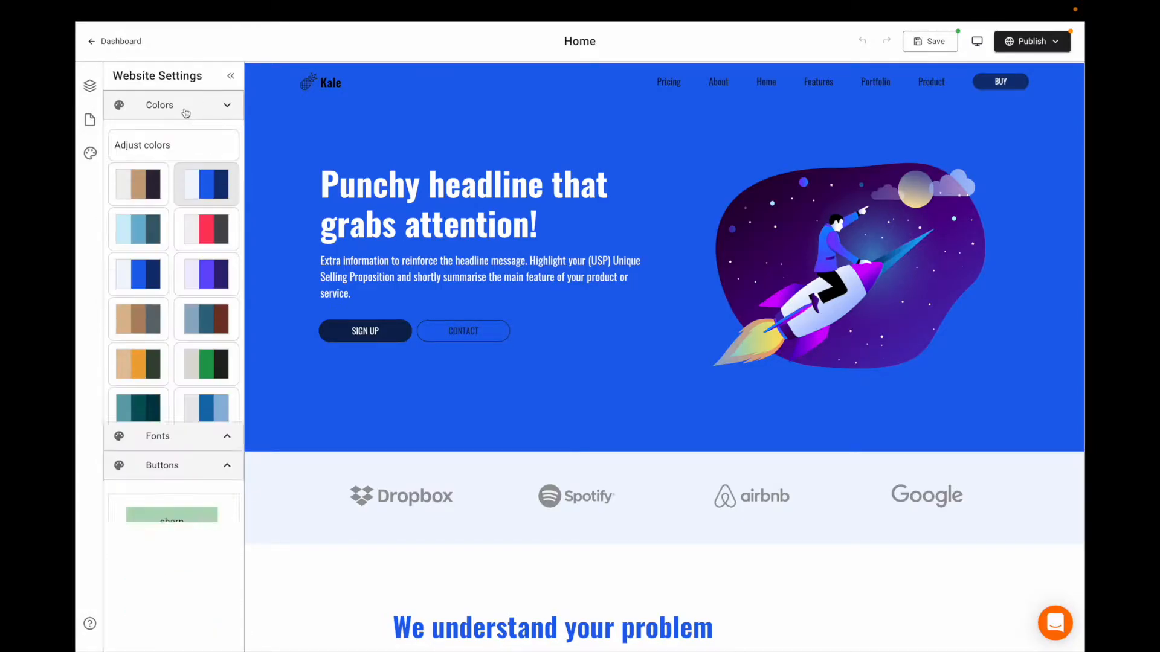
scroll(413, 302, down, 1)
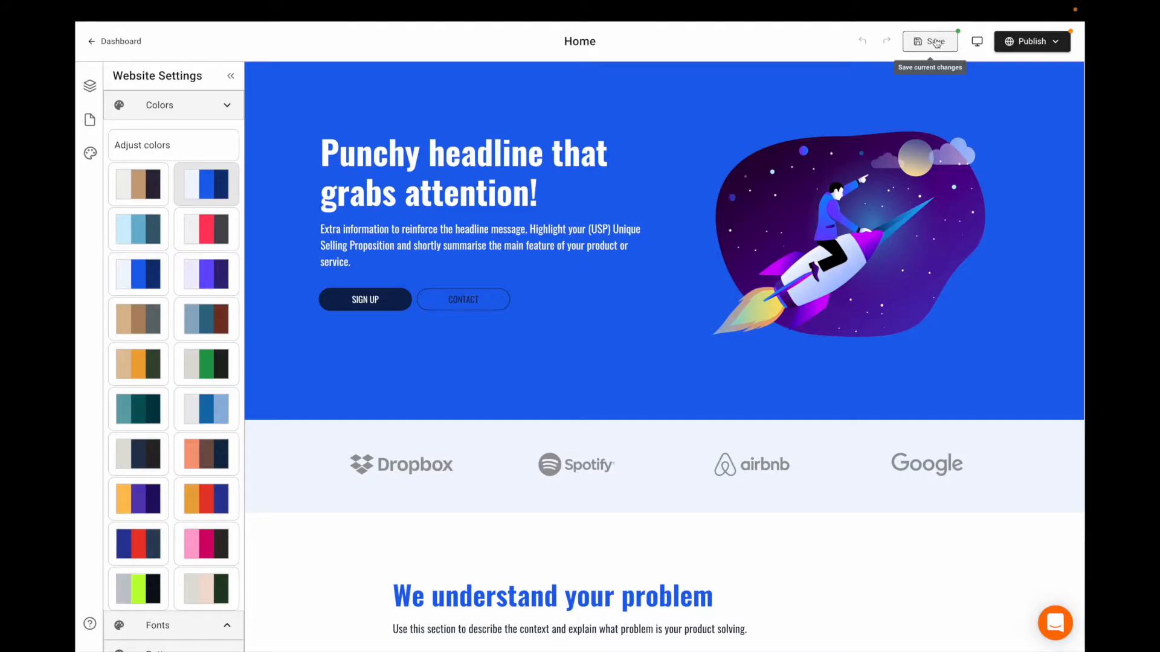
scroll(750, 342, down, 3)
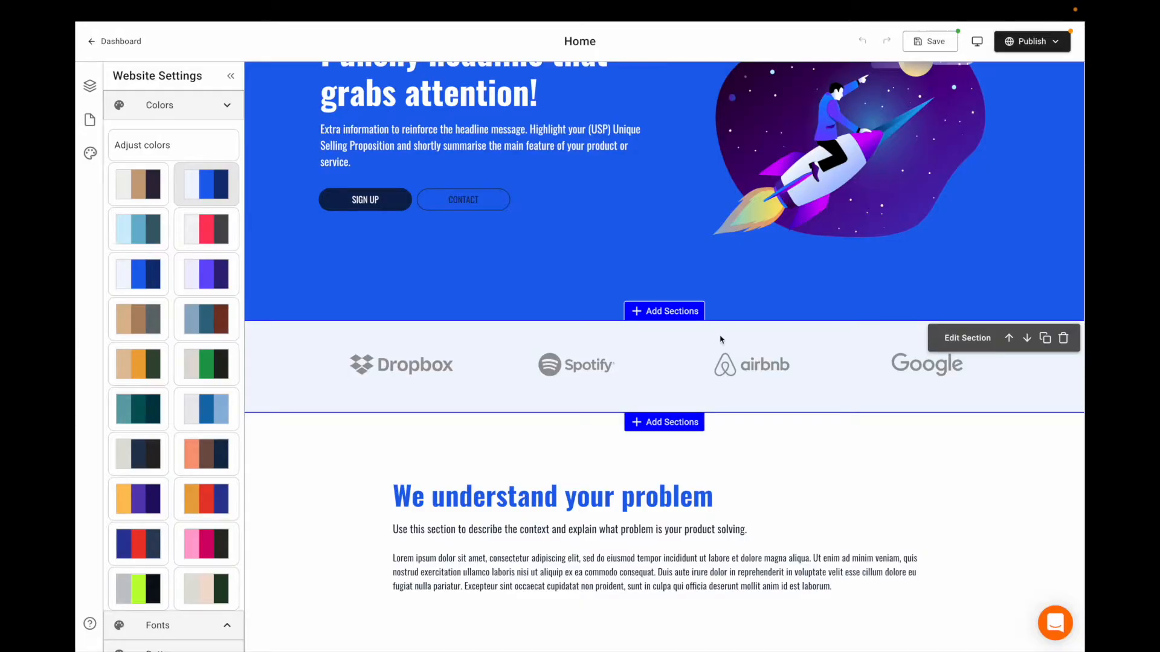
Reload the editor to discard the unsaved palette and font changes
key(super+r)
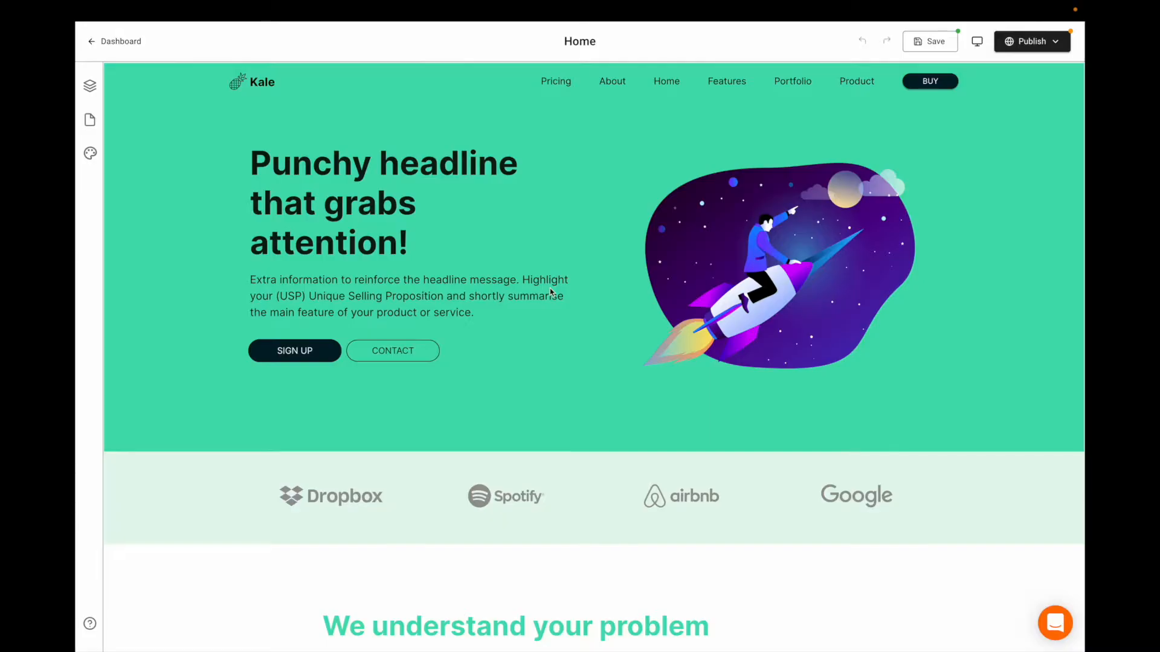
mouse_move(553, 415)
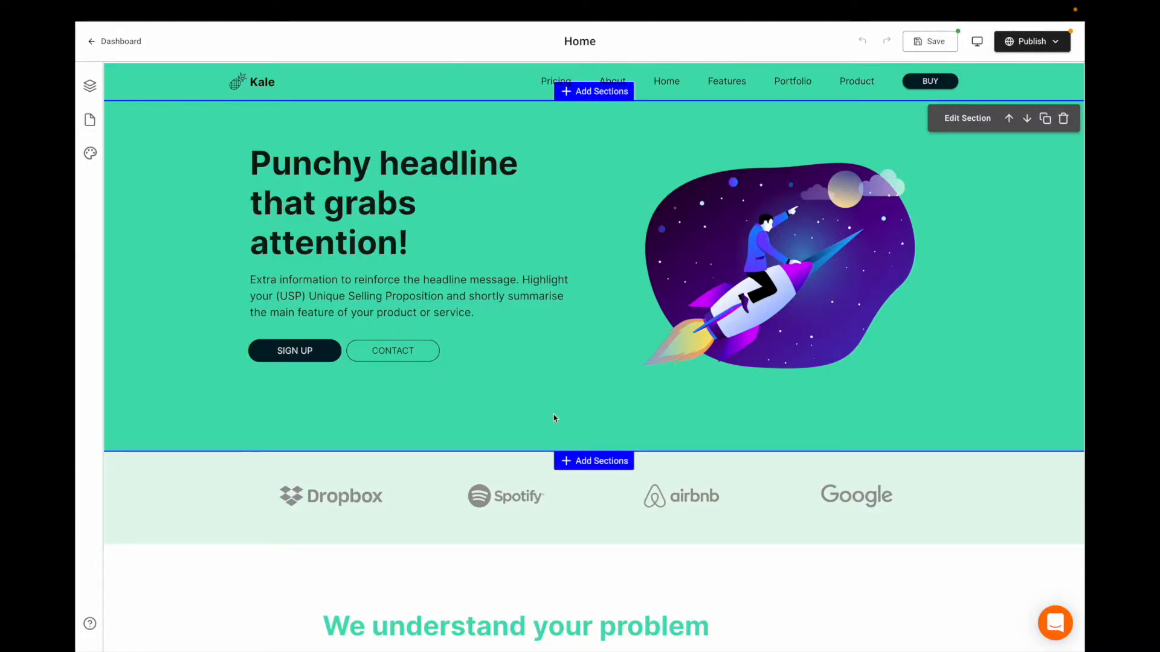
scroll(542, 411, down, 1)
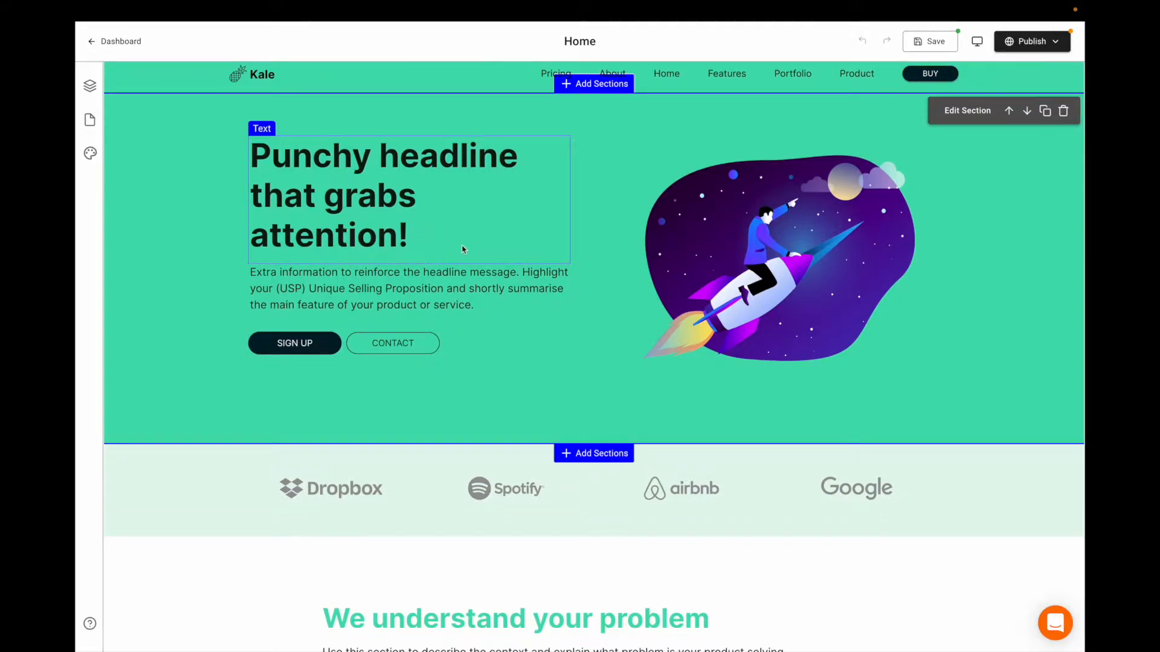
scroll(463, 249, down, 3)
scroll(463, 249, up, 3)
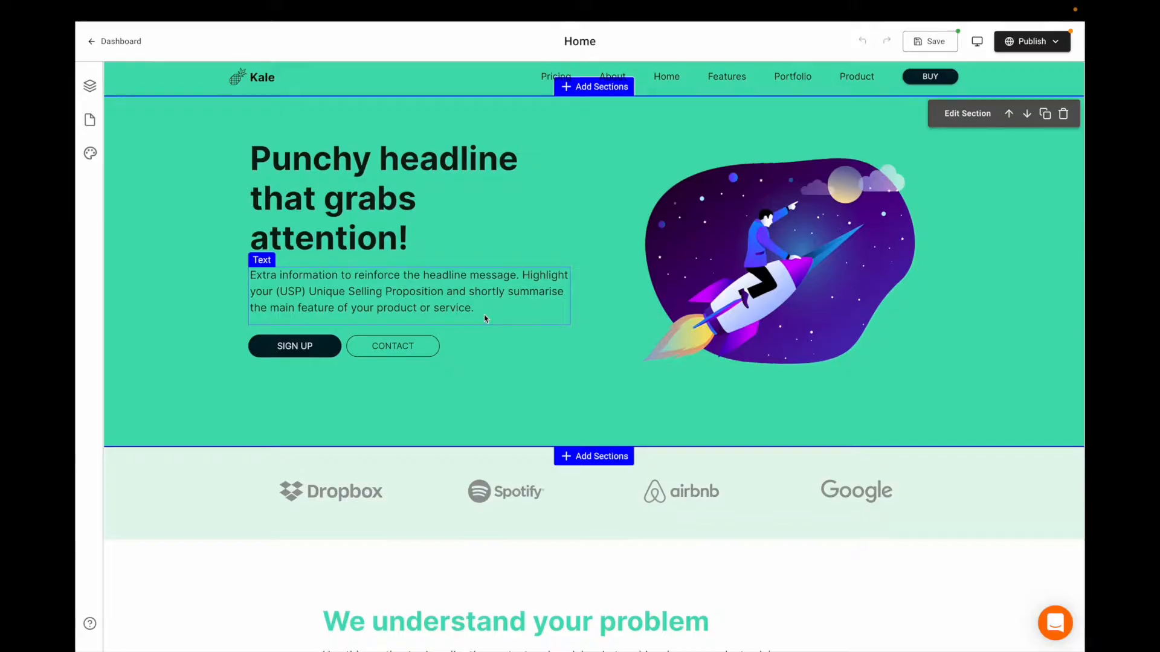
scroll(484, 316, down, 1)
scroll(484, 316, up, 1)
scroll(484, 318, up, 1)
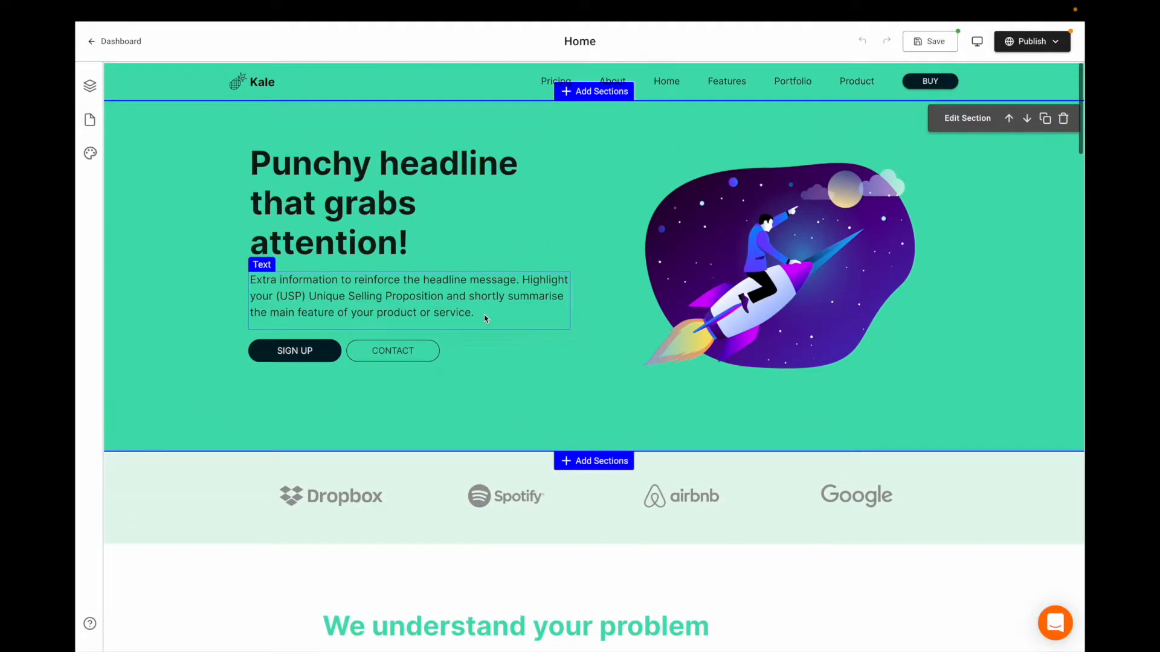
Inspect the editing options of the hero section's headline, subtitle text and rocket illustration
click(380, 242)
triple_click(380, 241)
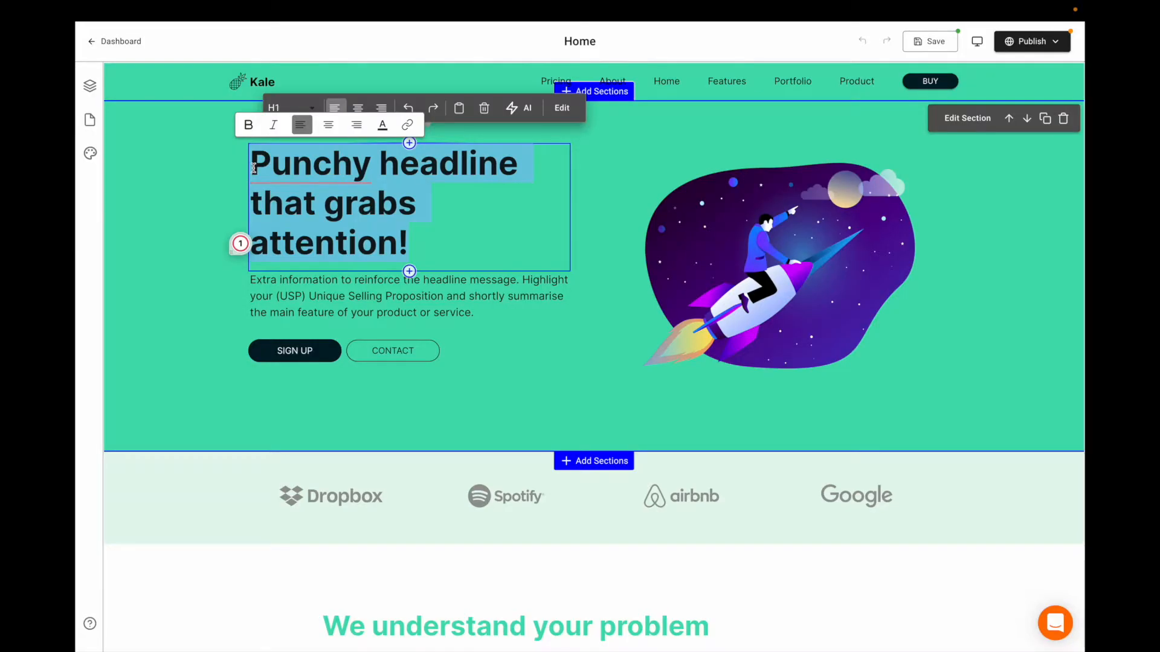
click(338, 290)
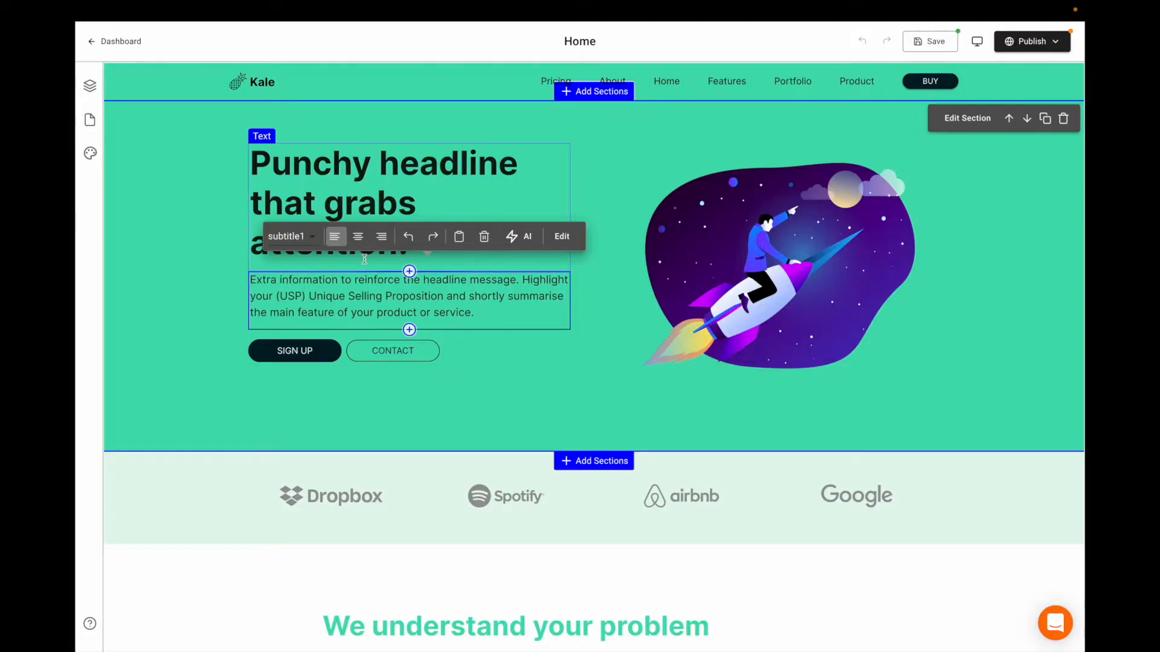
click(643, 315)
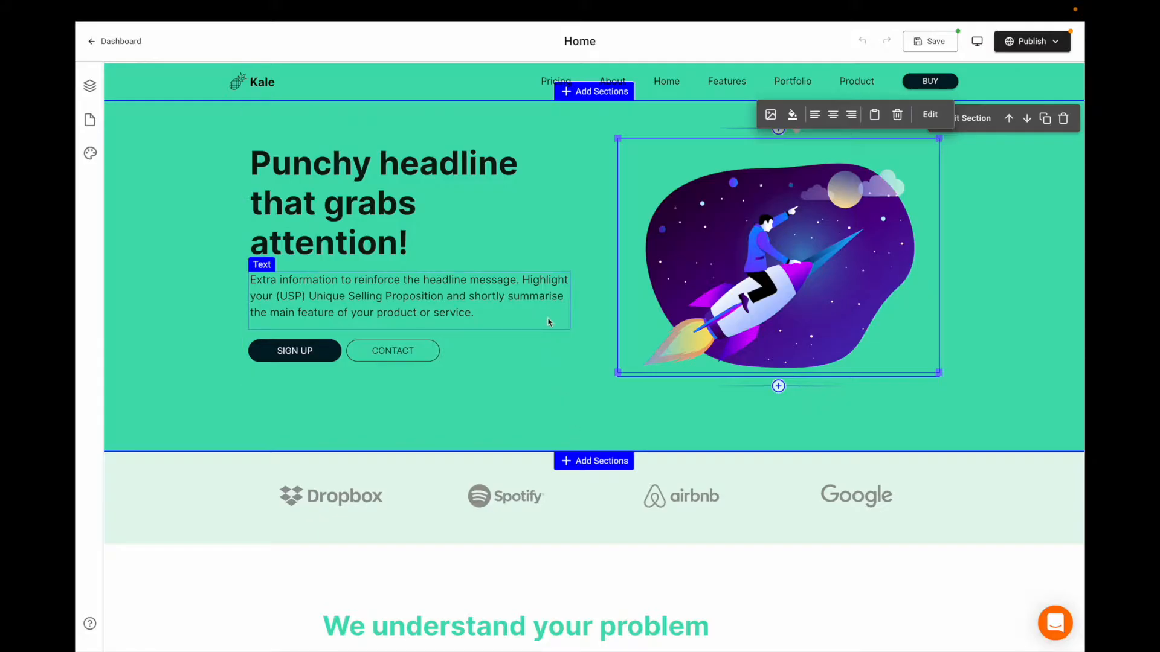
Replace the hero section's headline with "Hi 🙂"
click(472, 211)
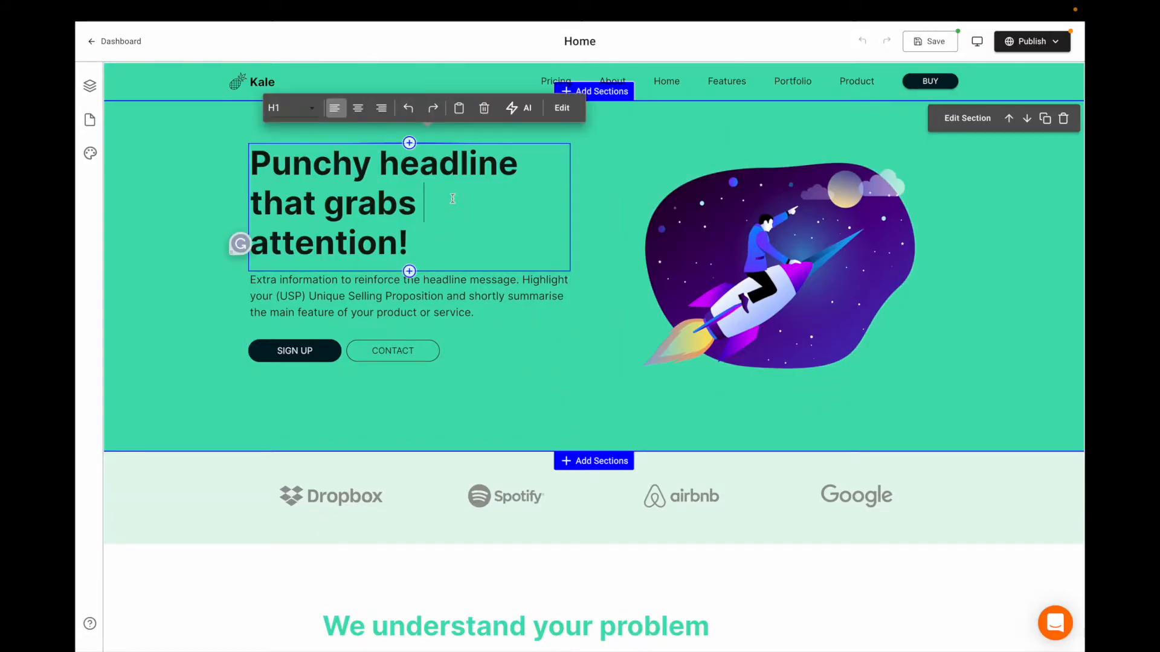
double_click(452, 198)
text(a)
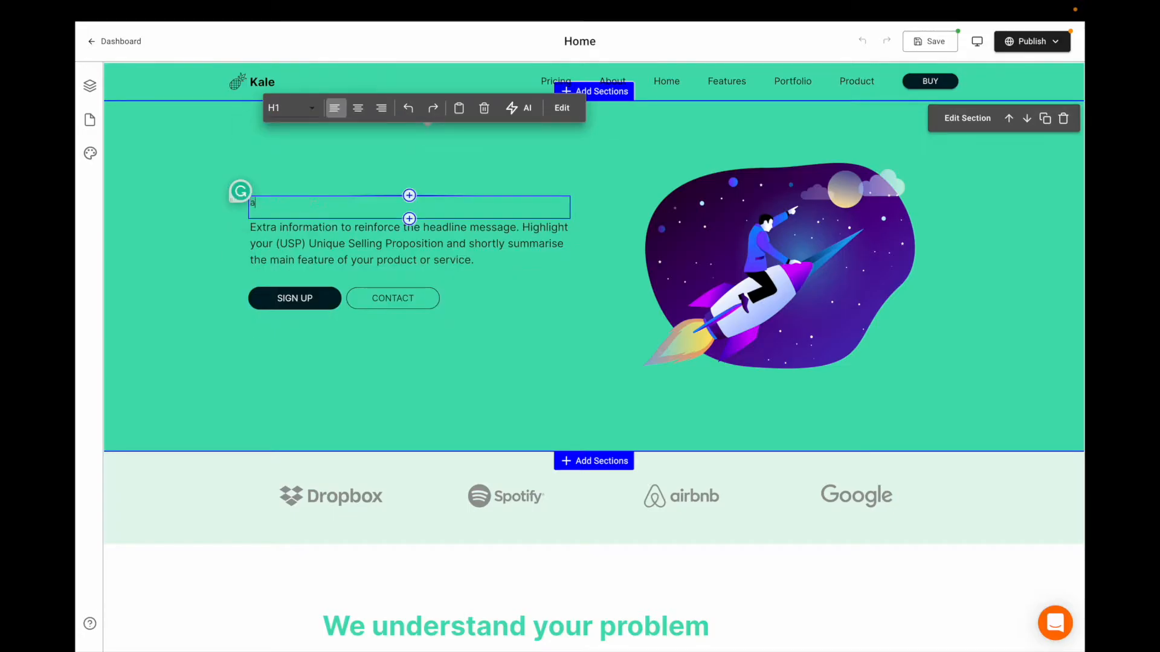
text(sdad/)
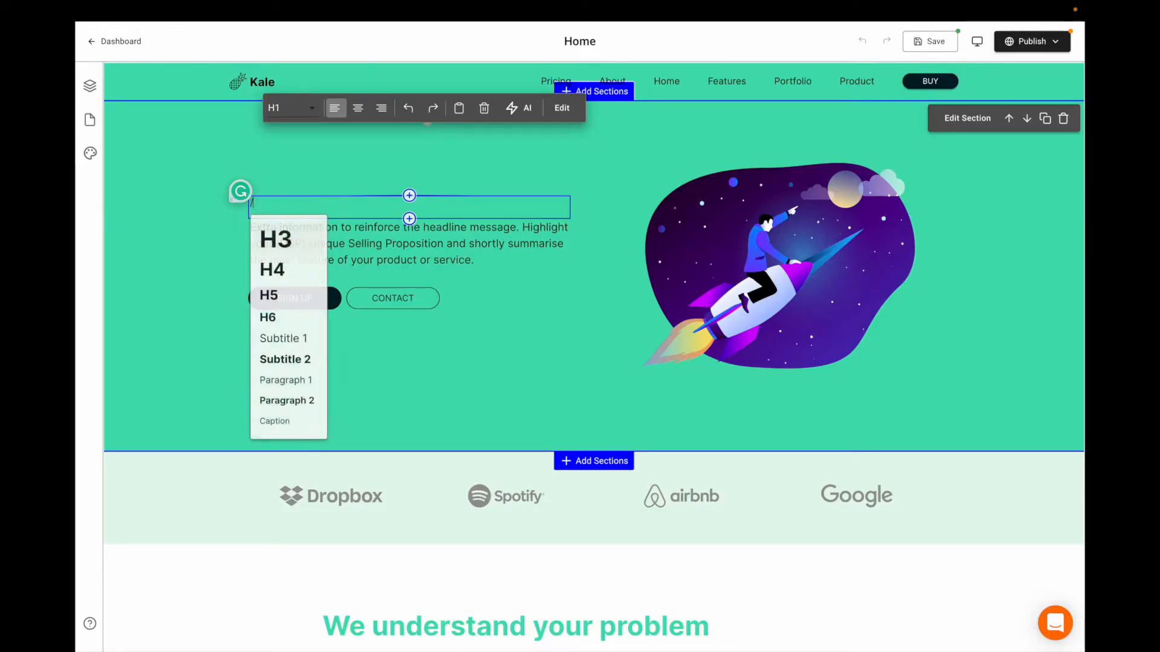
key(BackSpace)
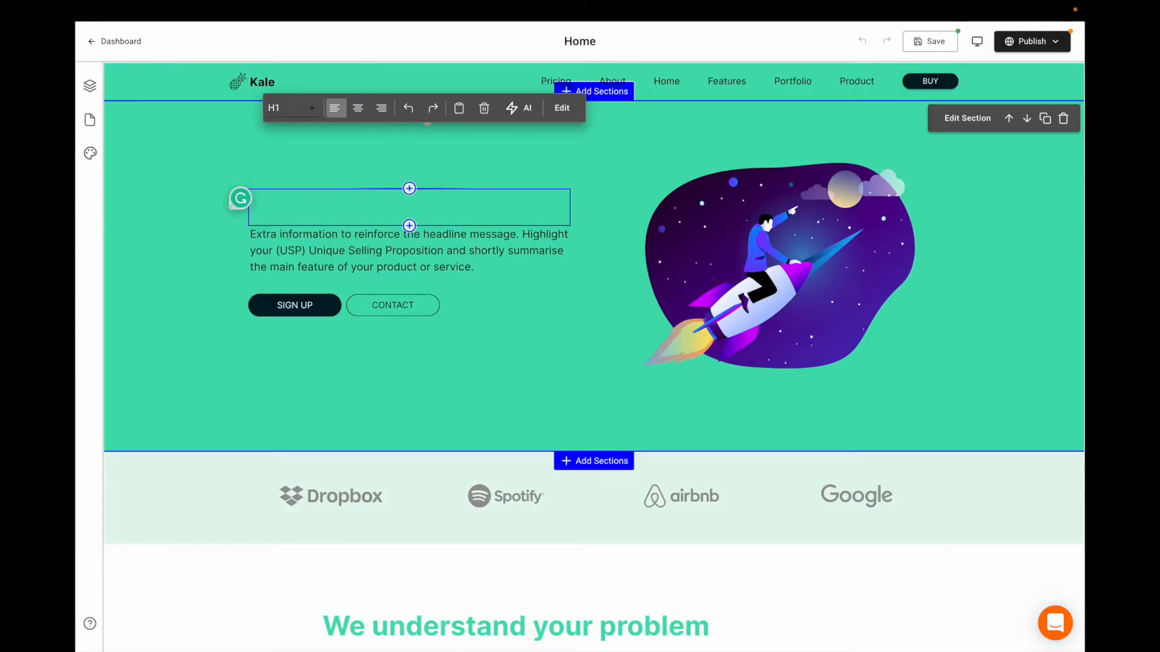
text(Hi )
text(:))
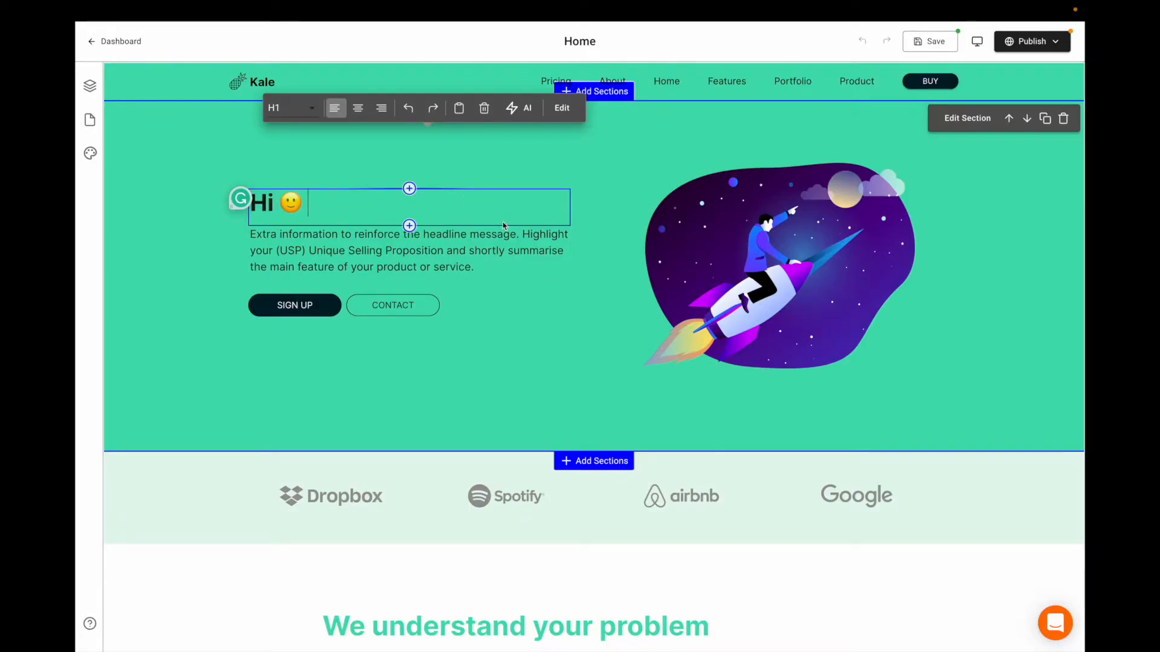
click(476, 260)
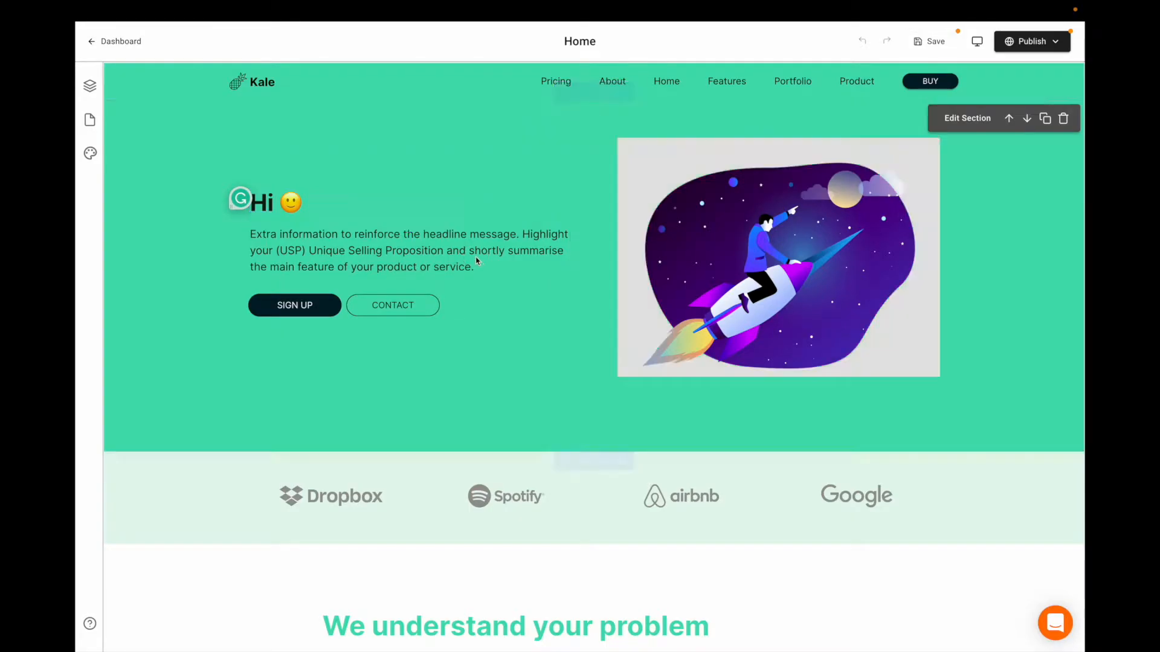
click(520, 269)
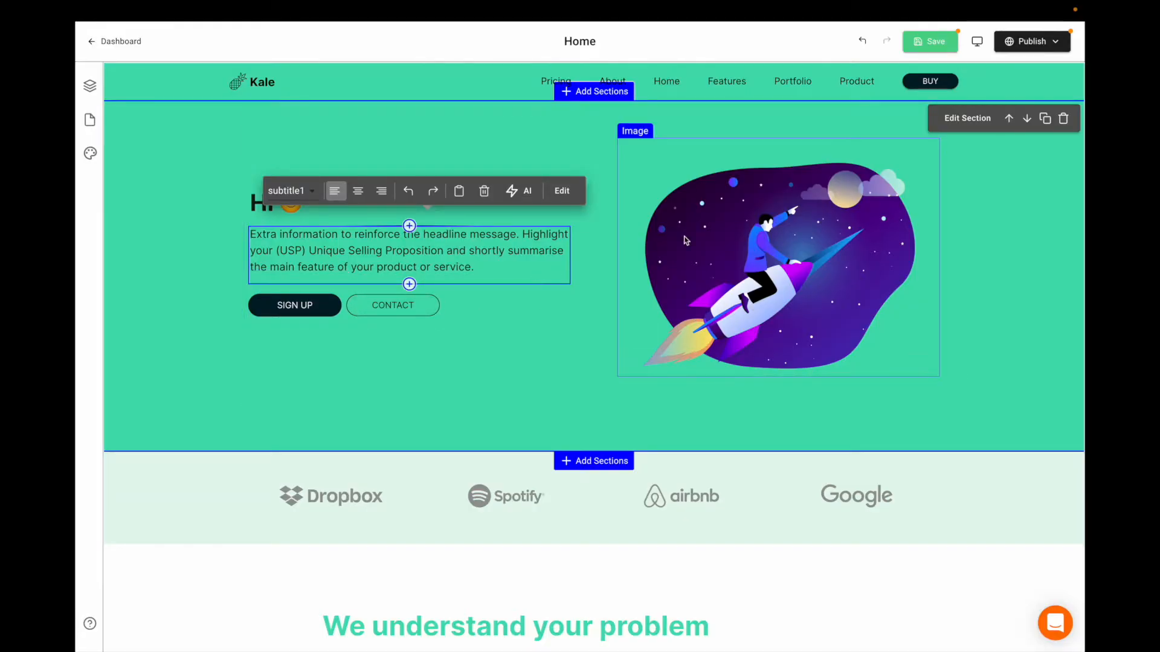
Open the image chooser for the hero's rocket illustration and search the free images for "person"
click(733, 237)
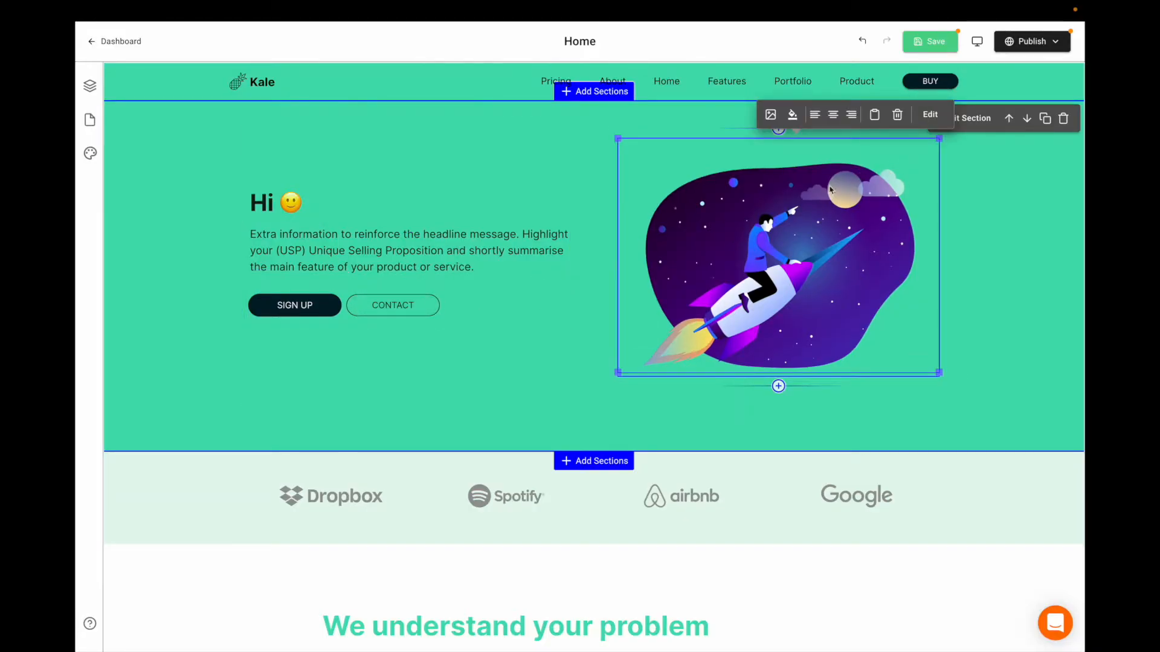
click(770, 114)
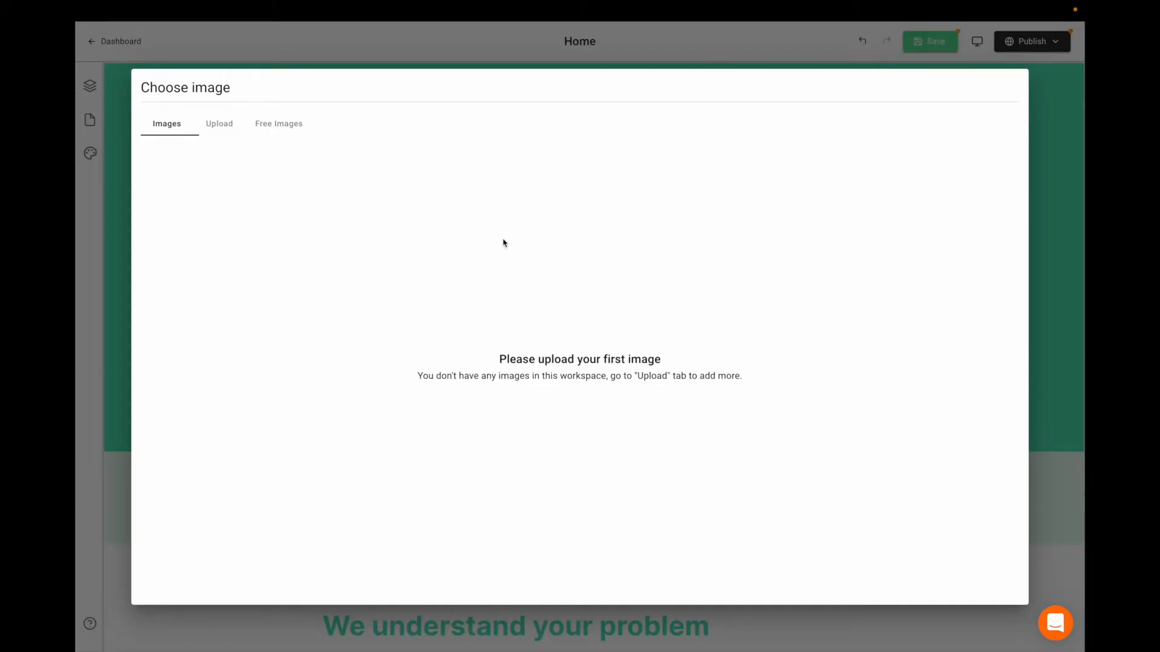
click(221, 126)
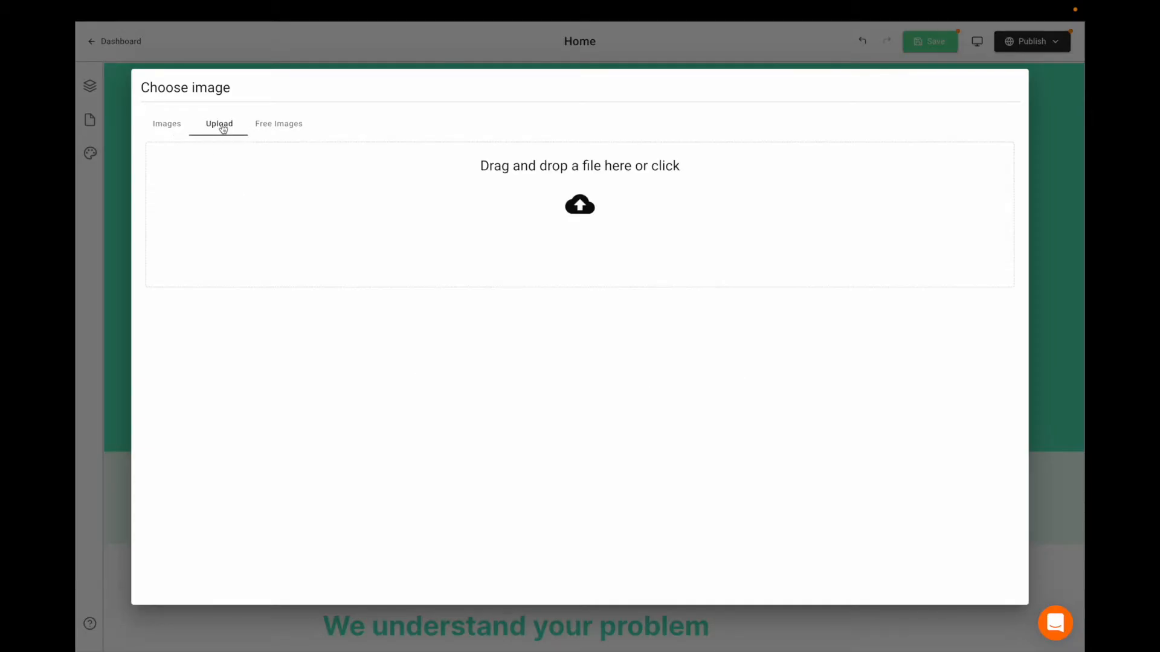
click(278, 123)
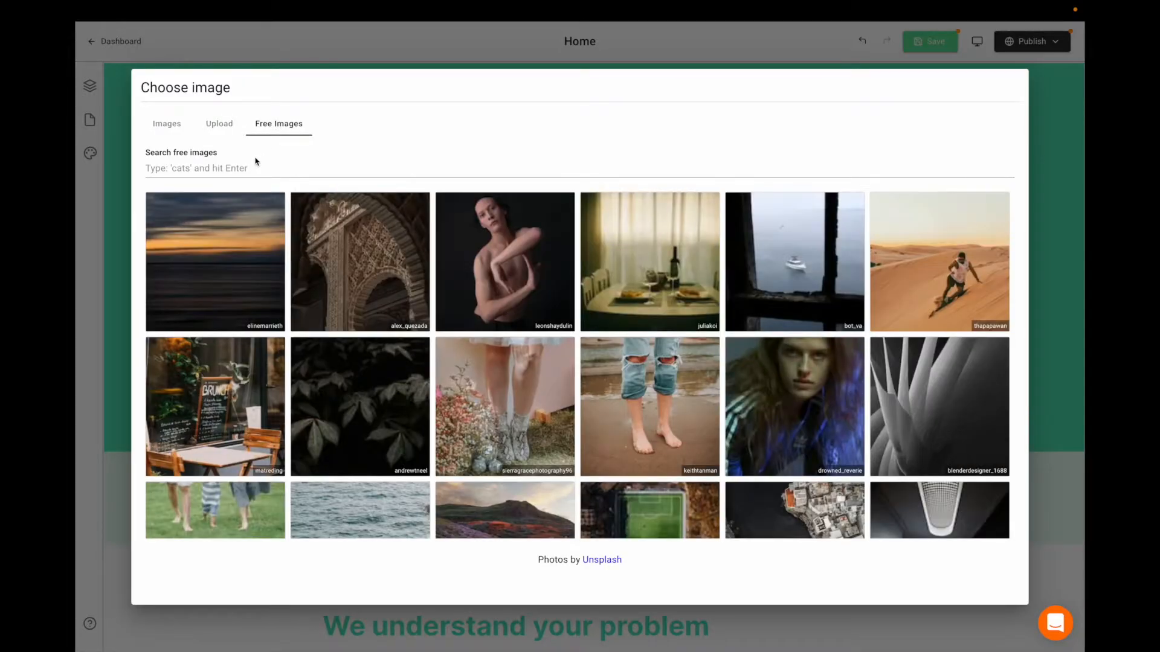
click(232, 167)
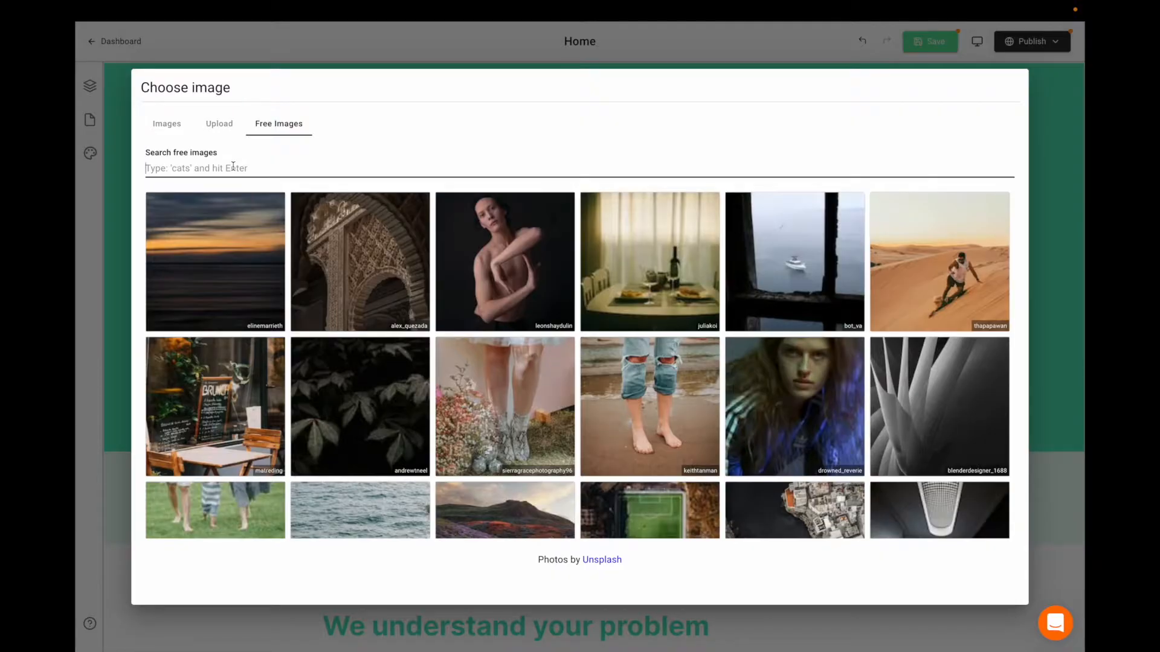
text(person)
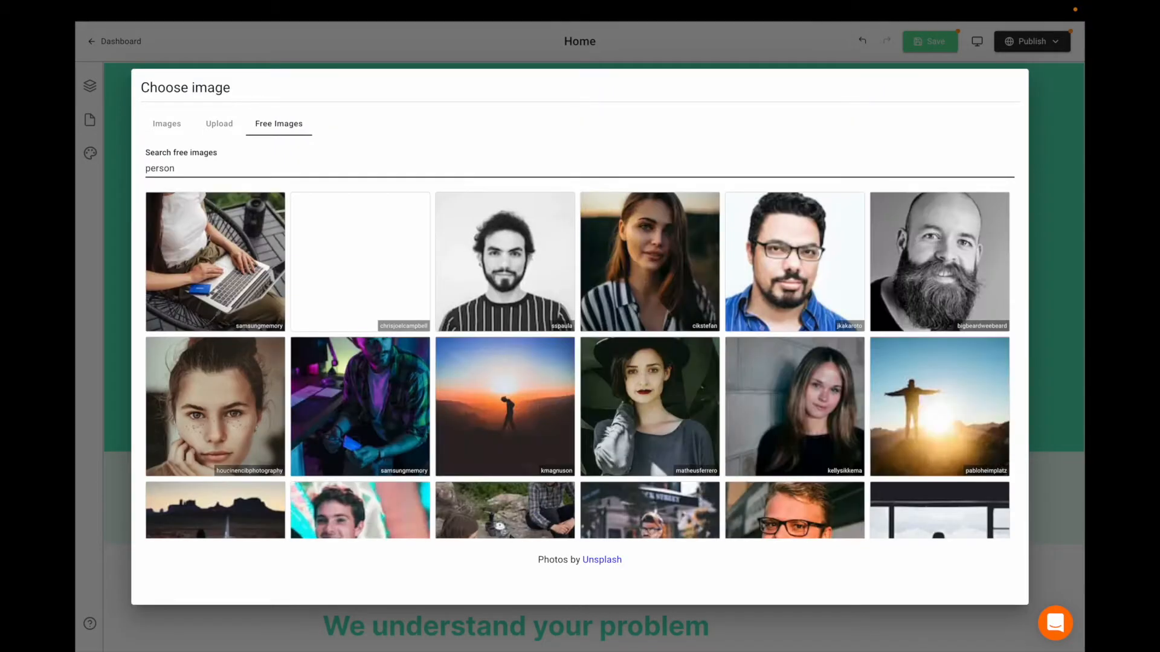
Replace the rocket illustration with the black-and-white portrait of the bald, bearded man and shrink it to roughly half its height
scroll(396, 303, down, 3)
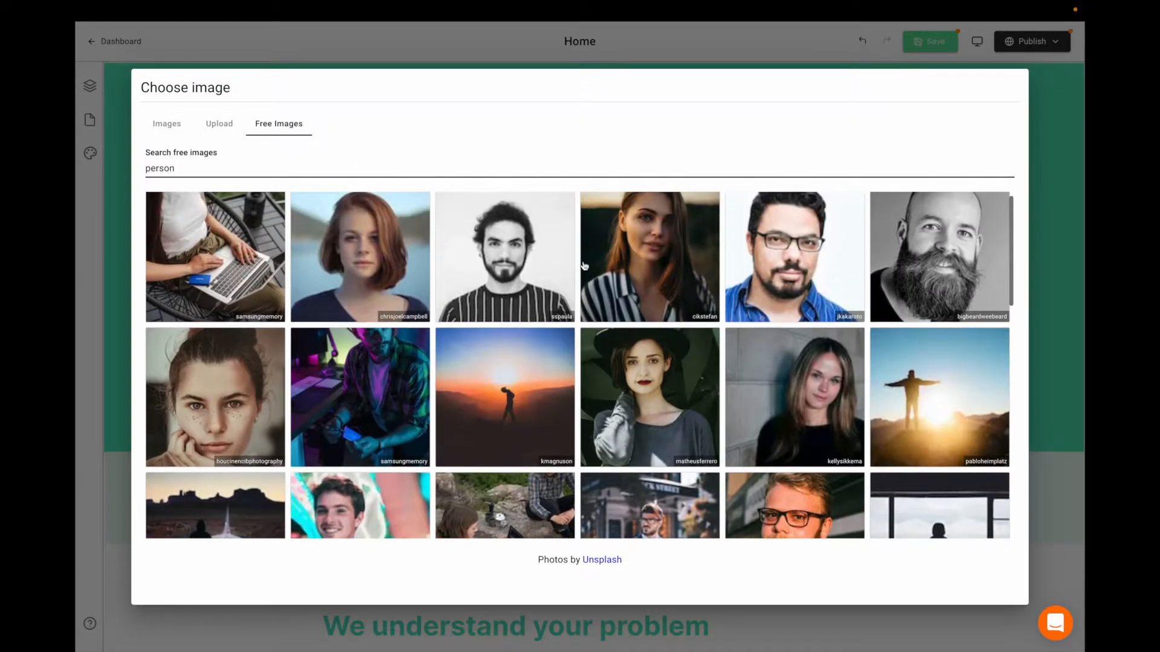
scroll(612, 363, up, 3)
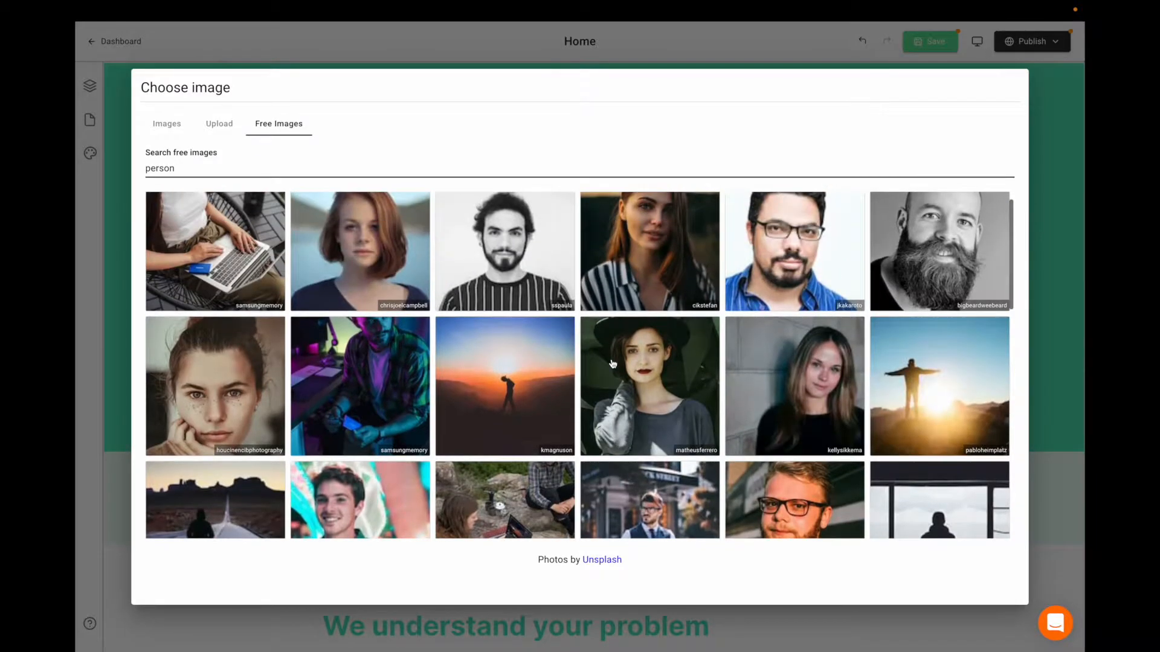
click(991, 260)
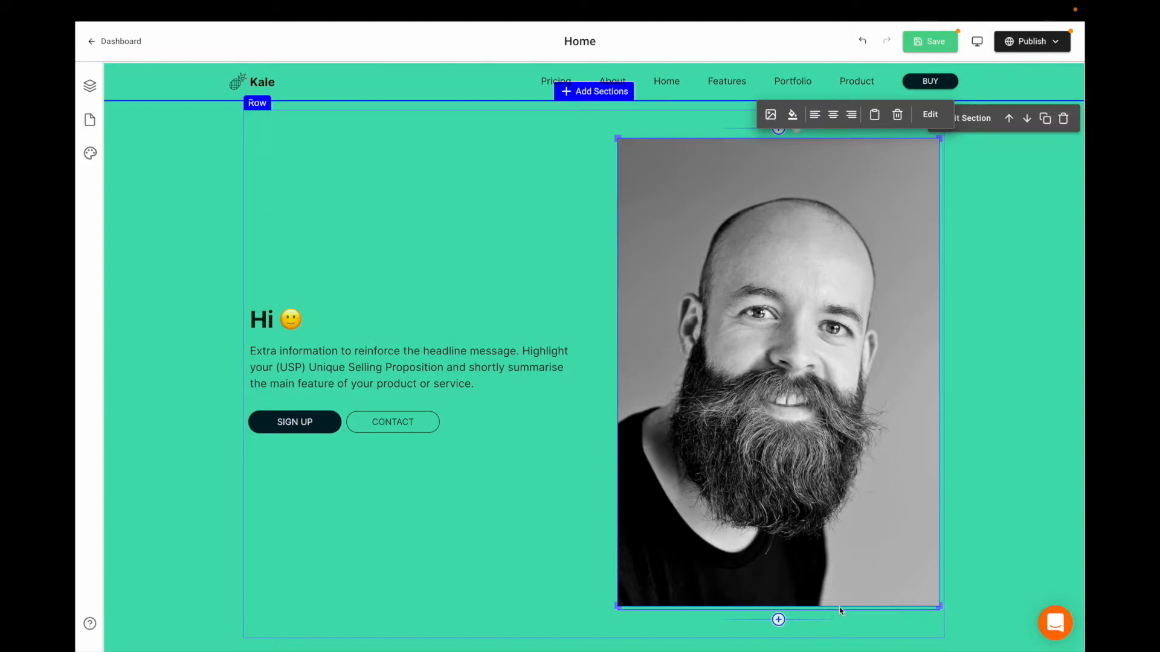
drag(840, 610, 852, 401)
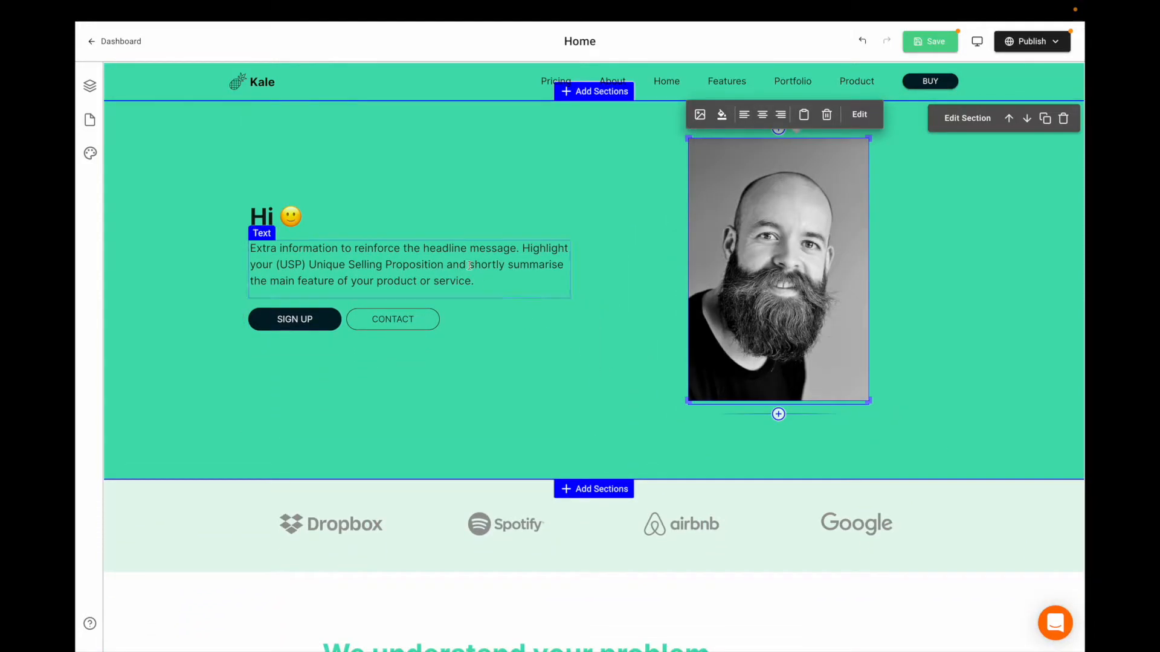
Delete the section with the Dropbox, Spotify, airbnb and Google logos below the hero
scroll(525, 305, down, 1)
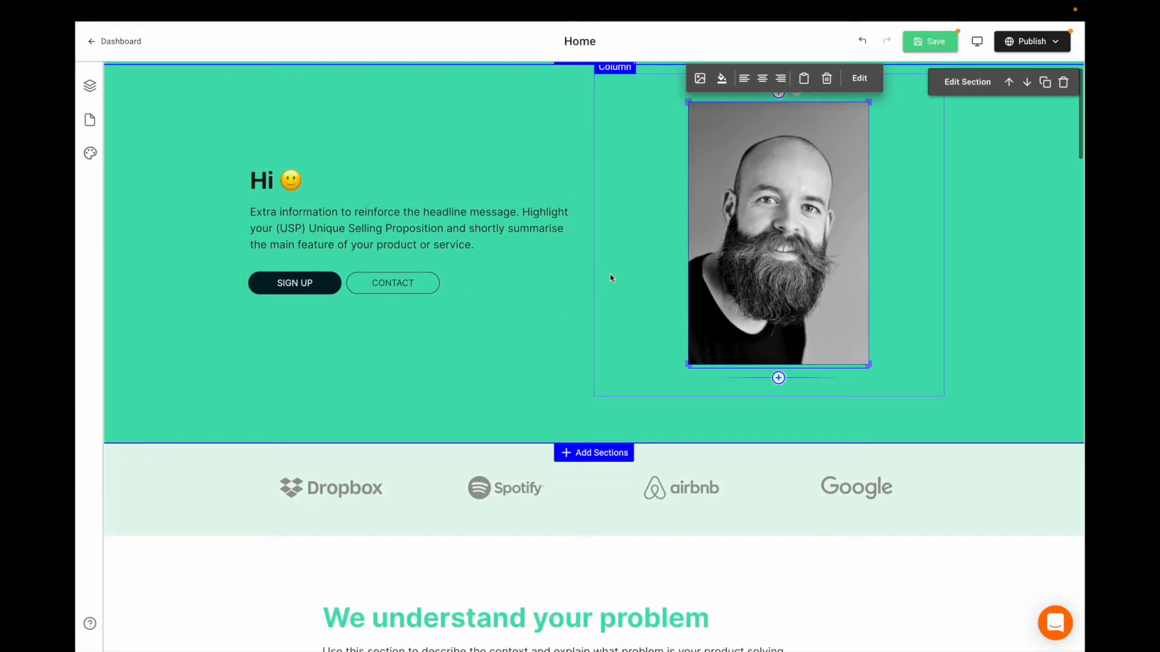
scroll(524, 326, down, 1)
scroll(523, 331, down, 2)
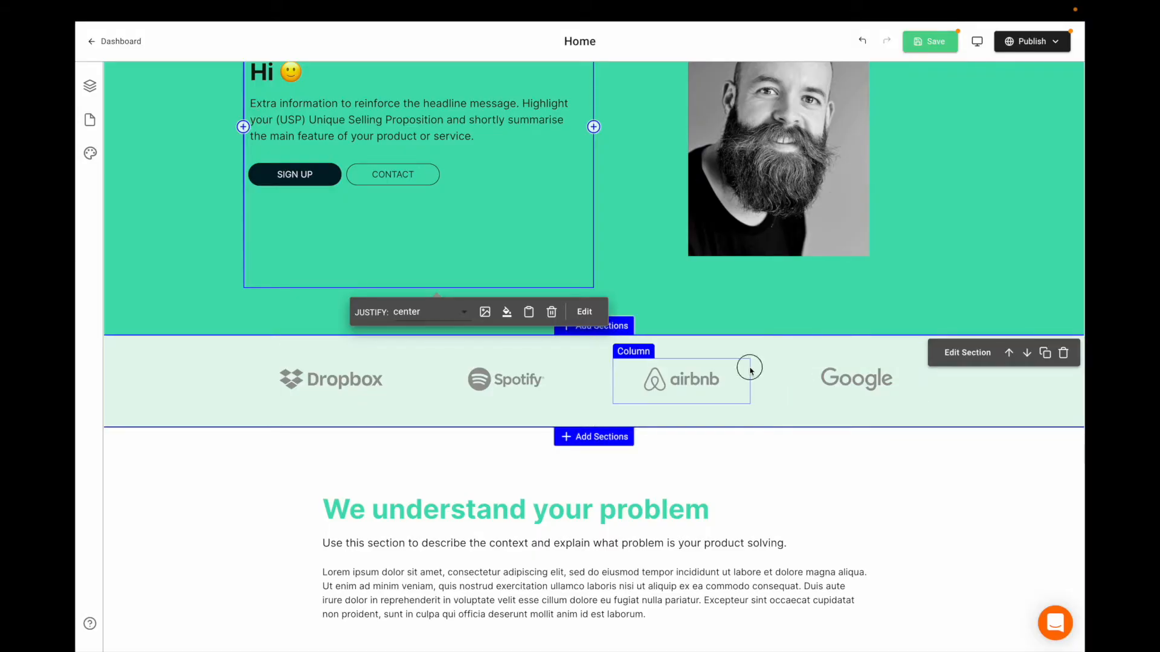
click(1065, 353)
scroll(872, 424, down, 1)
scroll(671, 421, down, 3)
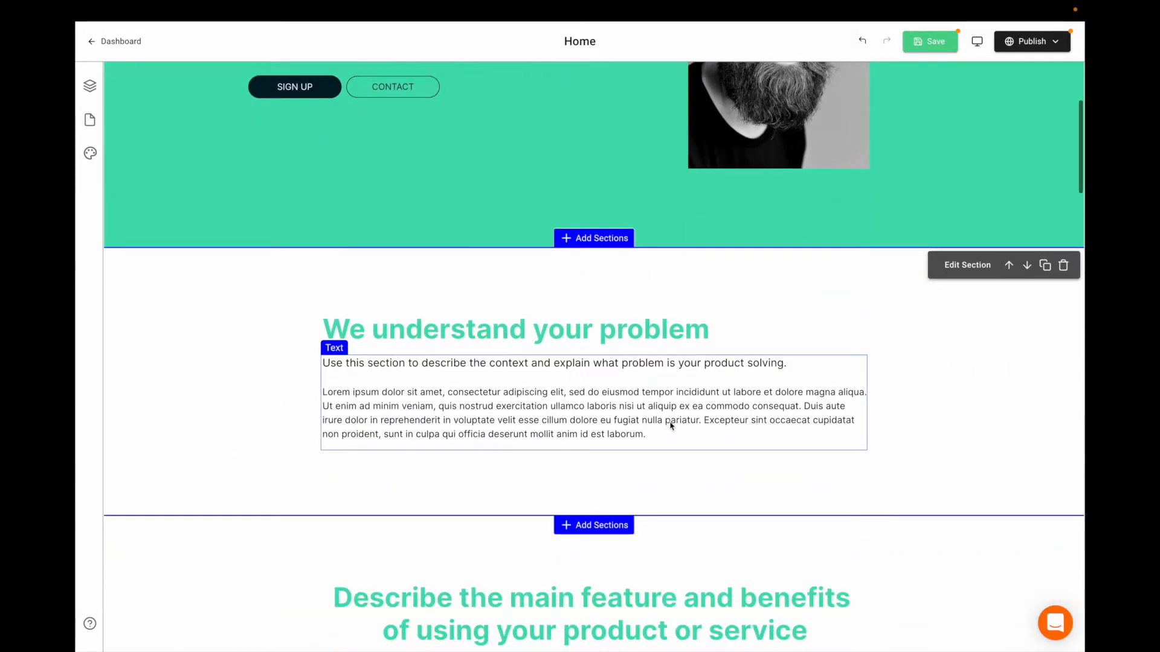
Browse the pricing, features and FAQ templates for a new section directly below the hero
scroll(562, 221, down, 1)
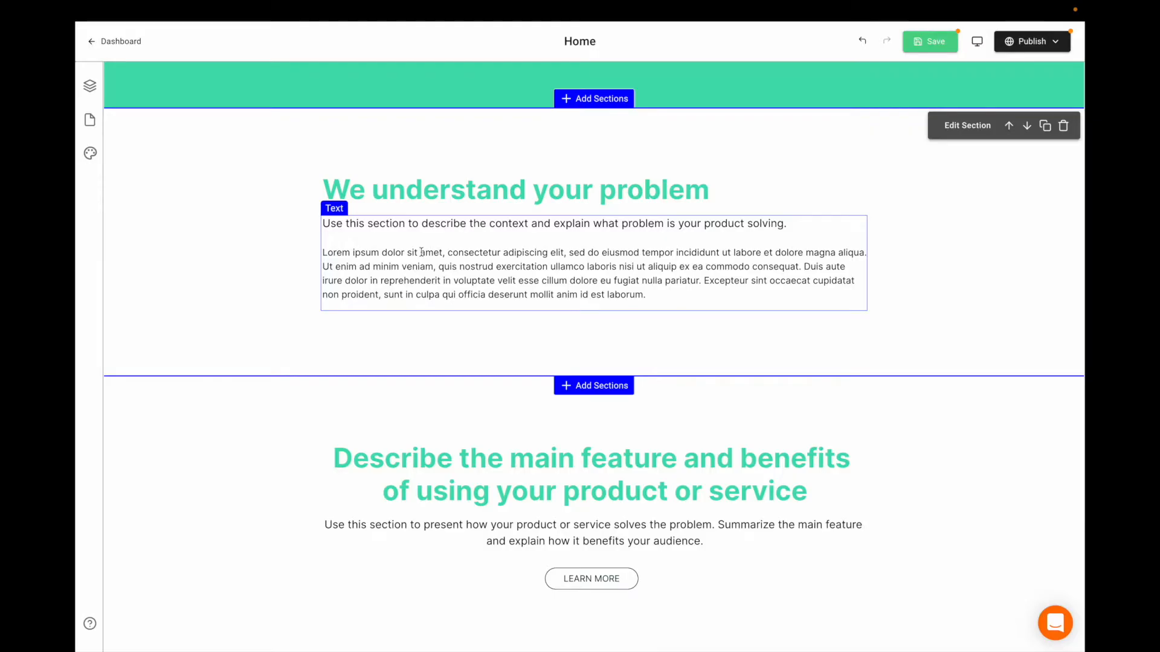
scroll(589, 136, up, 2)
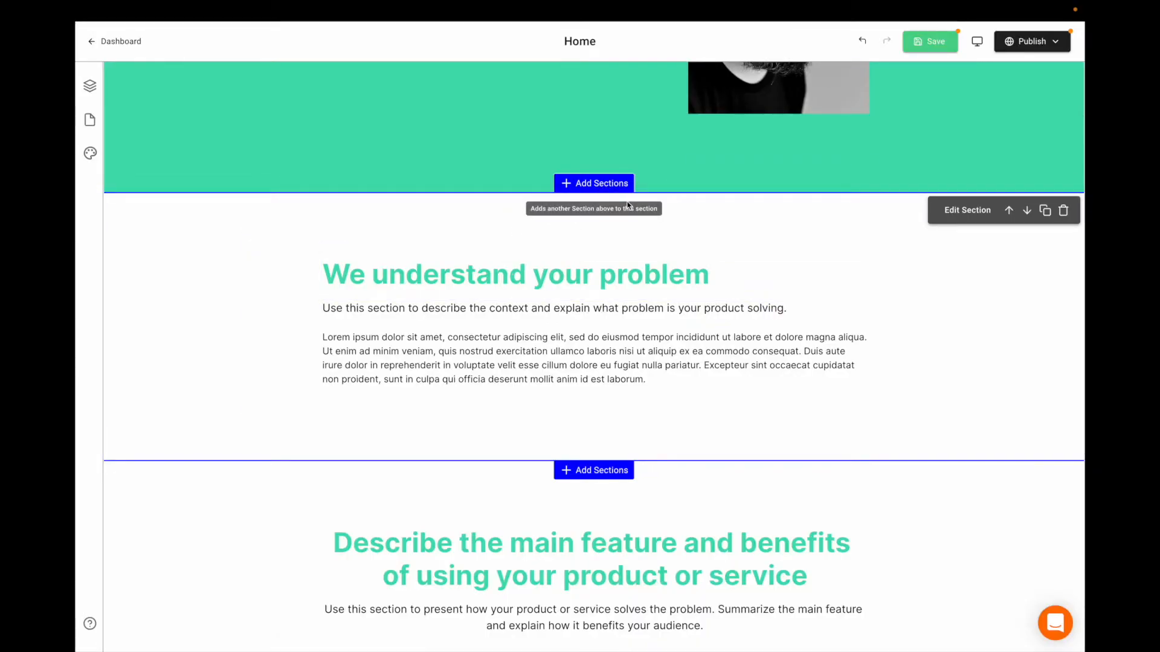
click(607, 184)
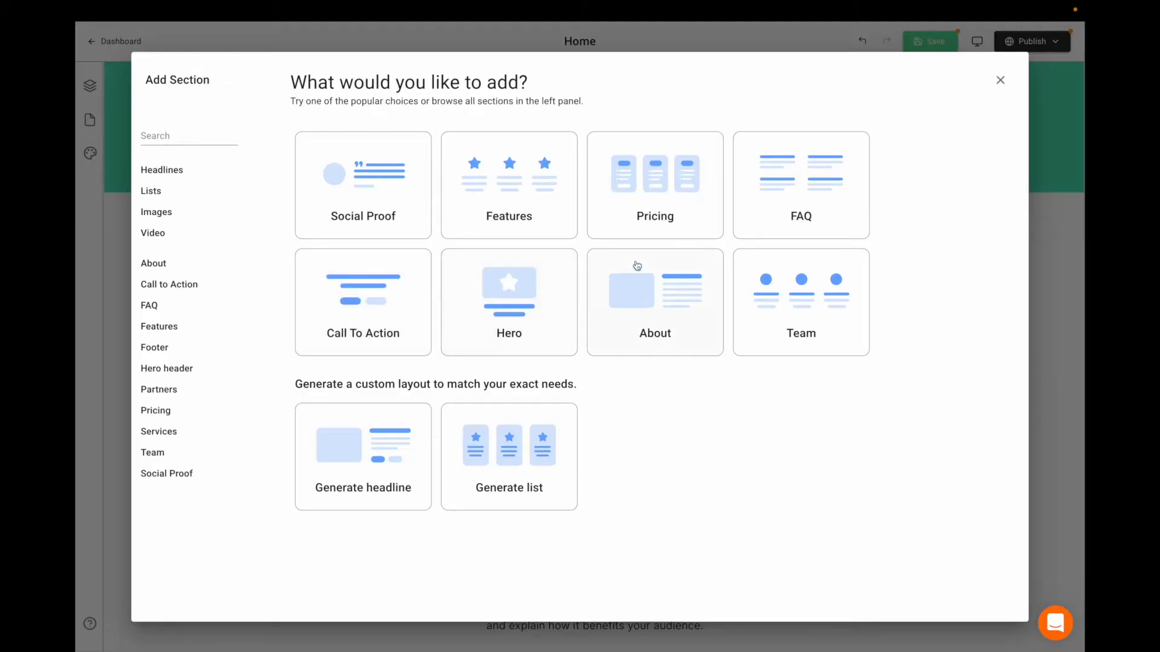
click(647, 220)
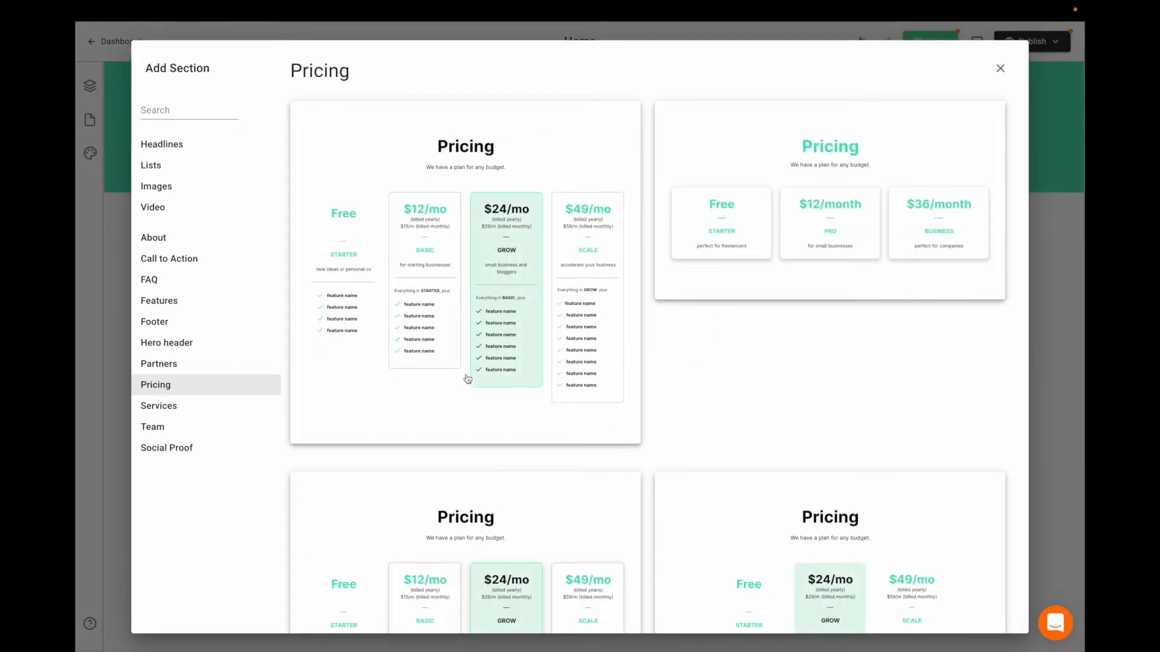
scroll(512, 429, down, 3)
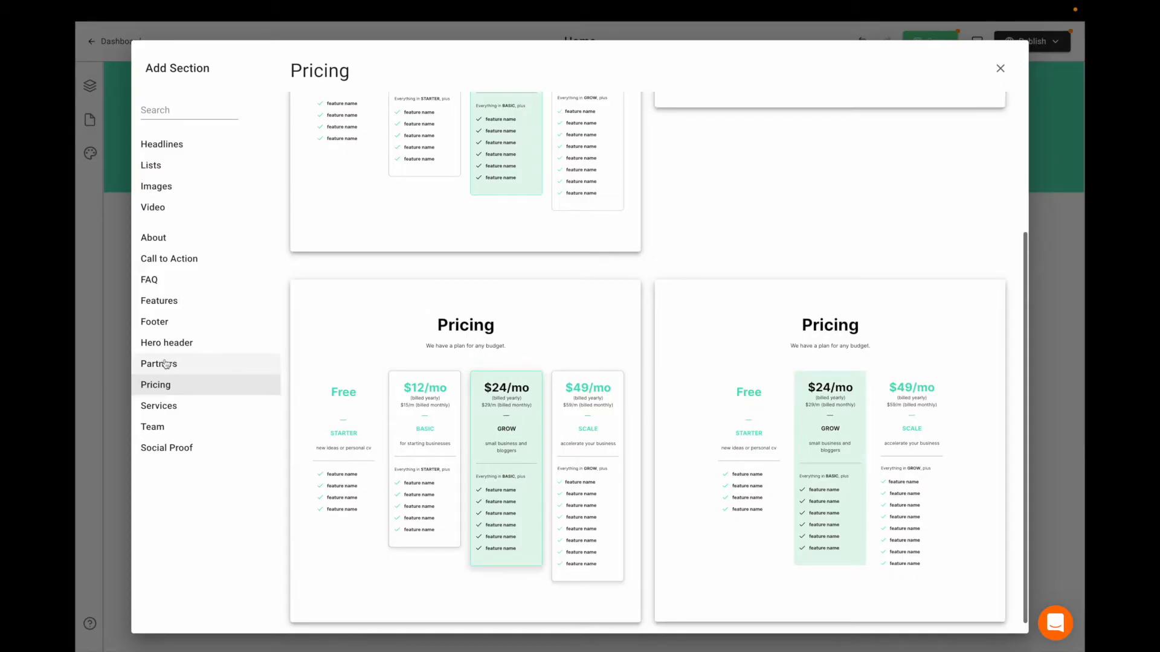
click(164, 302)
scroll(415, 339, down, 3)
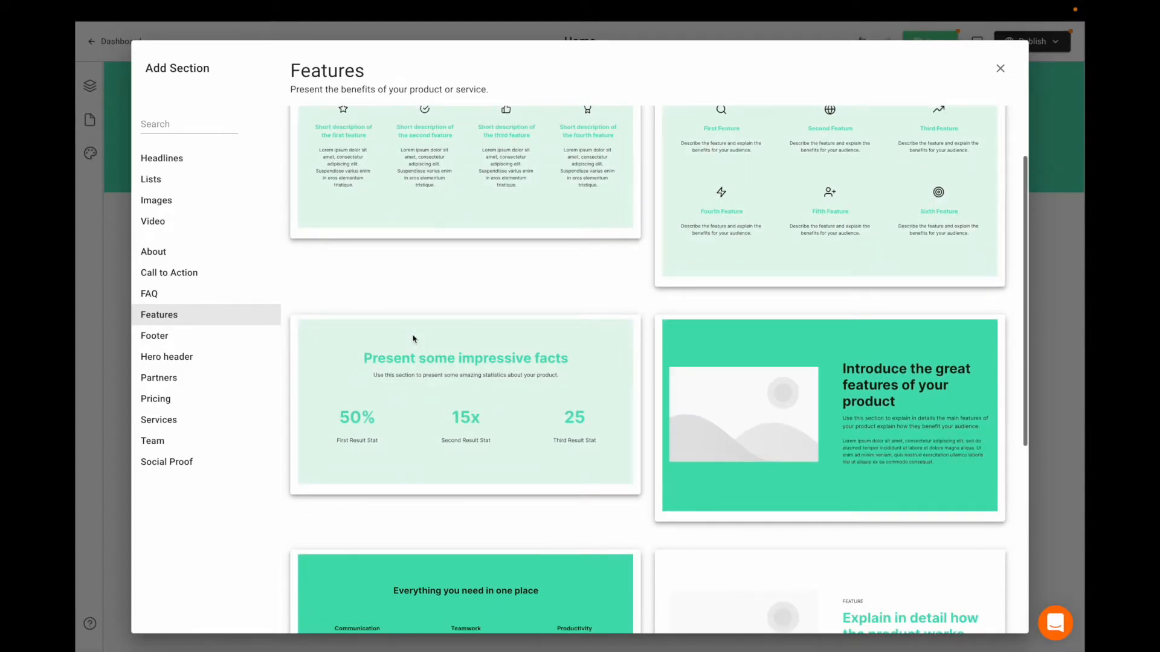
click(183, 295)
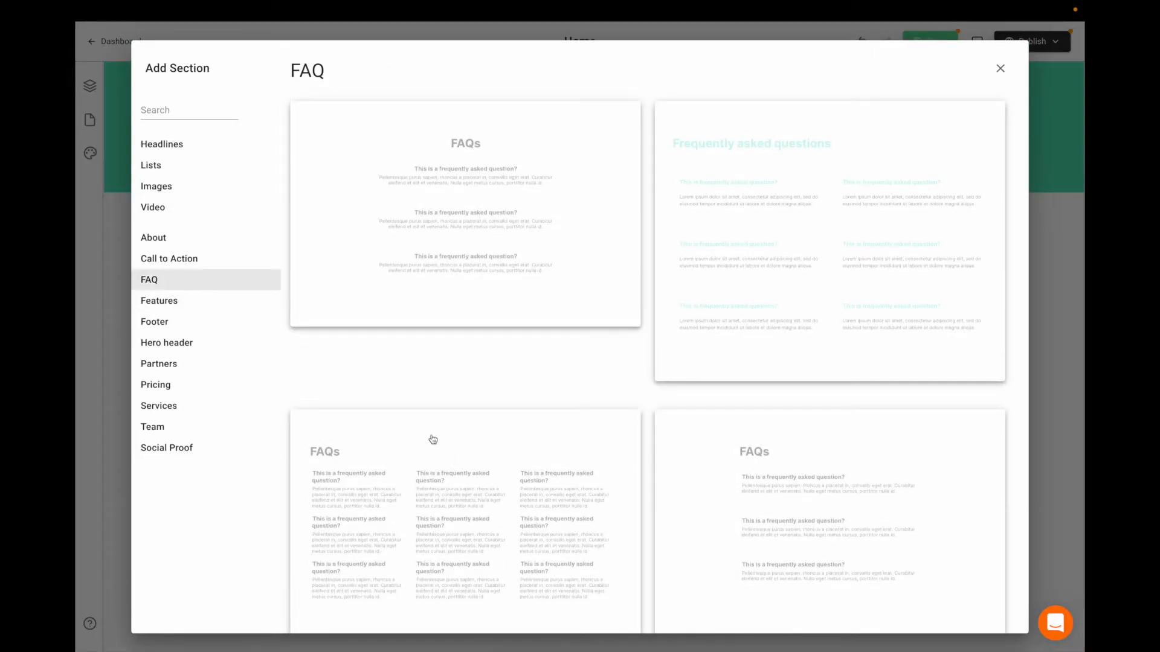
Insert the white About template with the team photo beside the "Introduce your company" text below the hero
click(182, 255)
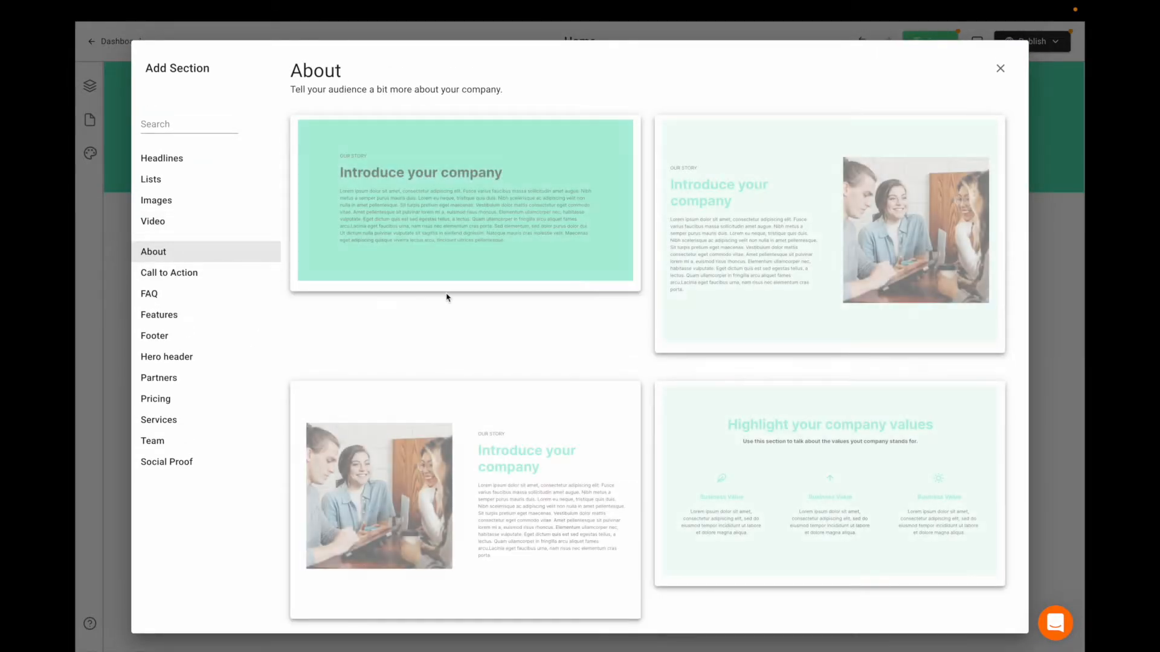
scroll(445, 362, down, 1)
scroll(489, 392, down, 2)
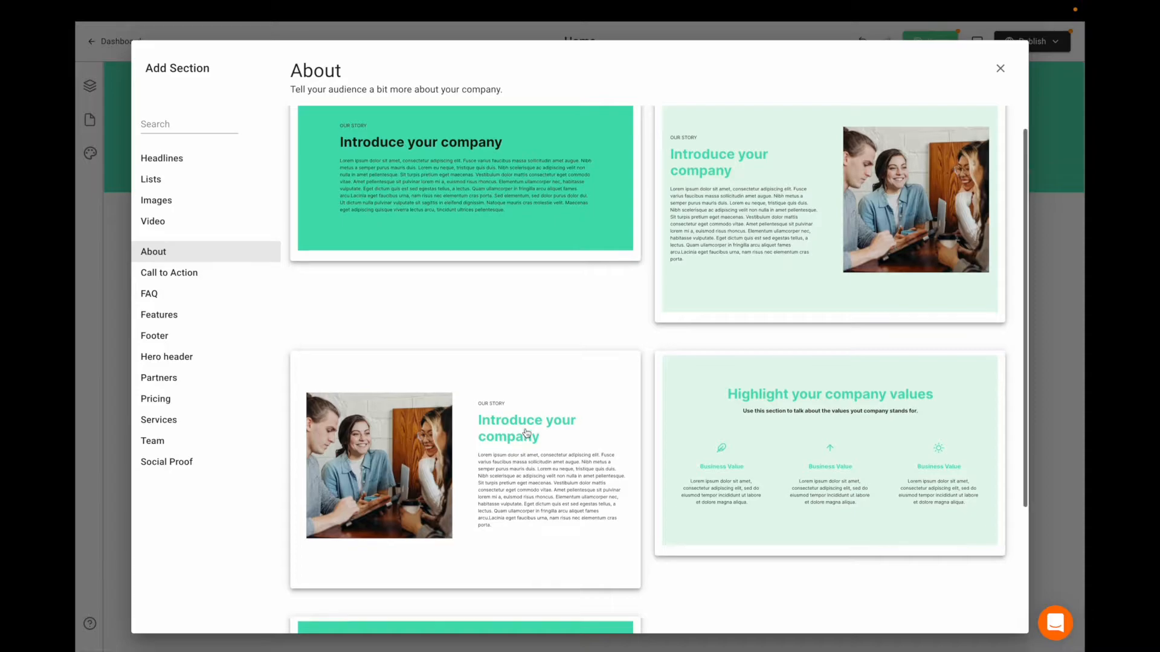
click(457, 353)
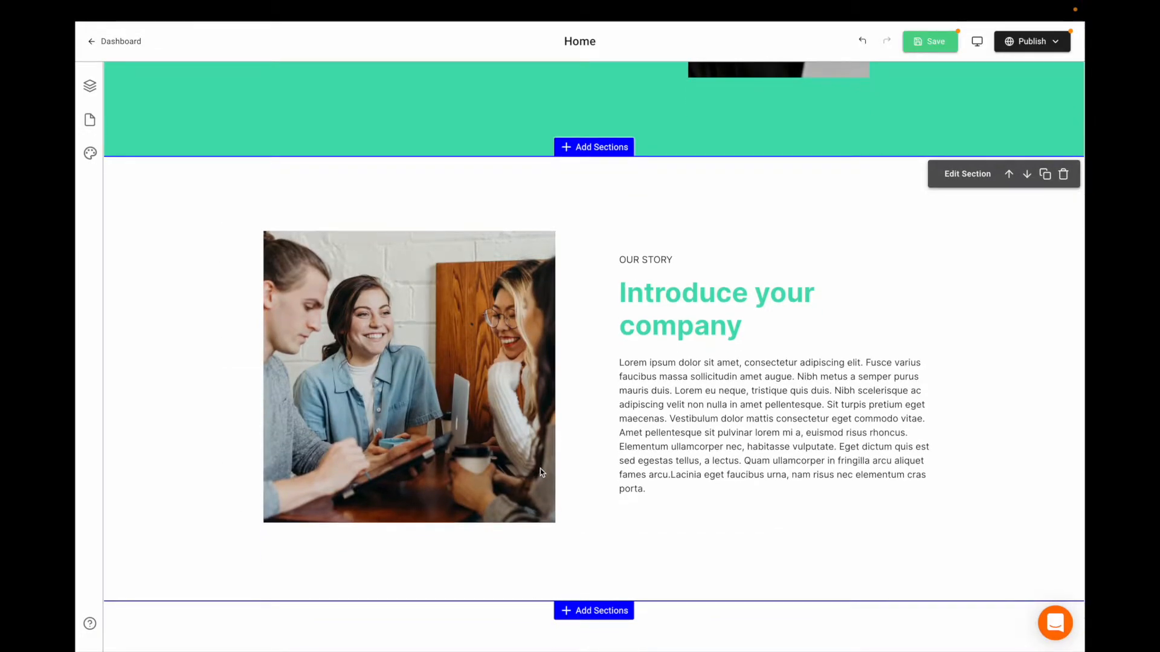
Add a button below the "Introduce your company" text block and select it
click(506, 342)
click(681, 307)
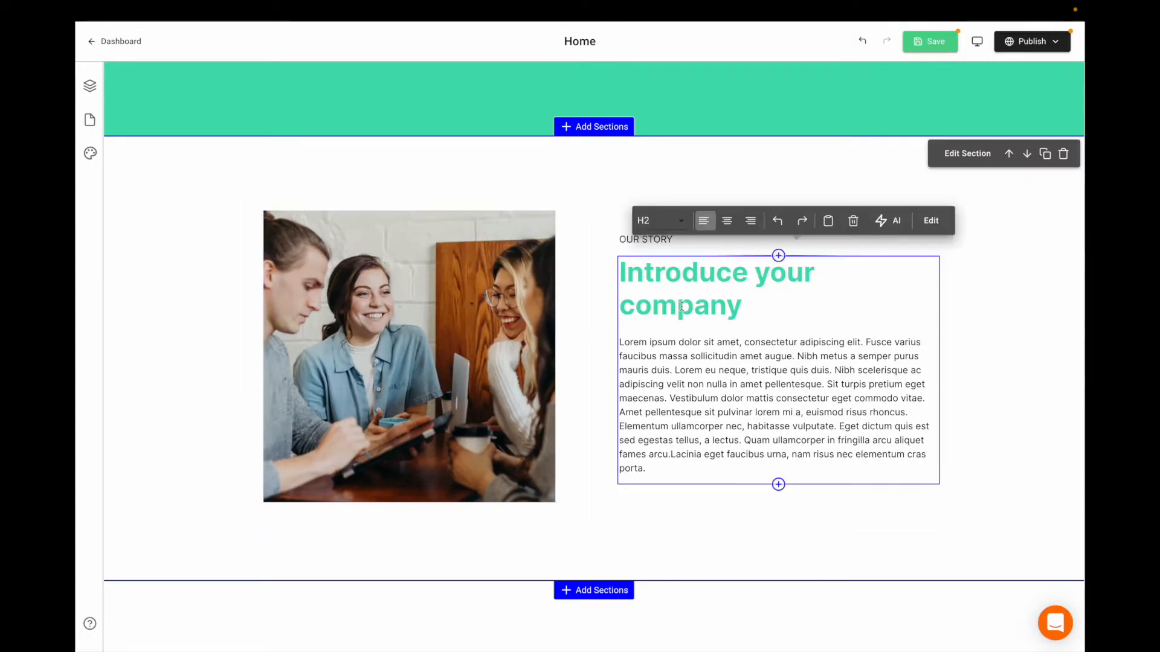
click(778, 485)
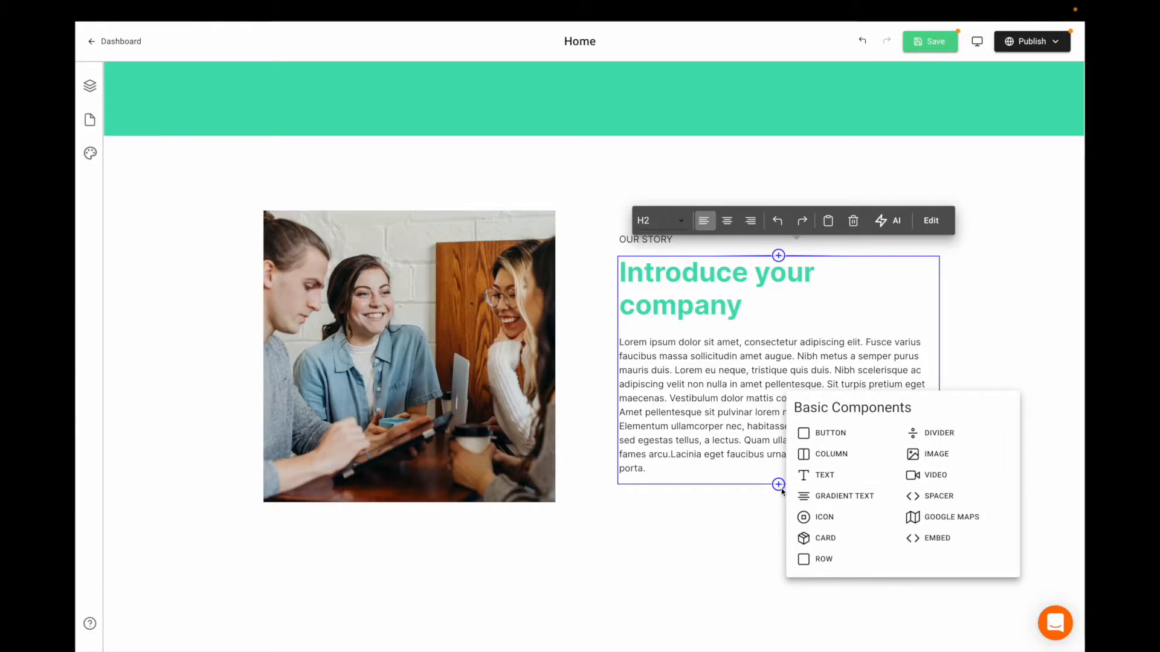
click(824, 433)
click(805, 493)
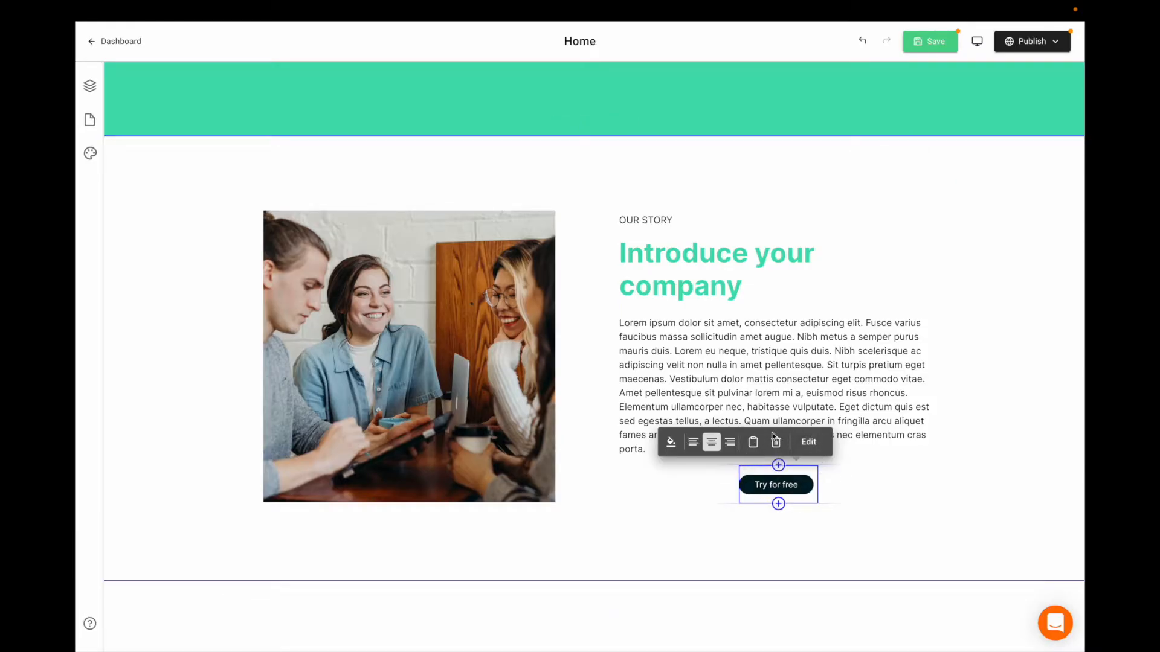
Change the label of the new button in the About section to "text"
click(818, 451)
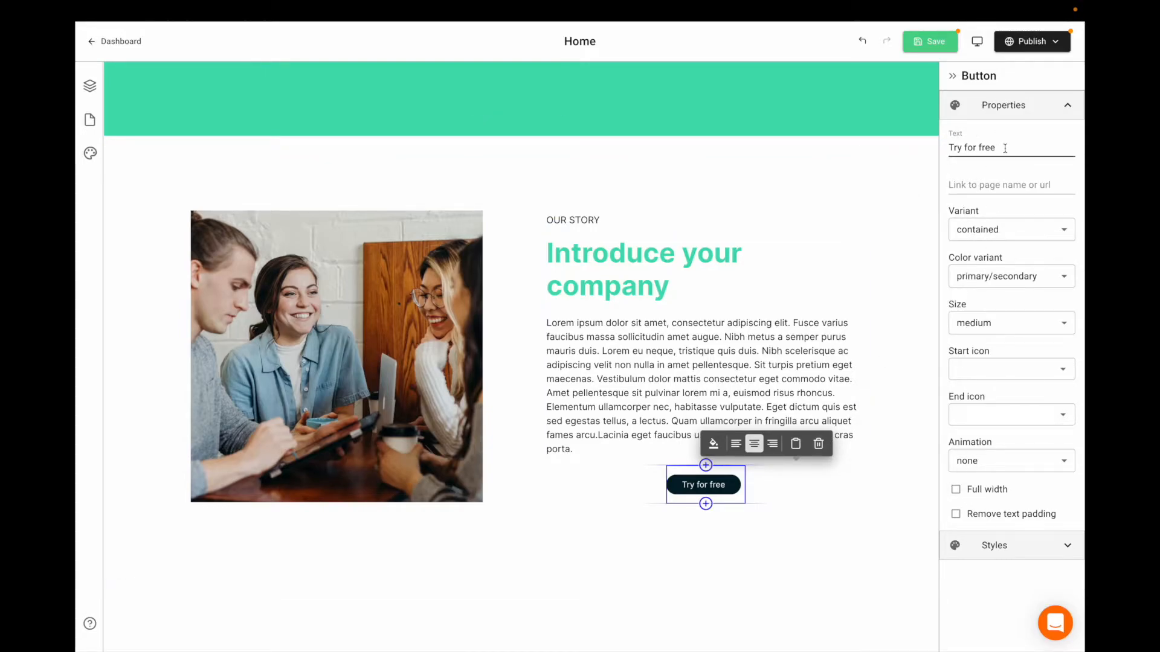
drag(1004, 148, 917, 152)
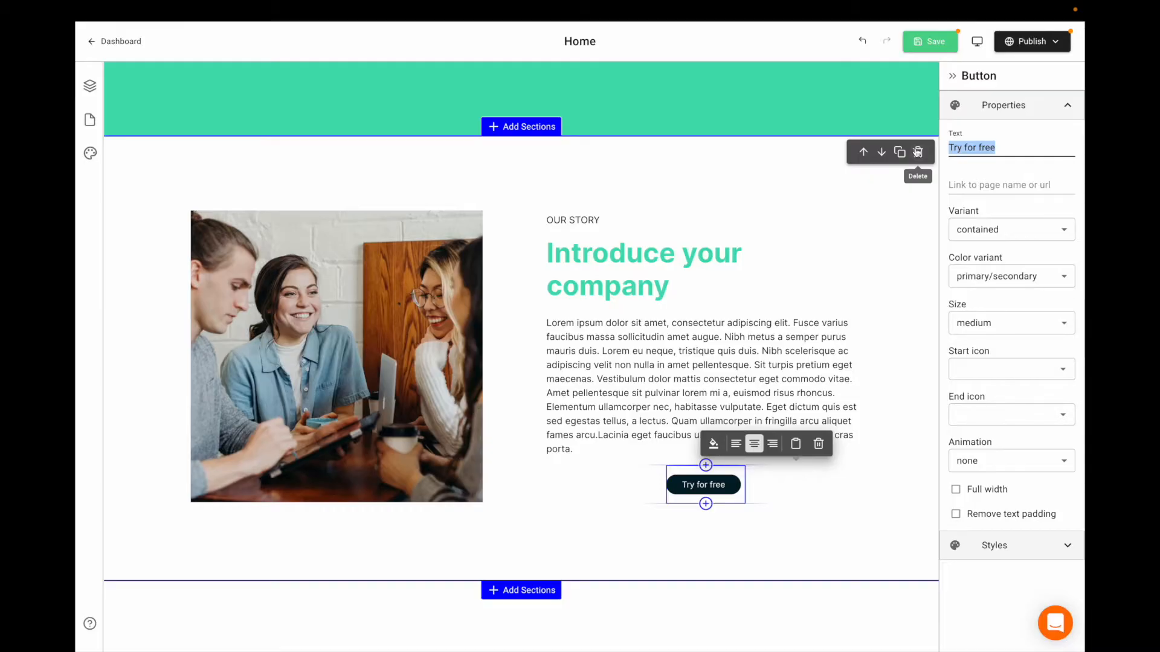
key(BackSpace)
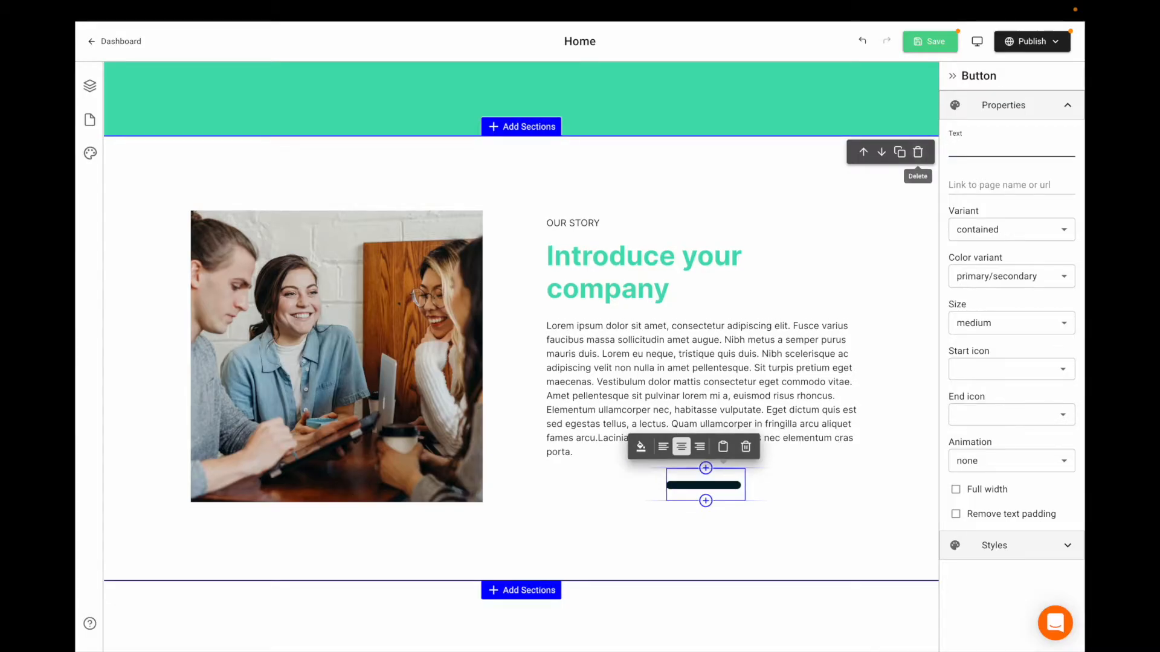
text(text)
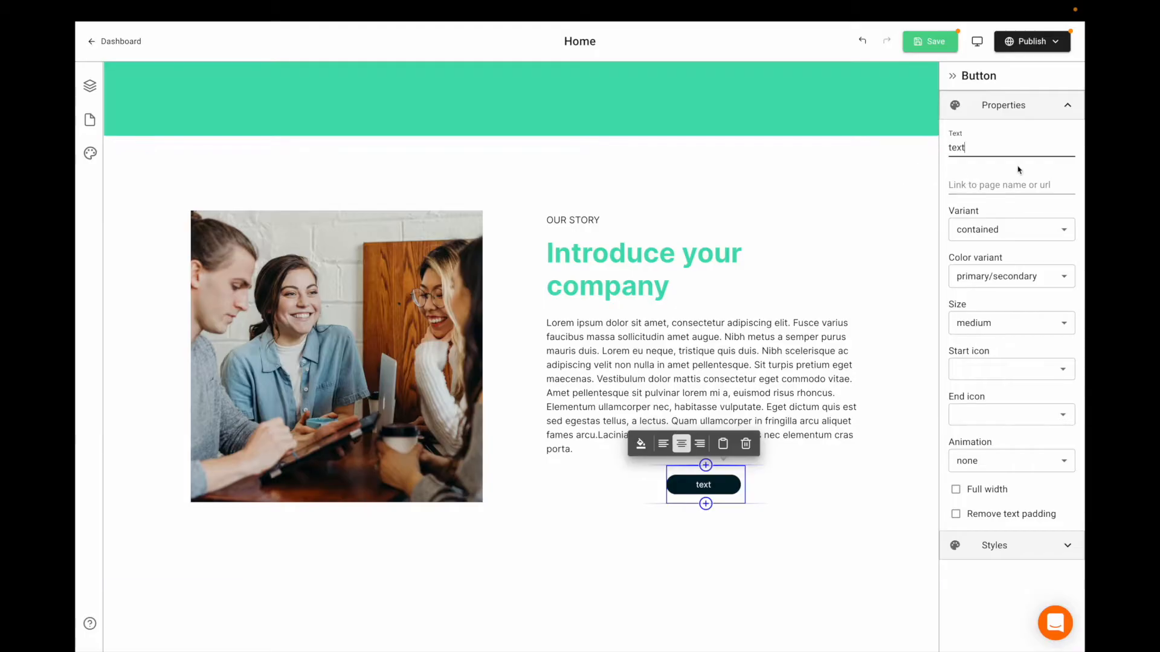
Style the About section's button with the outlined variant, small size and the Airplay start icon
click(1030, 230)
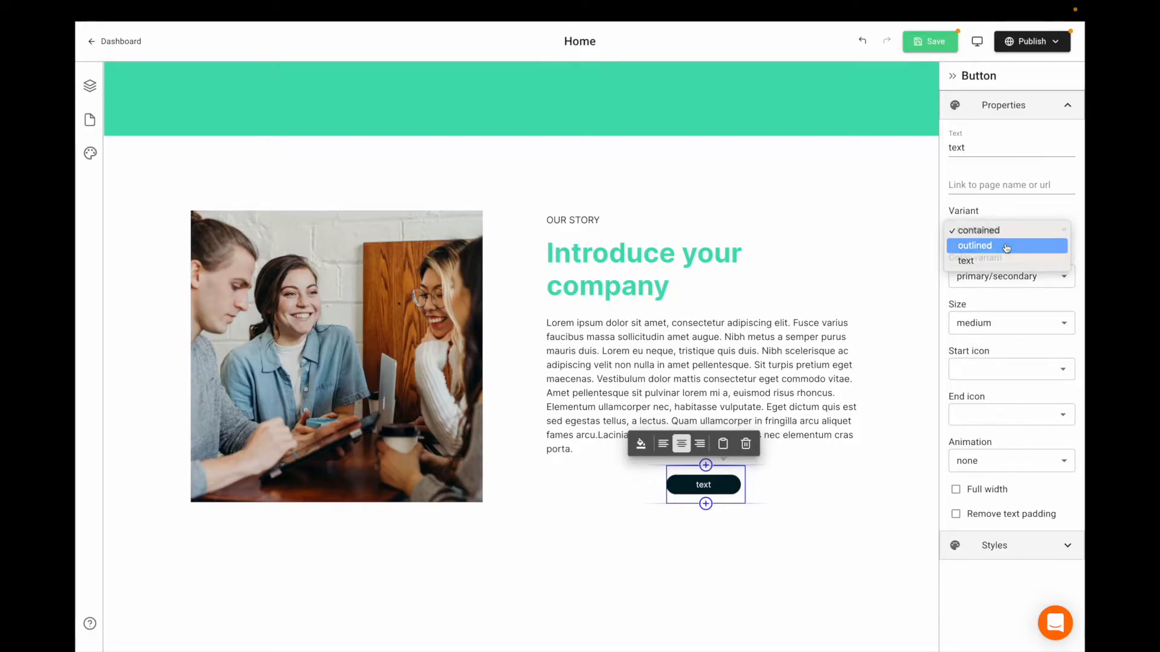
click(1005, 247)
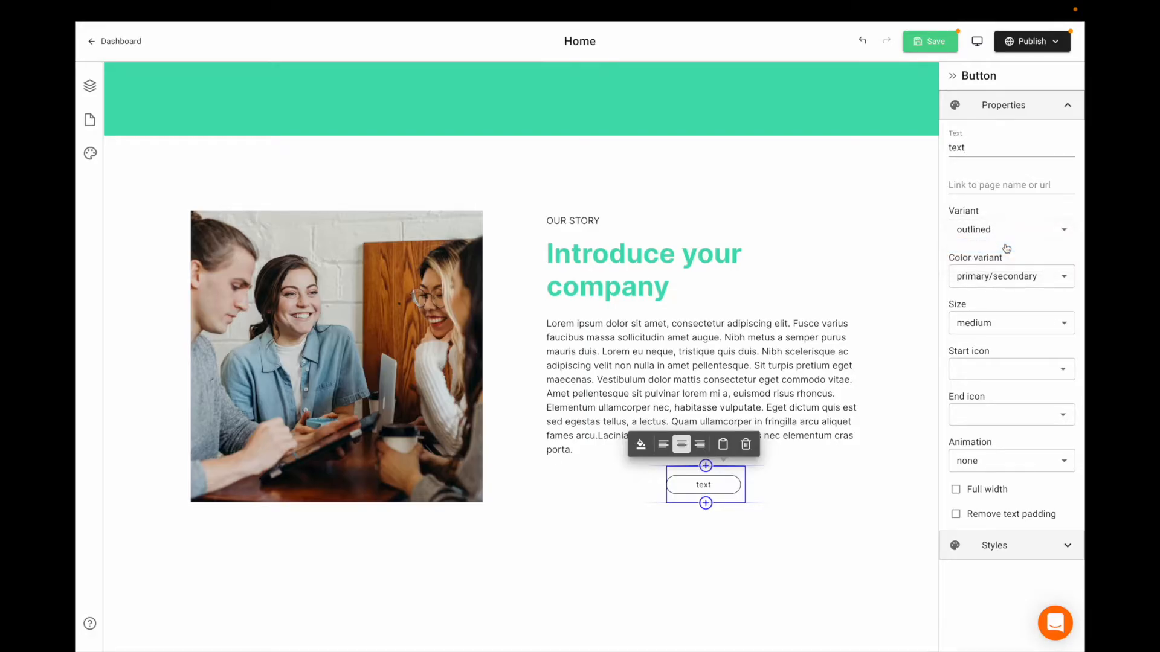
click(1021, 329)
click(979, 306)
click(995, 368)
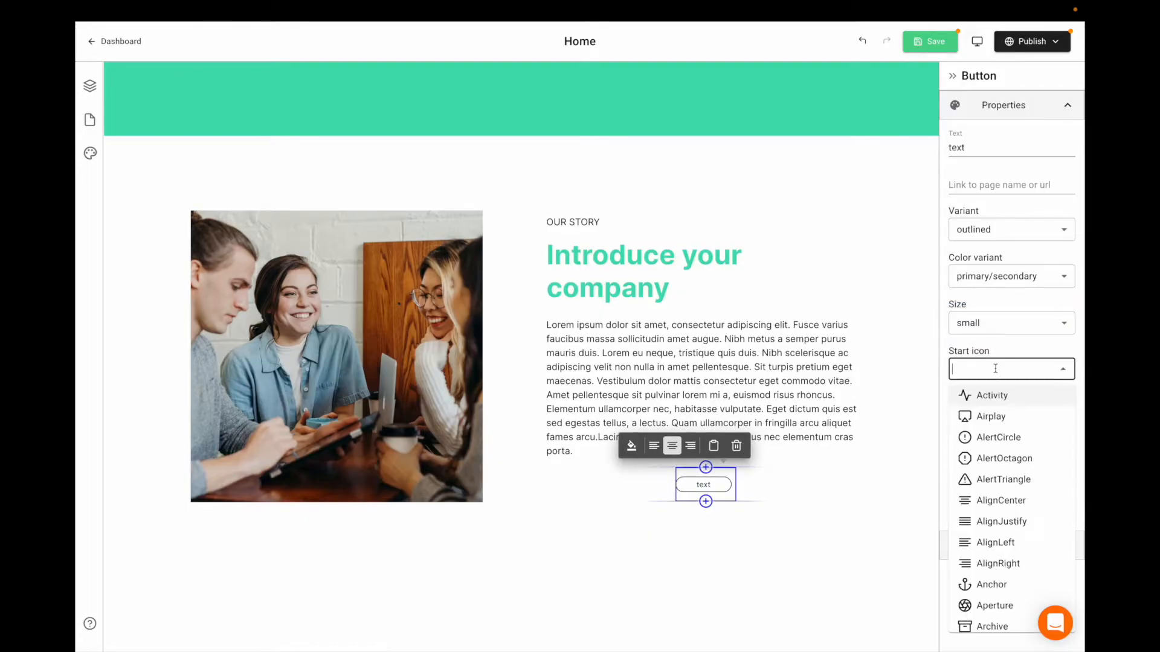
click(990, 416)
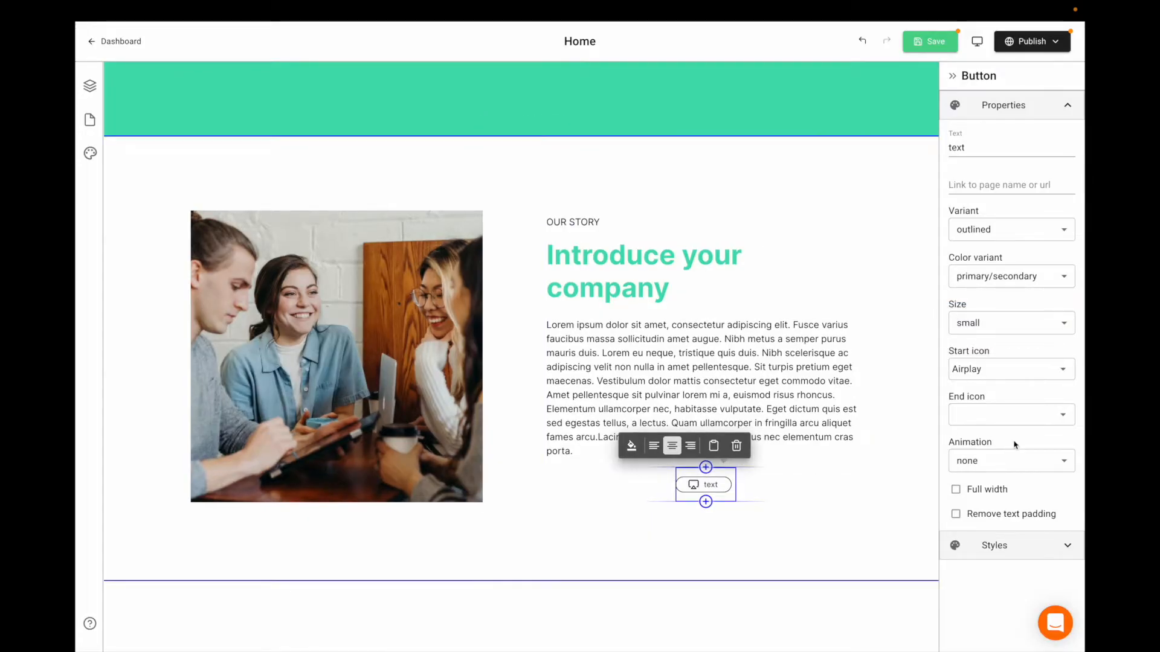
Set the button's padding to 32px top, 16px right, 24px bottom and 16px left, and deselect it
click(994, 545)
click(1033, 195)
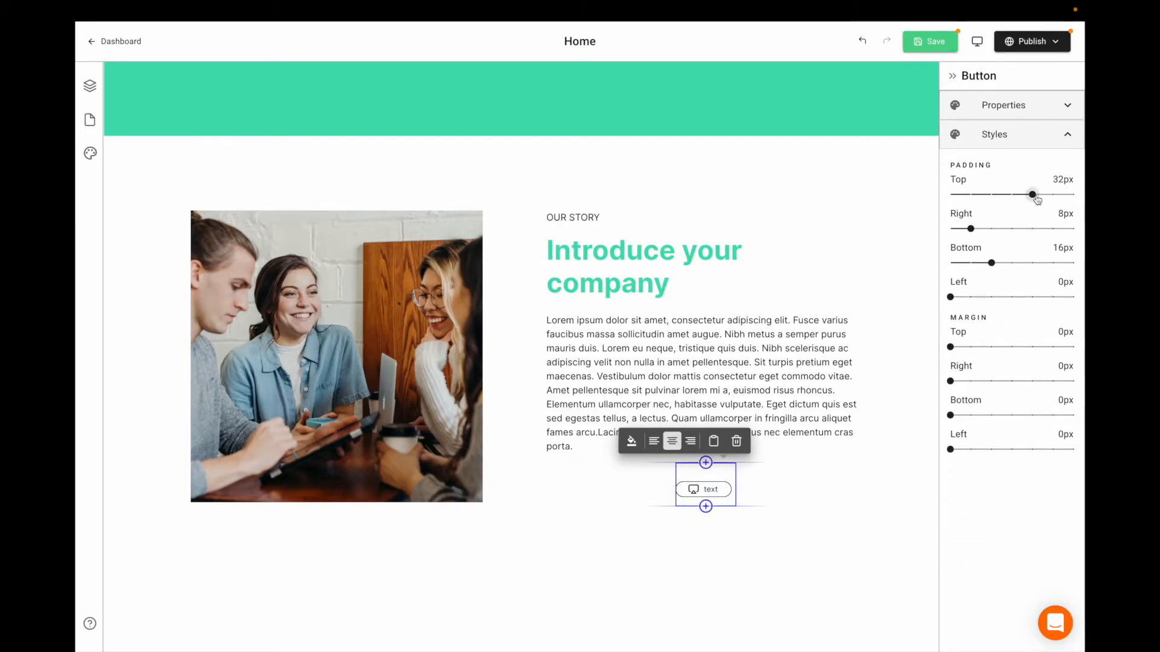
drag(993, 263, 1012, 263)
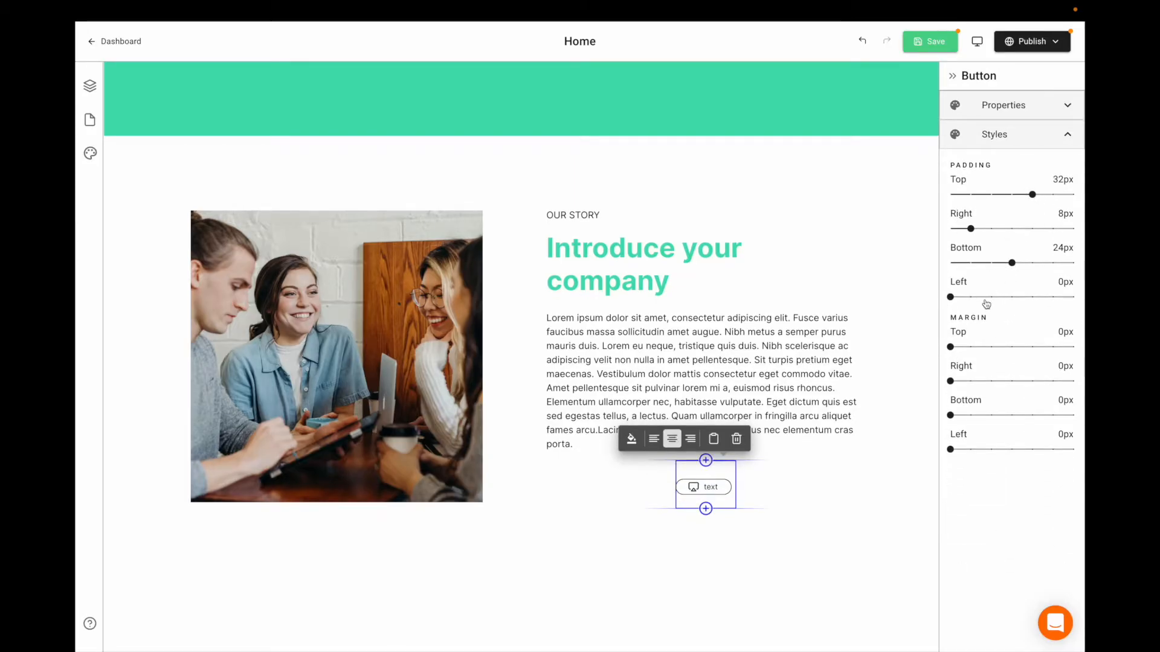
click(991, 297)
click(991, 229)
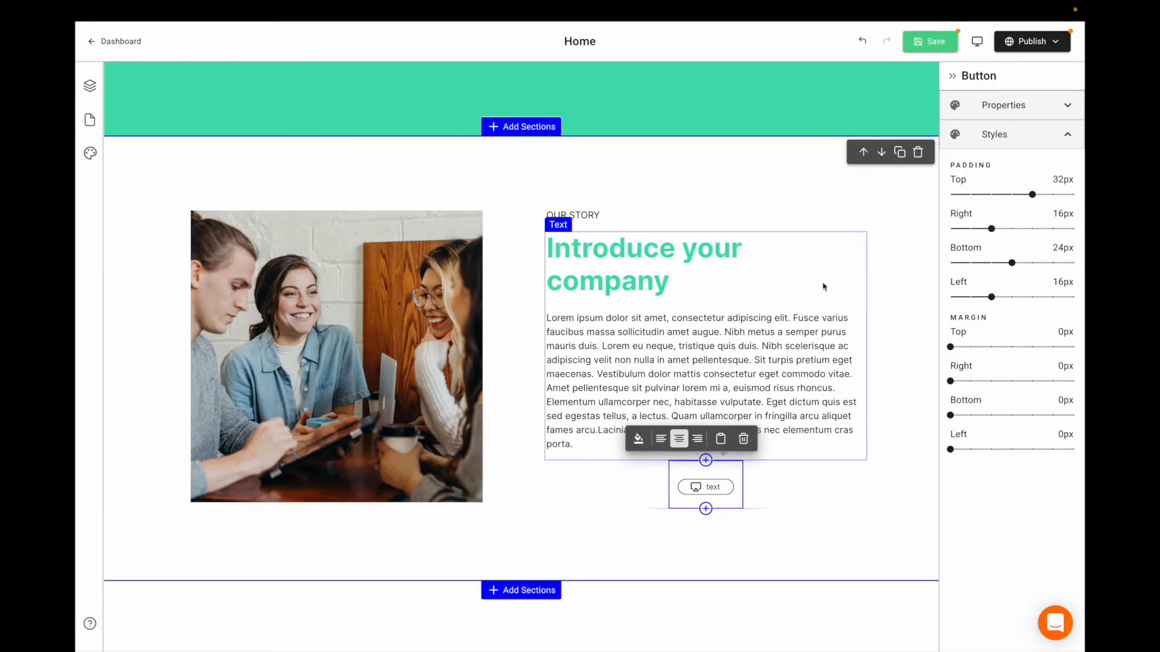
click(750, 278)
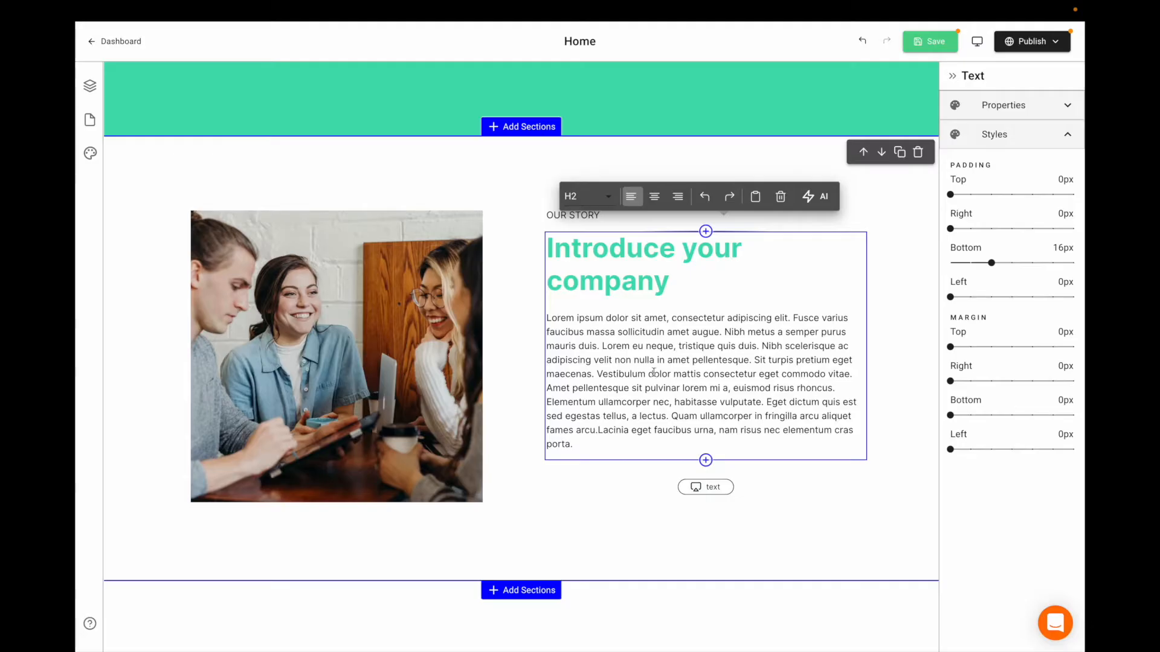
click(508, 176)
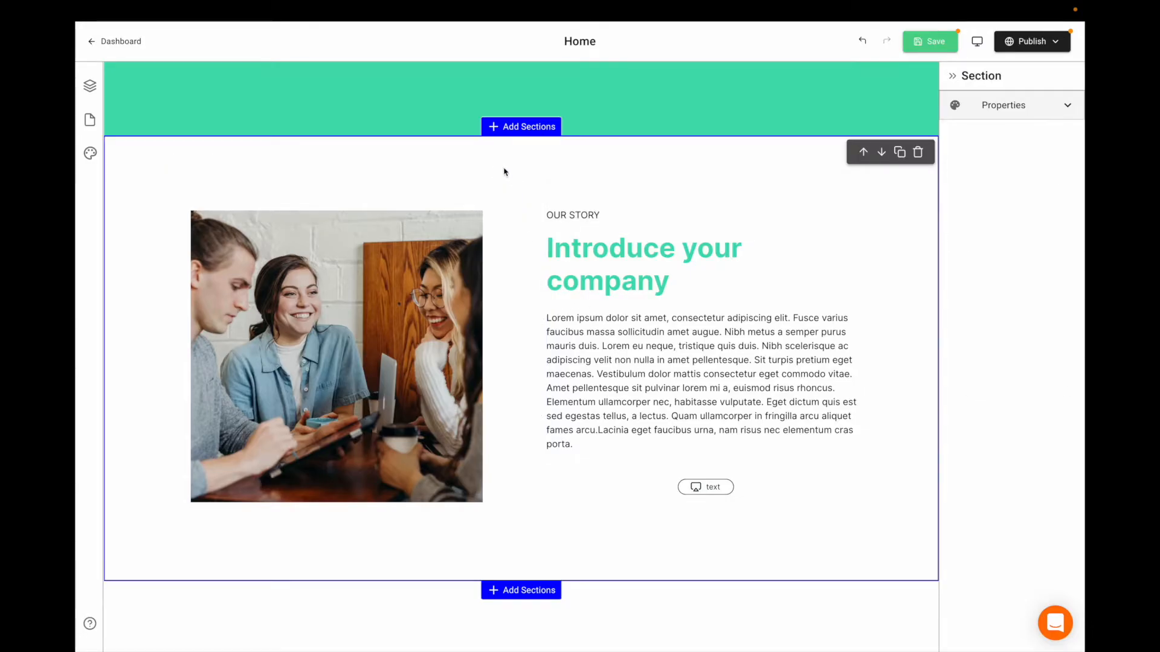
Begin a new Headlines section above the "Introduce your company" section, using a two-column layout
click(523, 126)
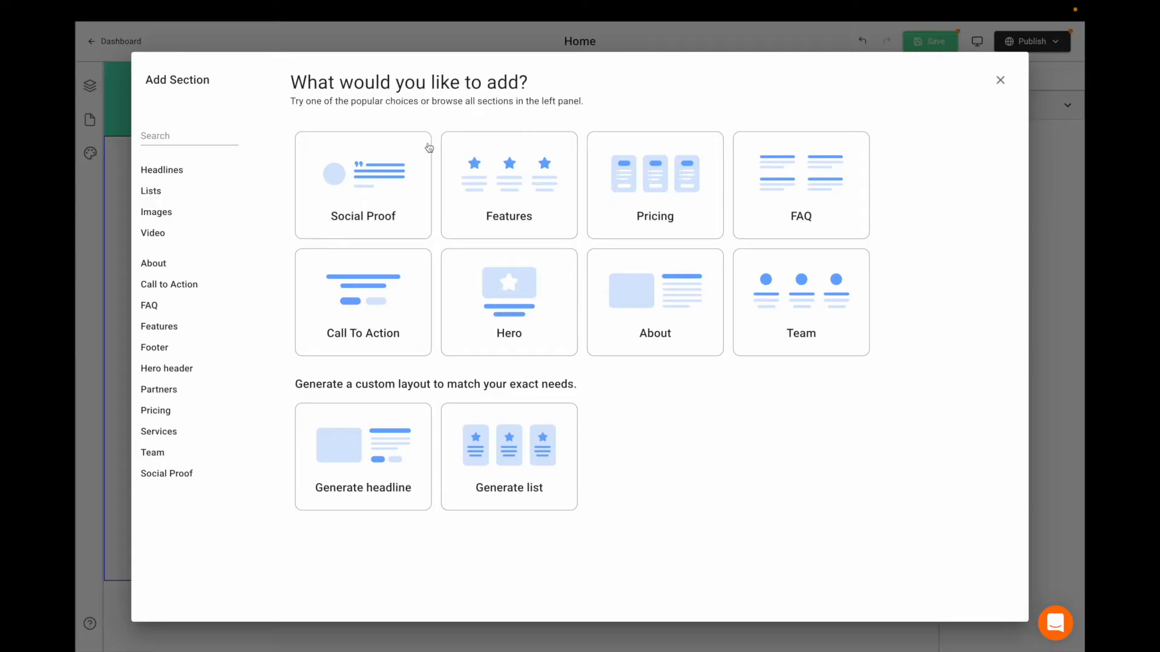
click(205, 176)
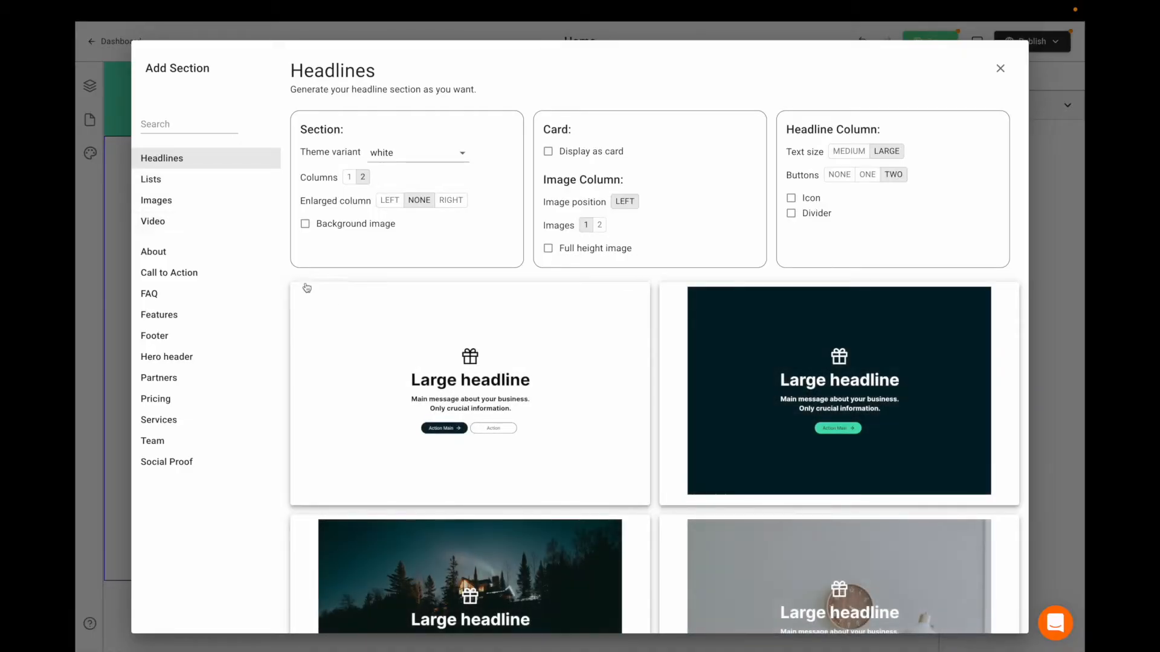
click(184, 164)
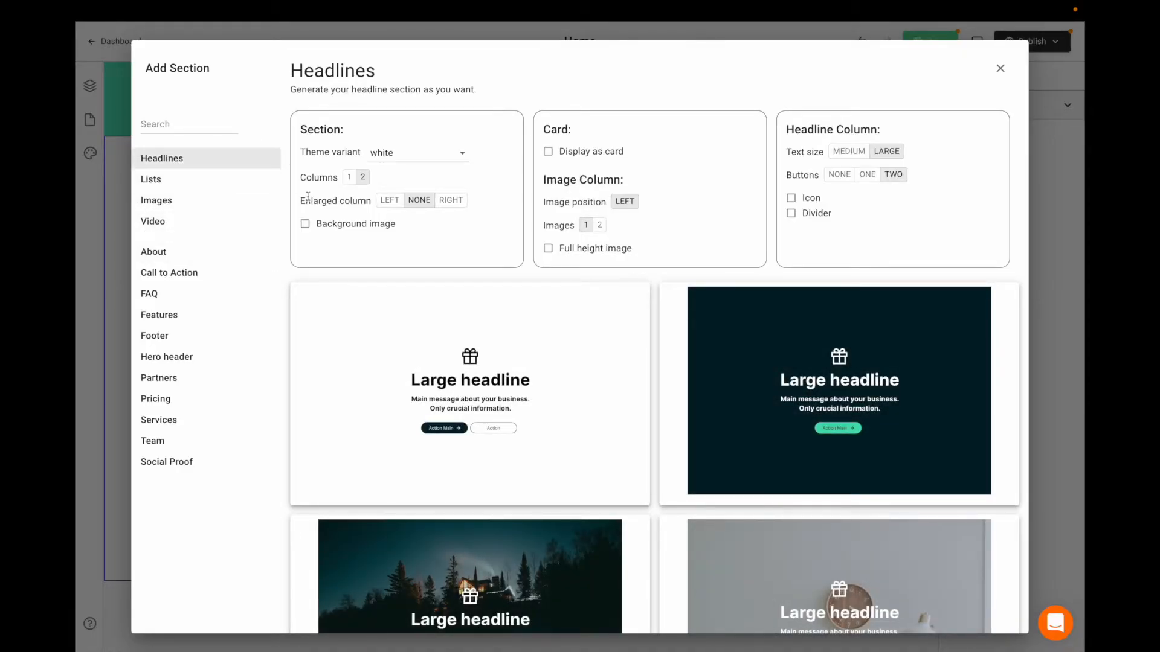
click(353, 180)
click(363, 190)
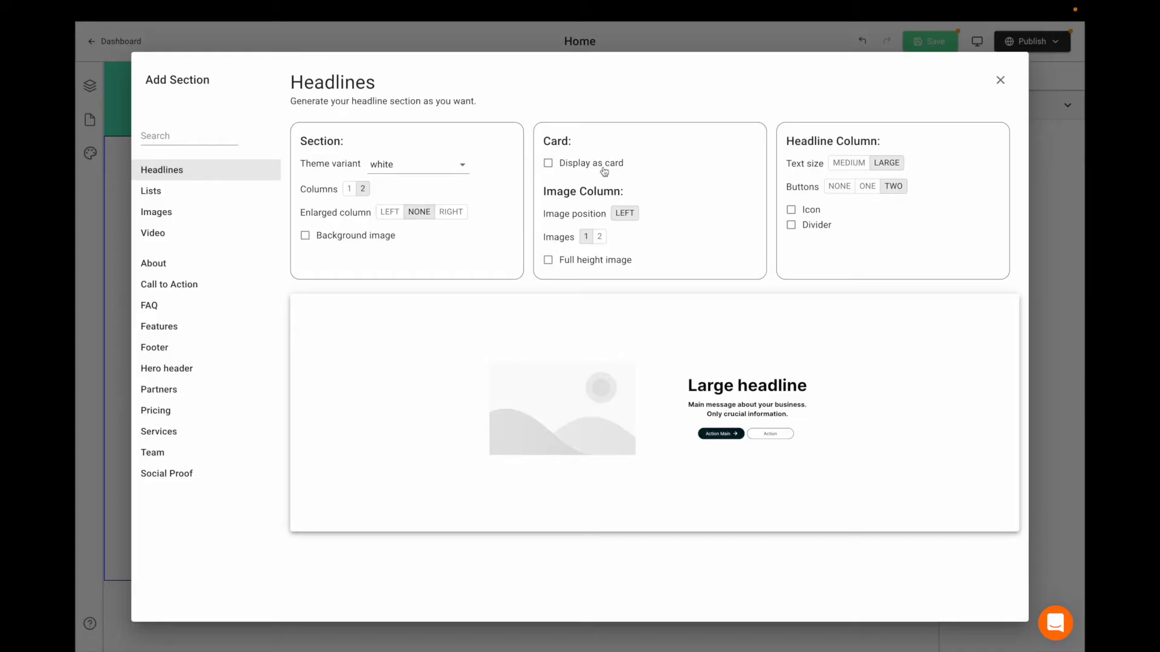
Display the headline layout as a card and set the section's theme variant to light
click(549, 164)
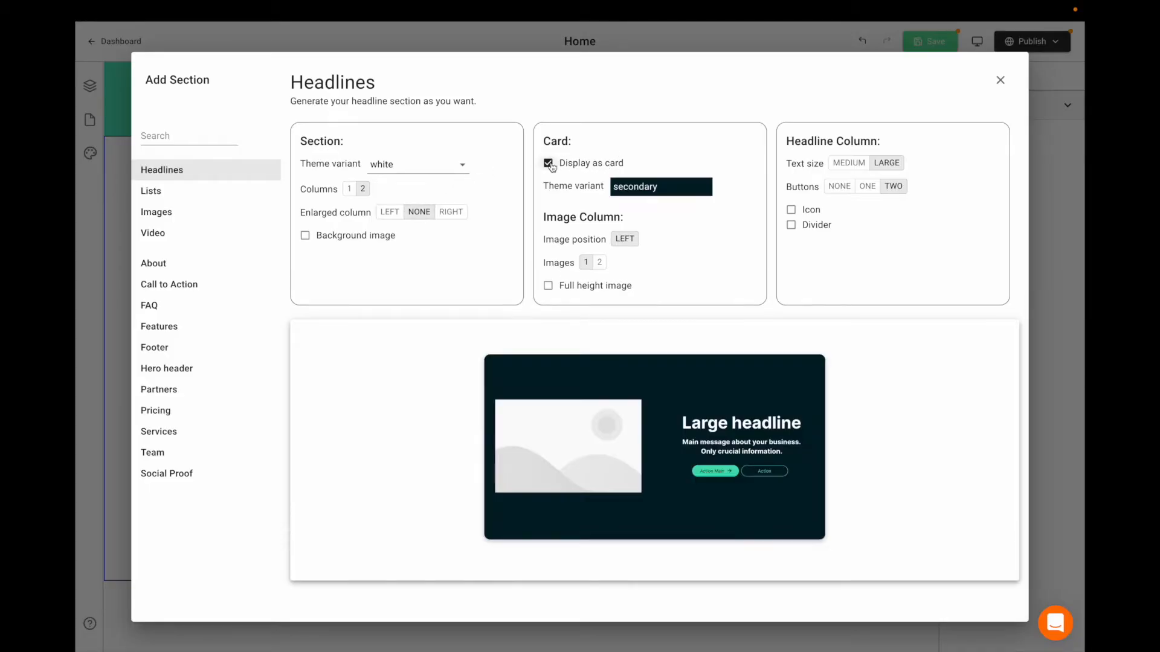
click(435, 173)
click(425, 235)
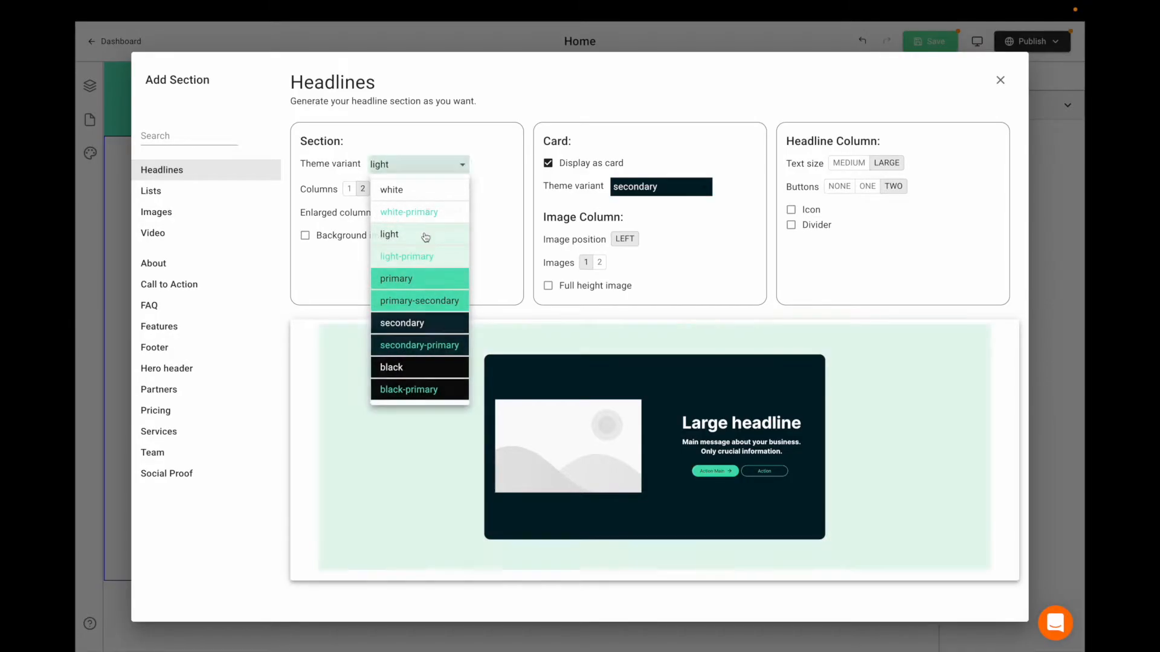
Configure the headline column with medium text size, an icon and a divider
click(849, 164)
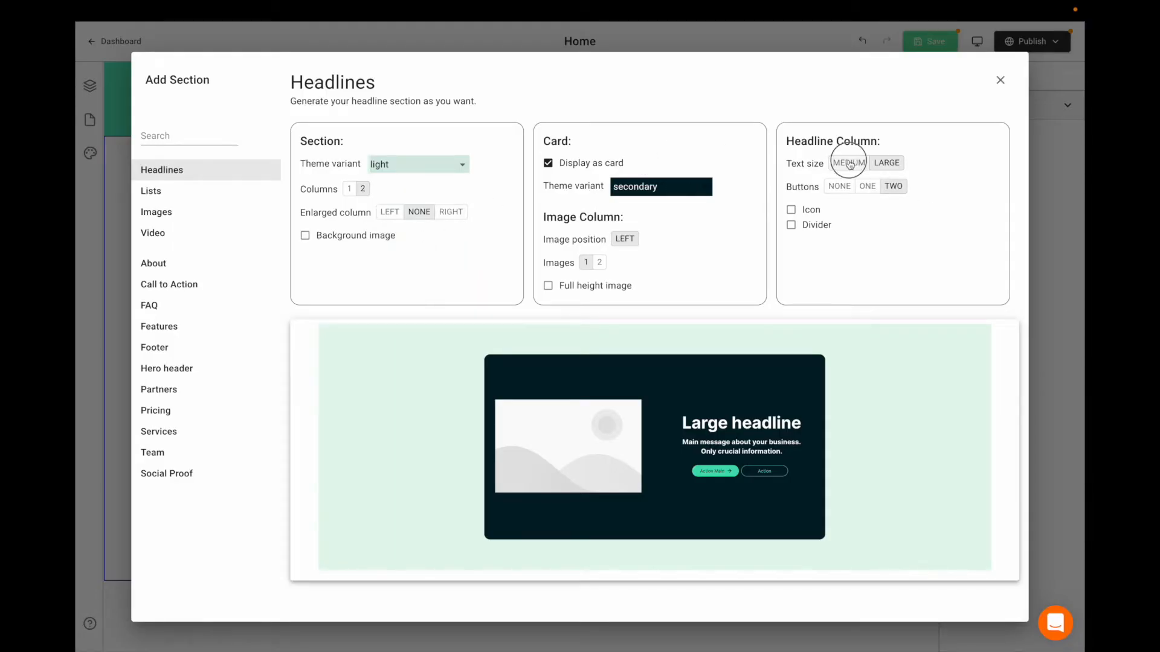
click(812, 212)
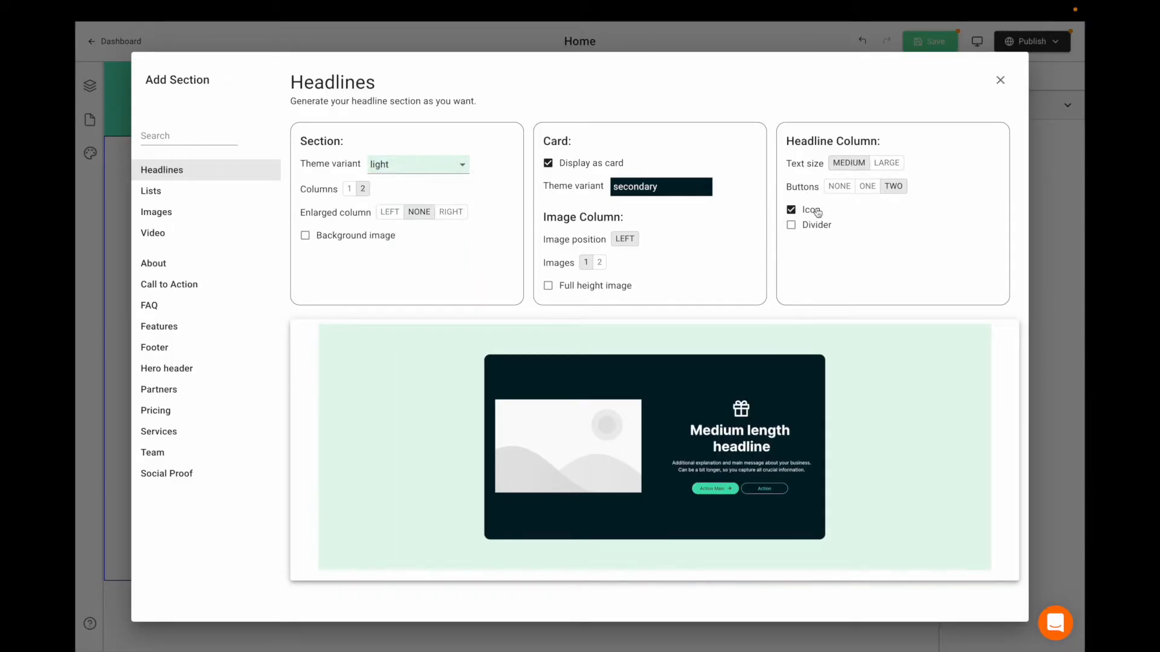
click(823, 226)
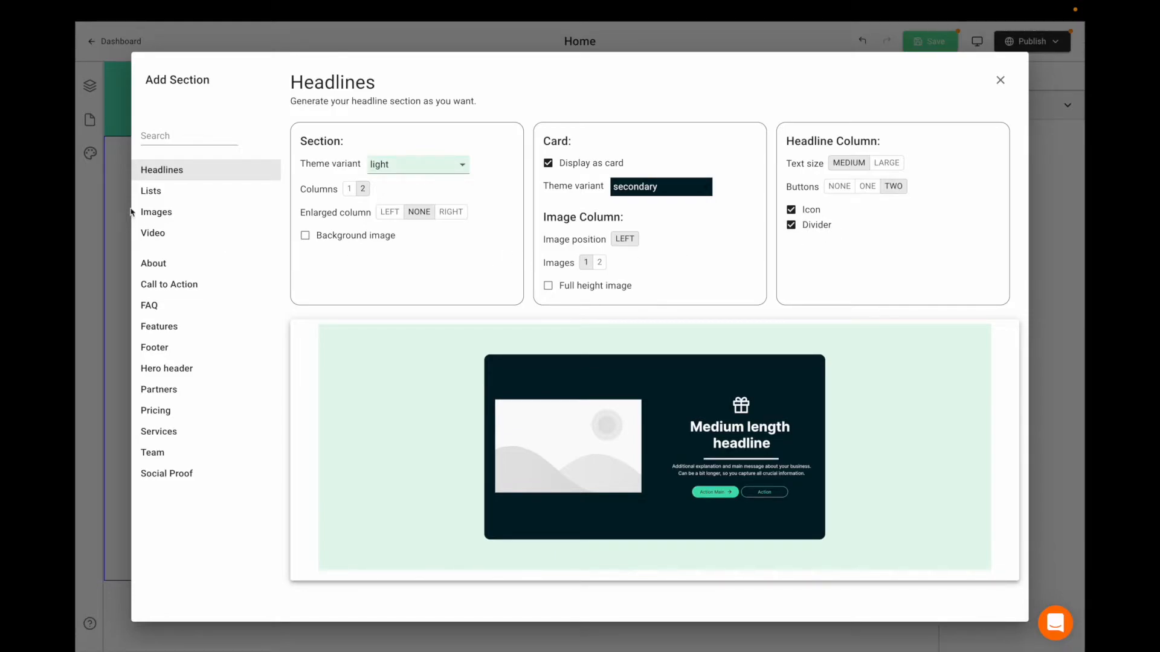
Switch the new section to a Lists layout with four columns and the light theme variant
click(175, 192)
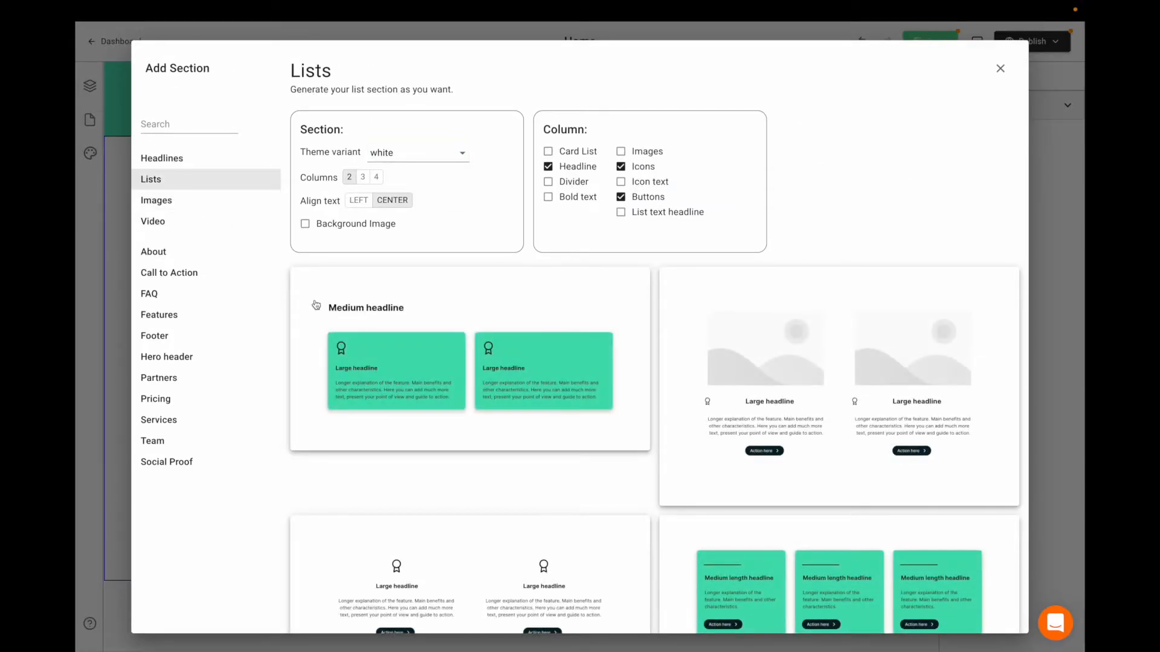
click(376, 176)
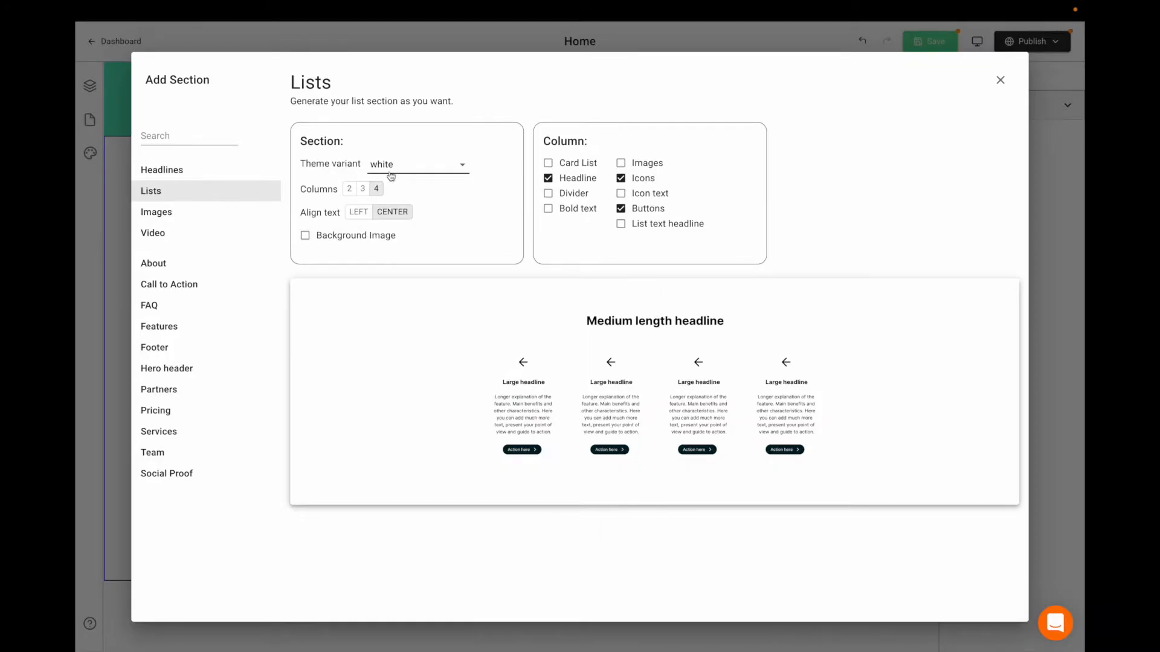
click(375, 166)
click(400, 237)
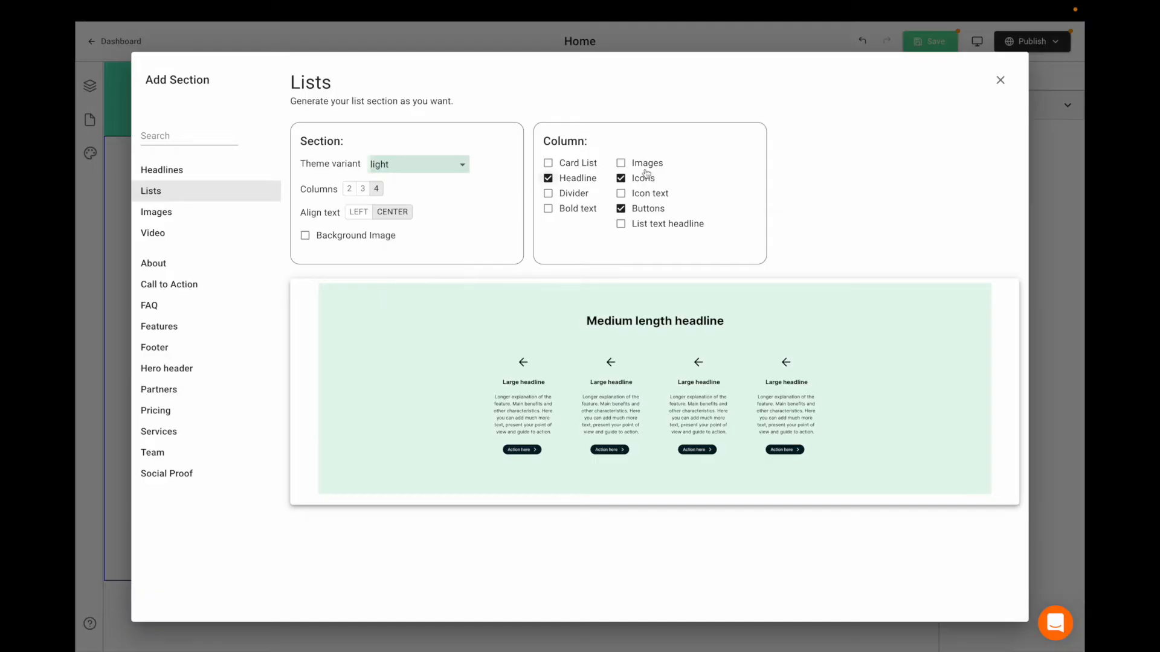
Enable card list, images and divider for the list columns, and insert the section into the page
click(594, 164)
click(642, 165)
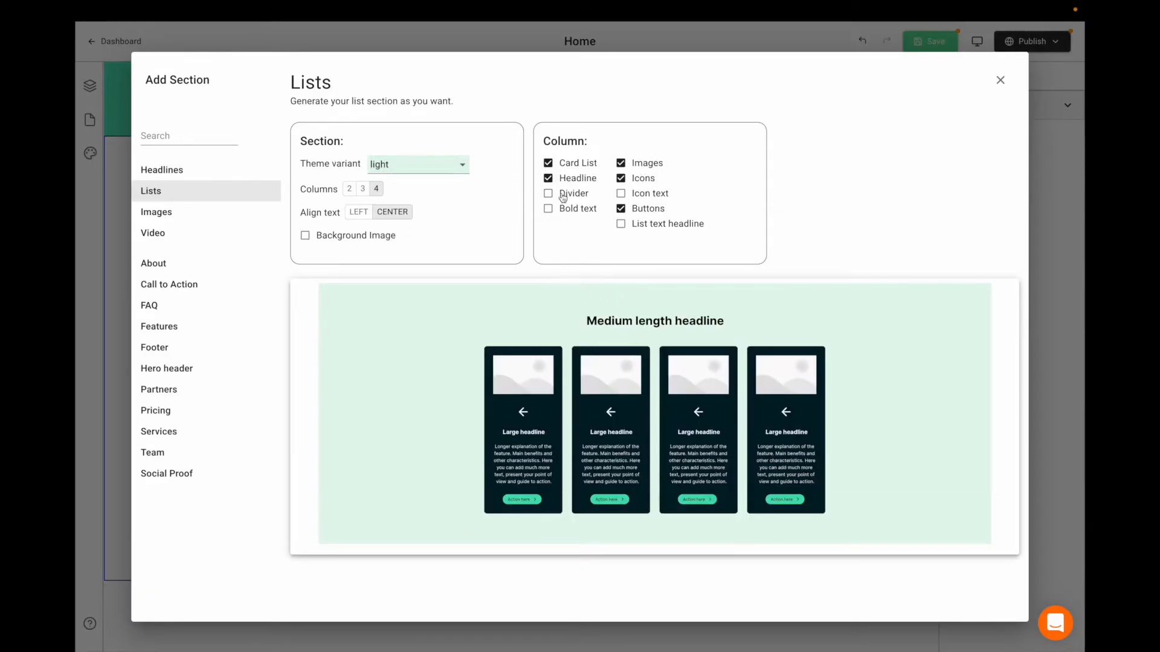
click(563, 195)
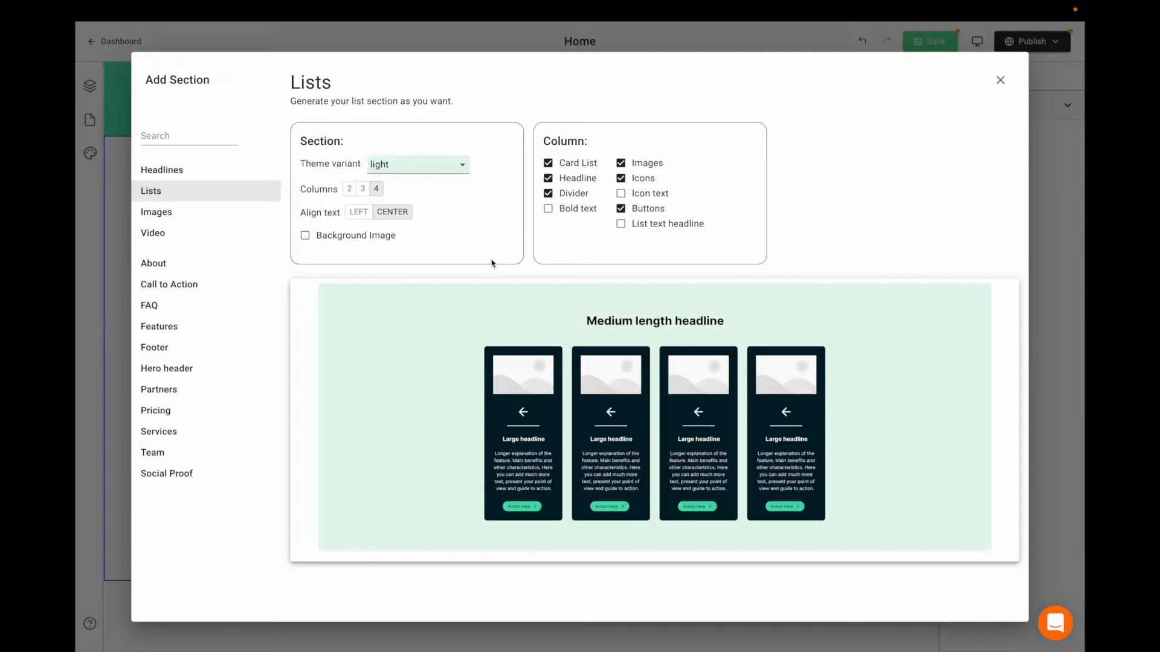
click(455, 326)
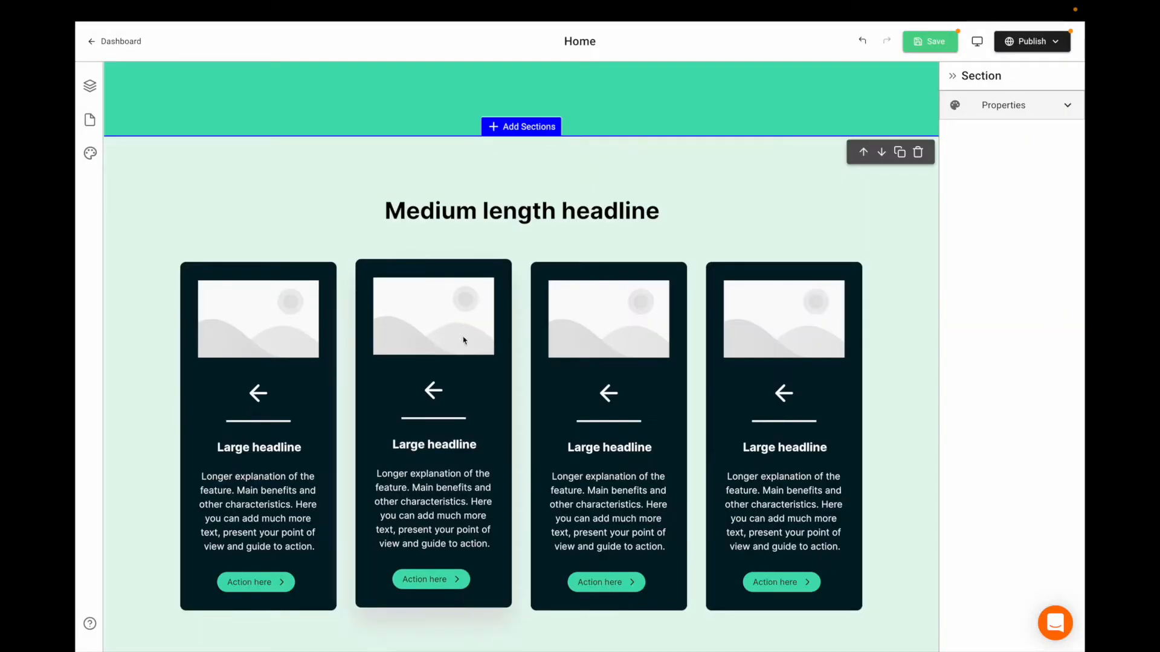
Examine the inserted four-card list section and how it sits between the hero and "Introduce your company" sections
scroll(697, 371, down, 2)
scroll(223, 270, up, 1)
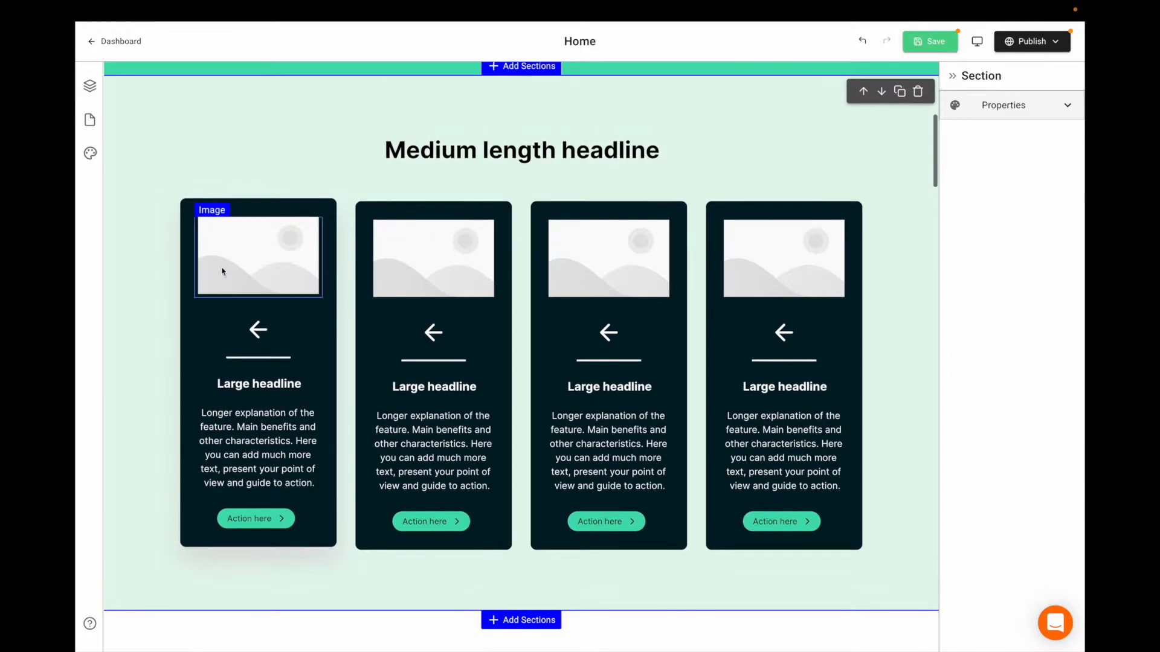
scroll(306, 366, up, 2)
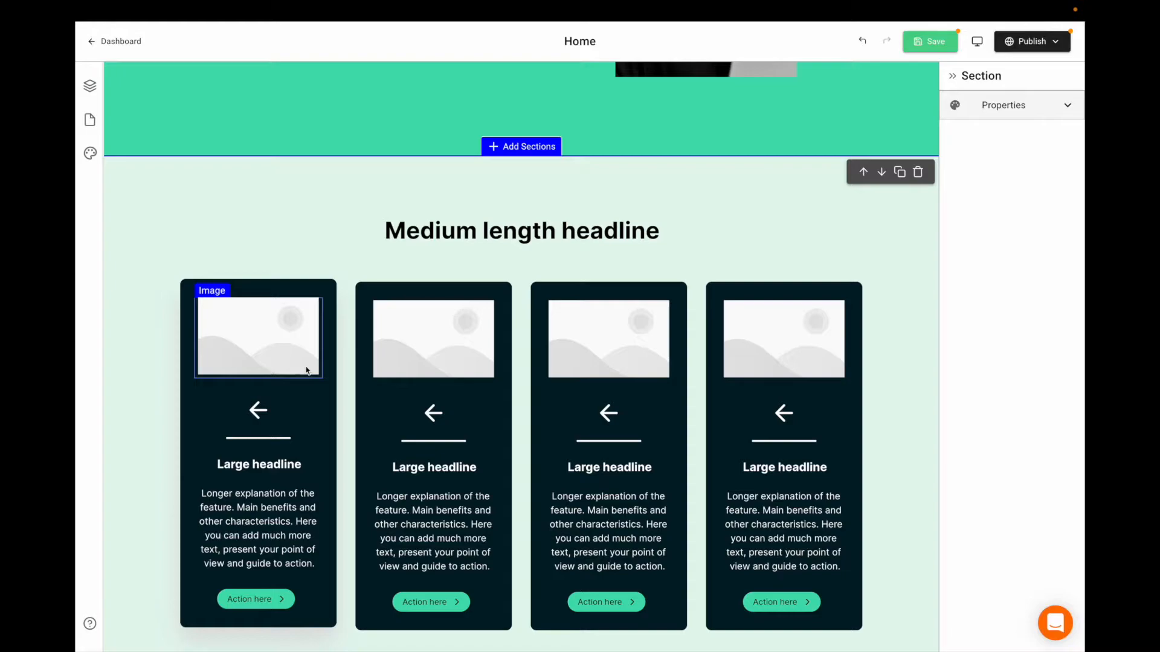
scroll(306, 370, down, 1)
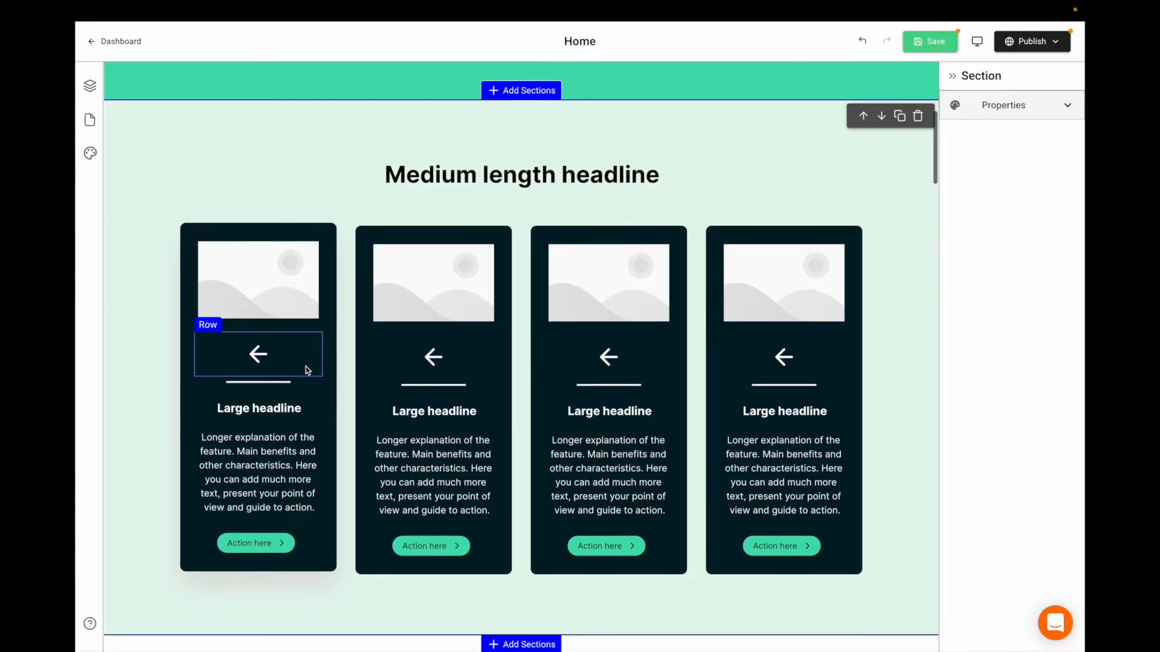
scroll(306, 370, down, 2)
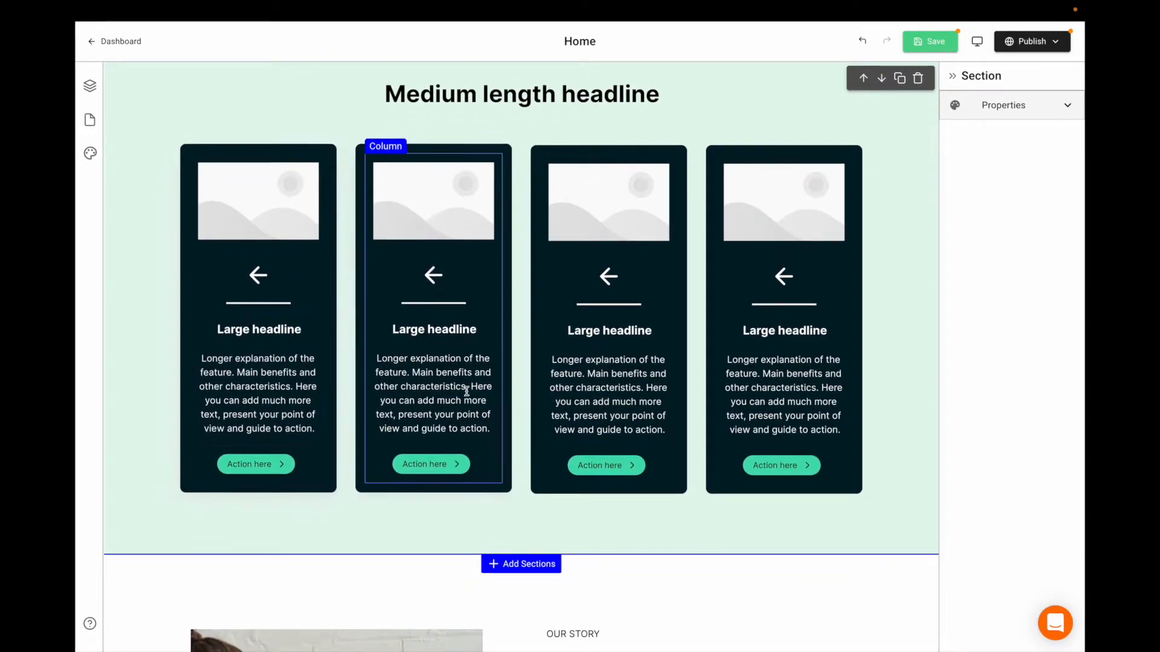
scroll(477, 404, down, 1)
scroll(401, 332, up, 3)
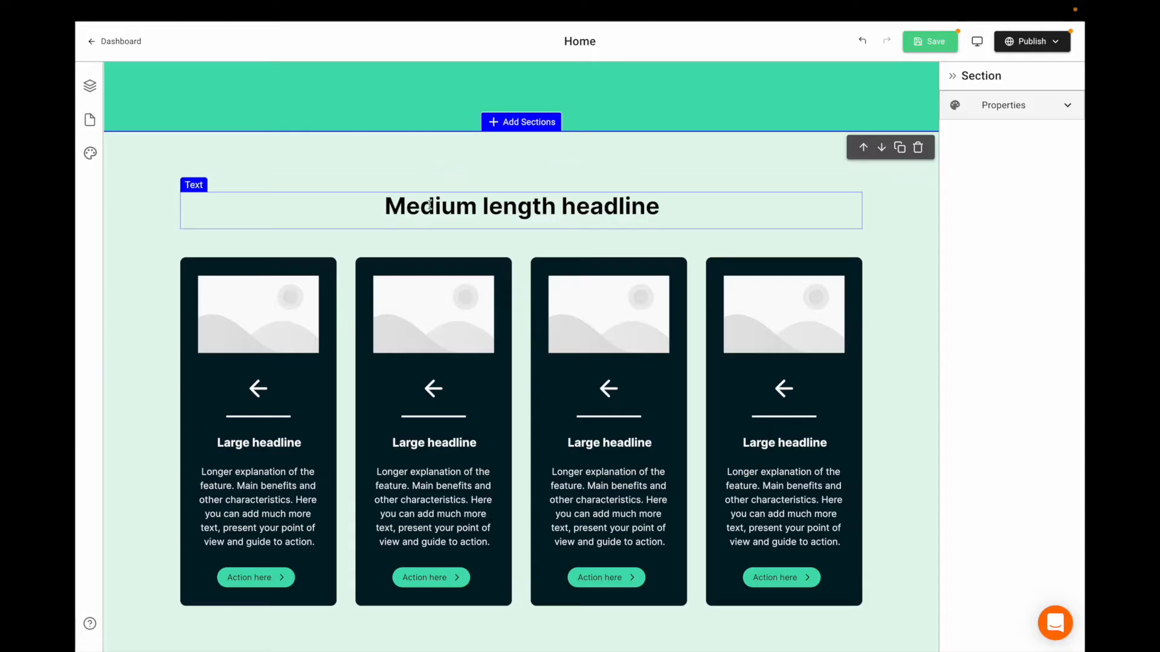
scroll(429, 205, down, 6)
scroll(435, 224, down, 4)
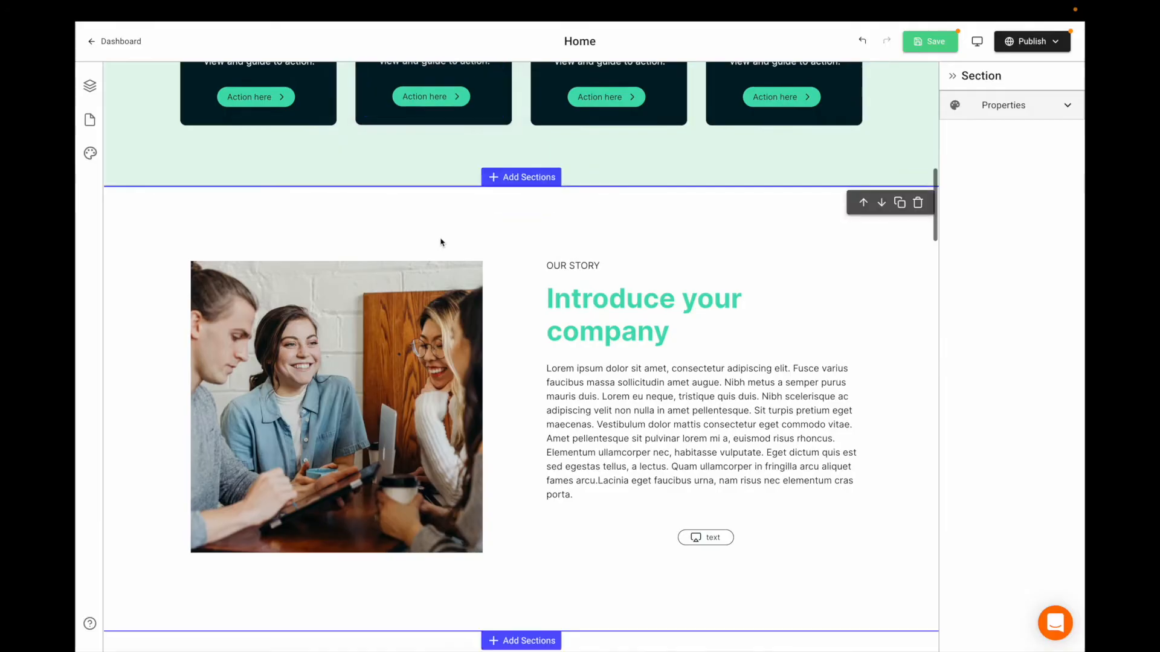
right_click(442, 244)
click(412, 191)
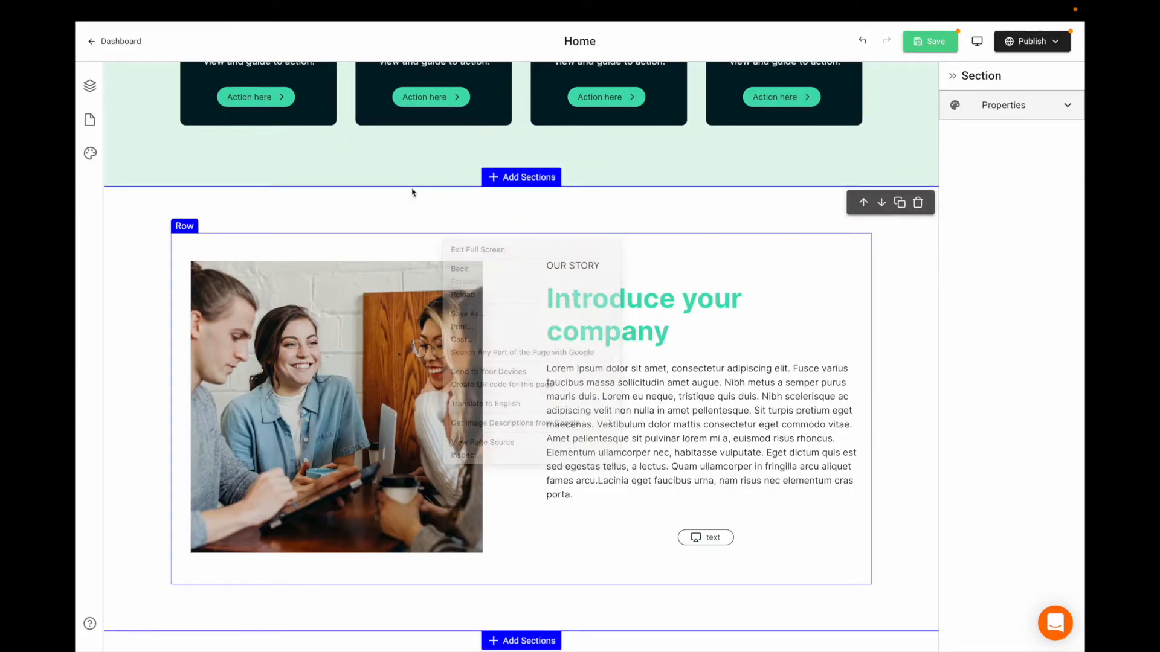
scroll(411, 190, up, 4)
scroll(356, 192, up, 4)
scroll(357, 192, up, 1)
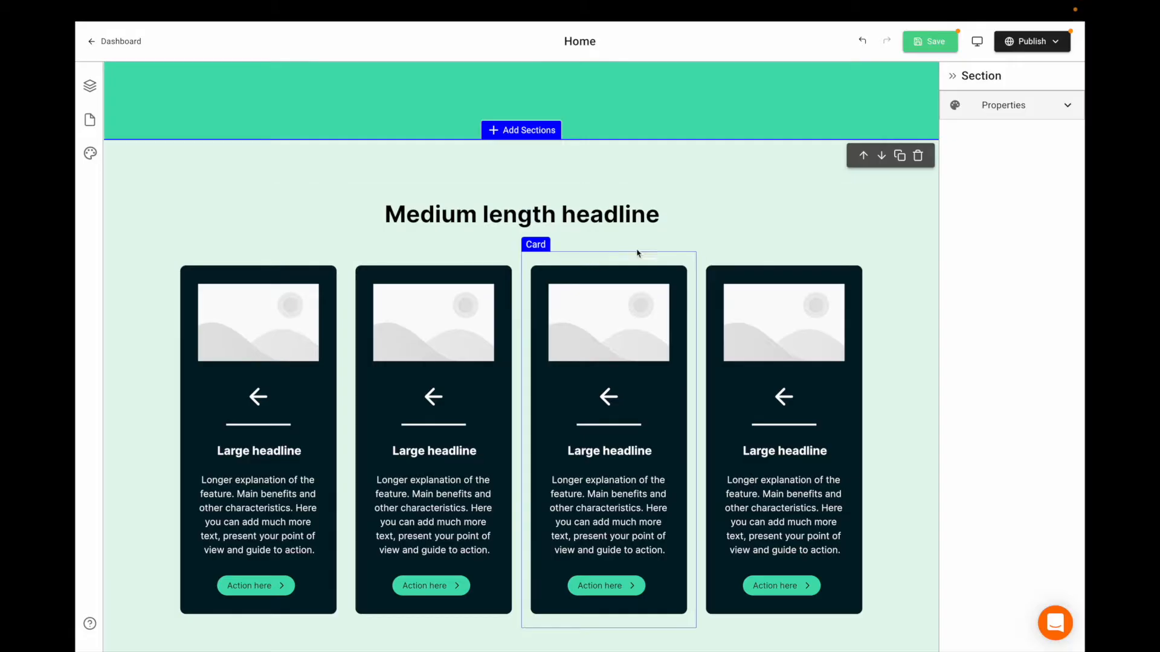
Select the "Medium length headline" text above the cards and collapse its settings sidebar
scroll(604, 209, down, 1)
click(562, 166)
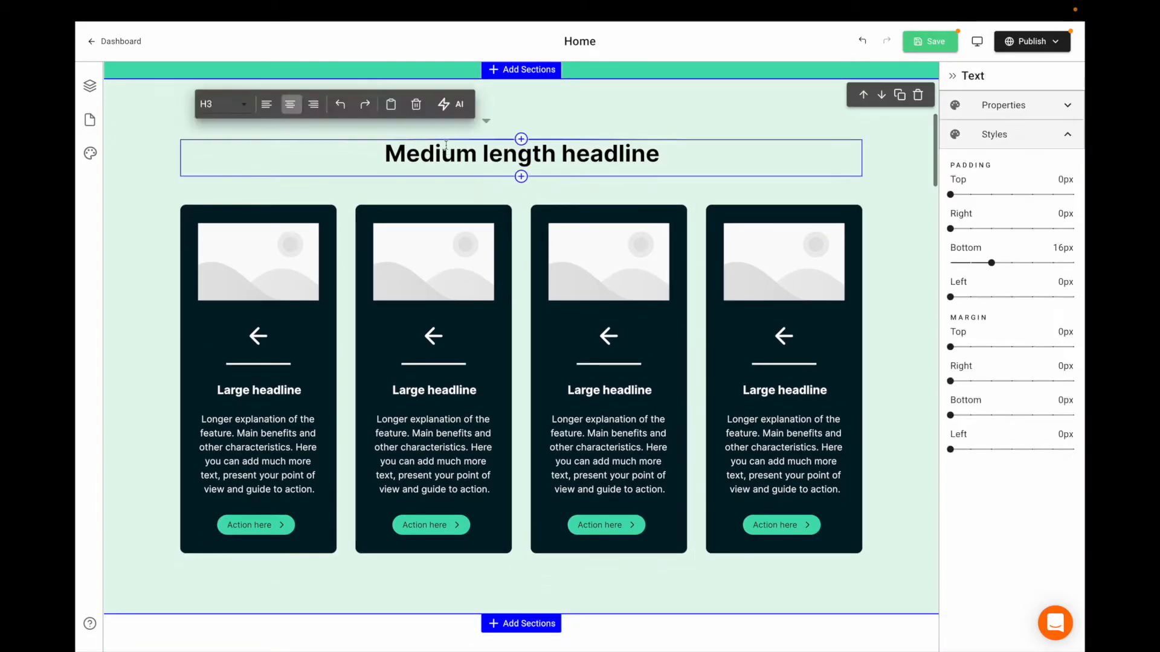
click(953, 76)
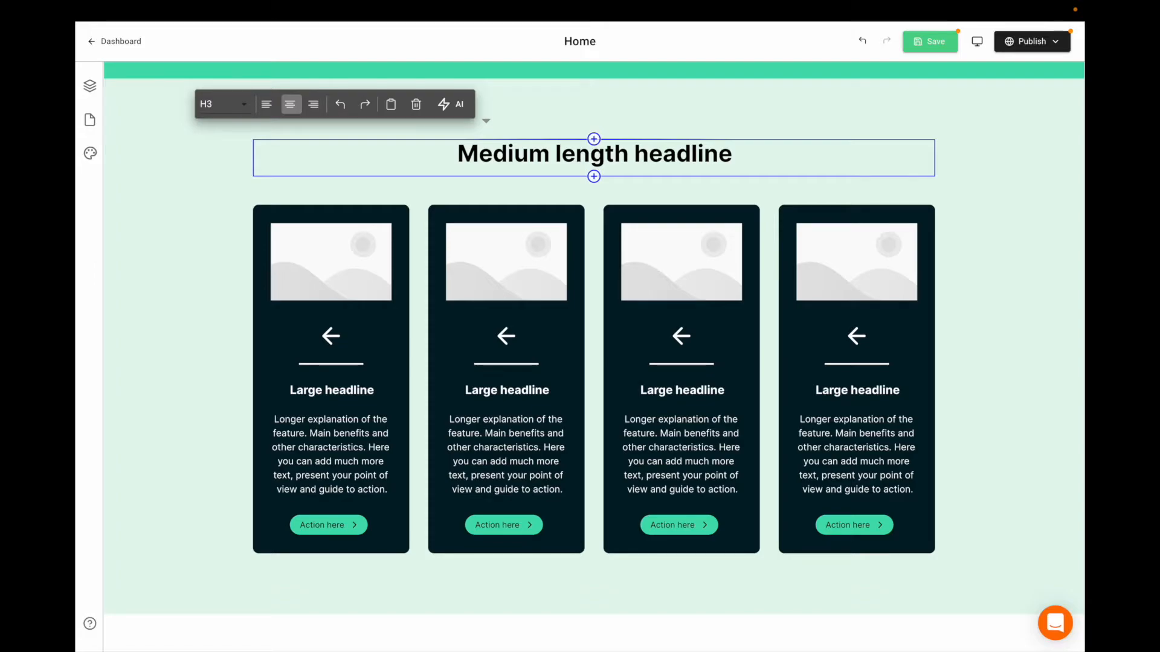
Return to the hero section and save the current changes to the Home page
scroll(913, 264, up, 5)
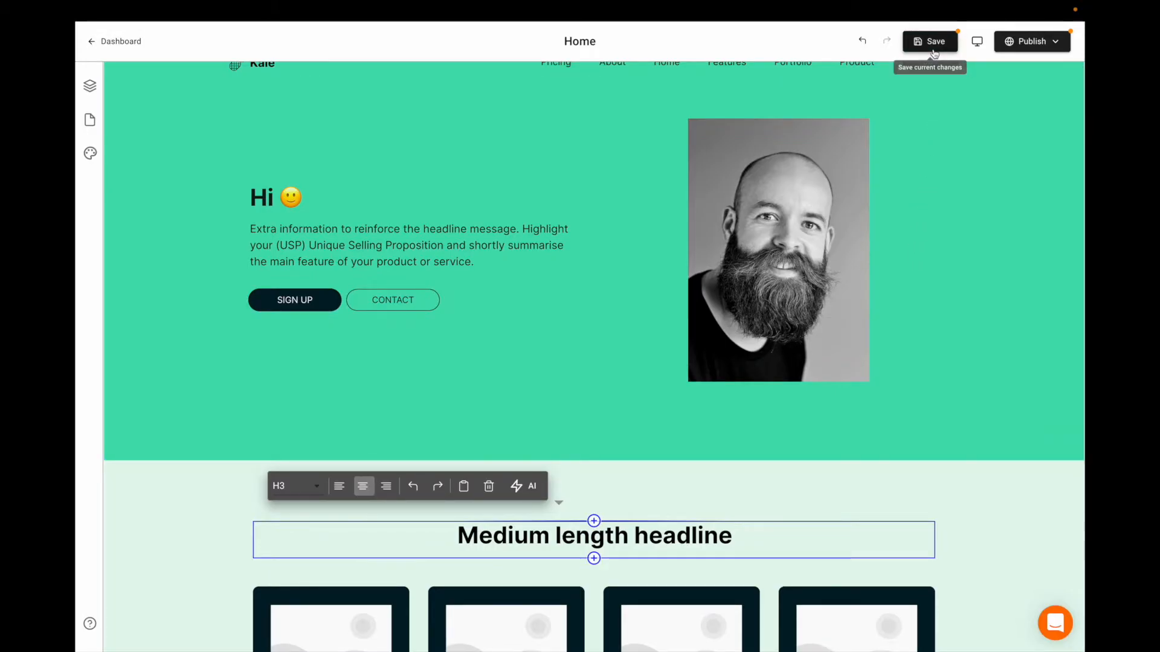
click(934, 53)
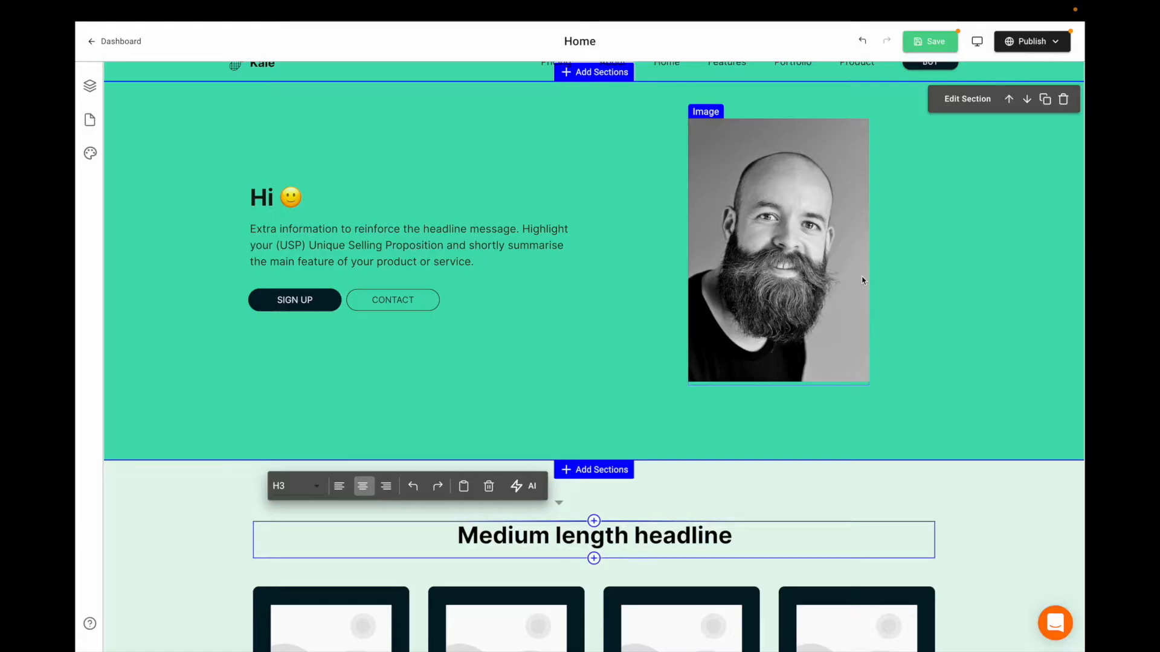
click(931, 45)
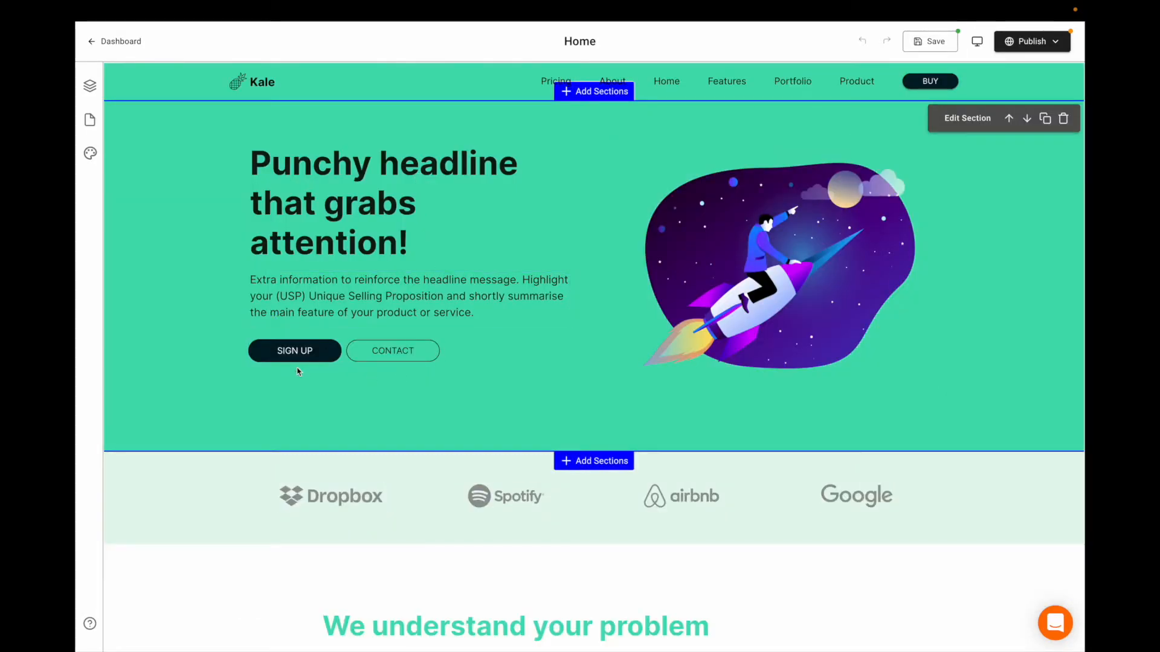
Show the website's list of pages and open the About page
scroll(298, 371, down, 1)
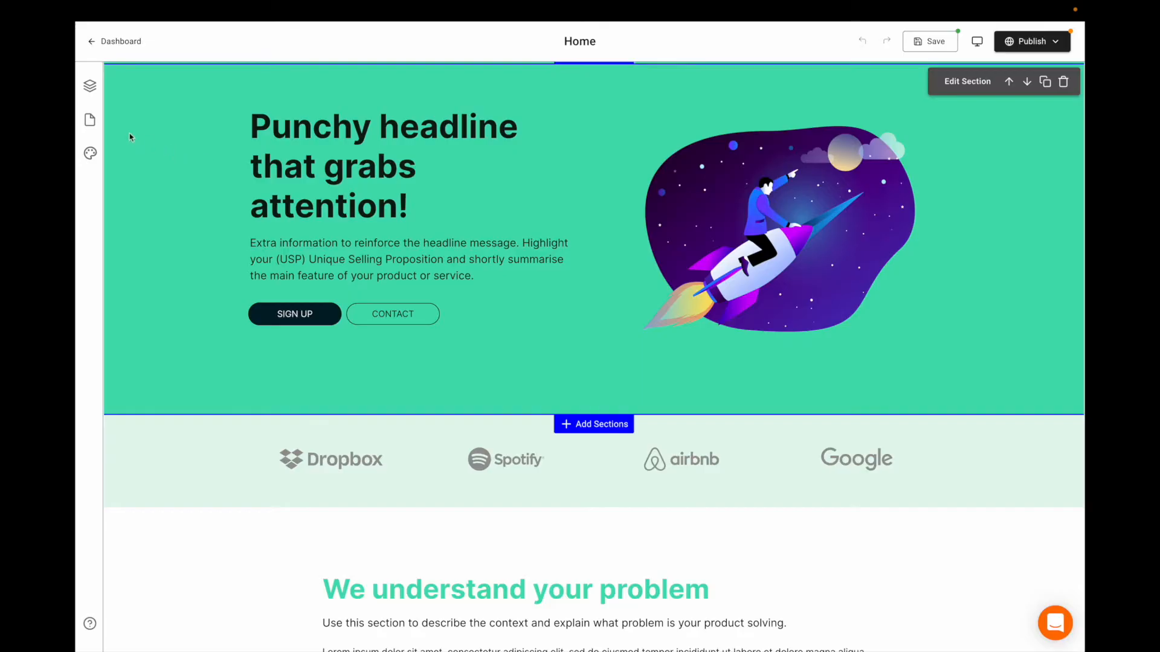
click(90, 120)
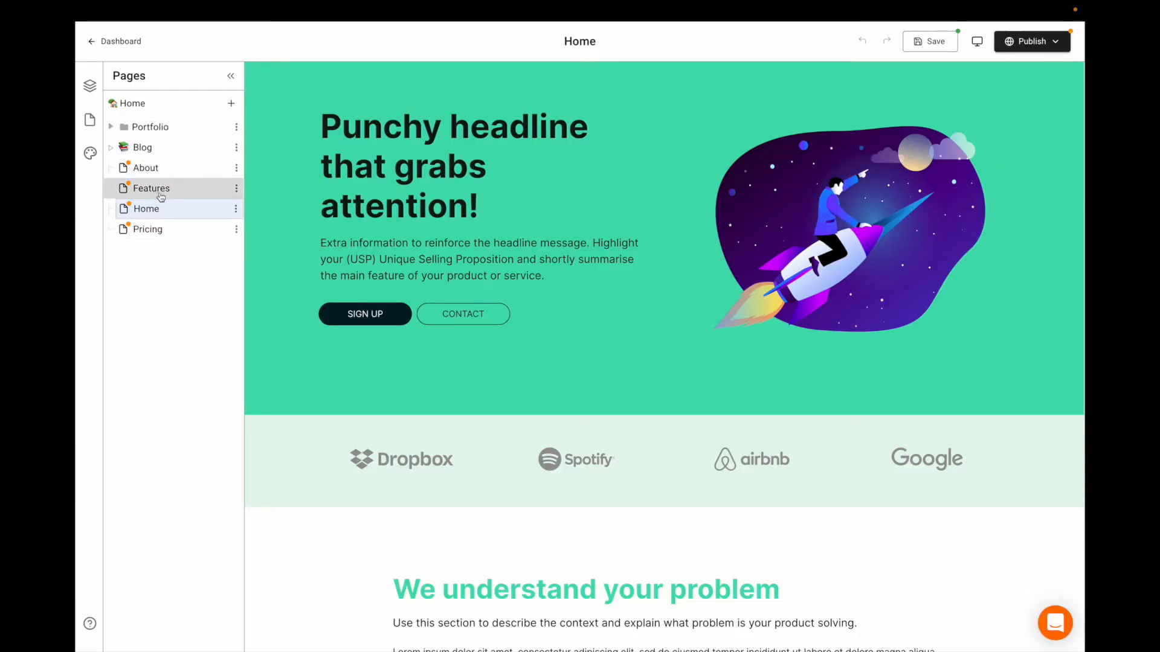
click(155, 172)
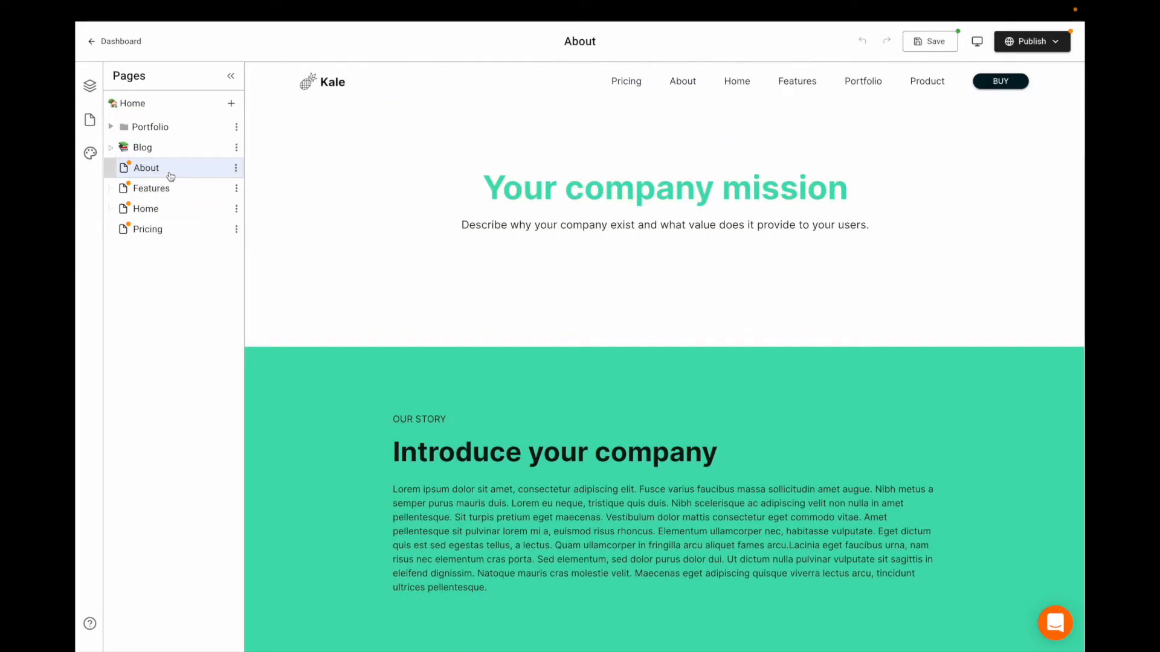
Review the About page's sections from the company mission through the values and team down to the footer
scroll(568, 384, down, 9)
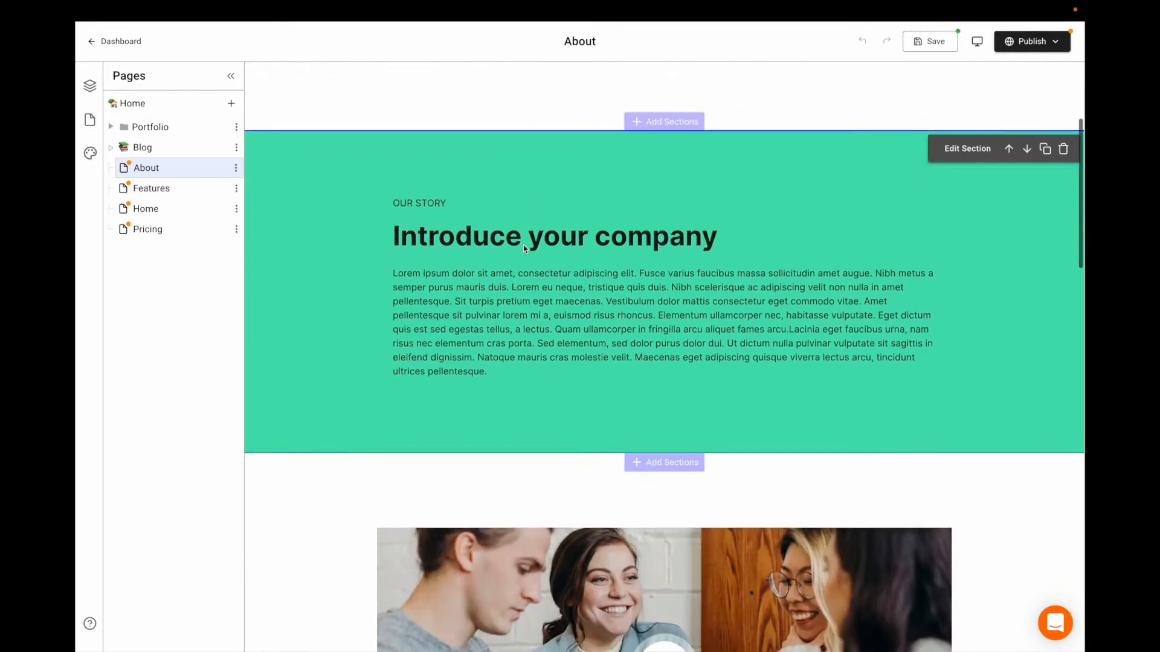
scroll(523, 248, up, 10)
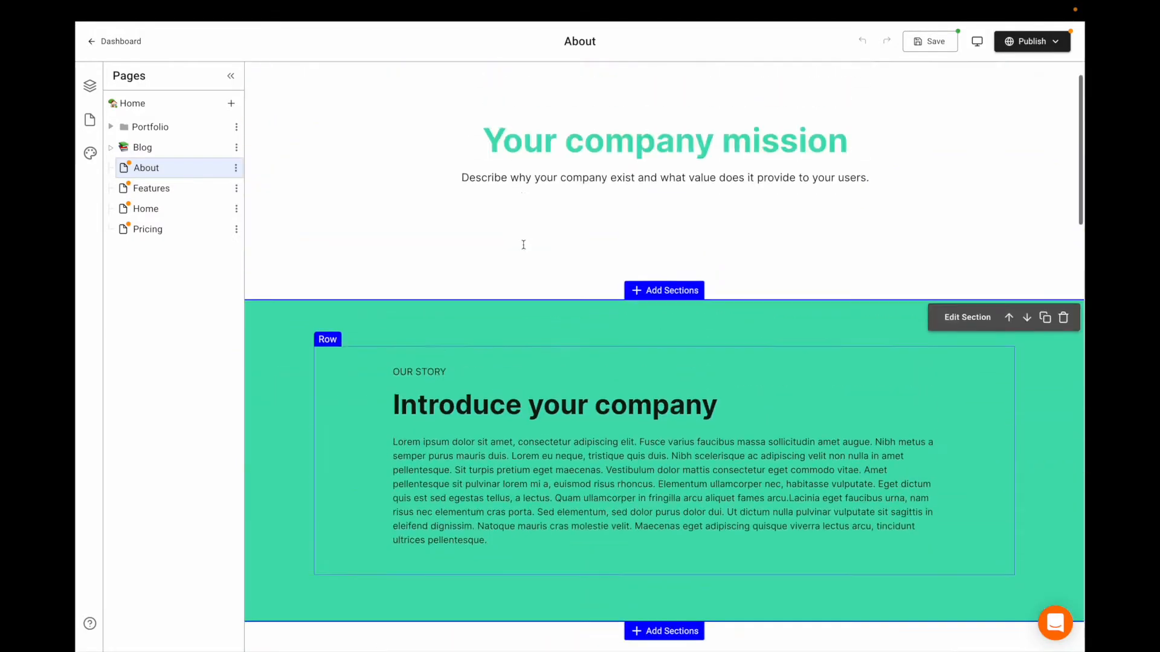
scroll(523, 248, down, 1)
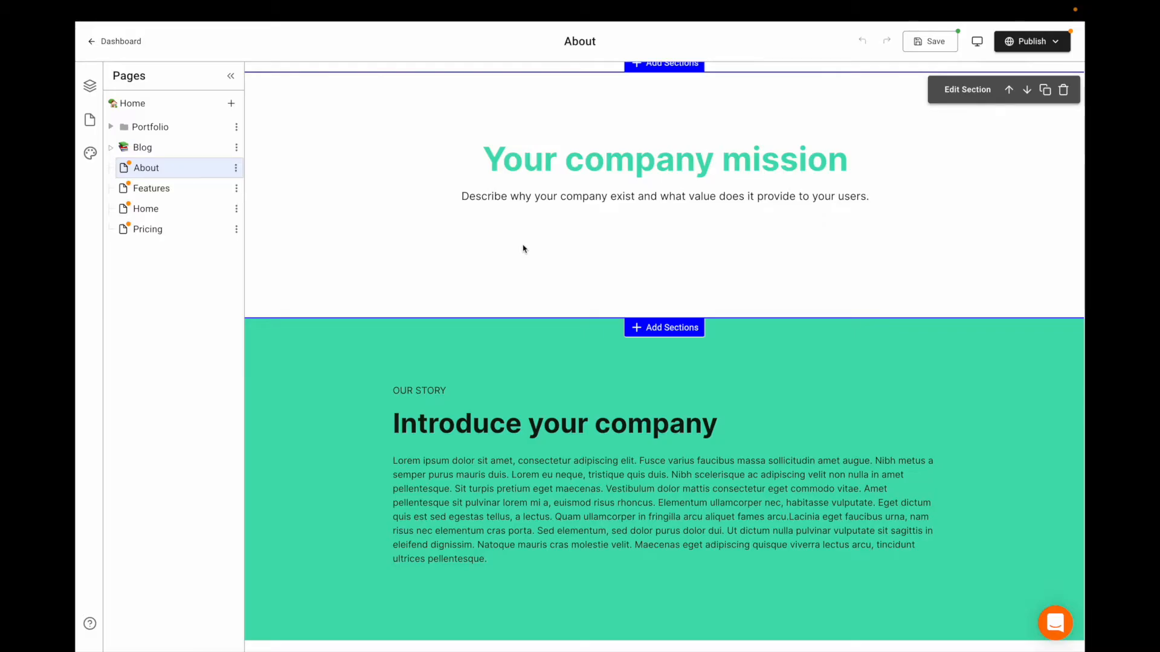
scroll(523, 248, down, 1)
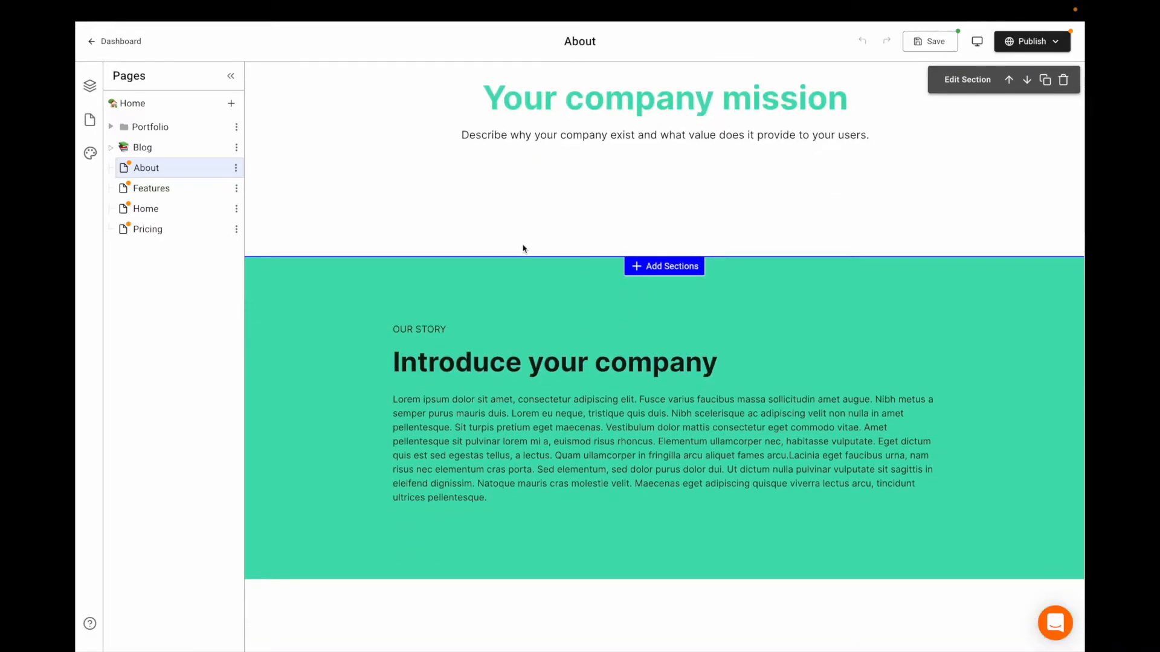
scroll(523, 248, down, 1)
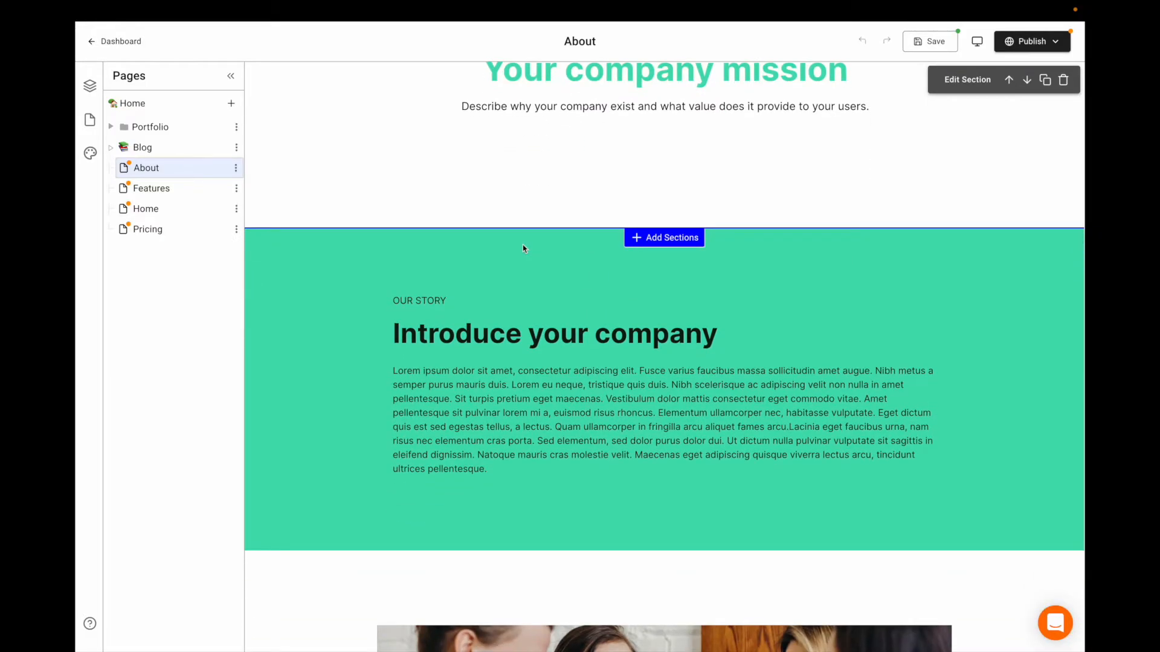
scroll(523, 249, up, 1)
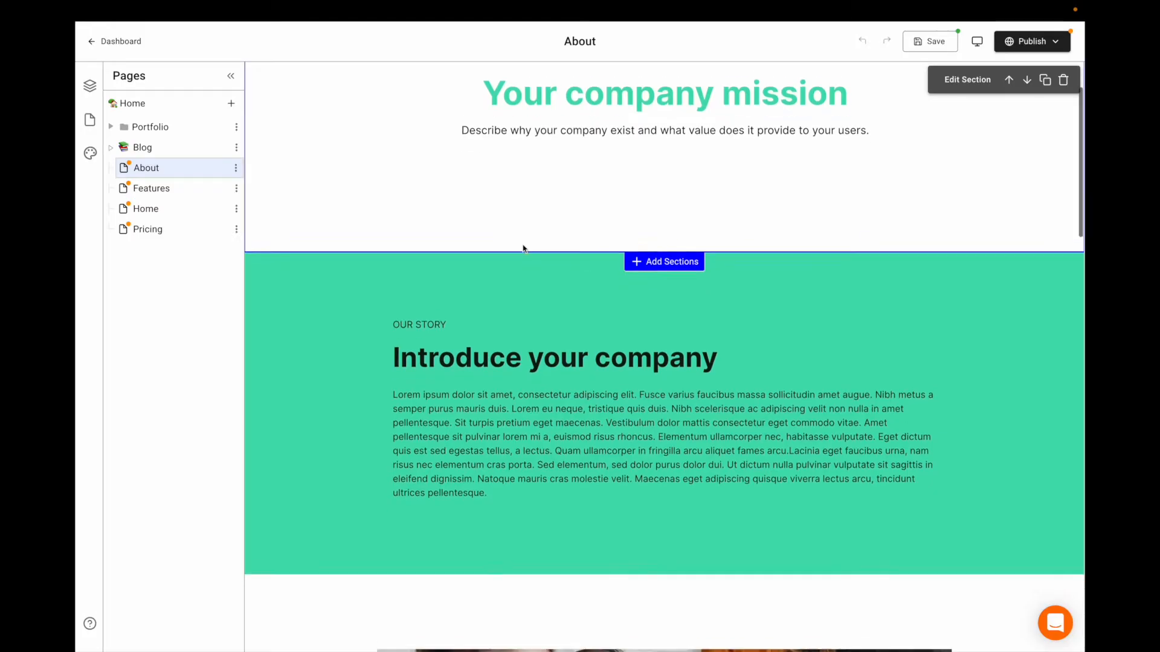
scroll(523, 248, down, 10)
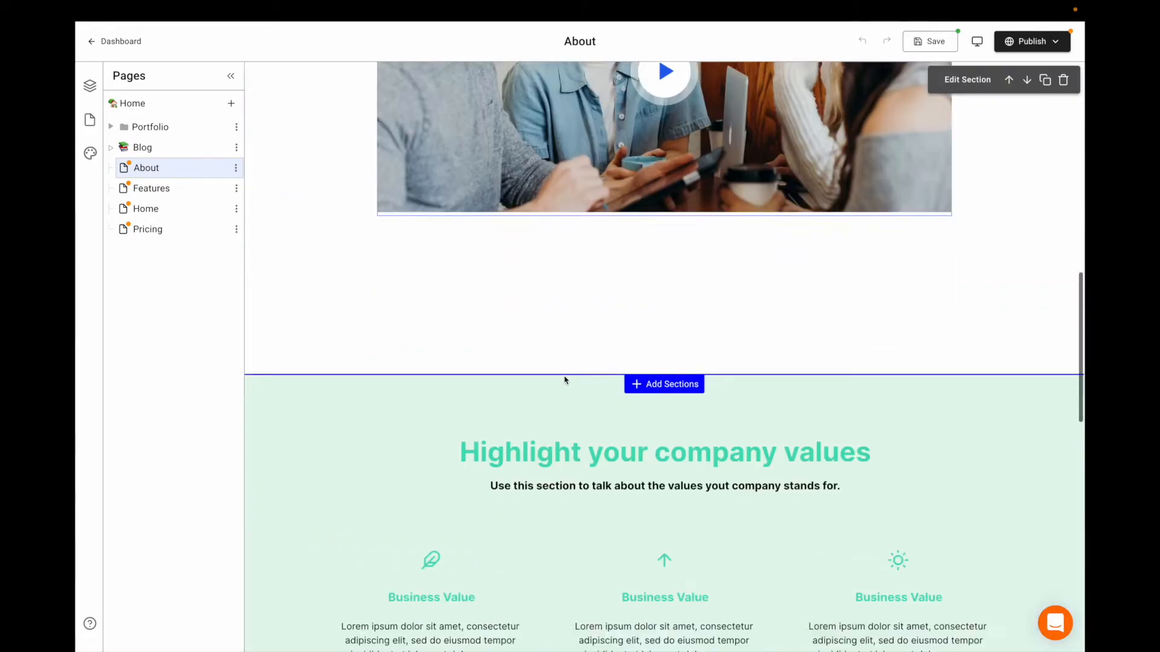
scroll(565, 379, down, 10)
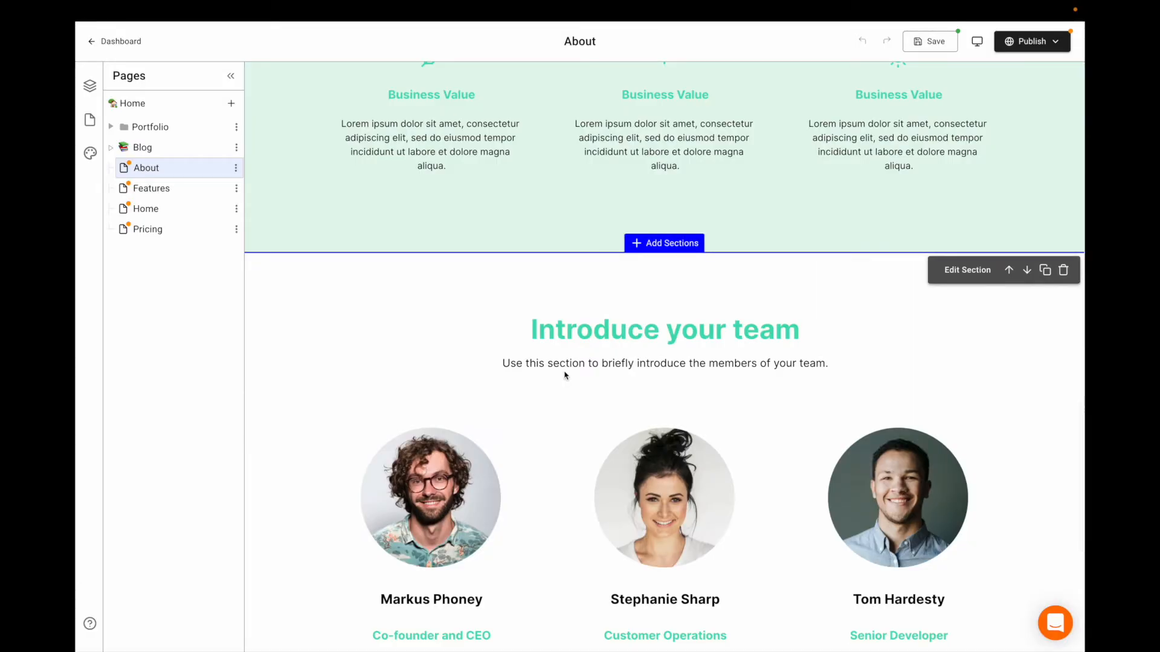
scroll(565, 375, down, 3)
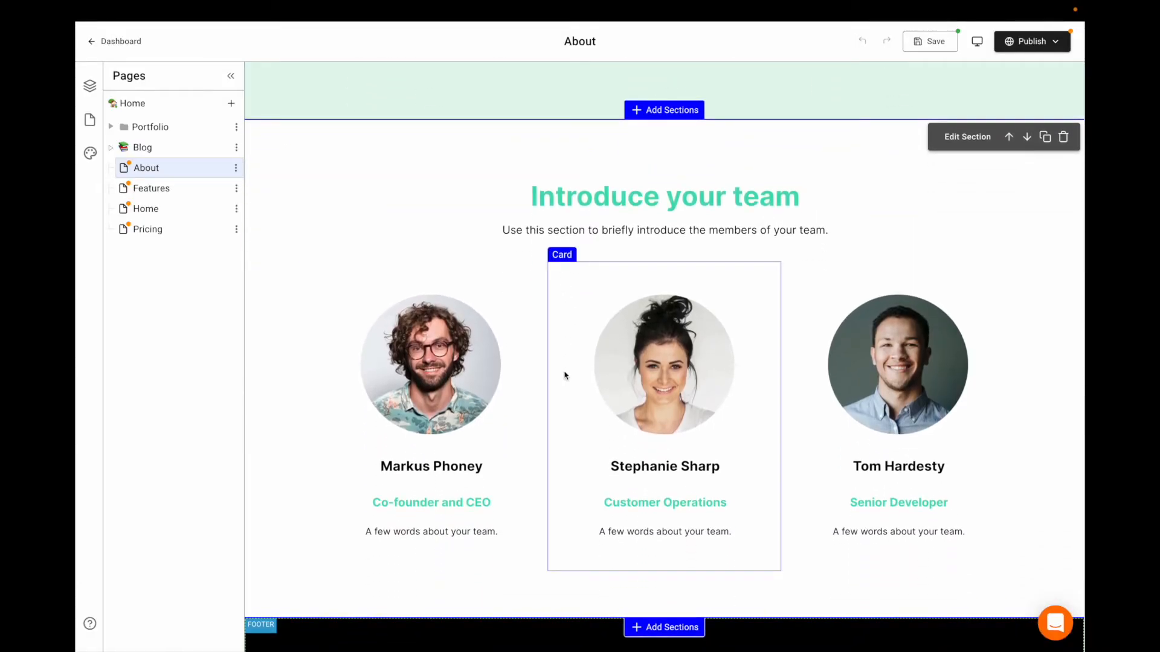
scroll(565, 376, down, 5)
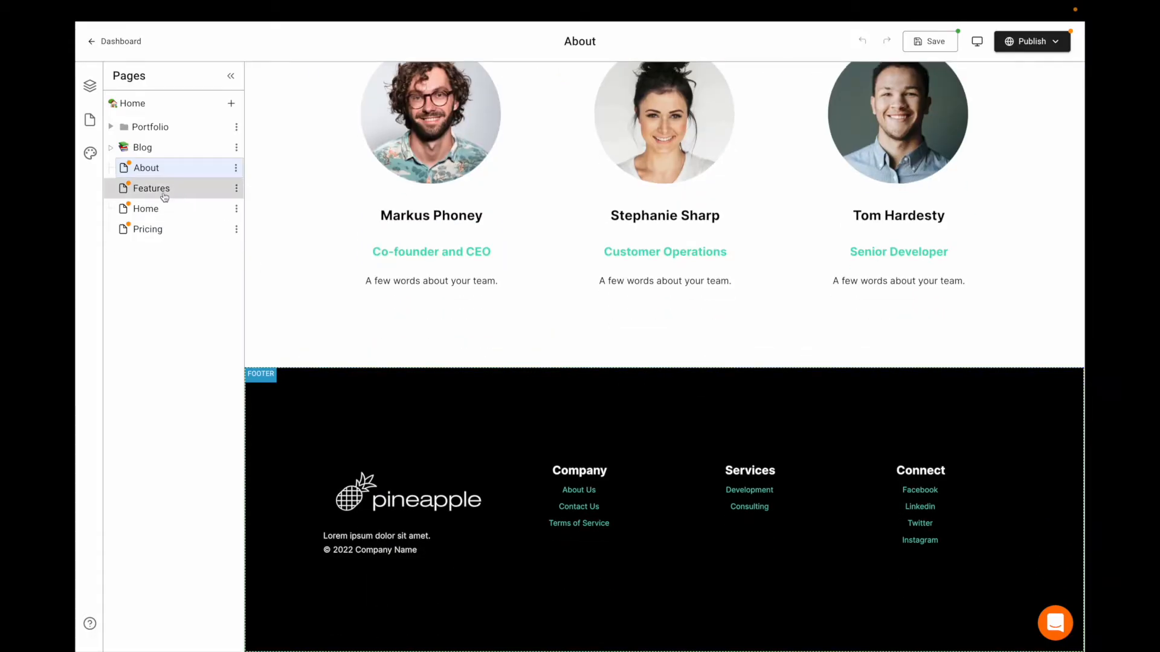
Open the Features page and review its intro image, statistics and product explanation sections
click(151, 188)
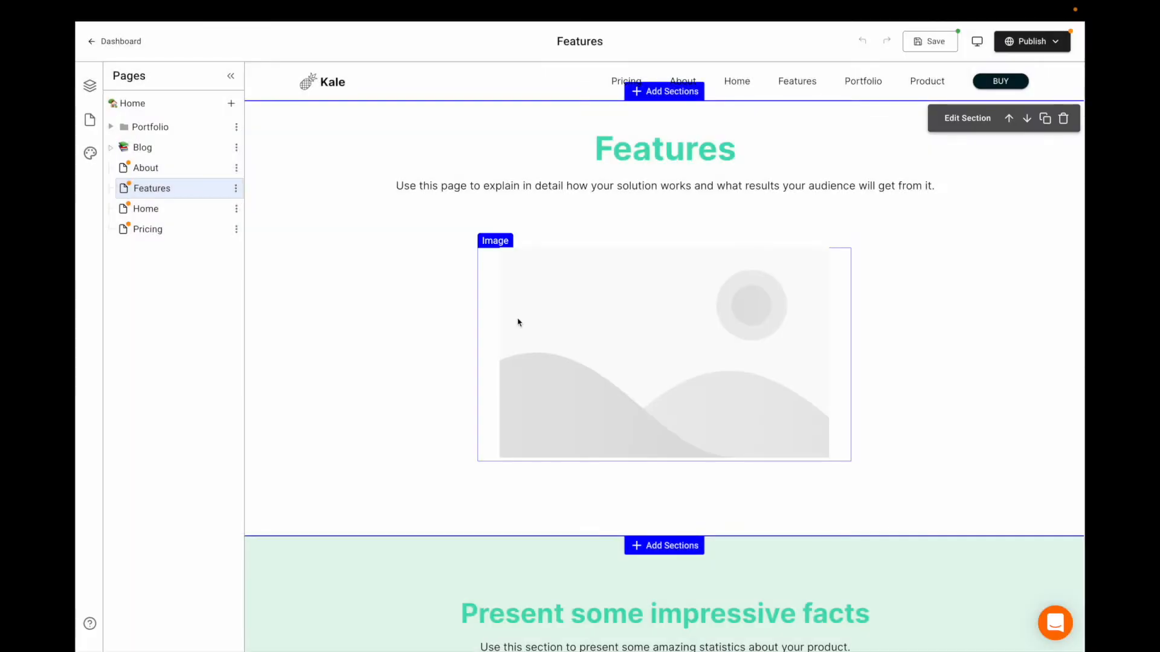
scroll(519, 323, down, 1)
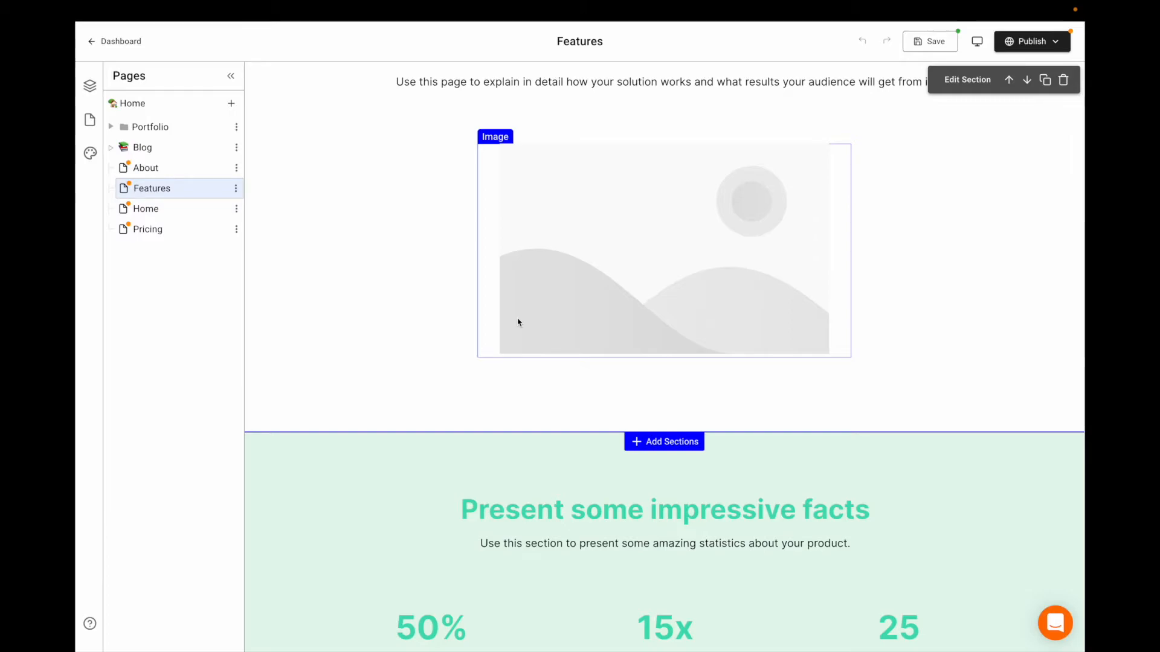
scroll(518, 322, down, 4)
scroll(518, 320, down, 4)
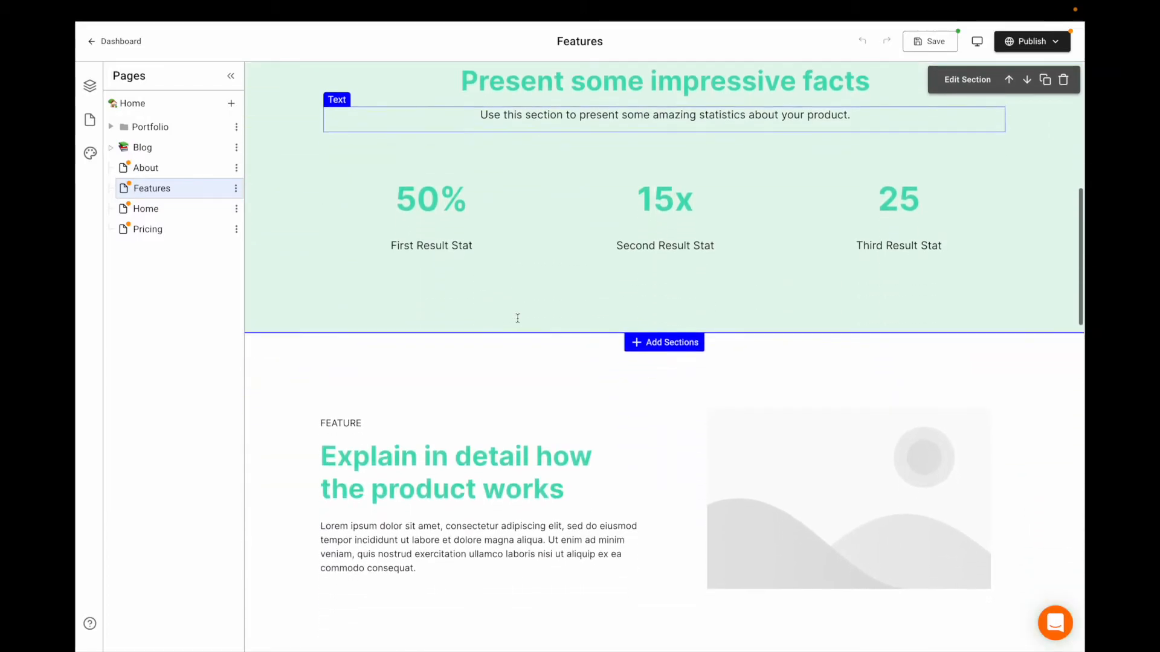
scroll(518, 323, down, 3)
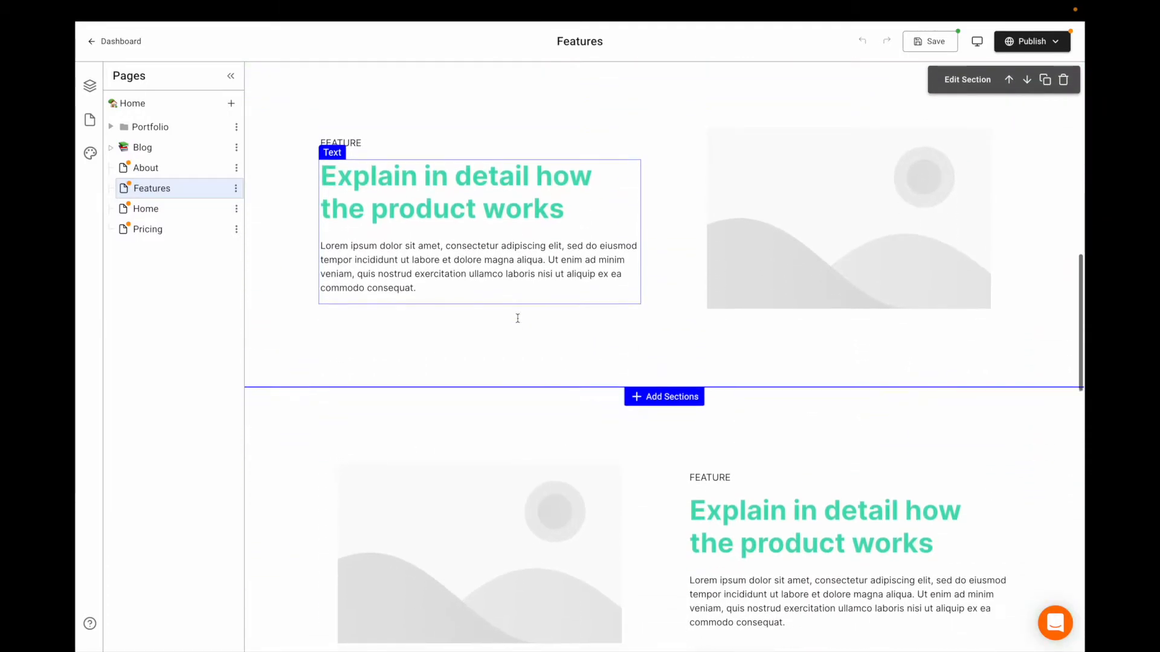
scroll(518, 323, down, 1)
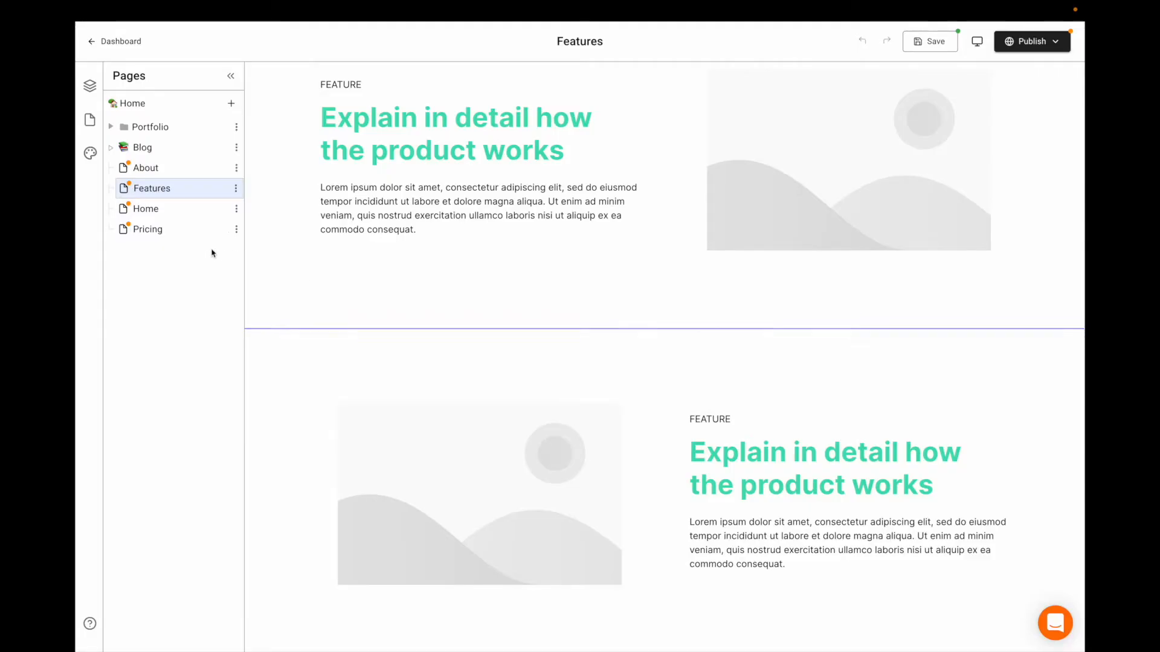
Open the Pricing page and review the plan columns from Starter to Scale
click(161, 233)
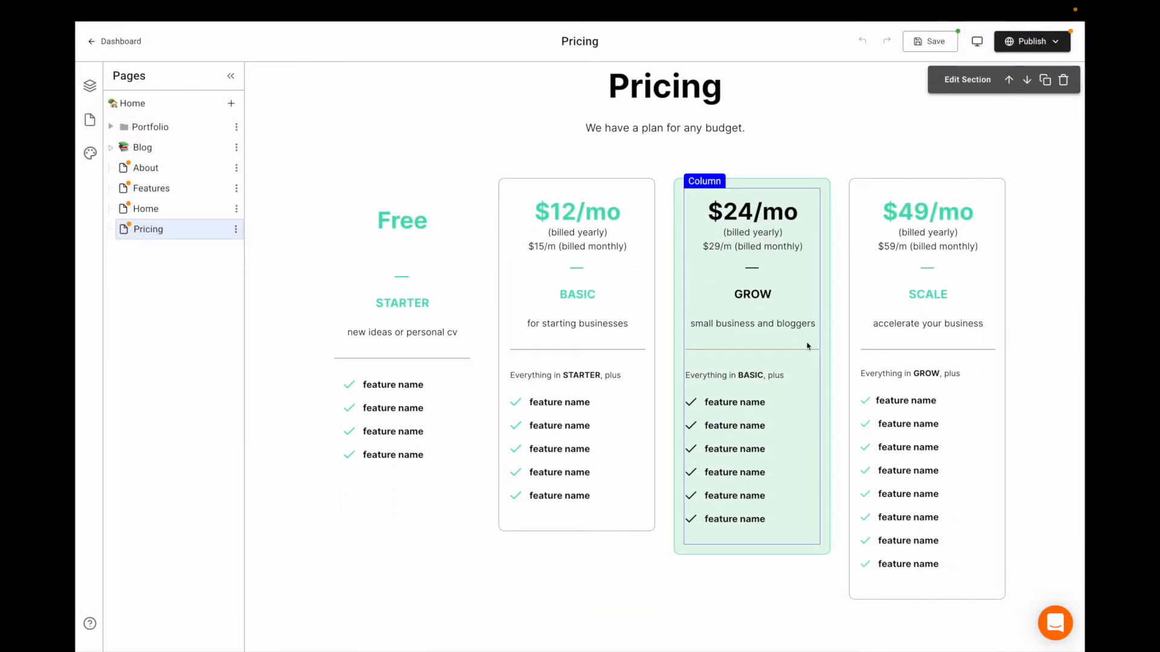
scroll(807, 346, down, 2)
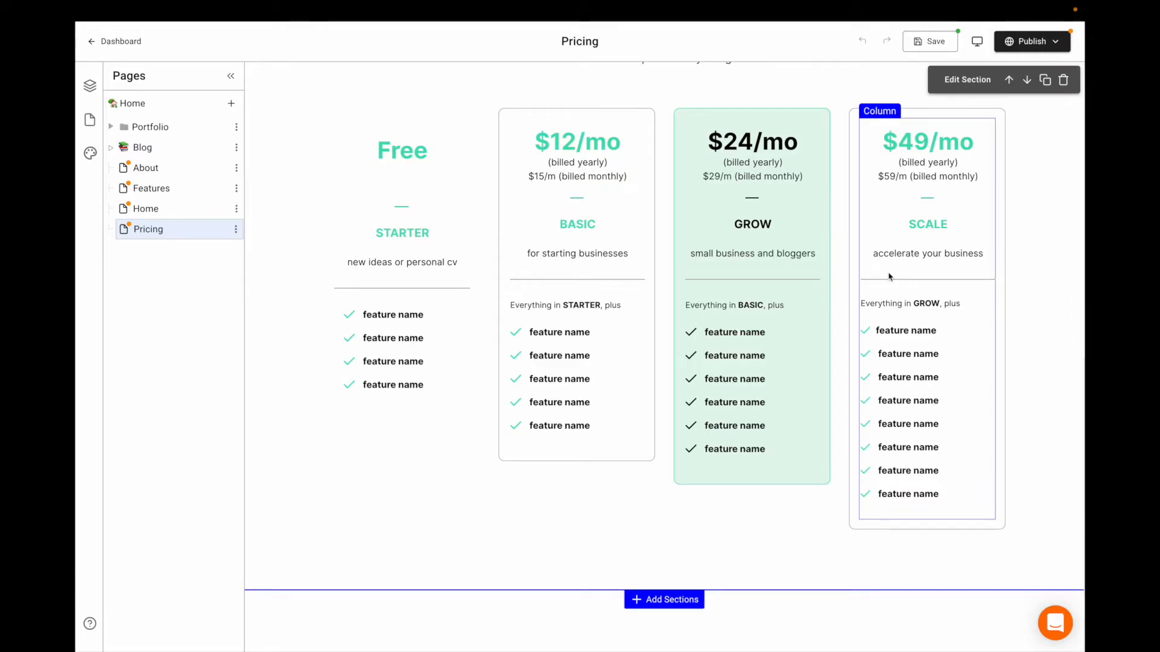
scroll(889, 277, down, 6)
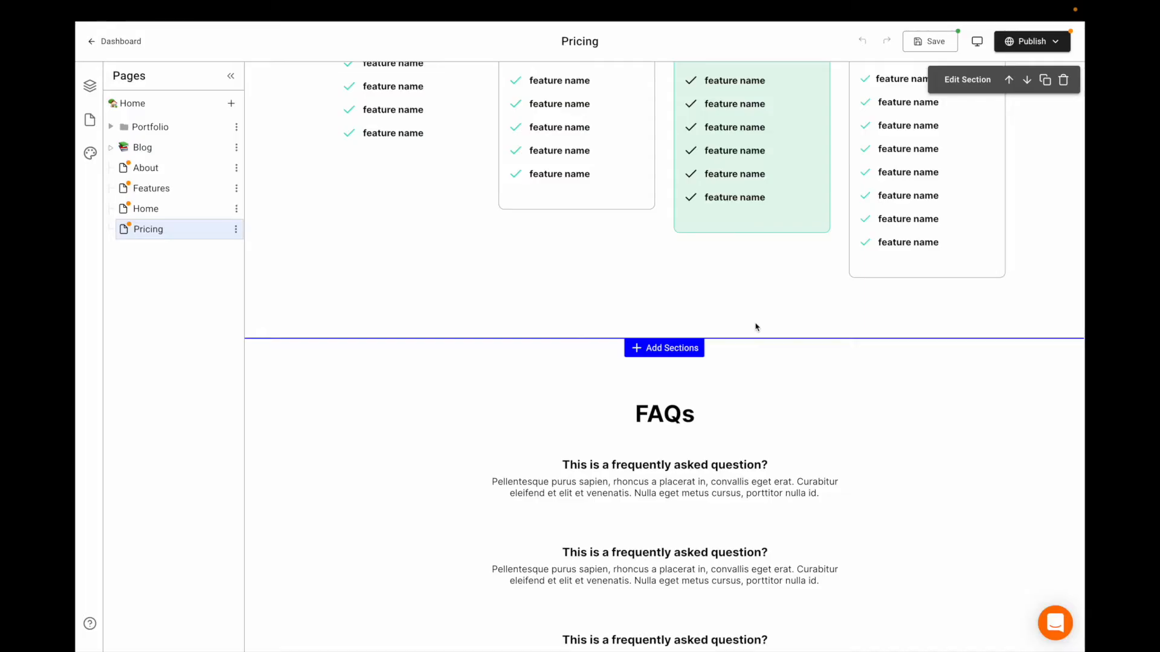
Browse the Pricing layouts available for a new section without adding one, and review the page's FAQs and call to action
click(695, 357)
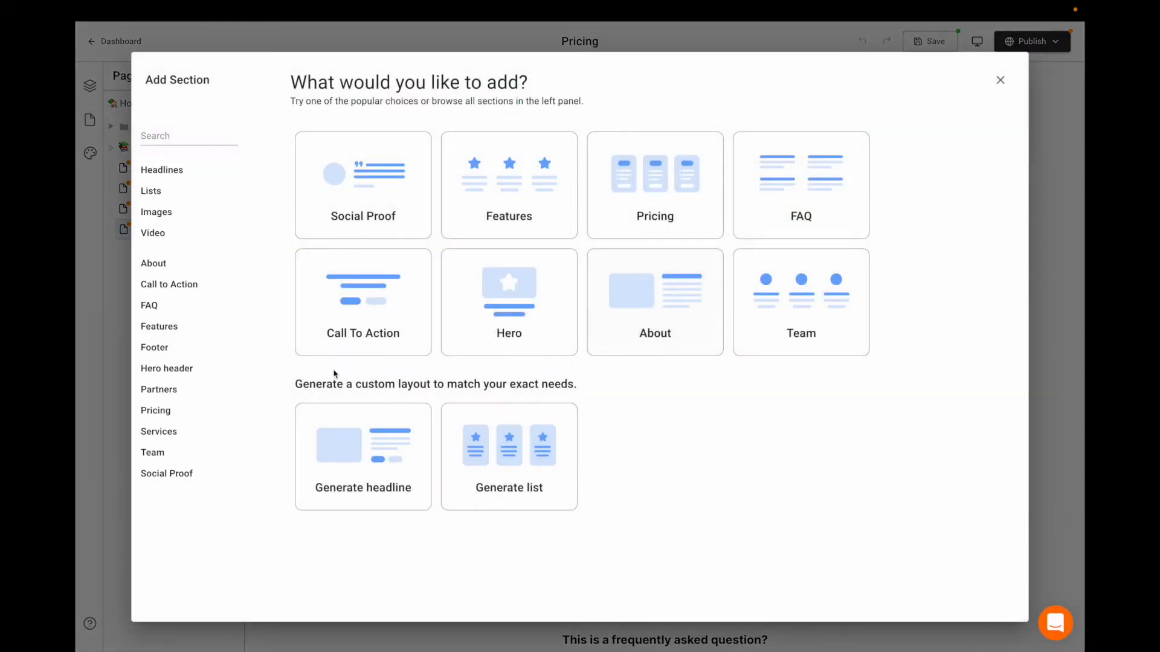
click(690, 223)
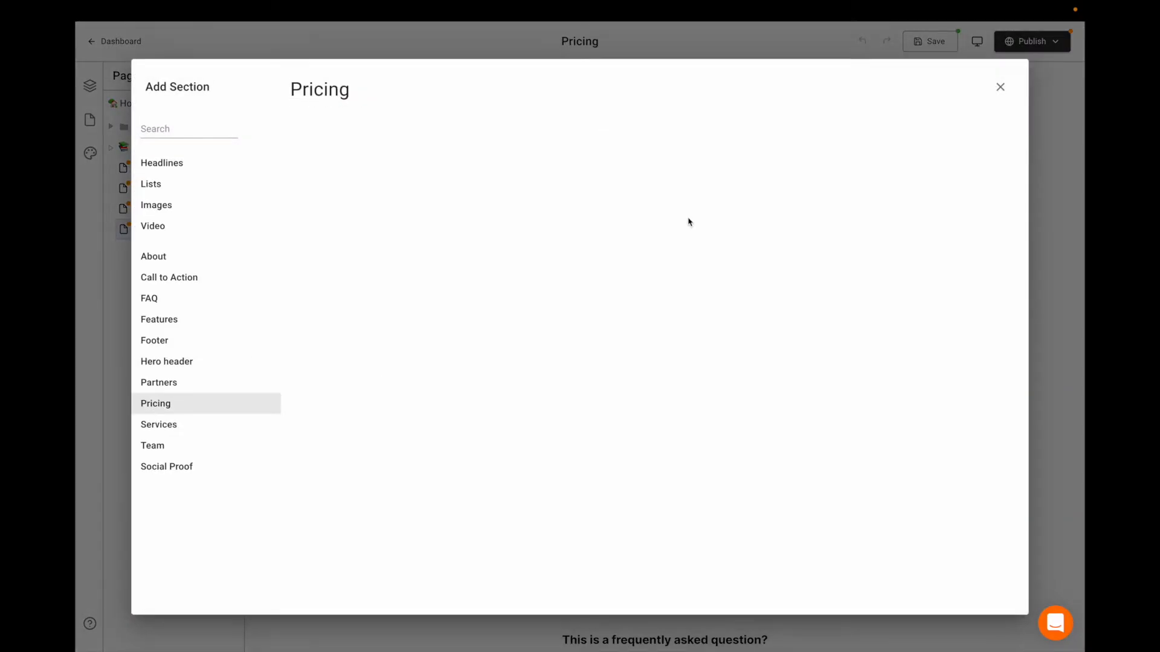
scroll(627, 385, down, 3)
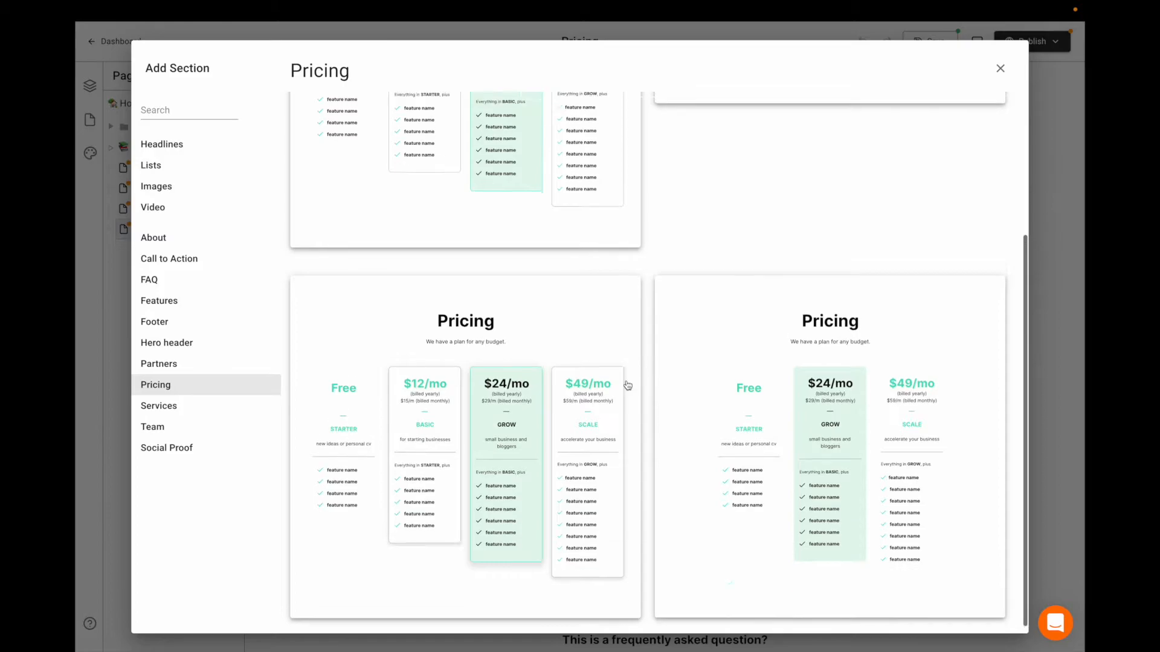
scroll(628, 386, up, 5)
click(1000, 69)
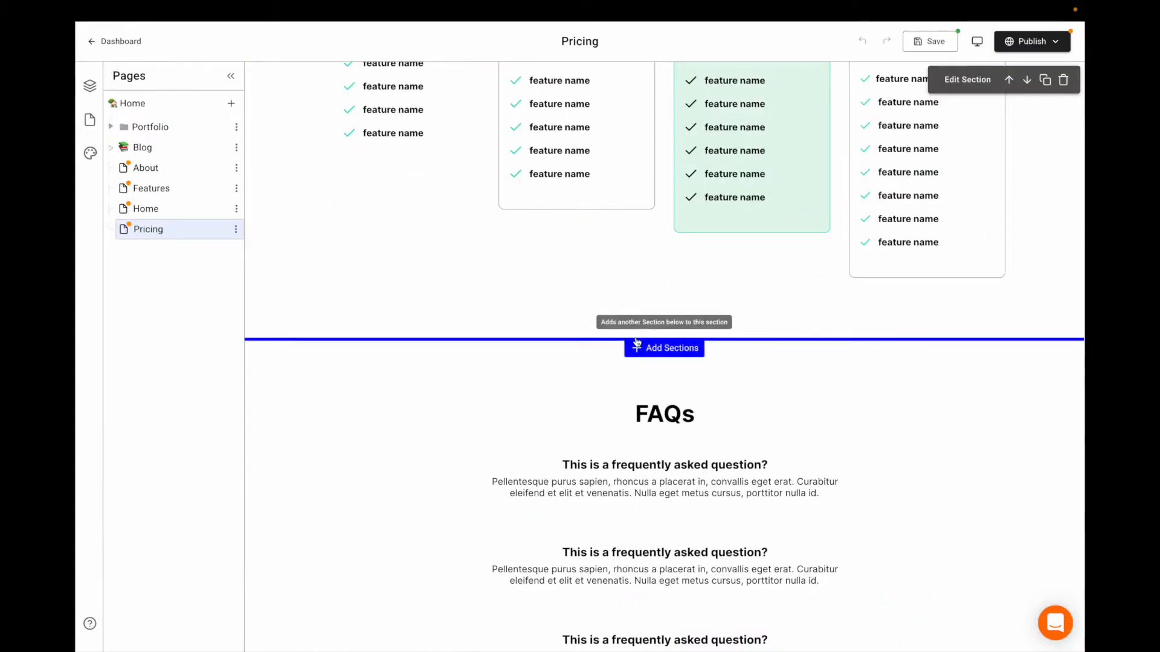
scroll(486, 408, down, 10)
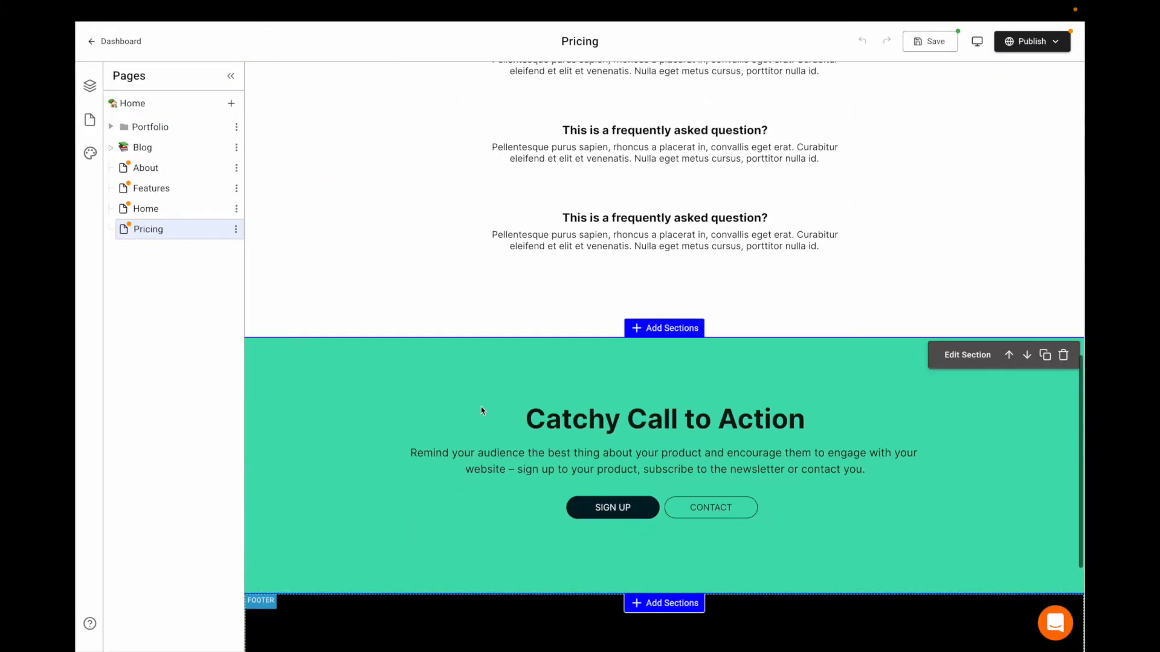
scroll(481, 411, up, 15)
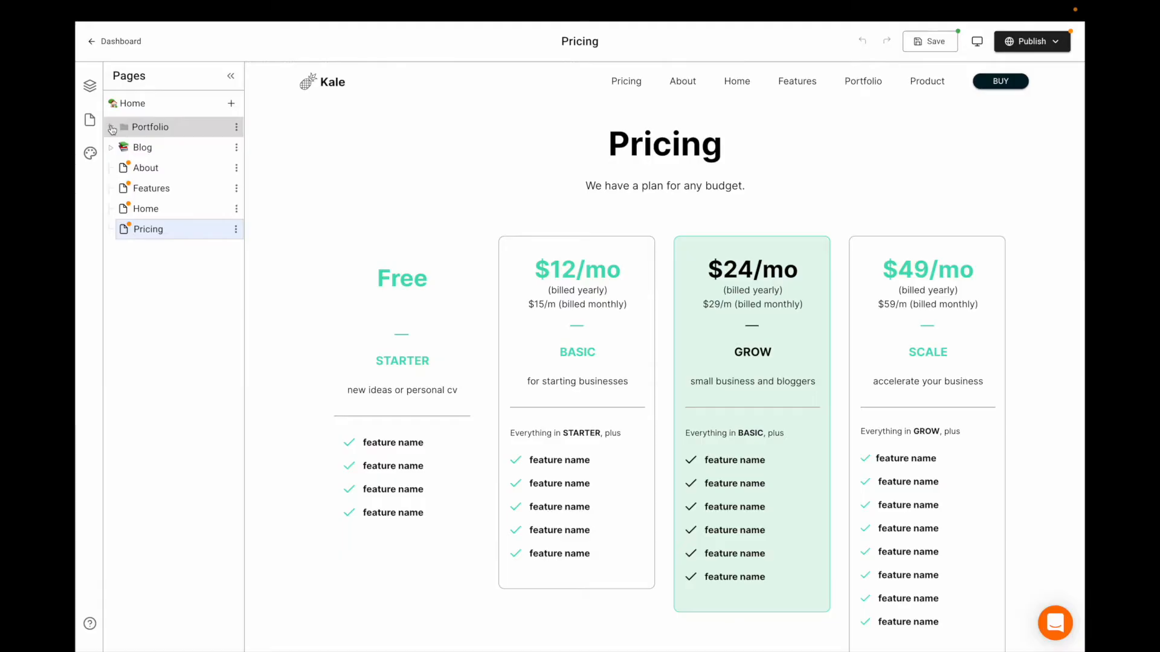
Open the Portfolio page inside the Portfolio folder and review its hero, portfolio cards and Category sections
click(112, 127)
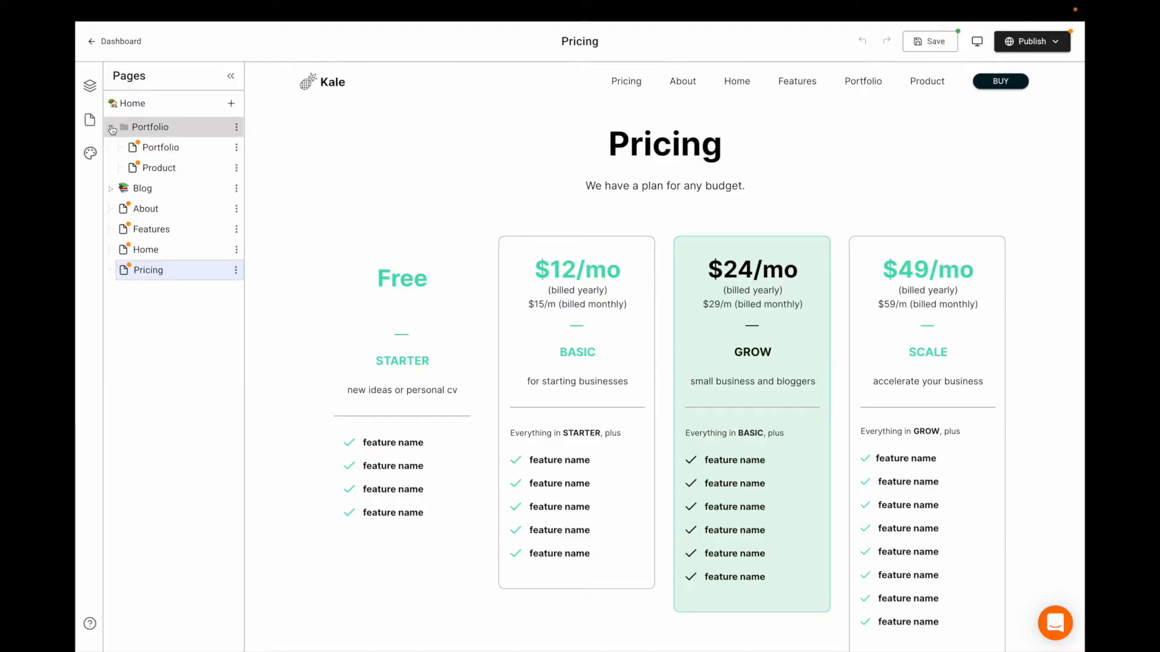
click(171, 154)
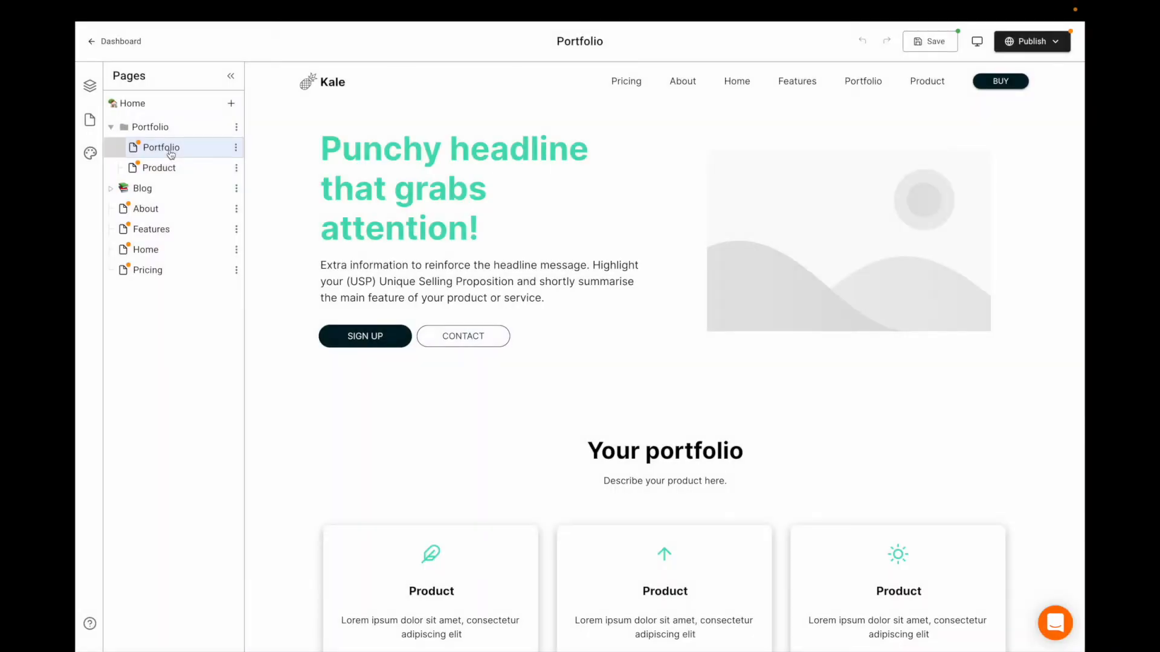
scroll(541, 436, down, 1)
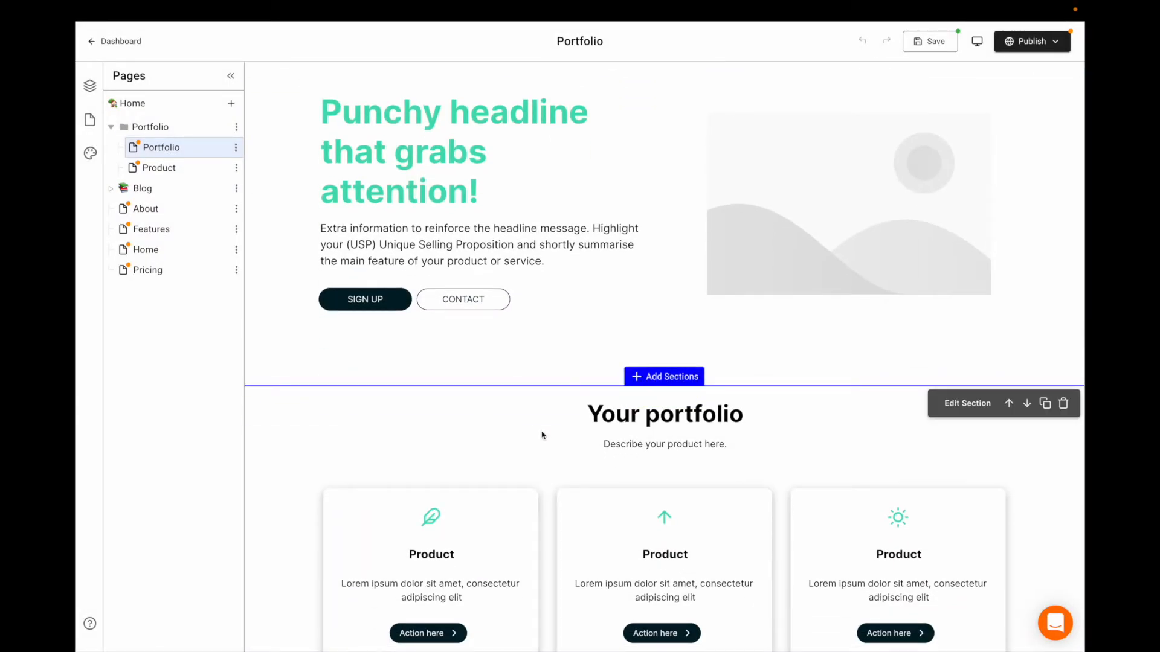
scroll(541, 435, down, 1)
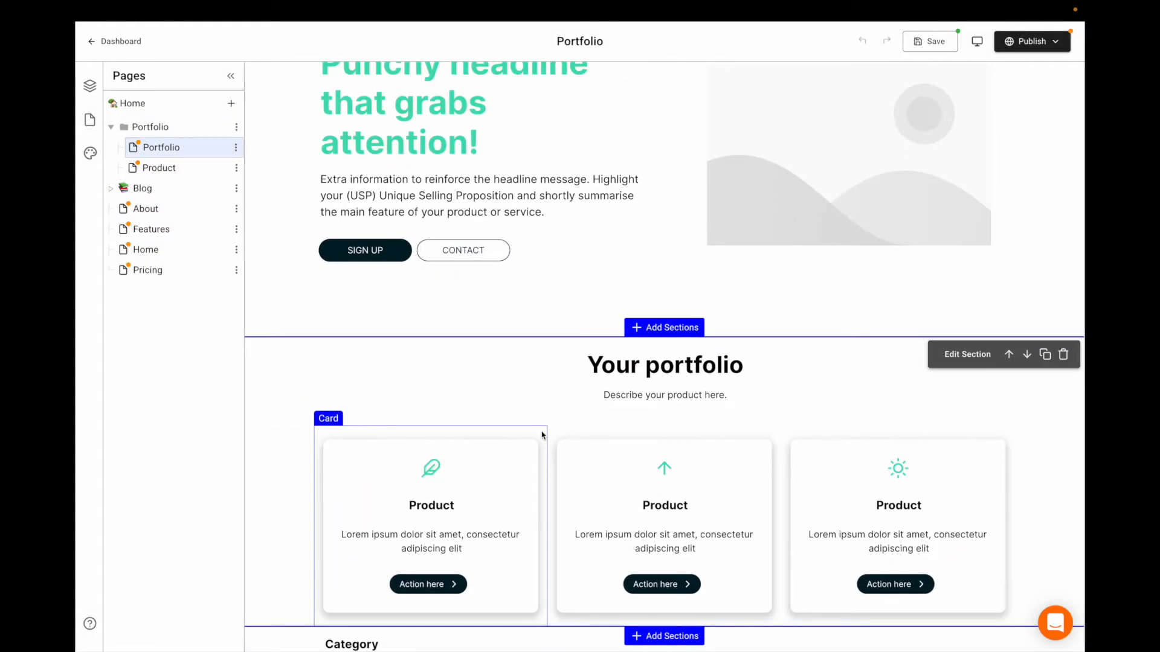
scroll(542, 435, down, 3)
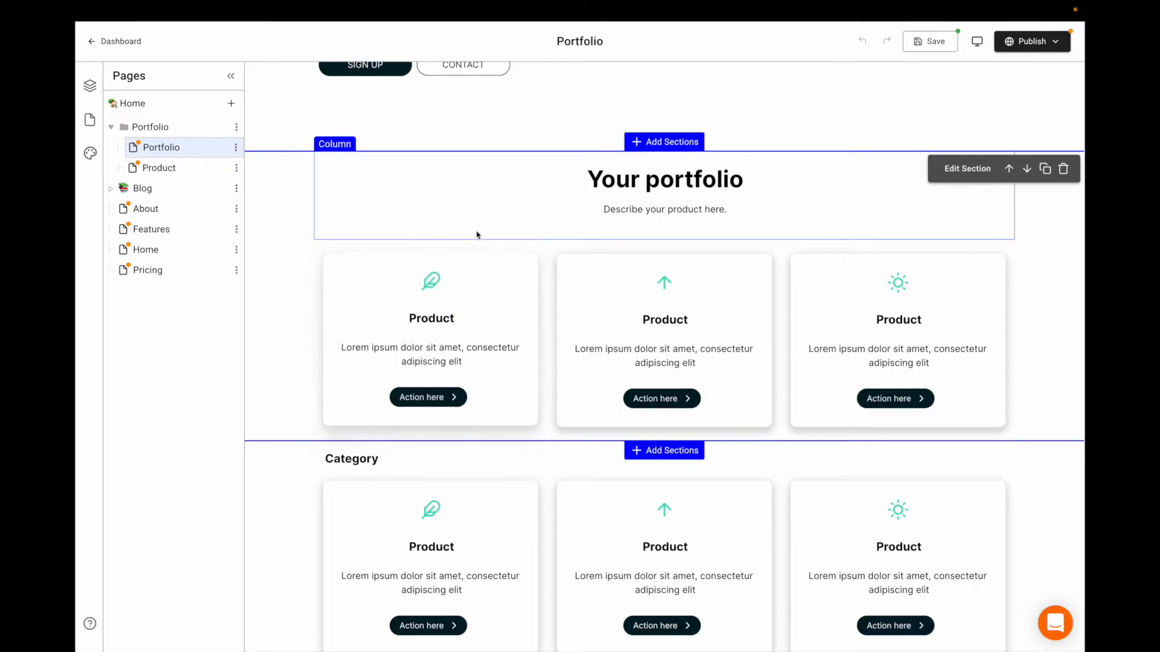
scroll(466, 305, down, 2)
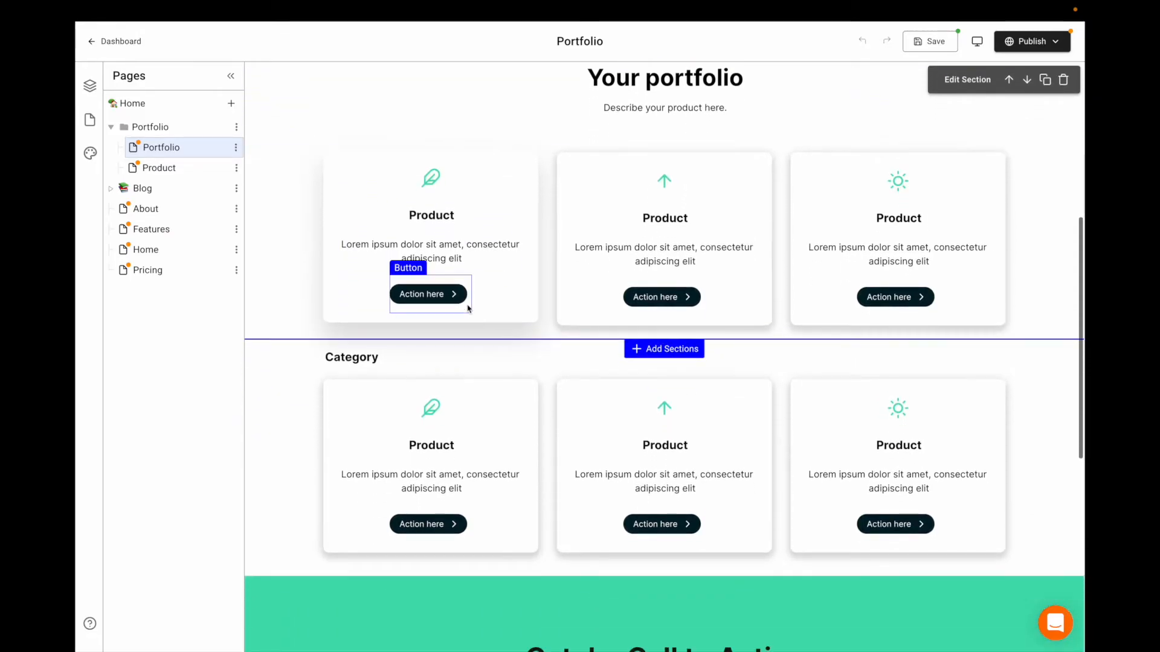
scroll(468, 308, up, 2)
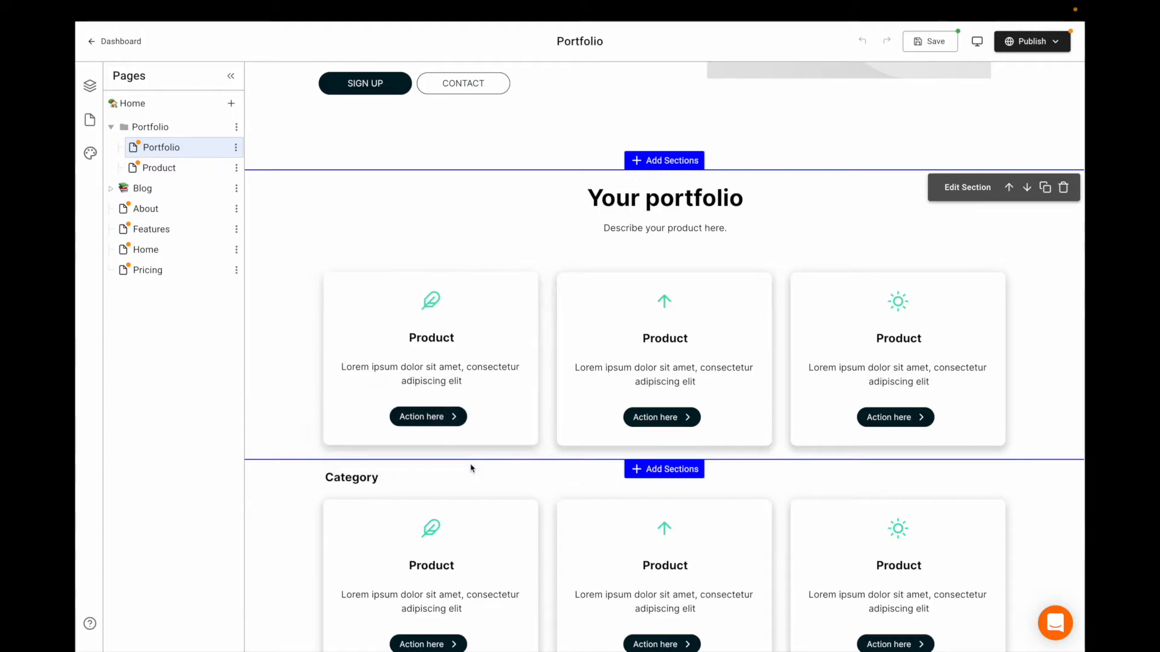
scroll(472, 468, down, 1)
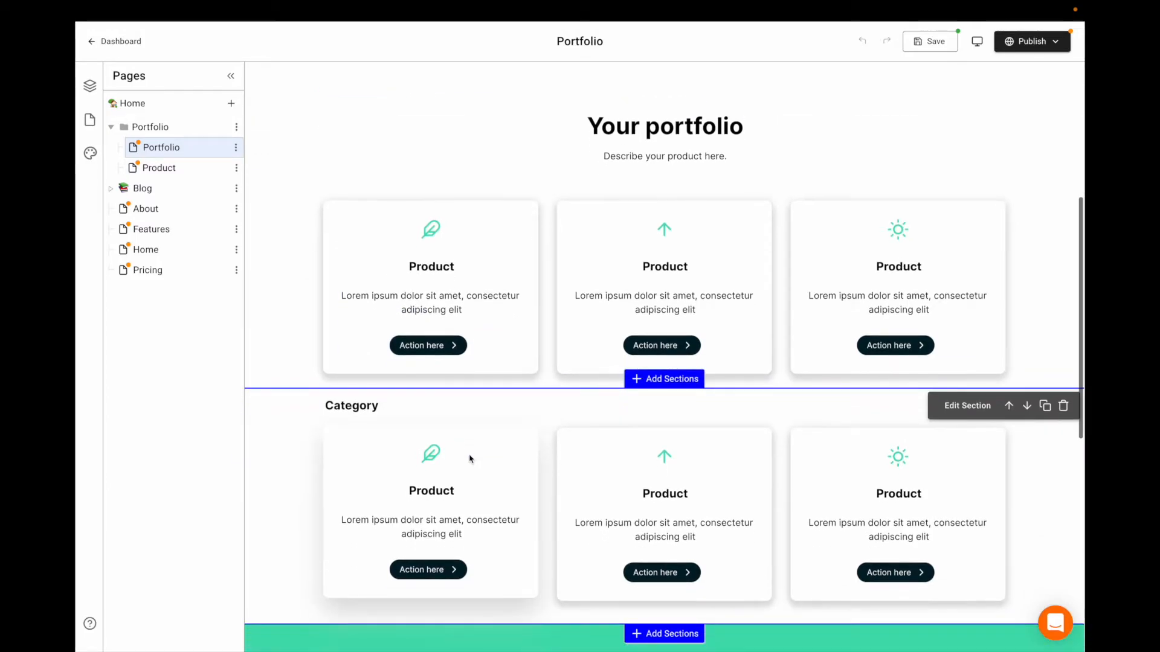
scroll(468, 324, up, 2)
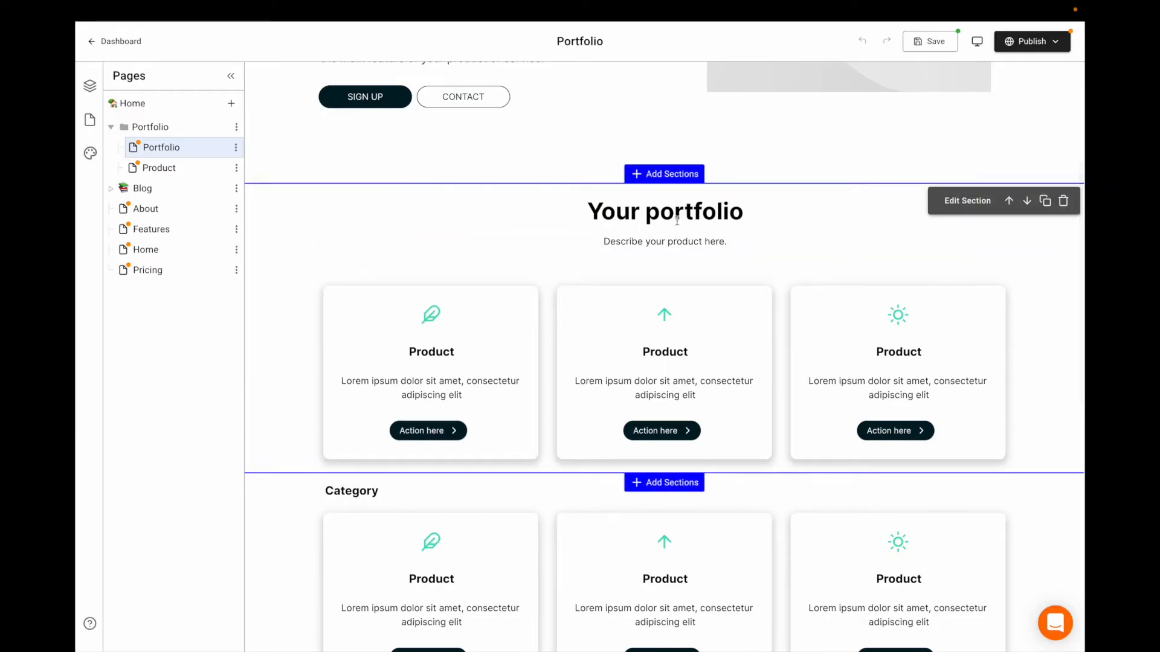
Replace the "Your portfolio" heading on the Portfolio page with "Products"
click(676, 218)
double_click(682, 216)
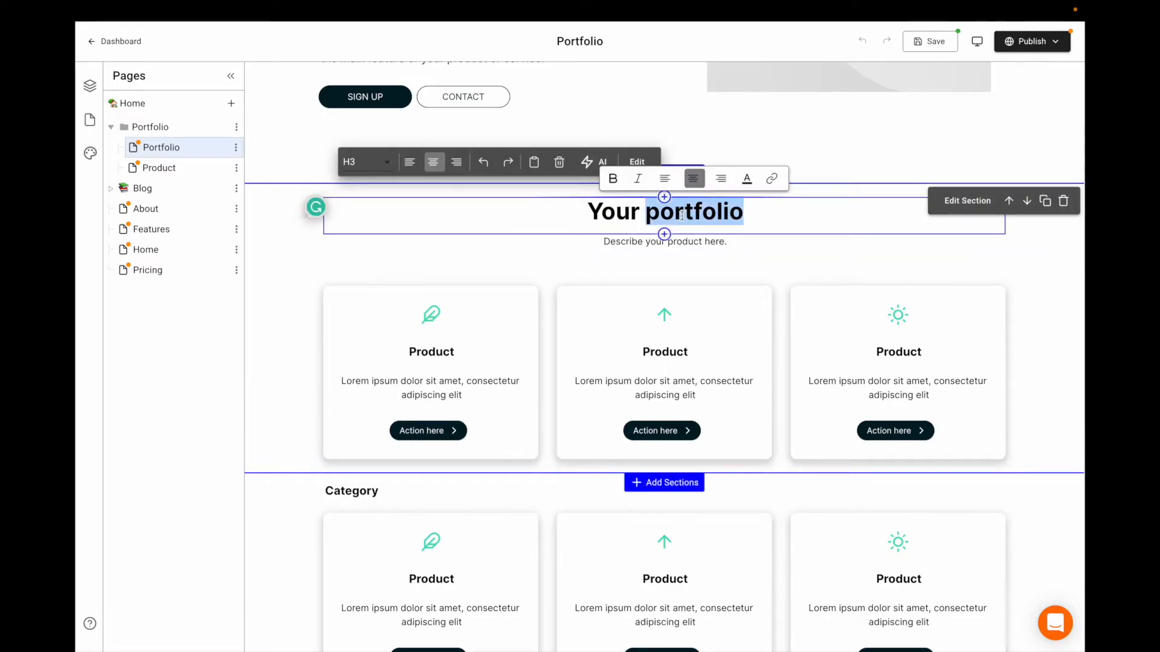
key(BackSpace)
key(BackSpace)
key(BackSpace)
text(Products)
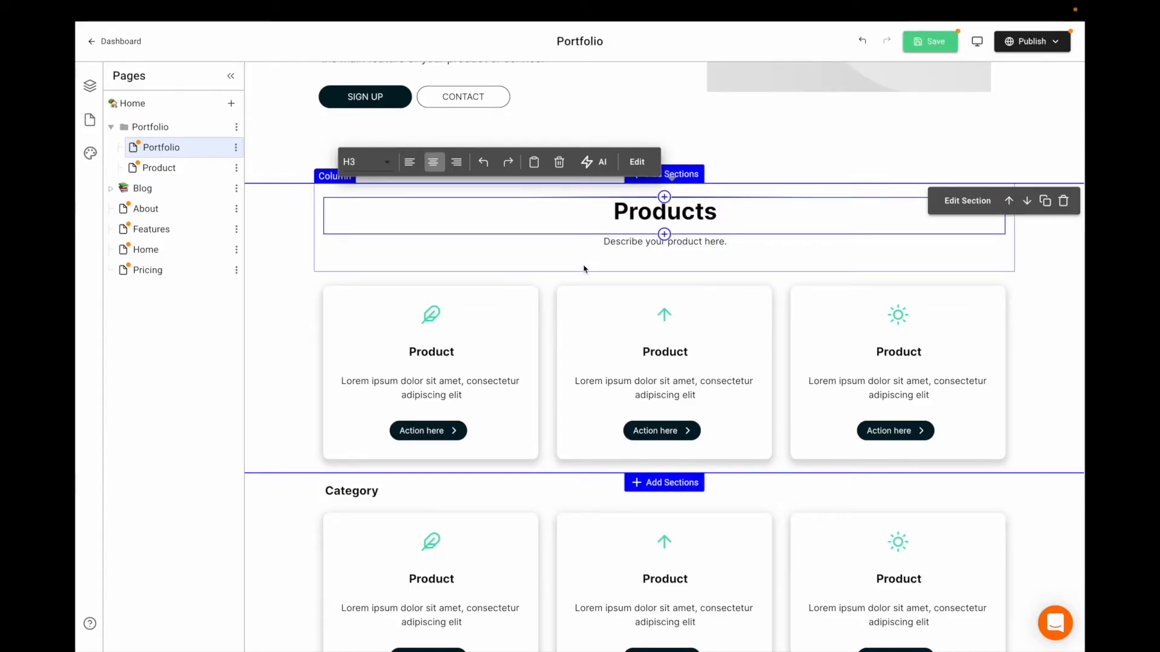
Change the title of the first card under the Products heading to "Product 1" and deselect its text
click(431, 315)
click(430, 348)
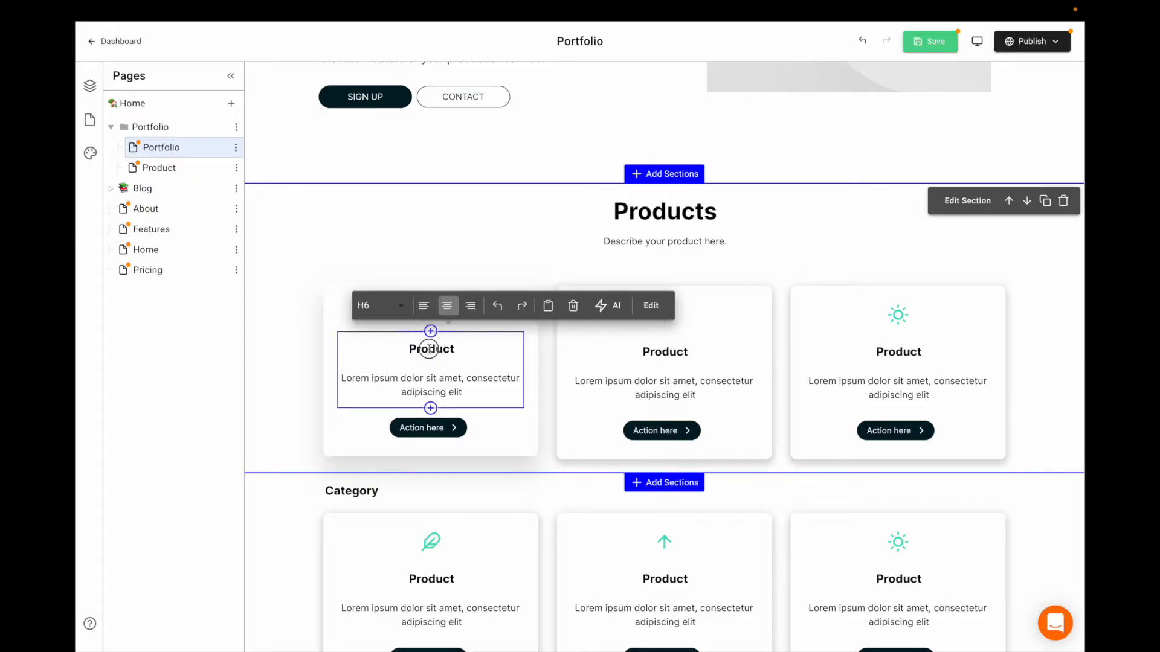
double_click(429, 348)
click(469, 356)
text(1)
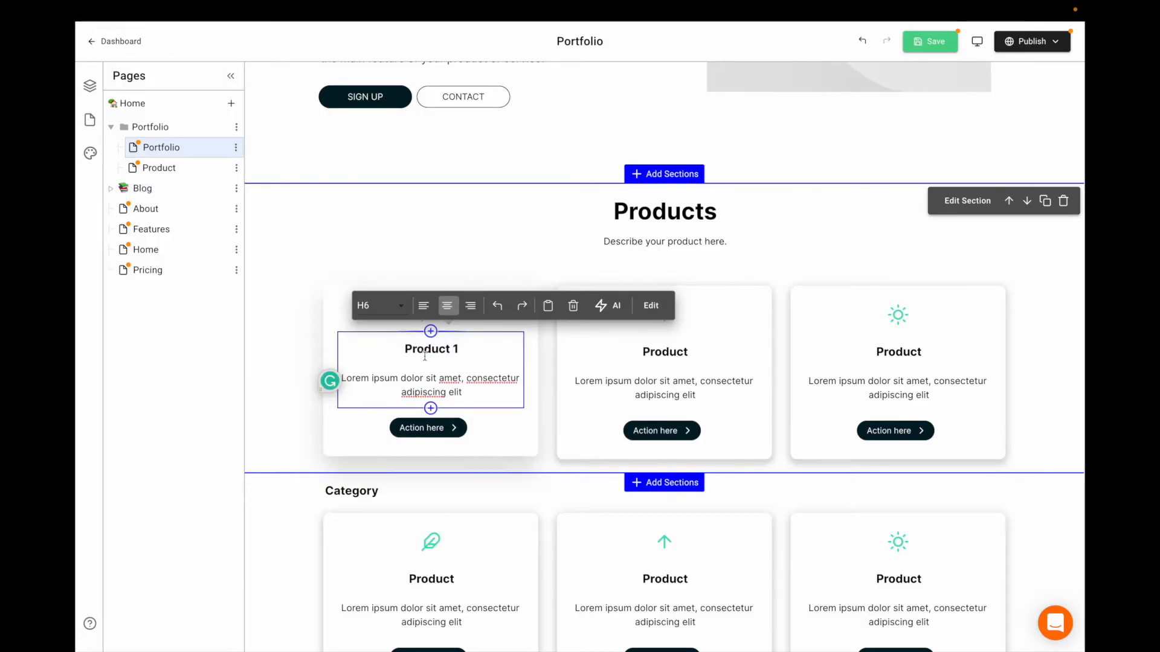
scroll(437, 228, up, 1)
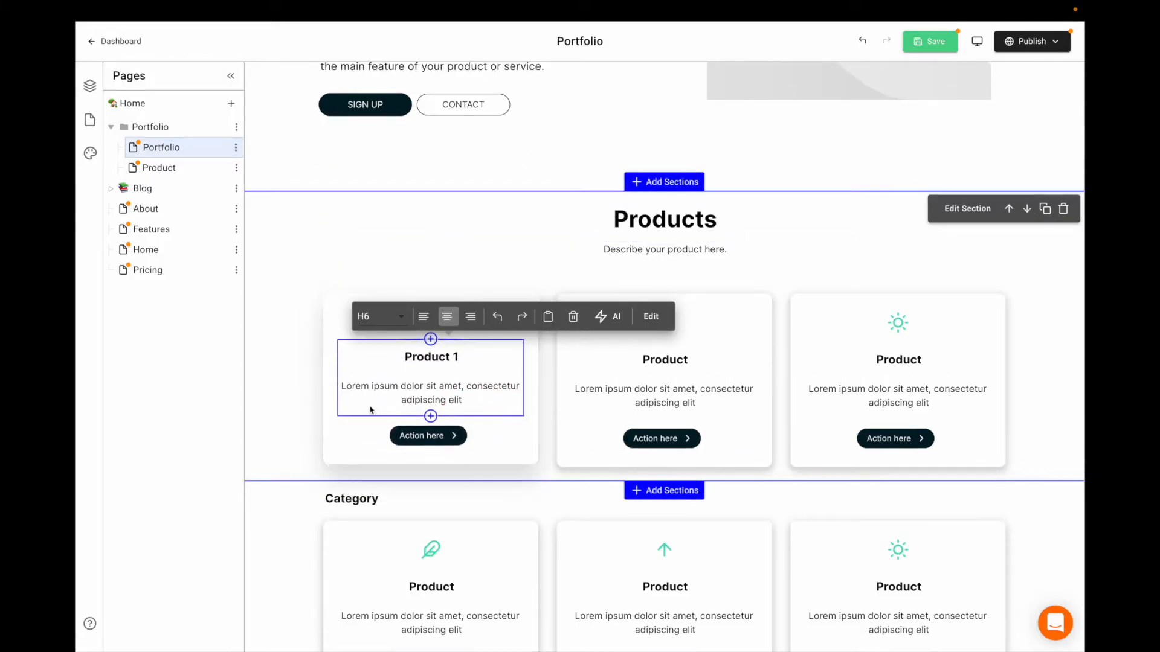
click(308, 357)
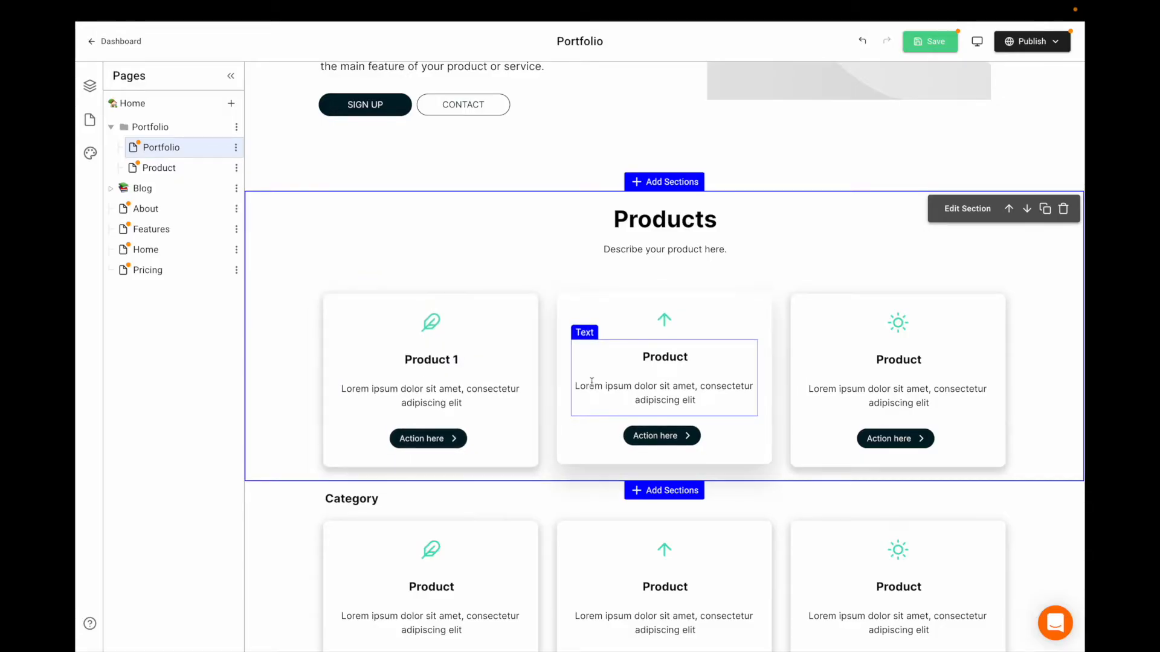
Add a Lists section below Products with four columns, card list, headline, images and buttons, leaving icons off
scroll(628, 411, down, 1)
click(676, 445)
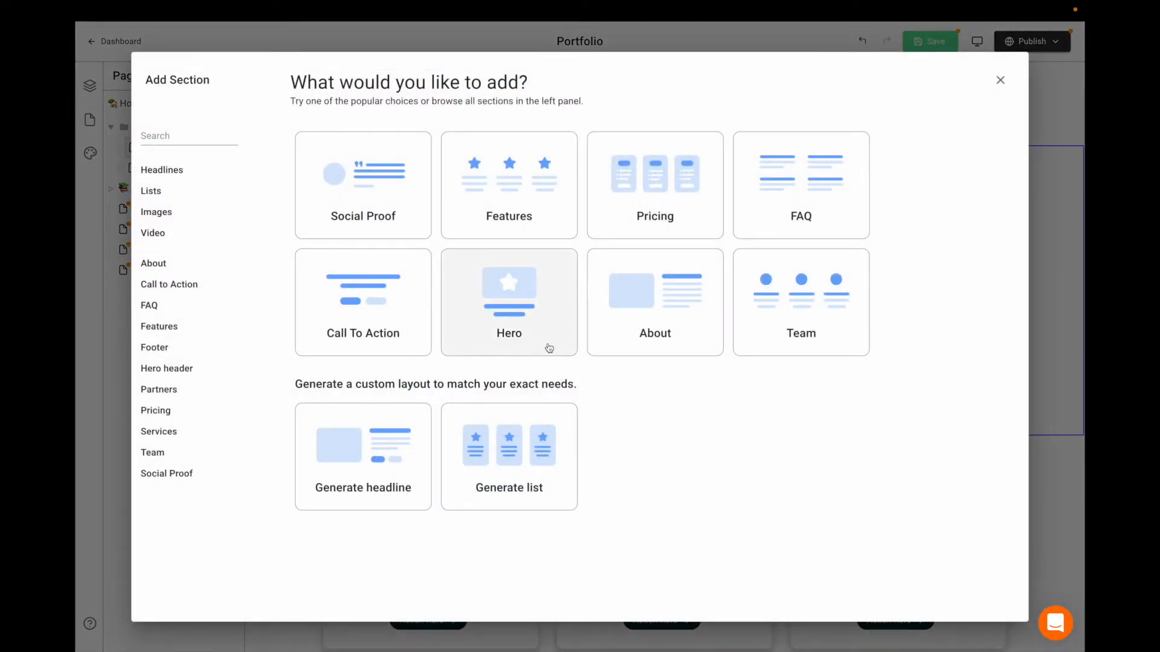
click(152, 192)
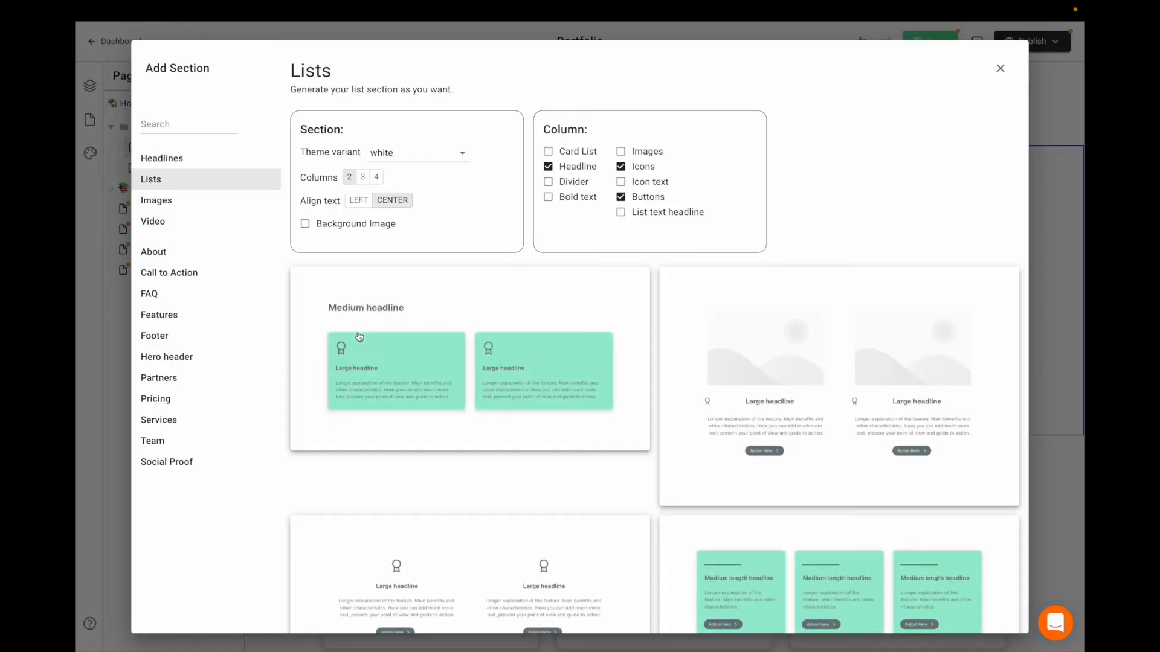
click(652, 156)
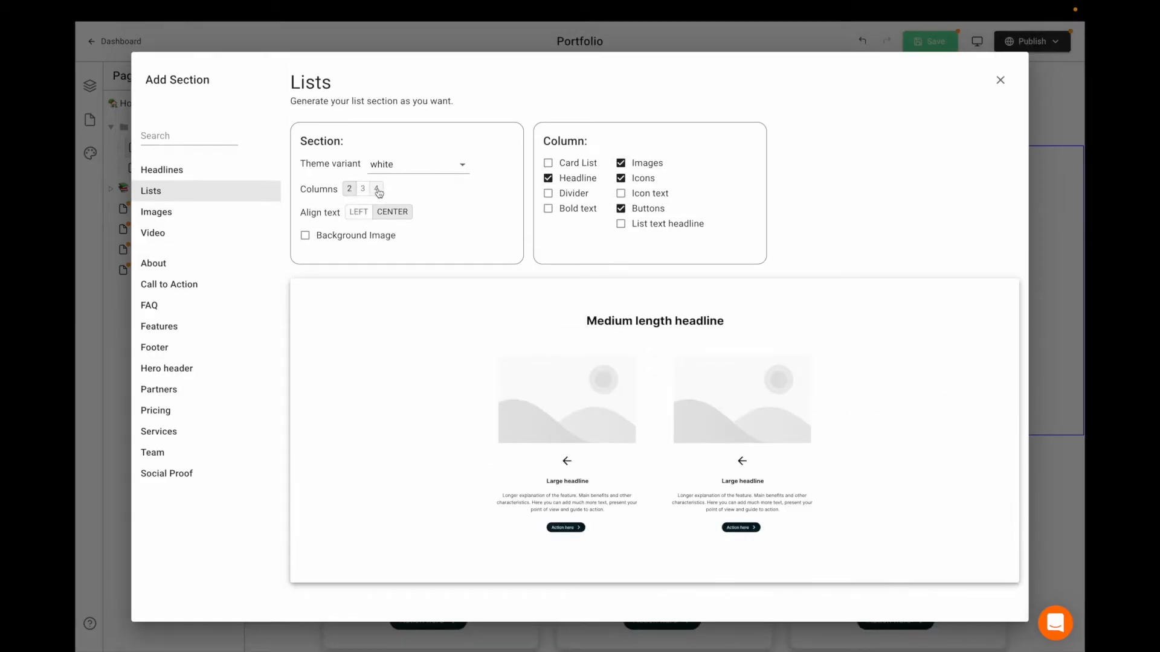
click(377, 189)
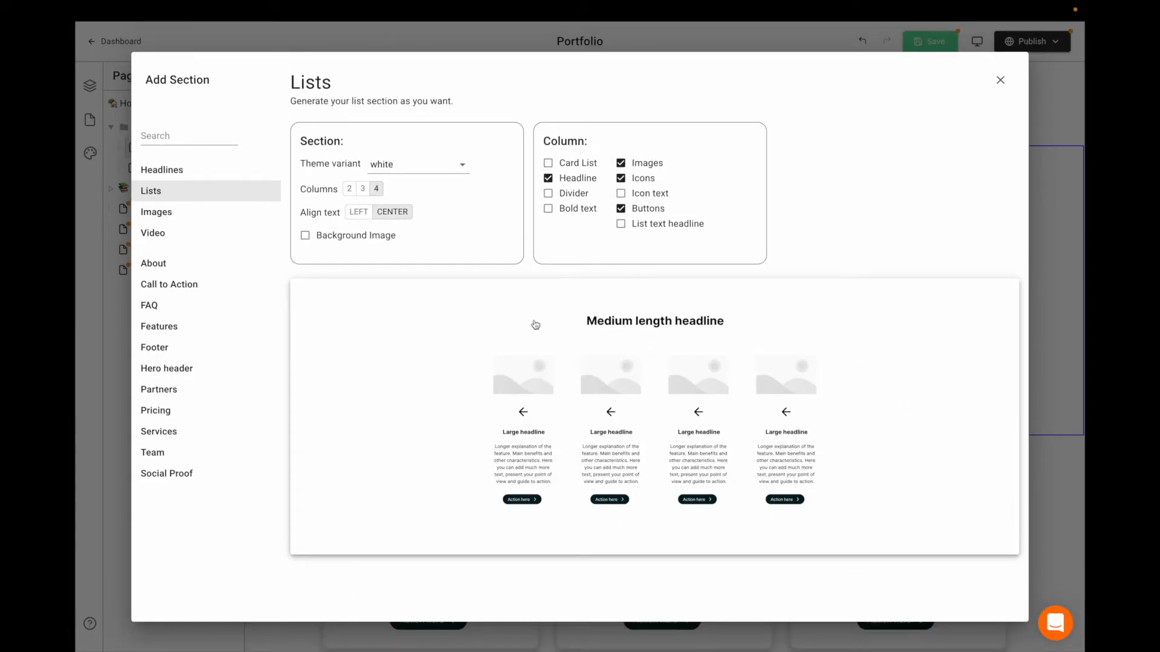
click(590, 166)
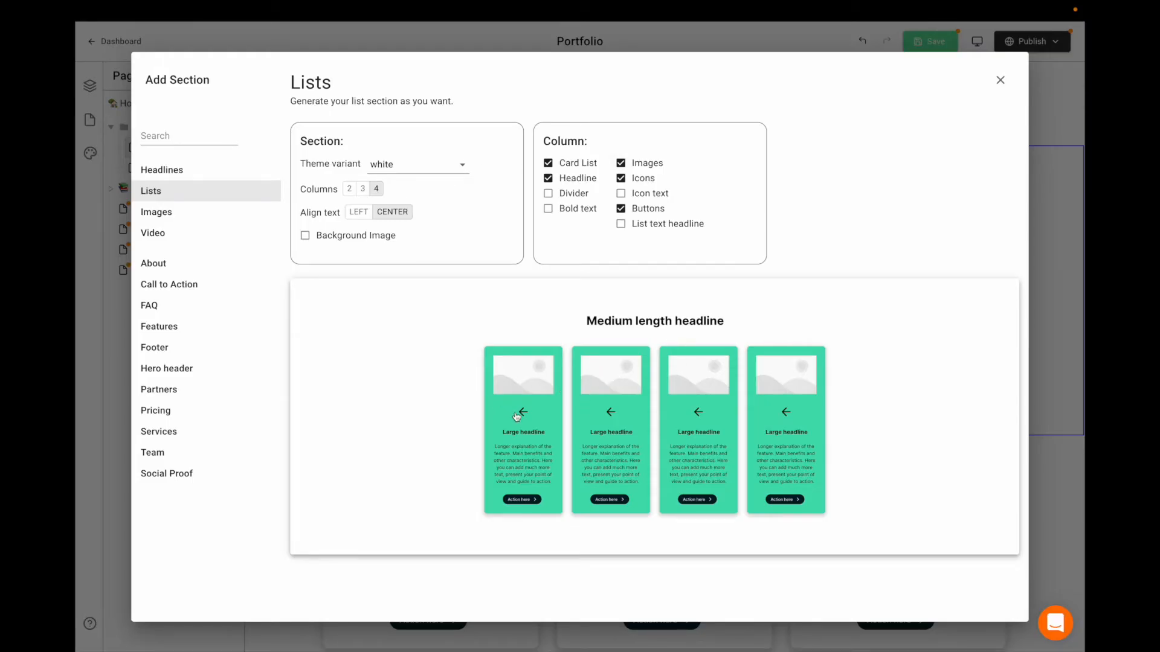
click(654, 179)
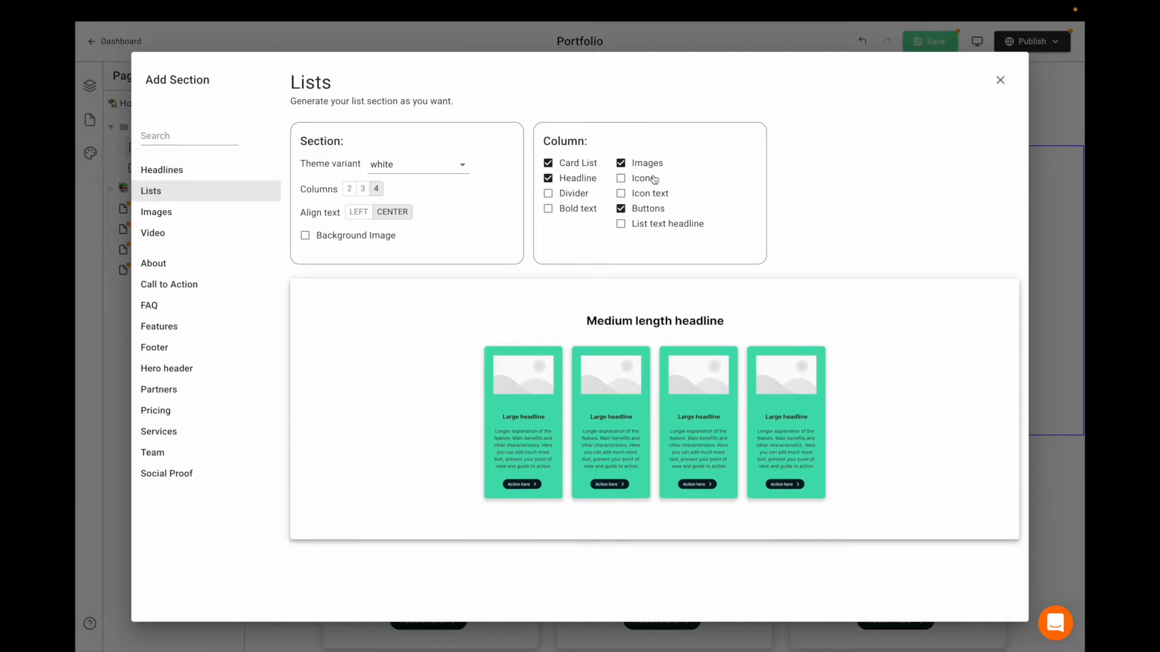
click(534, 341)
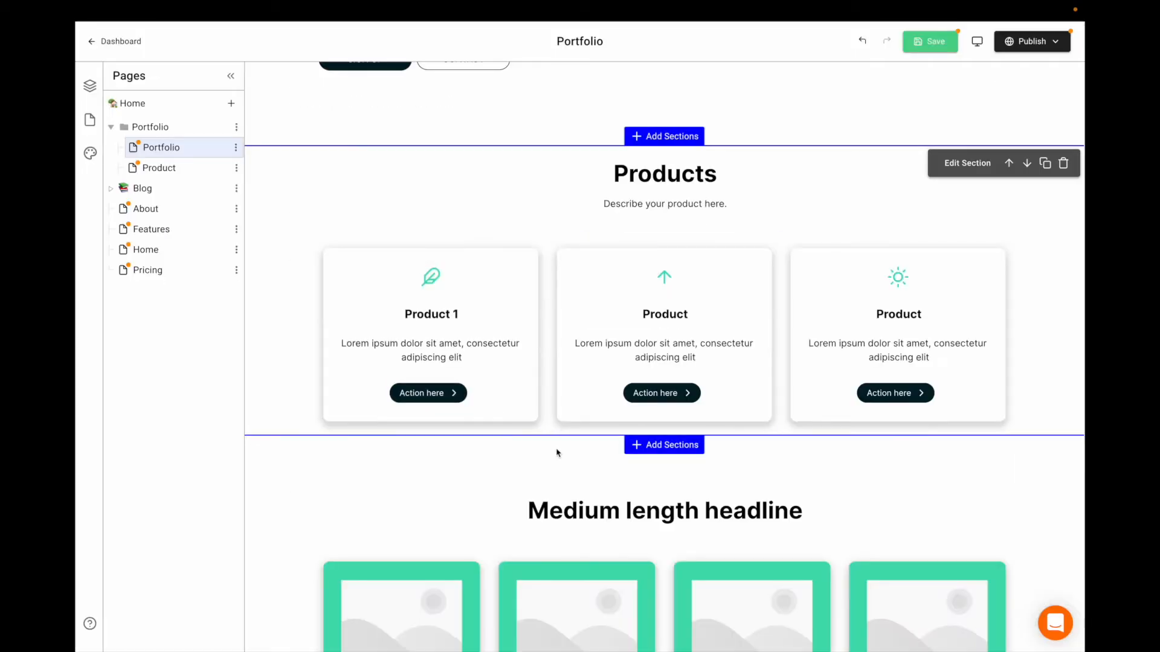
scroll(556, 453, down, 4)
scroll(552, 461, up, 2)
scroll(375, 357, down, 1)
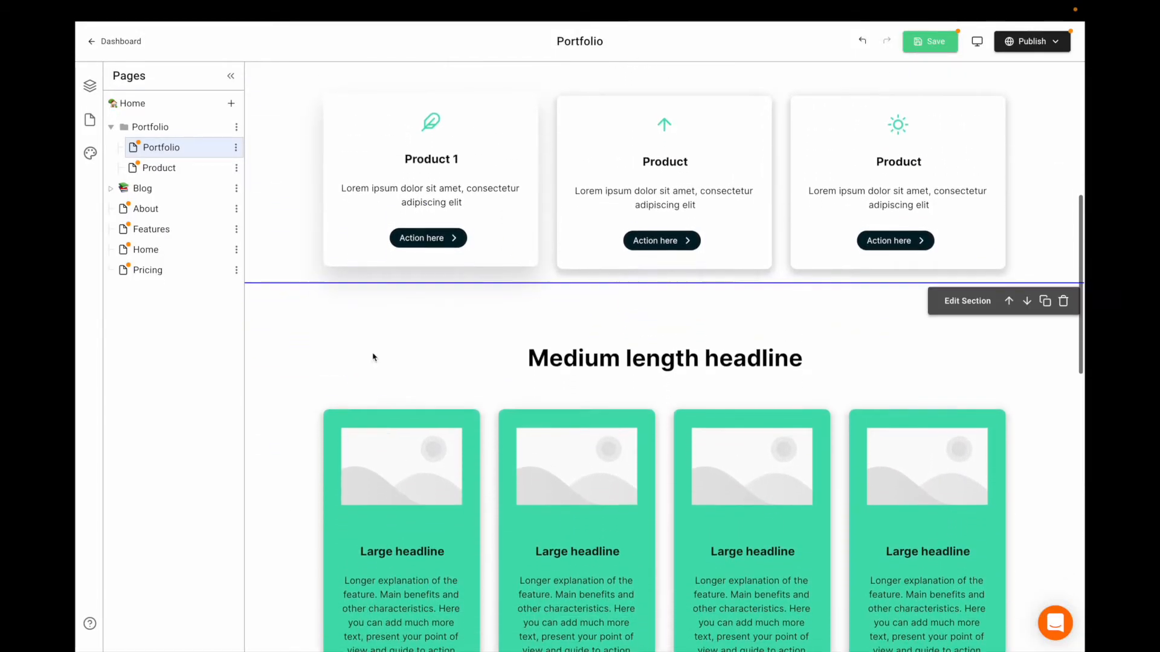
Replace the feather icon in the Product 1 card with an image component
scroll(438, 452, up, 3)
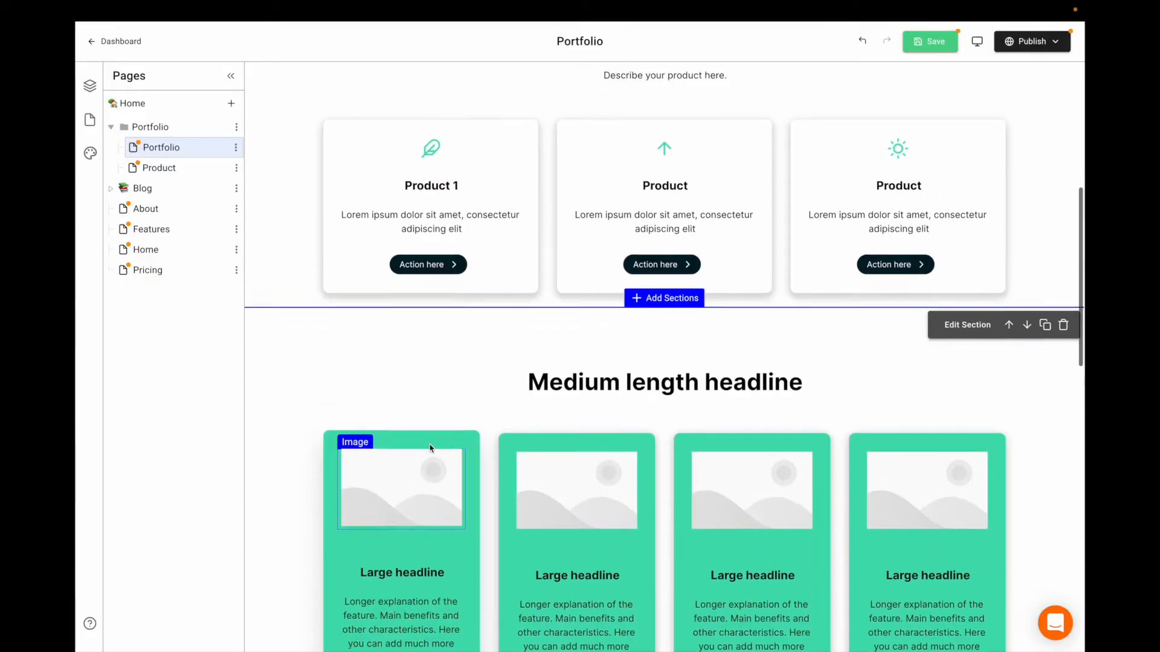
click(433, 216)
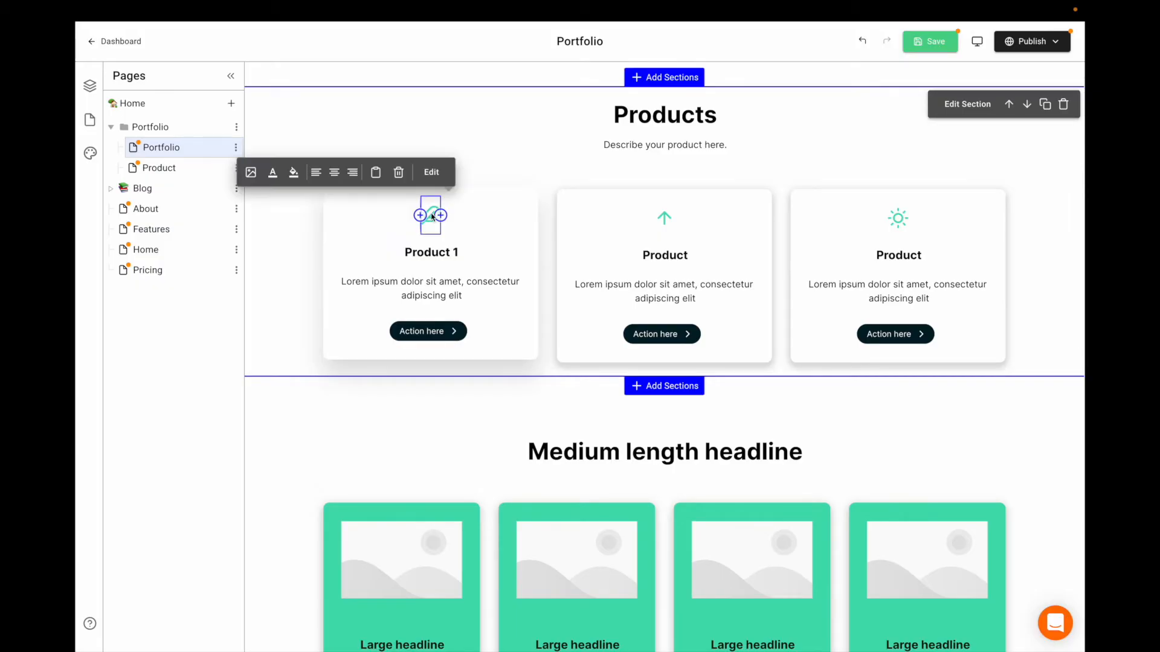
click(396, 175)
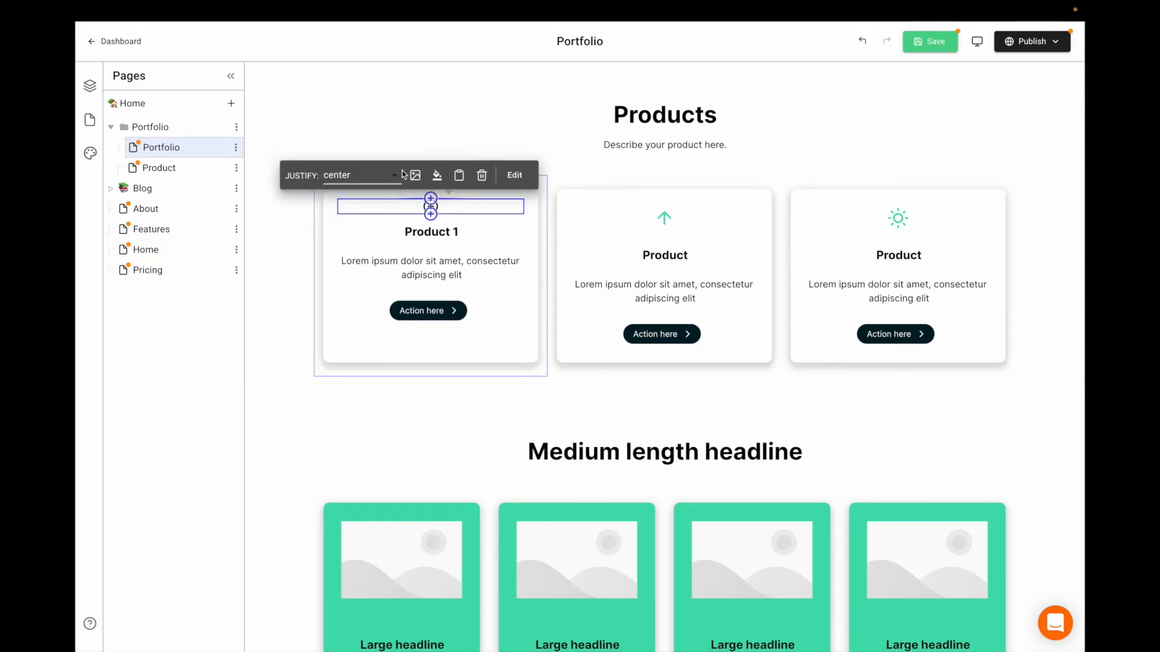
click(435, 209)
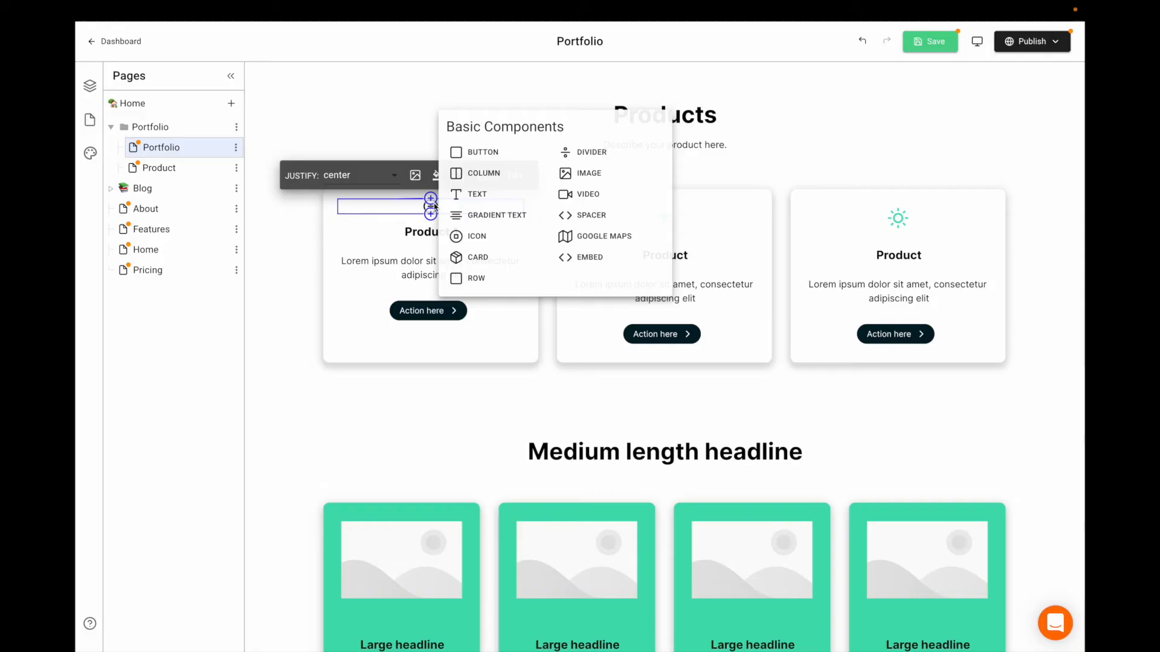
click(580, 173)
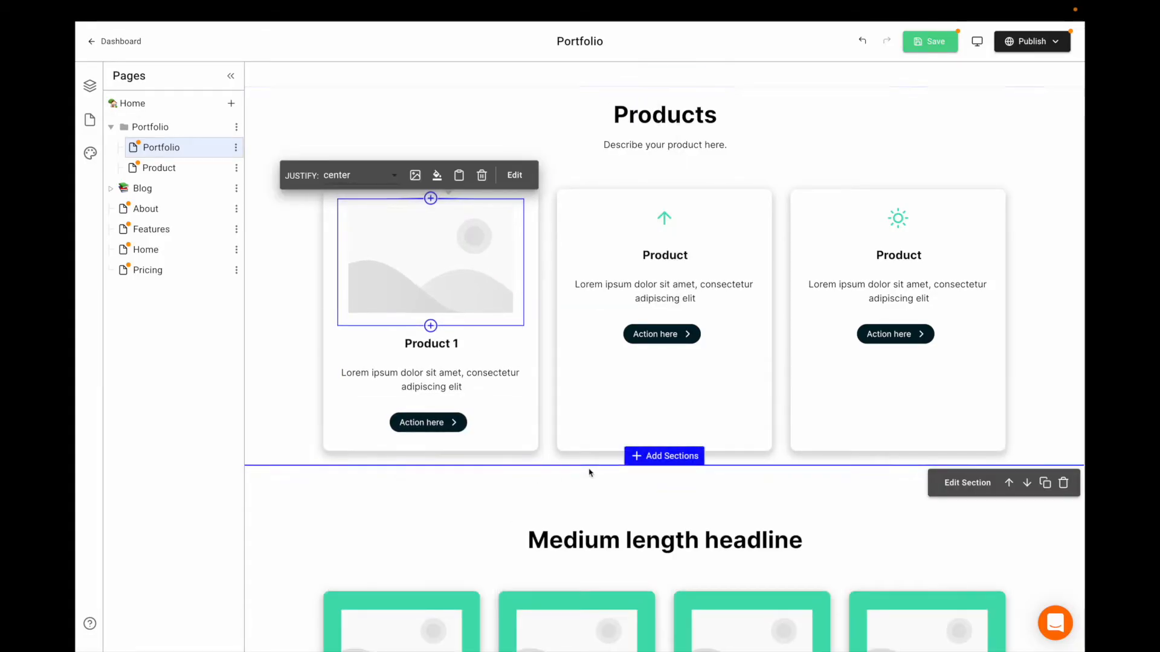
click(276, 357)
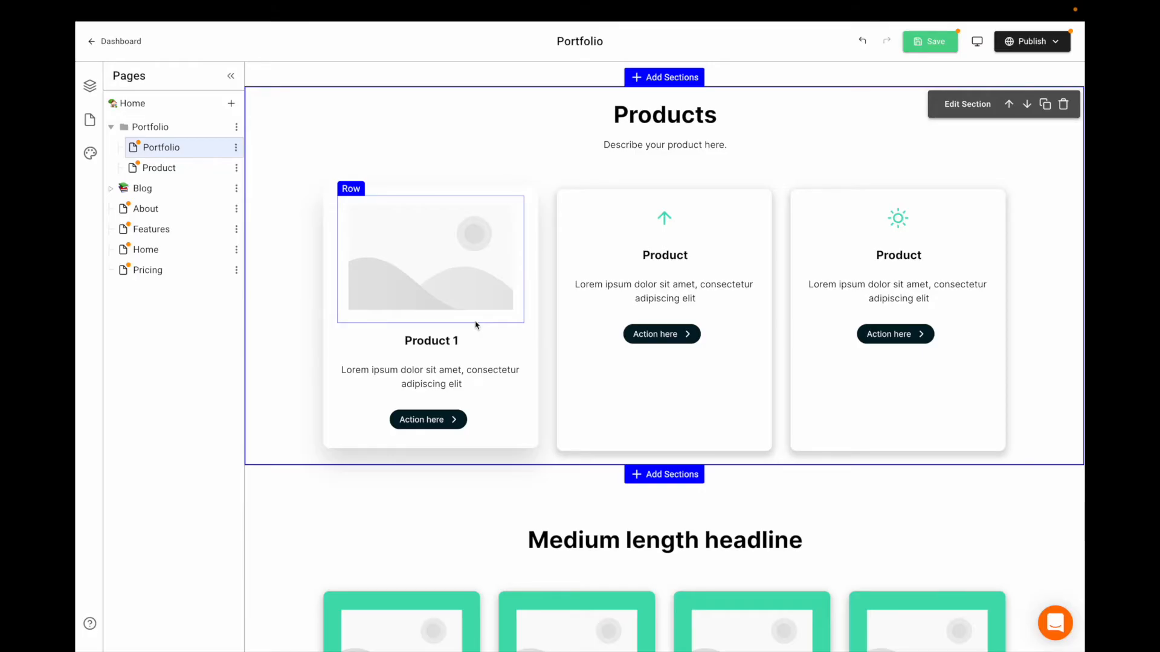
Examine the Product 1 image placeholder, the section description and the neighbouring cards in the Products section
click(478, 276)
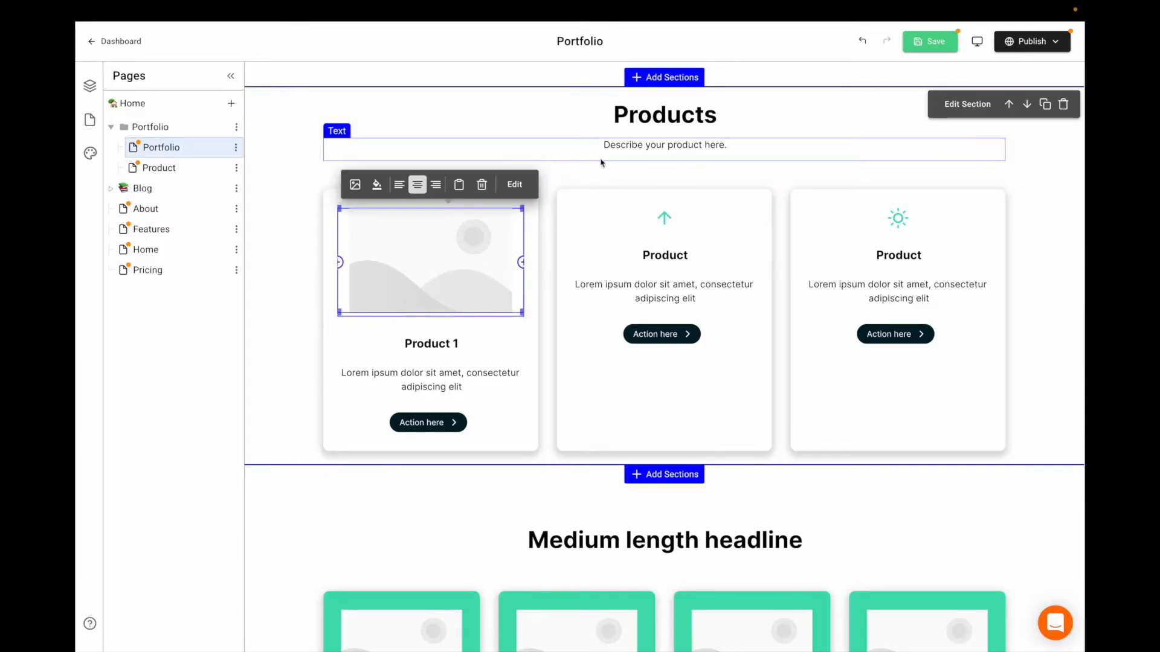
click(640, 150)
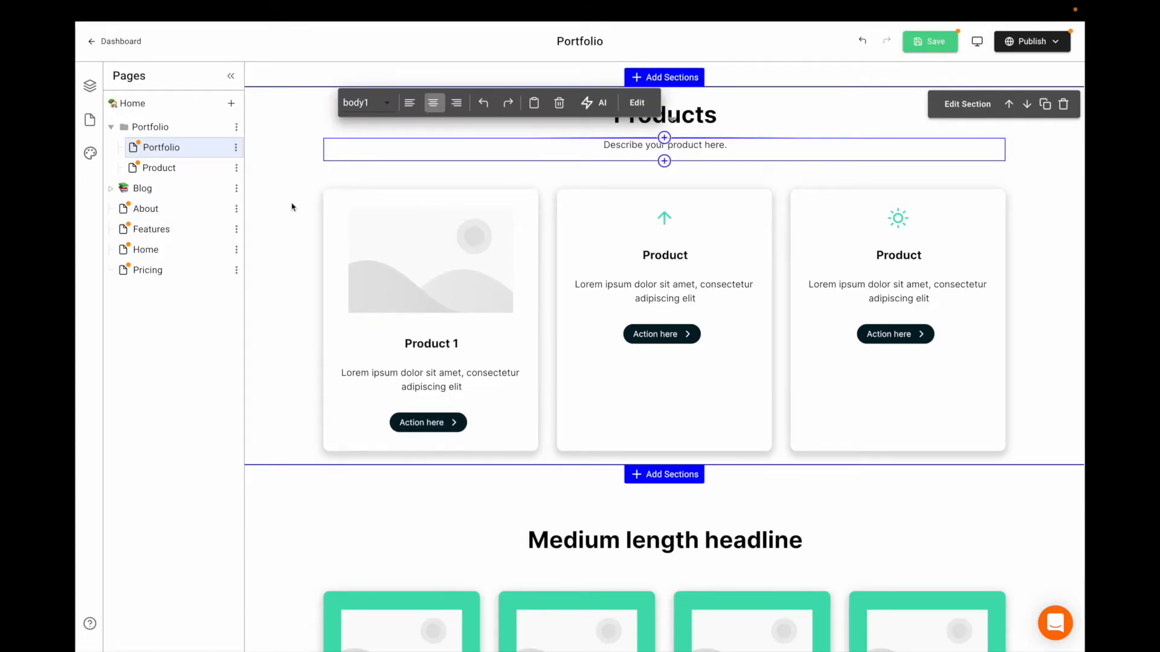
click(320, 292)
scroll(331, 313, down, 1)
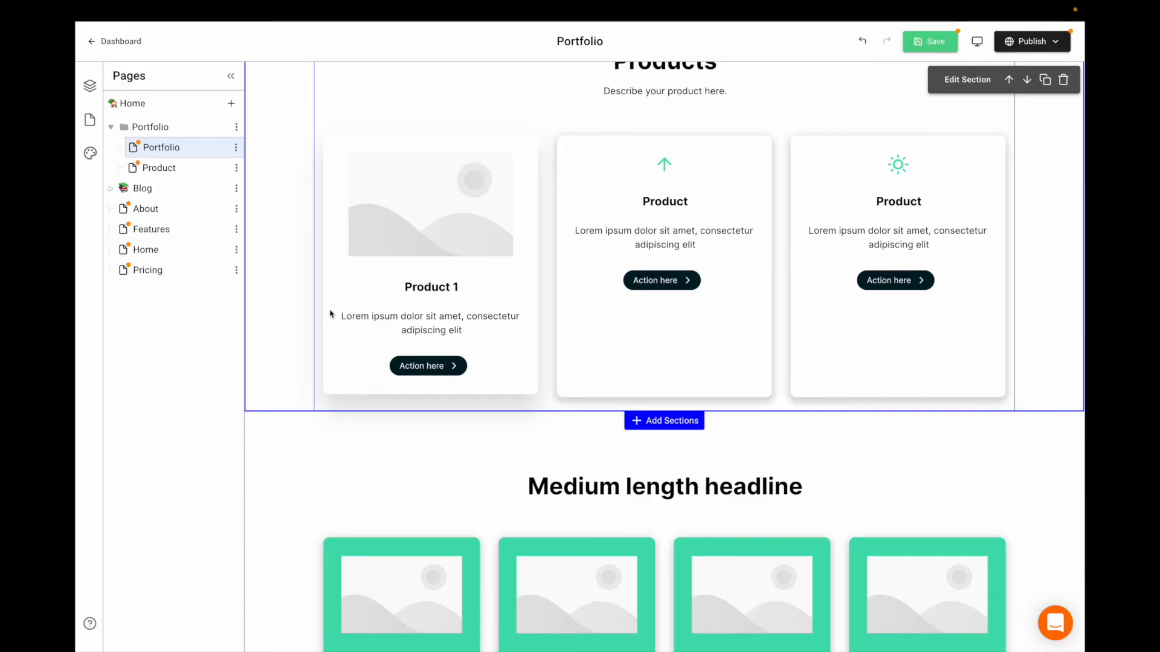
scroll(331, 313, up, 3)
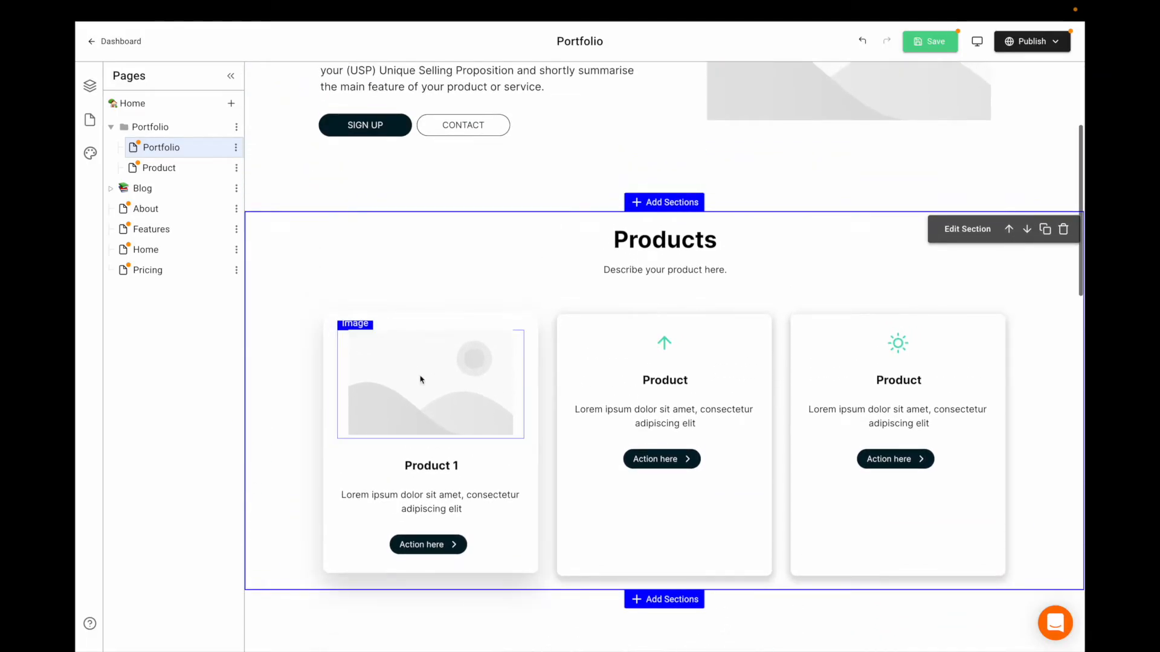
scroll(494, 339, up, 1)
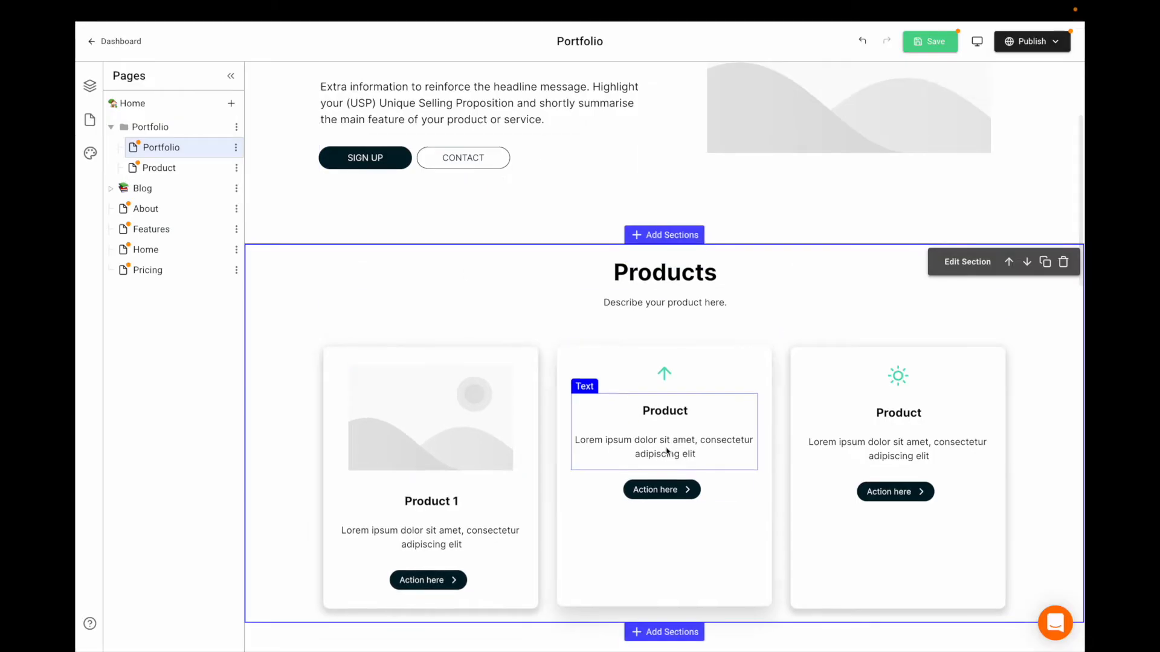
Delete the four-column list section between the Products and Category sections
scroll(569, 330, down, 3)
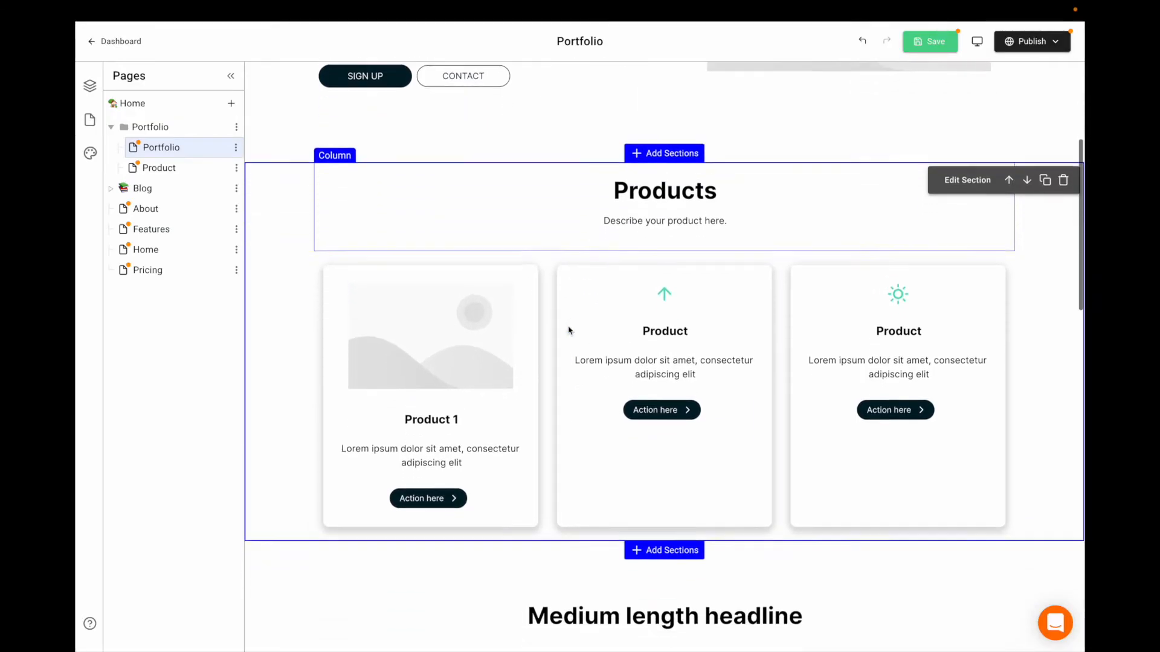
scroll(444, 345, down, 3)
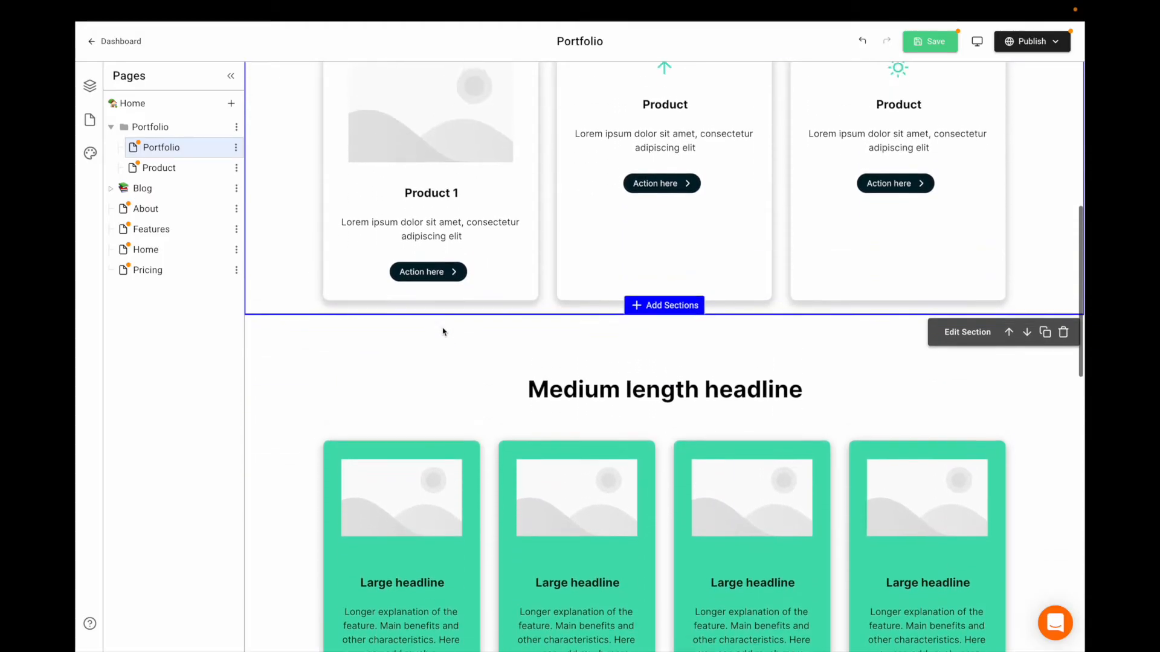
scroll(445, 328, up, 1)
scroll(694, 354, up, 3)
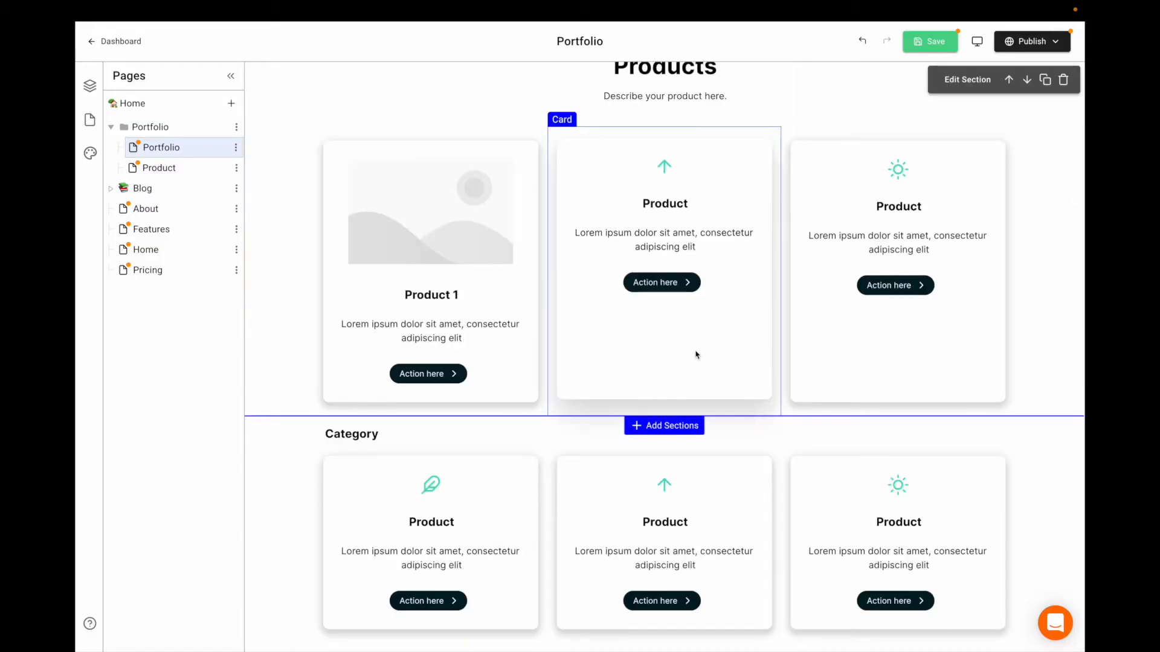
scroll(468, 313, down, 1)
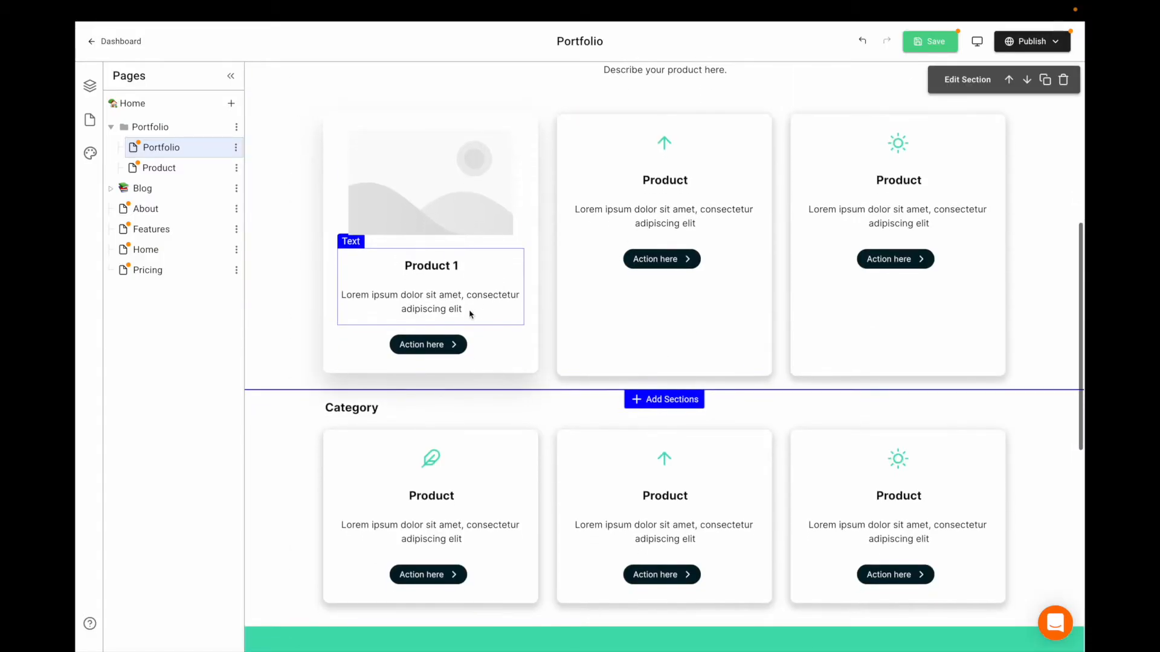
Open the Product page, leaving the Portfolio page without saving its changes, and review the top section
click(477, 215)
scroll(474, 212, up, 2)
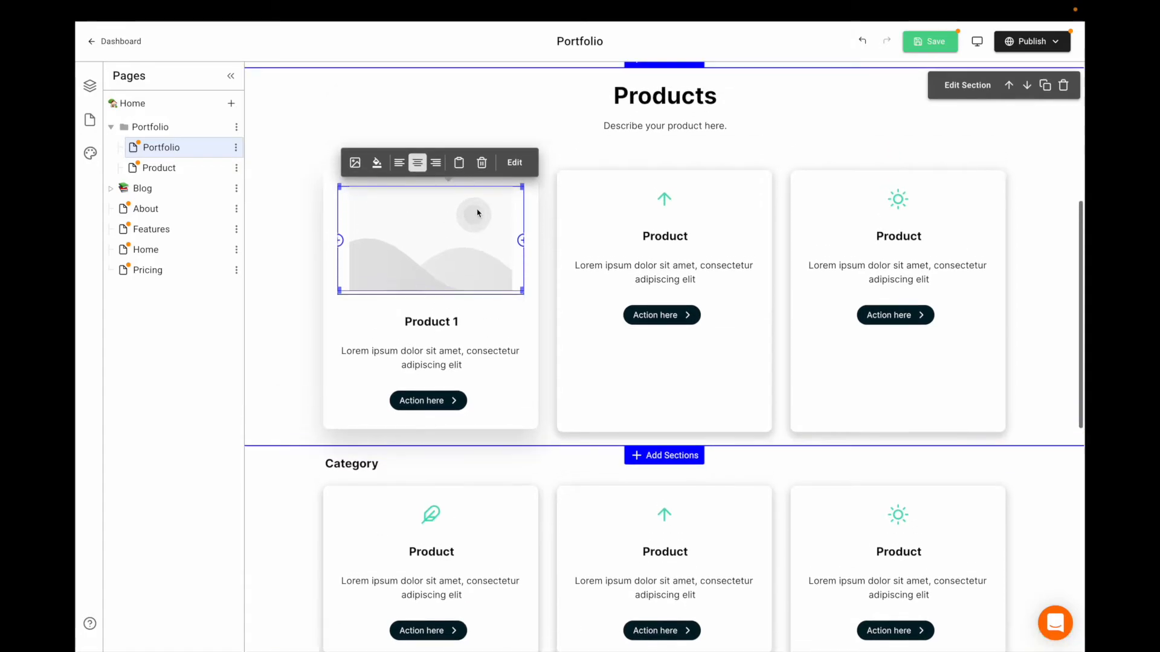
click(456, 400)
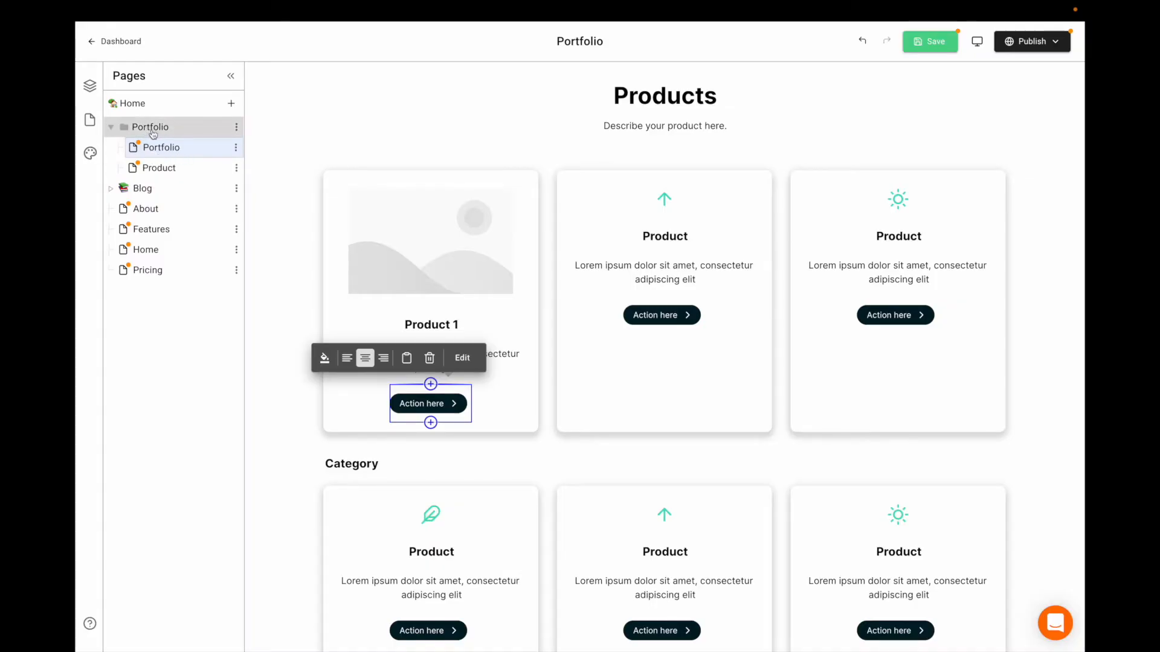
click(162, 173)
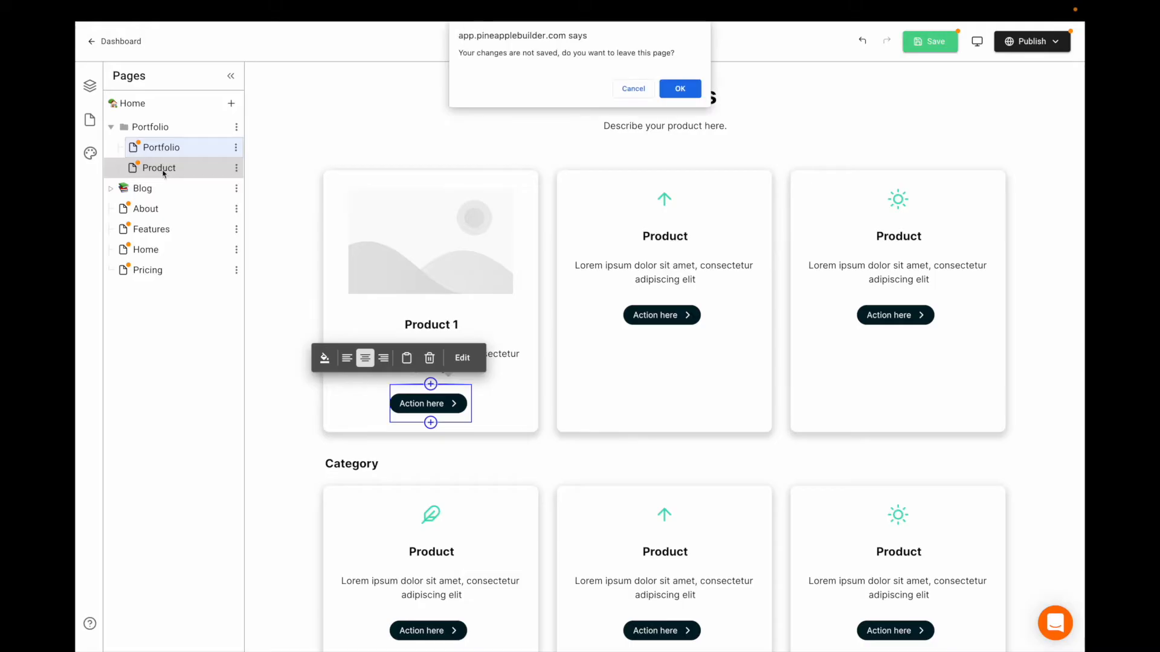
click(681, 89)
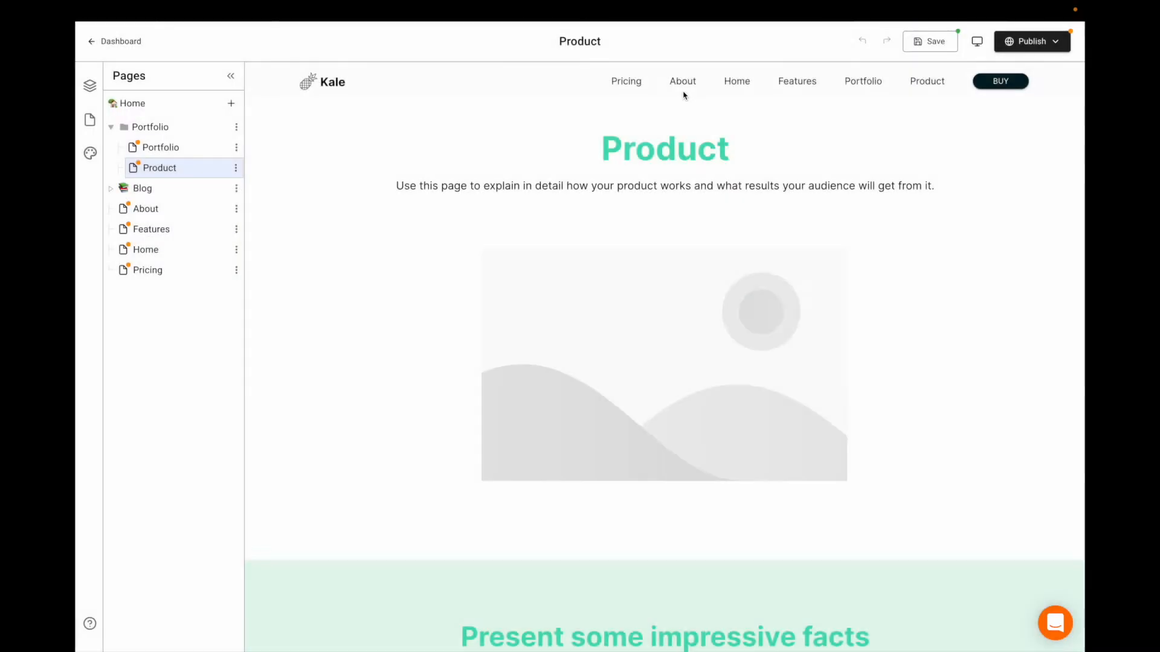
scroll(671, 345, down, 1)
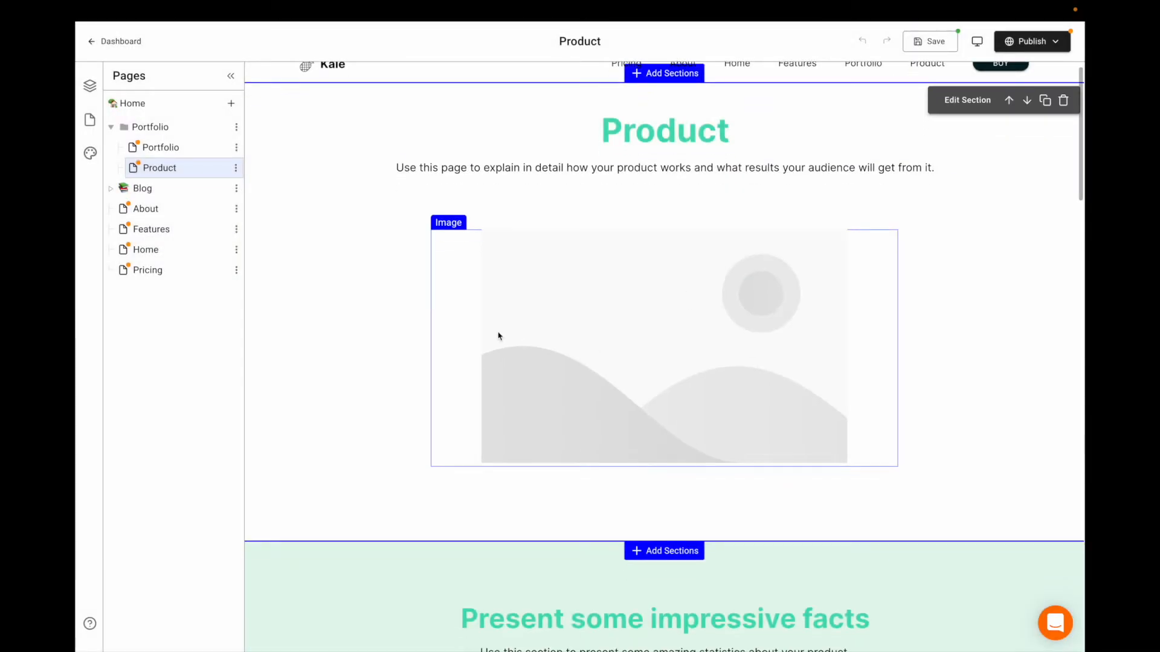
scroll(499, 336, down, 1)
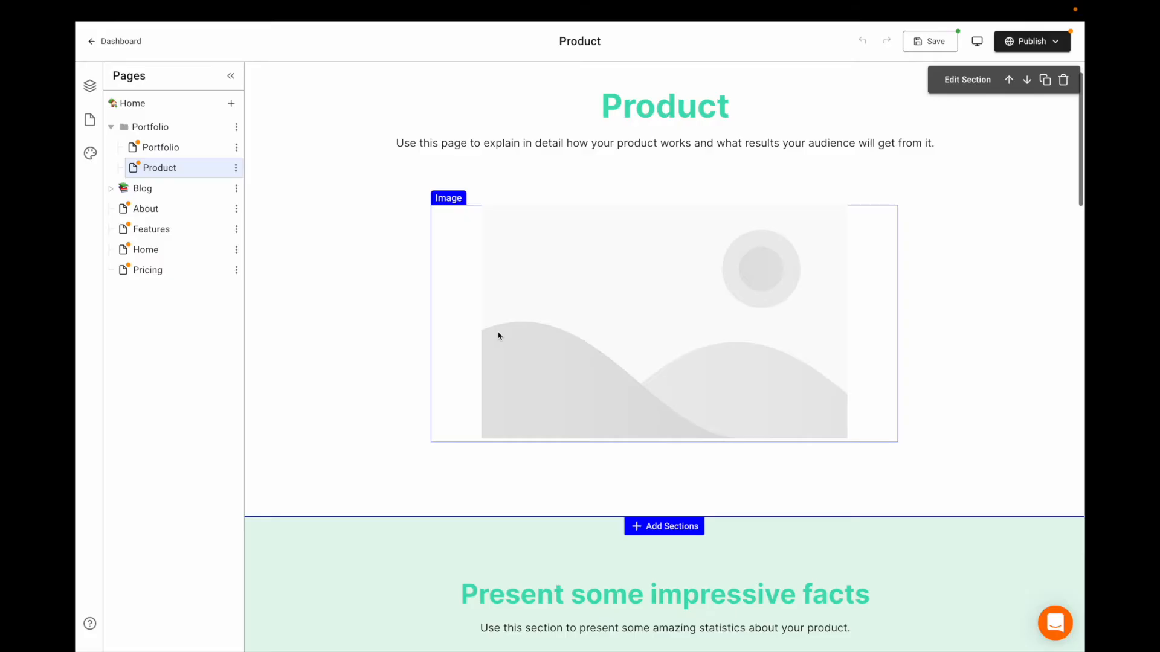
scroll(499, 336, down, 1)
scroll(501, 199, up, 3)
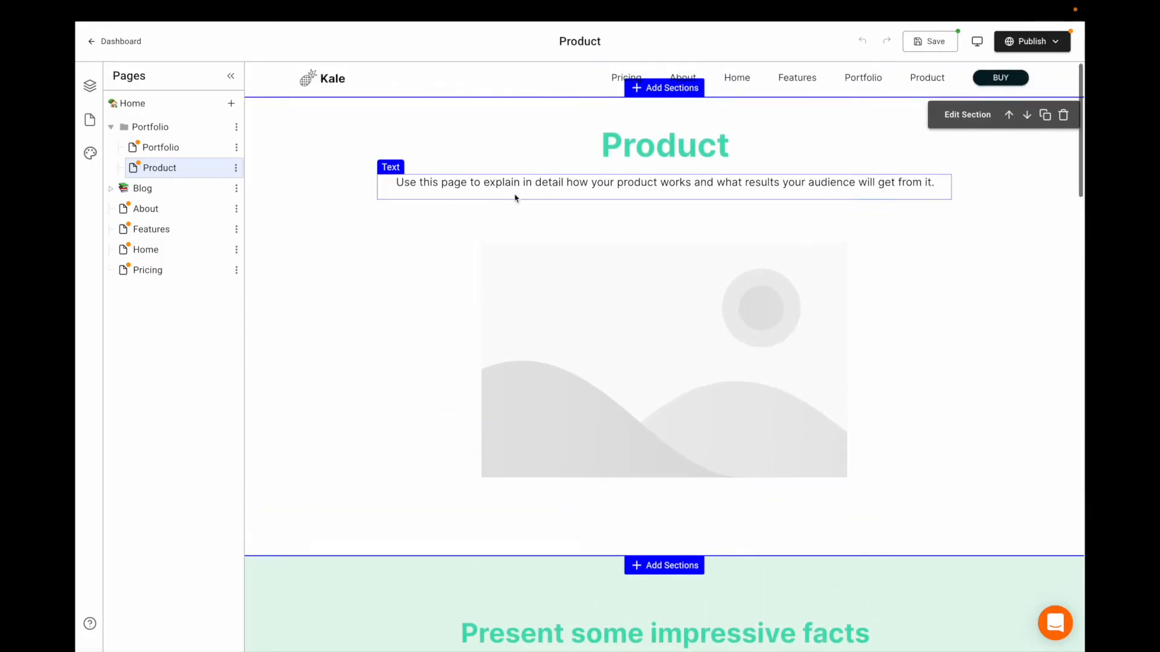
Replace the placeholder image under the Product heading with the first free image found for "lipstick"
click(749, 251)
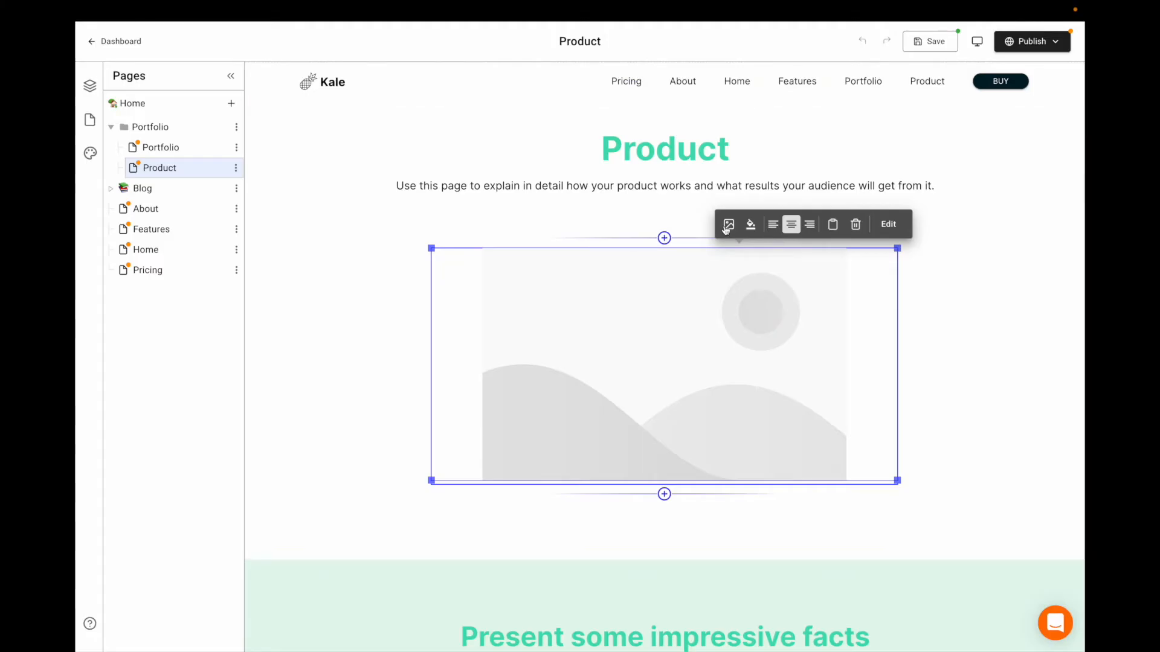
click(726, 228)
click(275, 128)
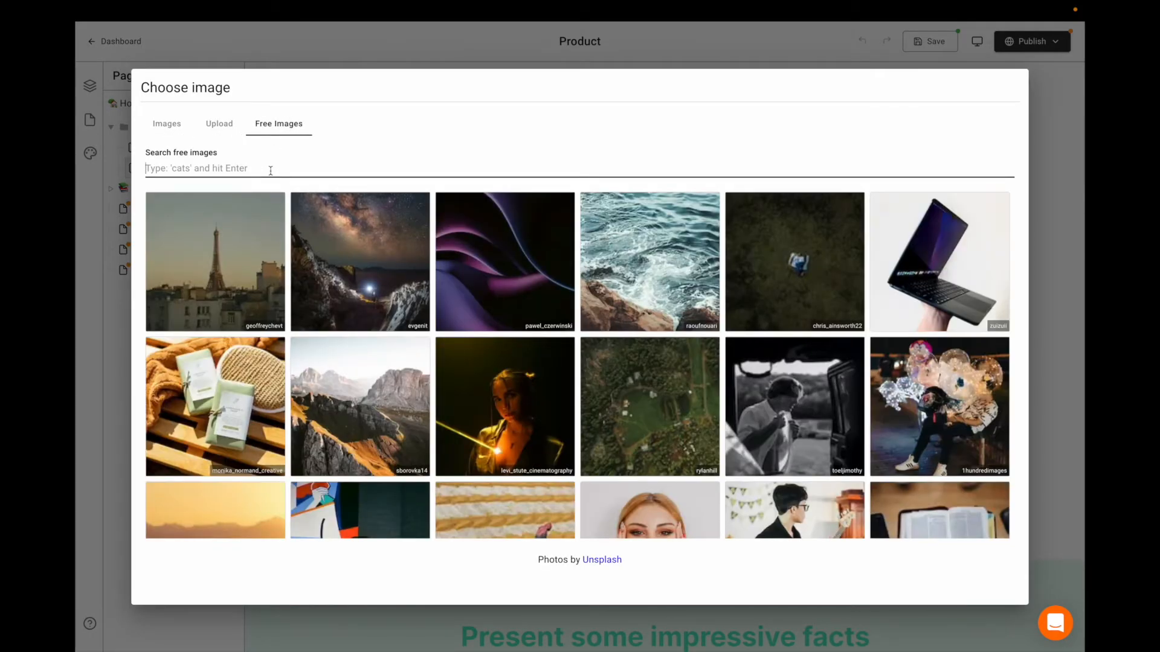
scroll(335, 307, down, 5)
scroll(335, 307, up, 5)
text(lipstick)
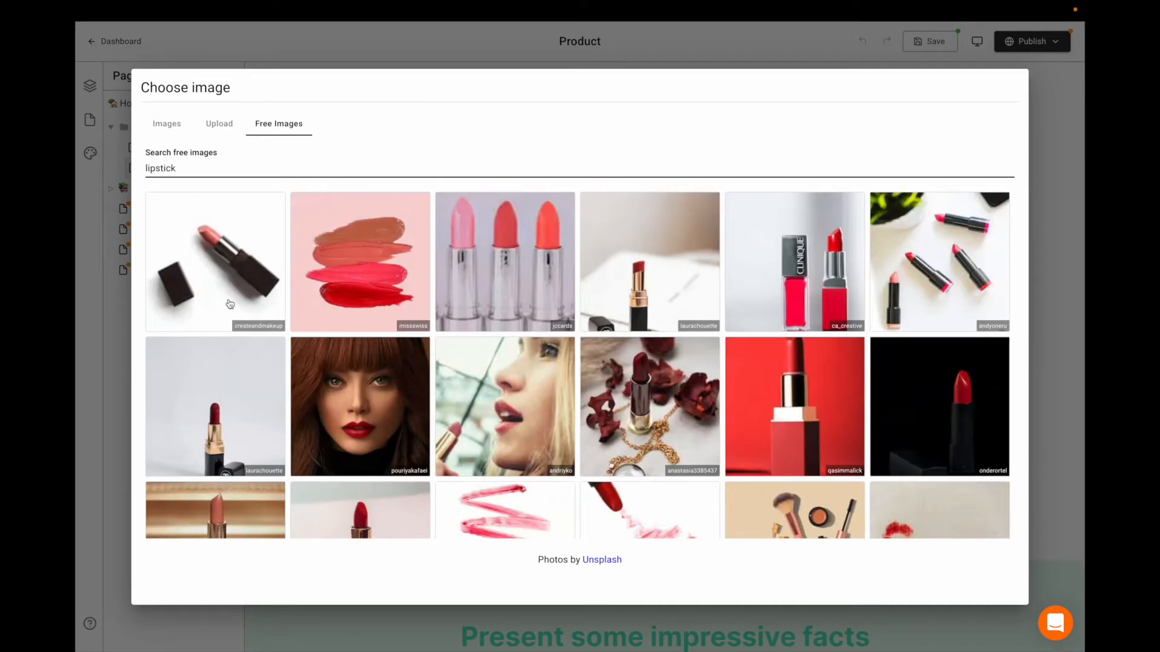
click(230, 303)
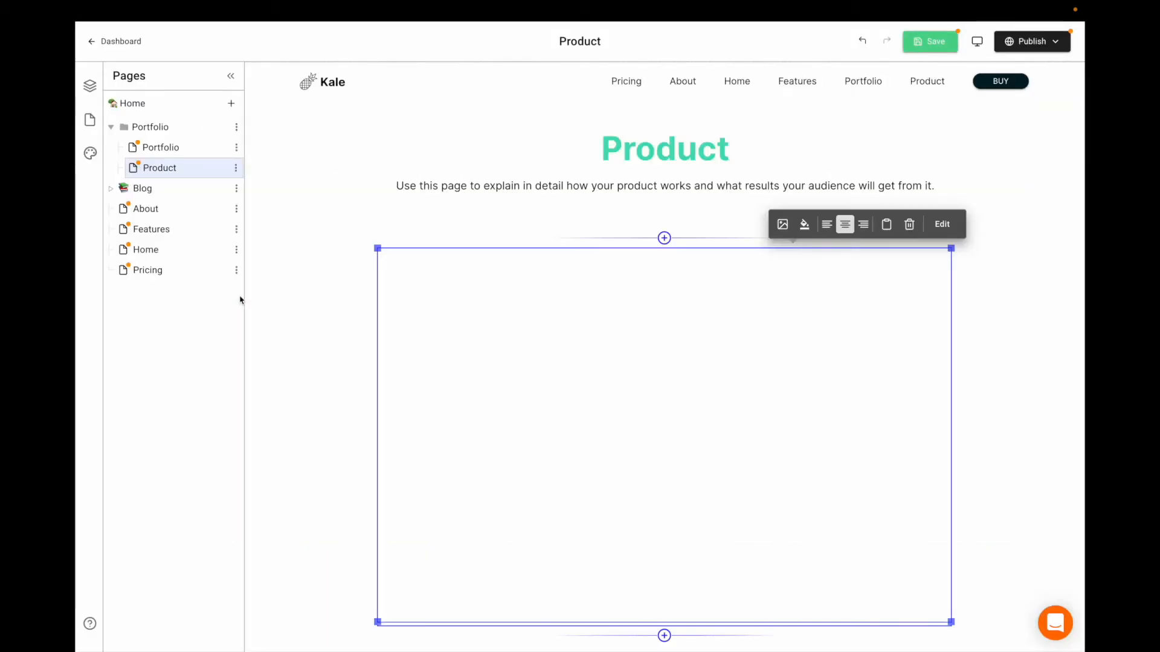
scroll(704, 517, down, 1)
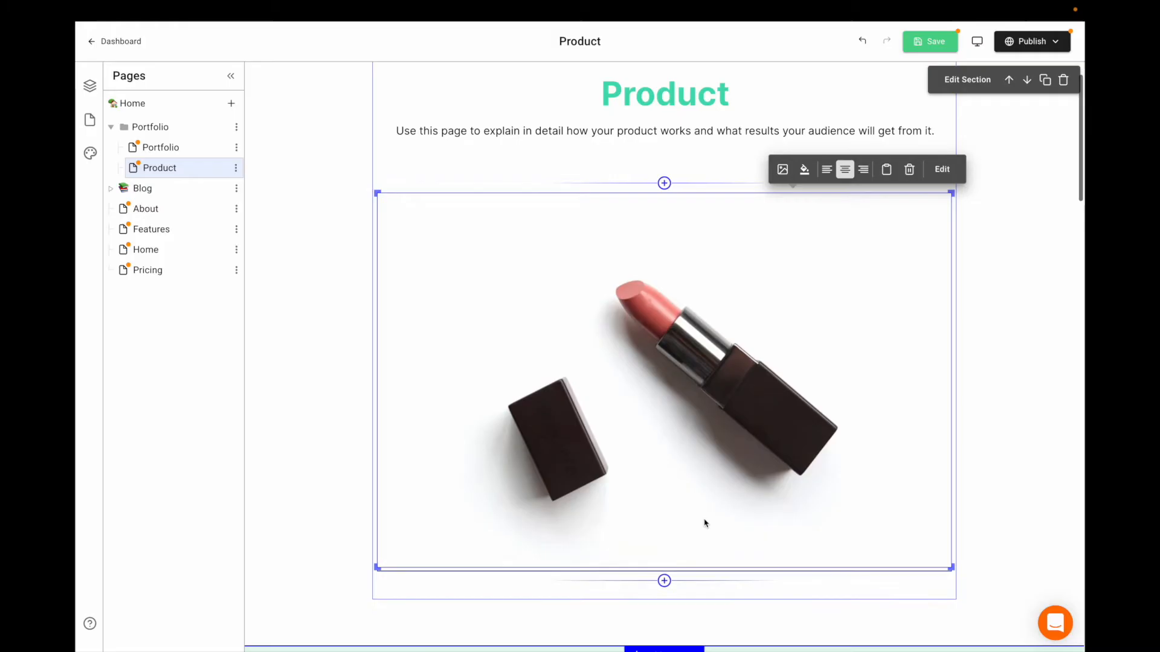
Review the Product page's image, statistics and feature sections
scroll(701, 356, down, 5)
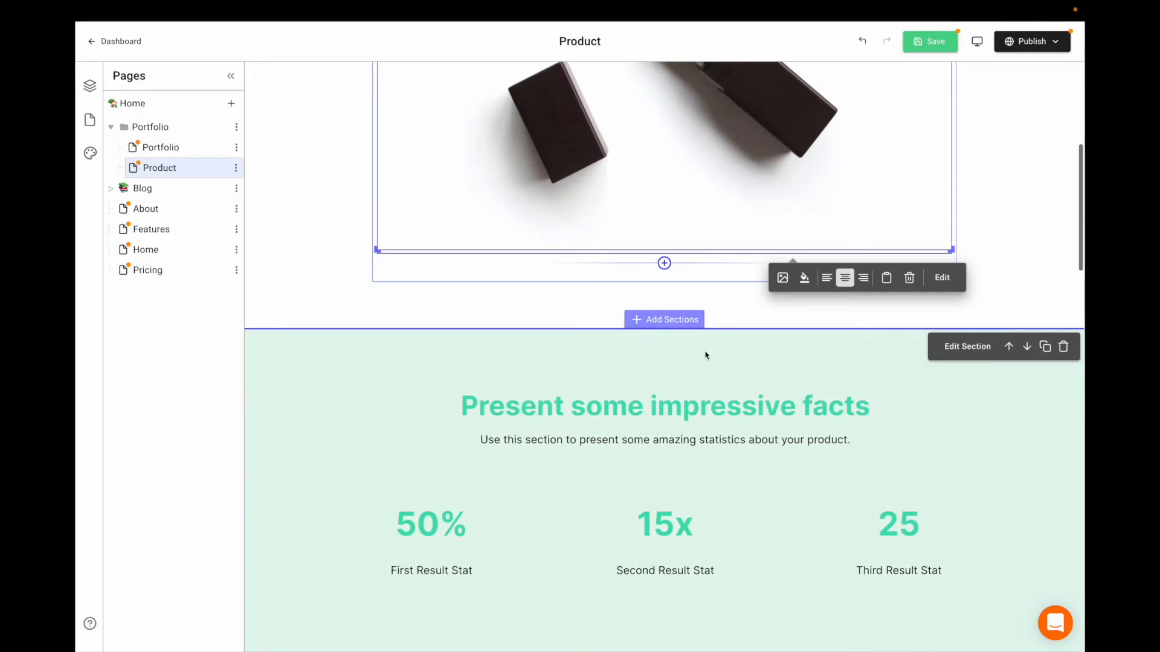
scroll(705, 355, up, 3)
scroll(704, 356, down, 15)
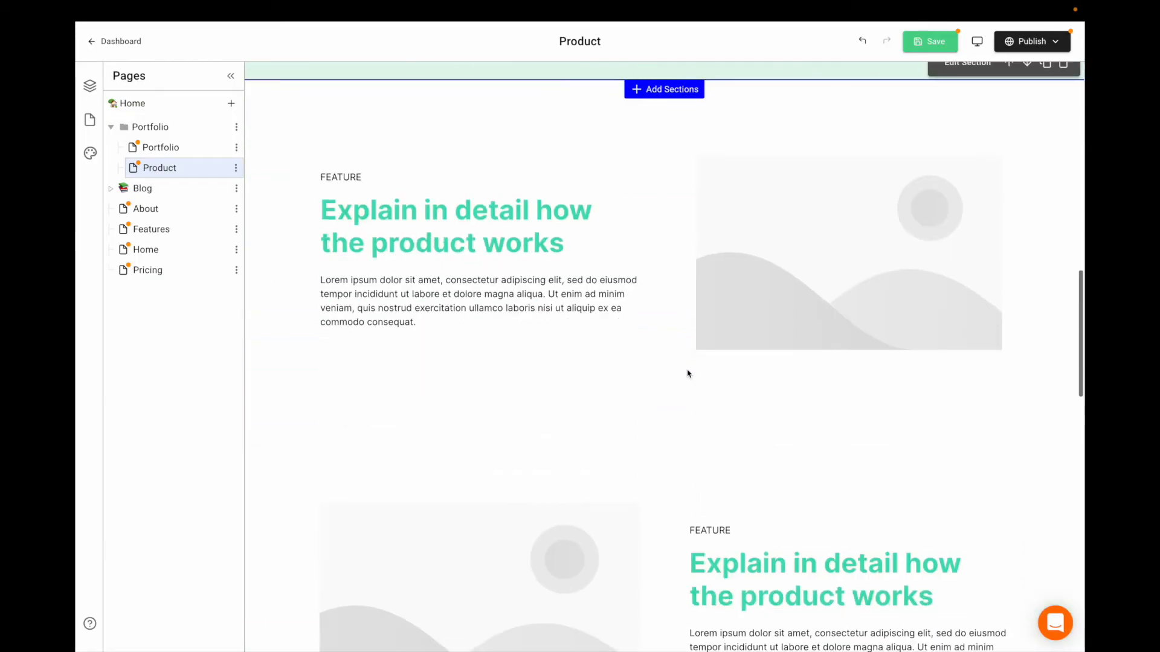
scroll(556, 512, up, 20)
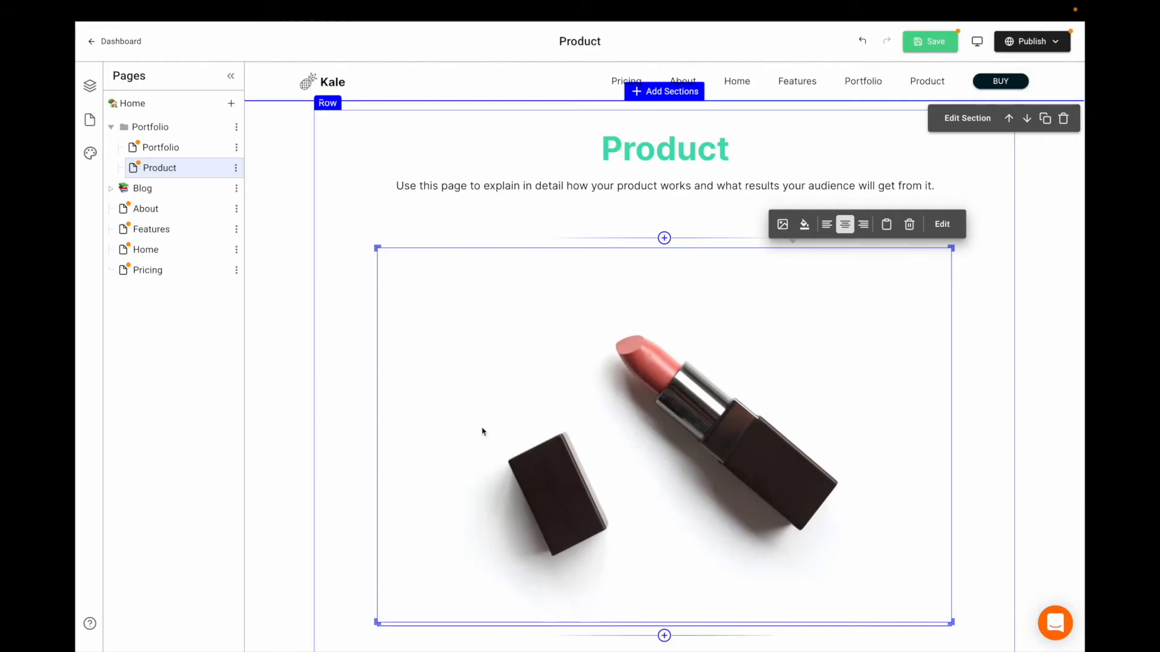
scroll(482, 431, down, 3)
scroll(482, 431, down, 3)
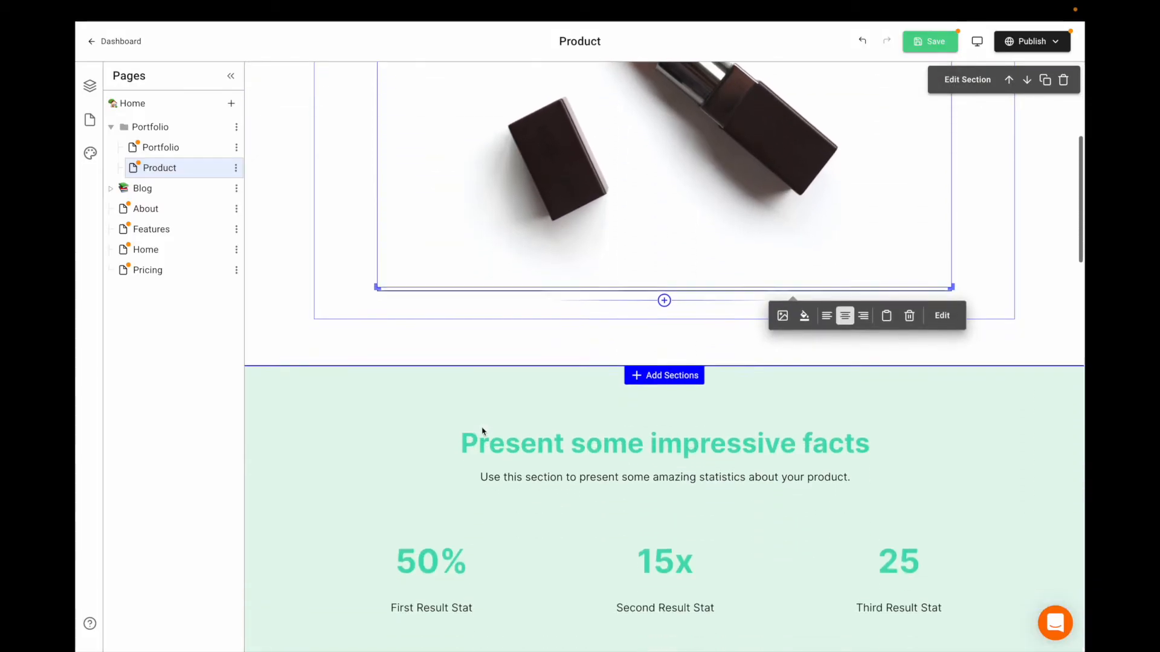
scroll(644, 517, down, 3)
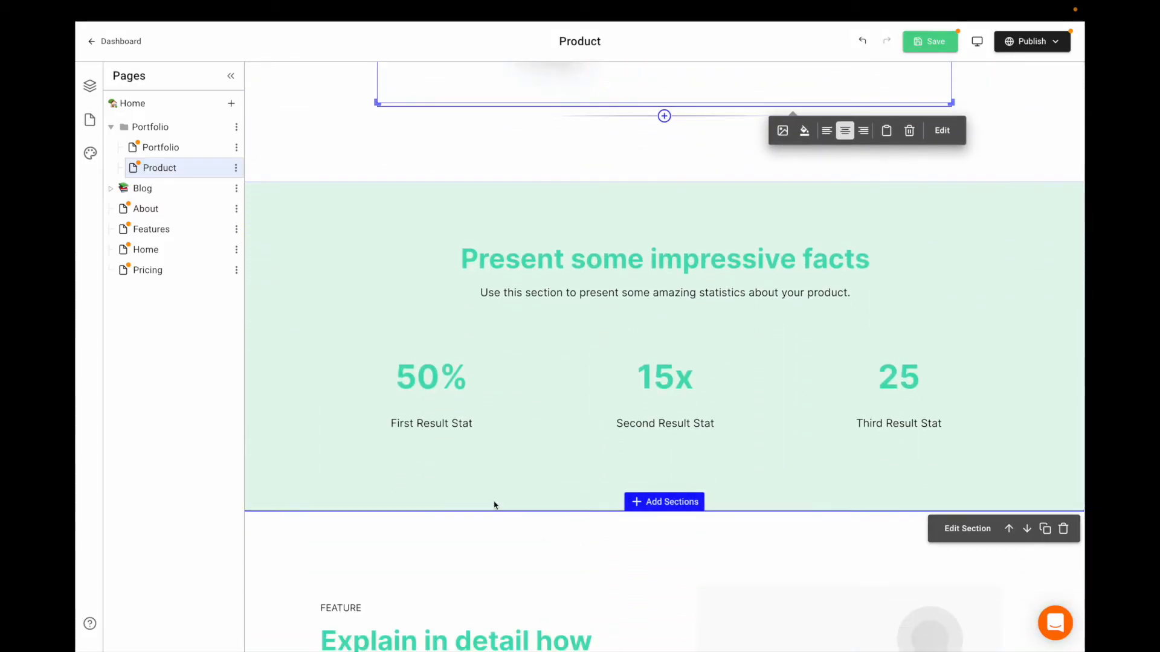
click(235, 167)
click(305, 258)
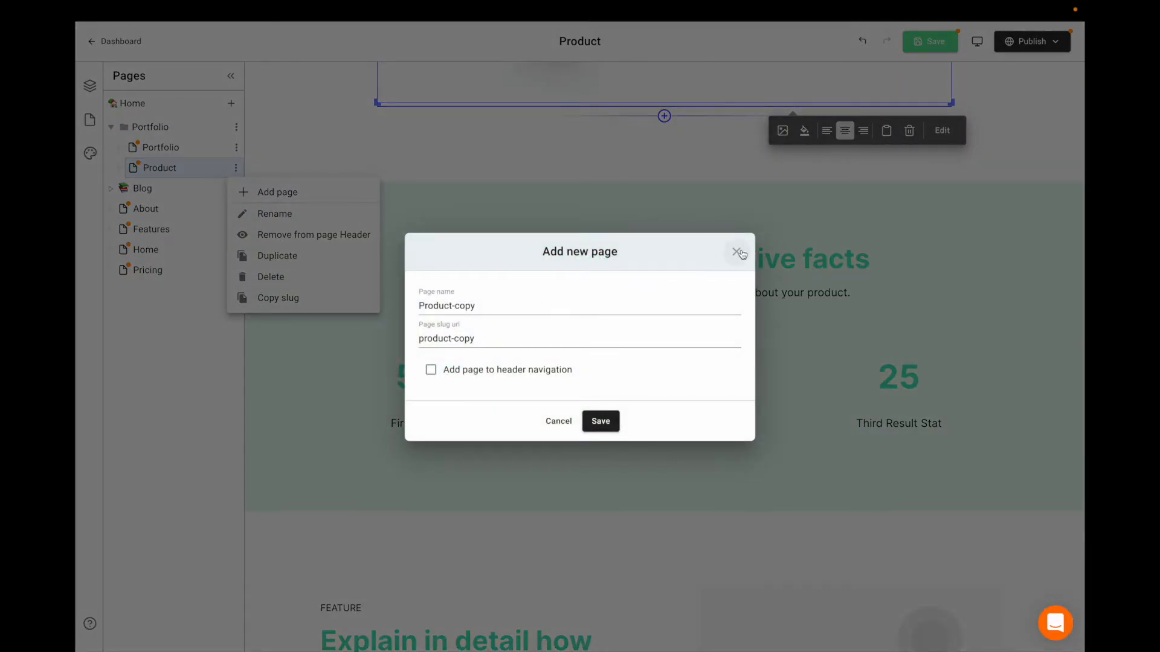
click(738, 253)
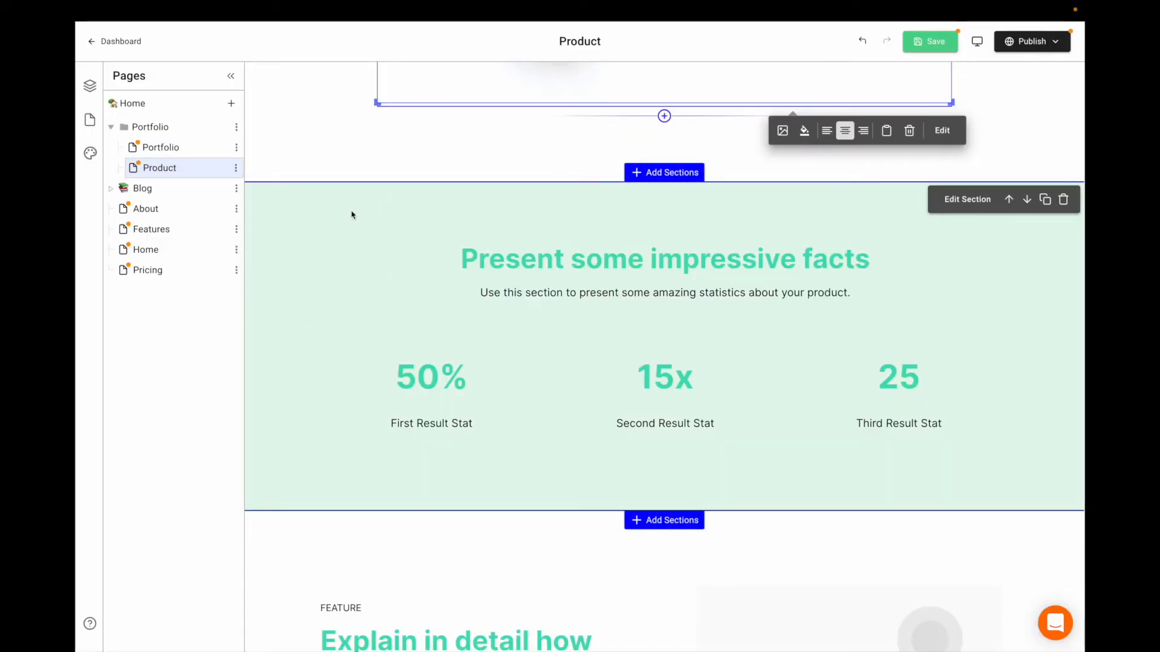
Open the Portfolio page, leaving the Product page without saving its changes, and go to the "Your portfolio" cards
scroll(352, 214, up, 5)
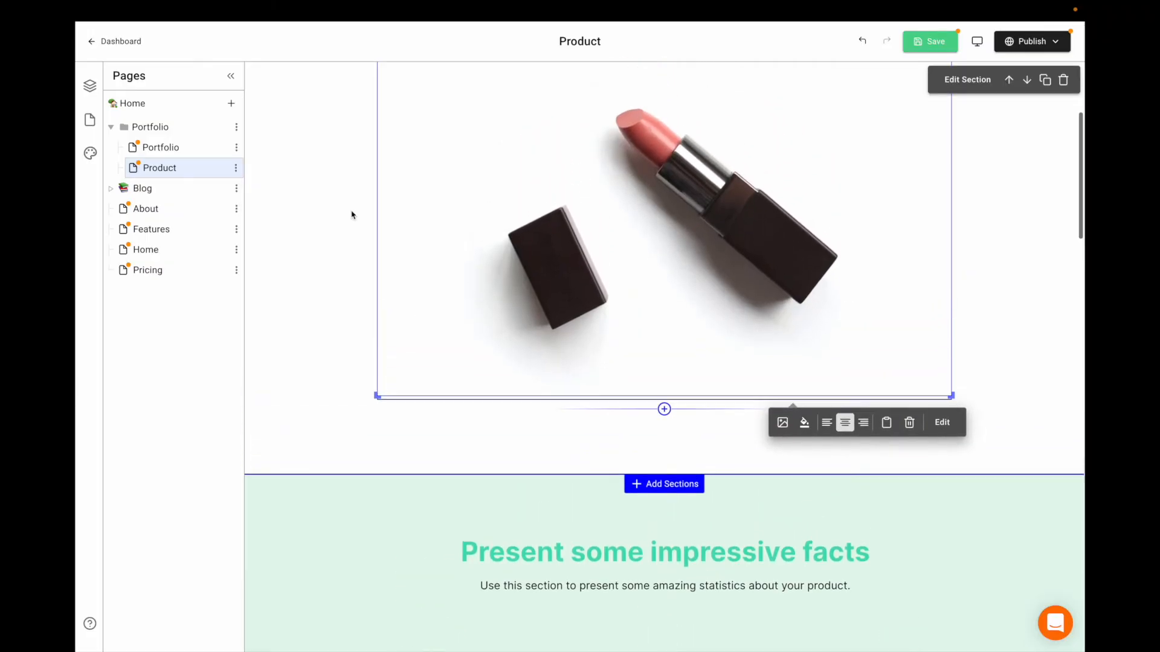
scroll(351, 215, up, 2)
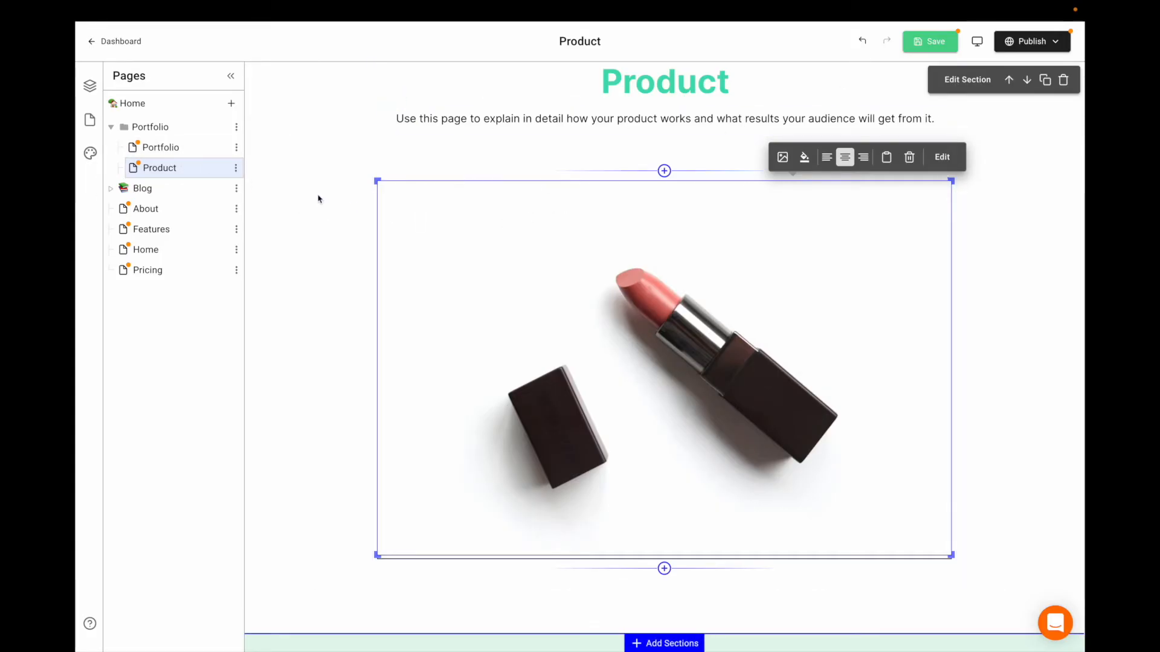
click(176, 147)
click(680, 90)
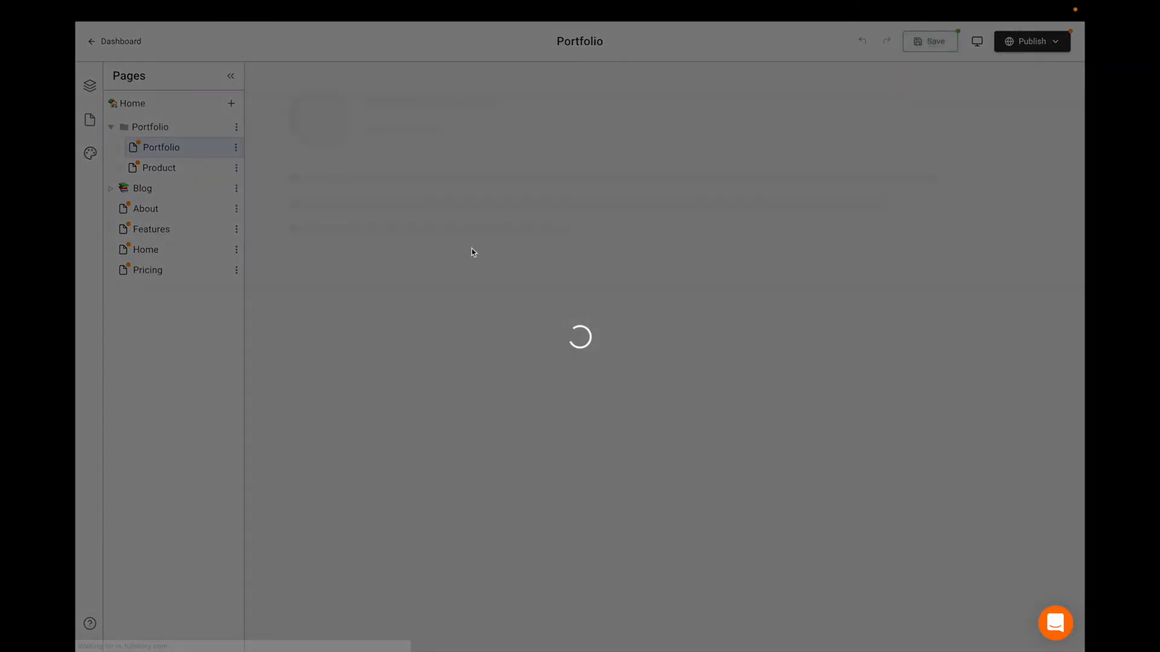
scroll(611, 421, down, 3)
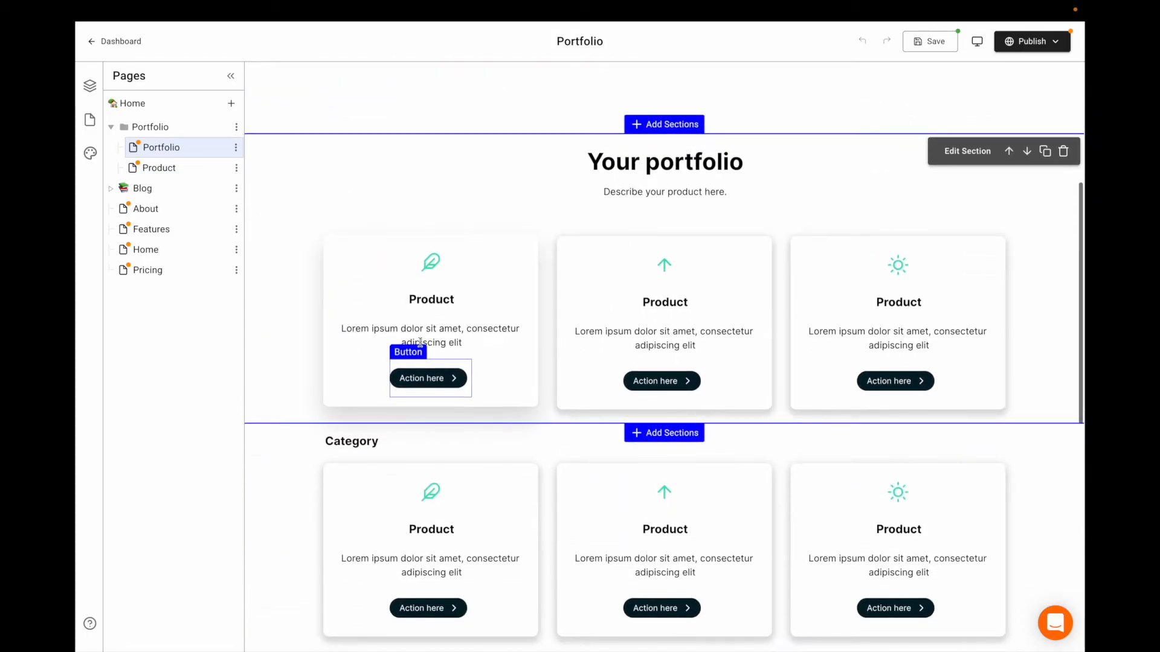
Link the first product card's button to the Product page using its copied slug /portfolio/product, and save the Portfolio page
click(431, 380)
click(465, 339)
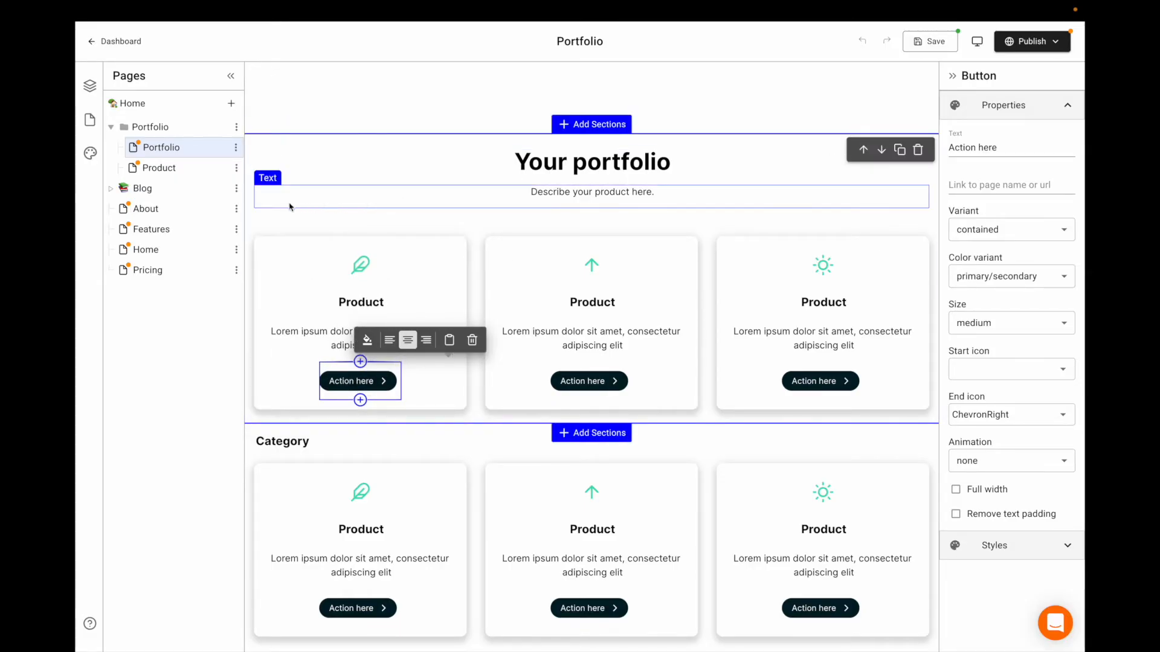
click(236, 171)
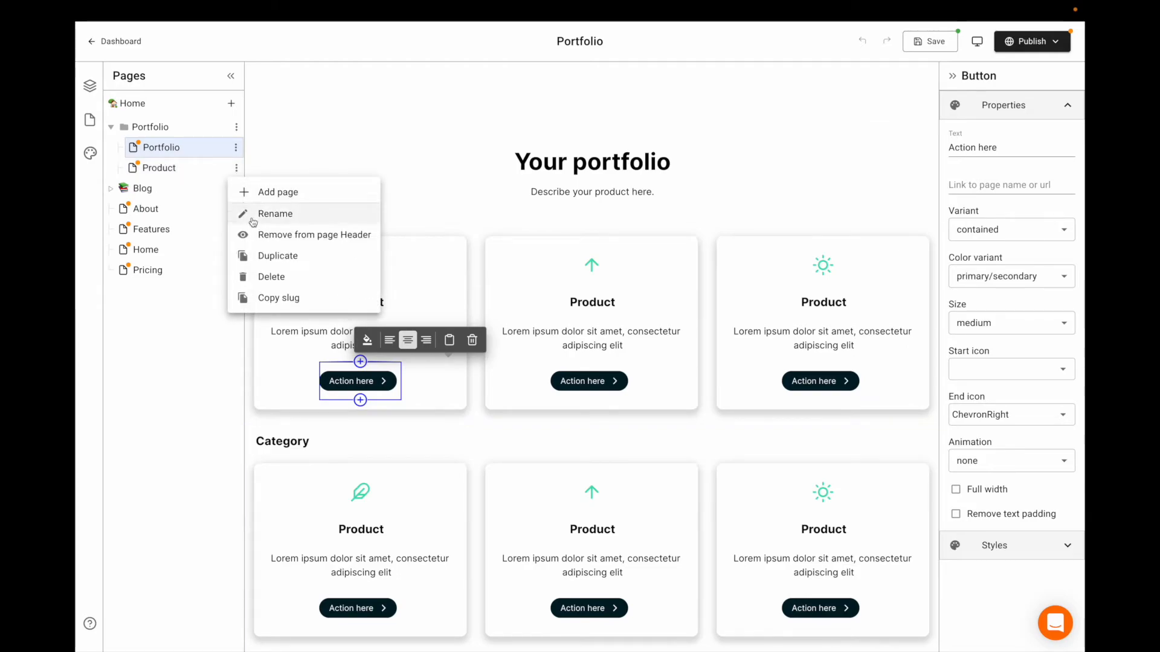
click(279, 299)
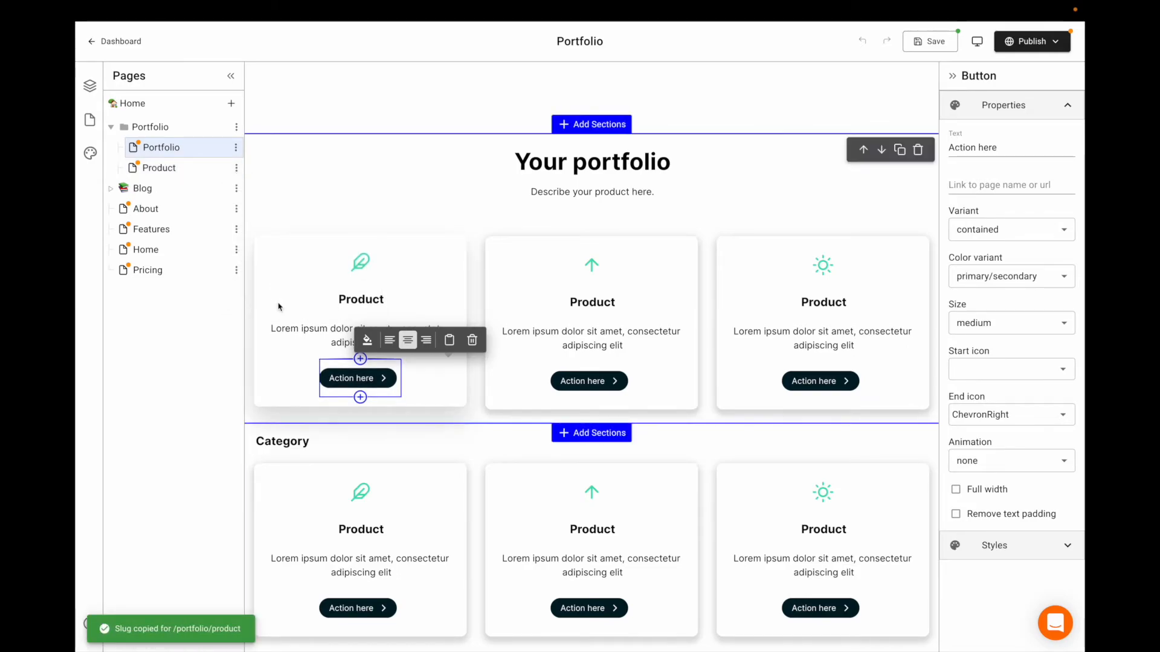
click(964, 188)
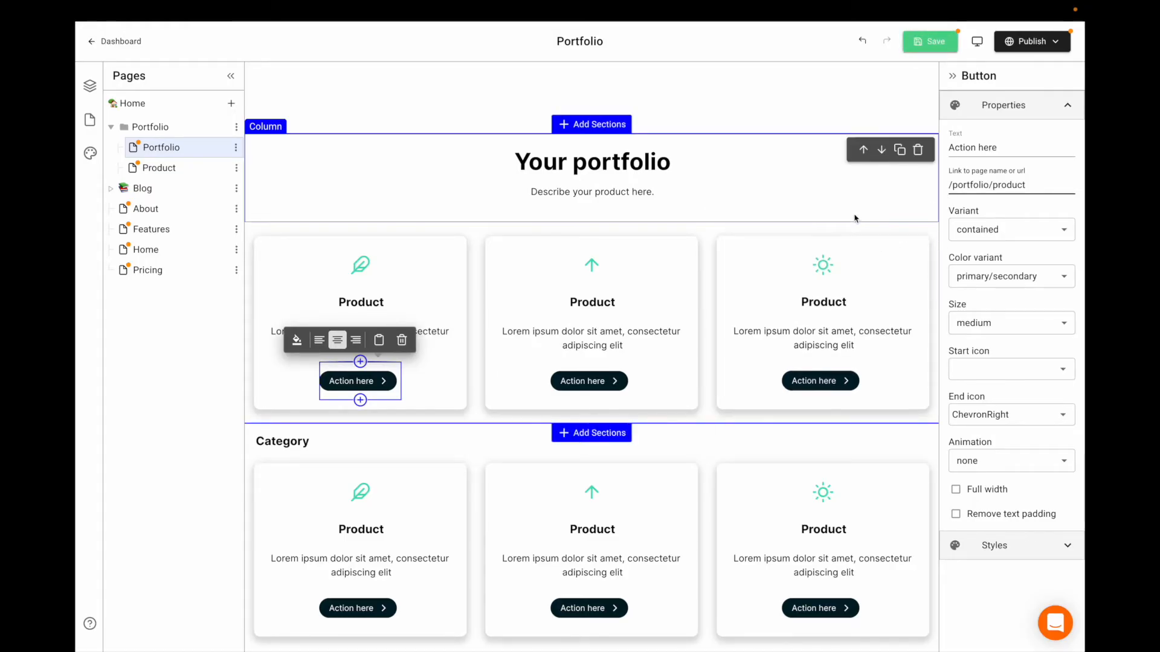
click(866, 194)
click(925, 43)
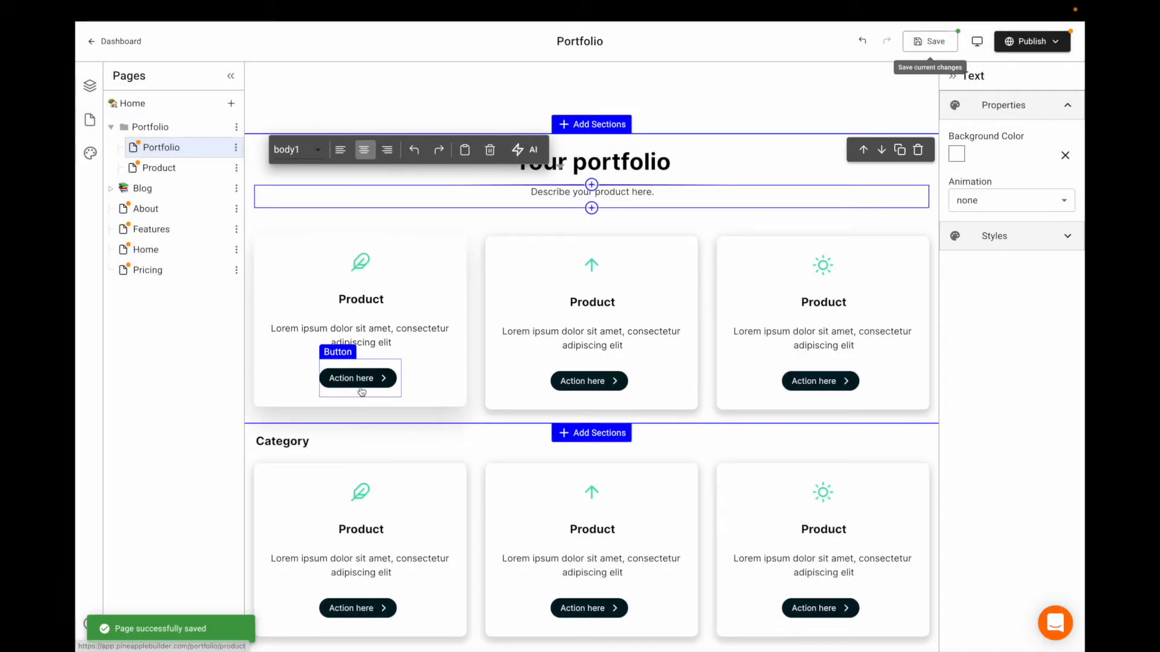
Hide the element properties and the page list to widen the Portfolio page's editing area
click(370, 380)
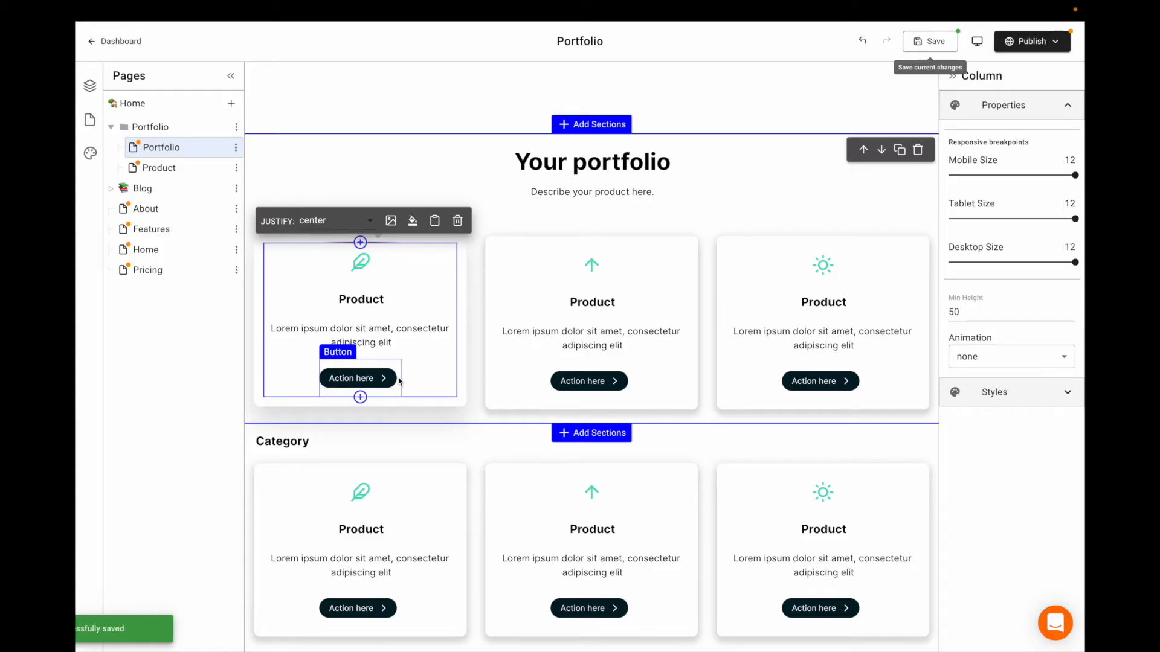
scroll(399, 382, down, 1)
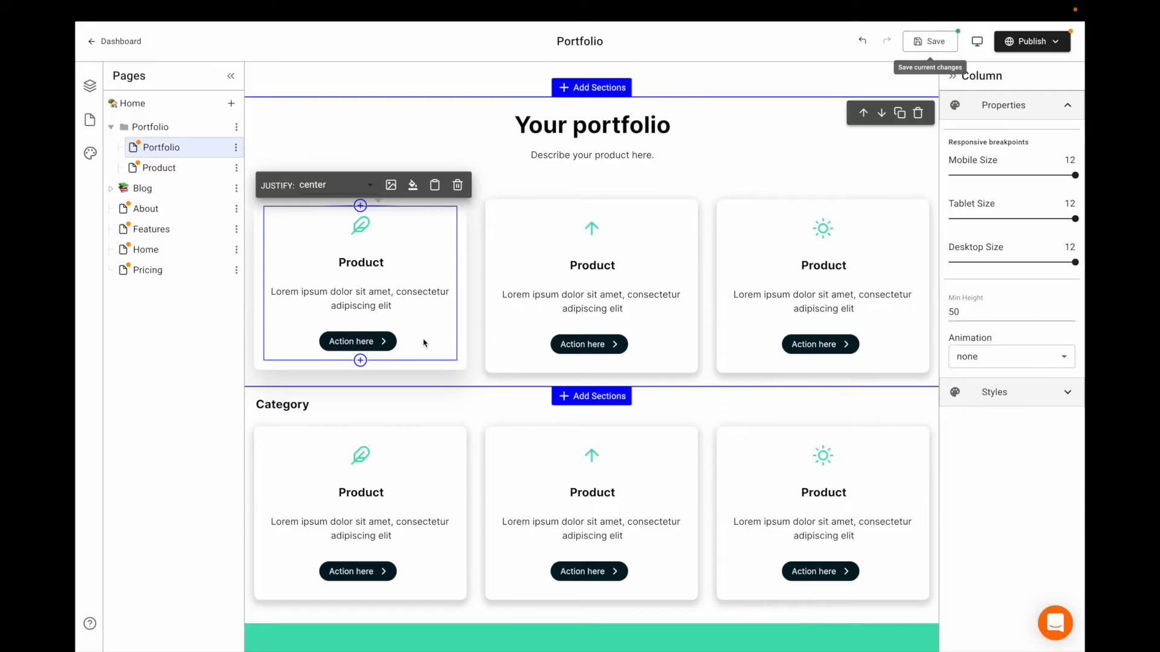
scroll(888, 252, up, 3)
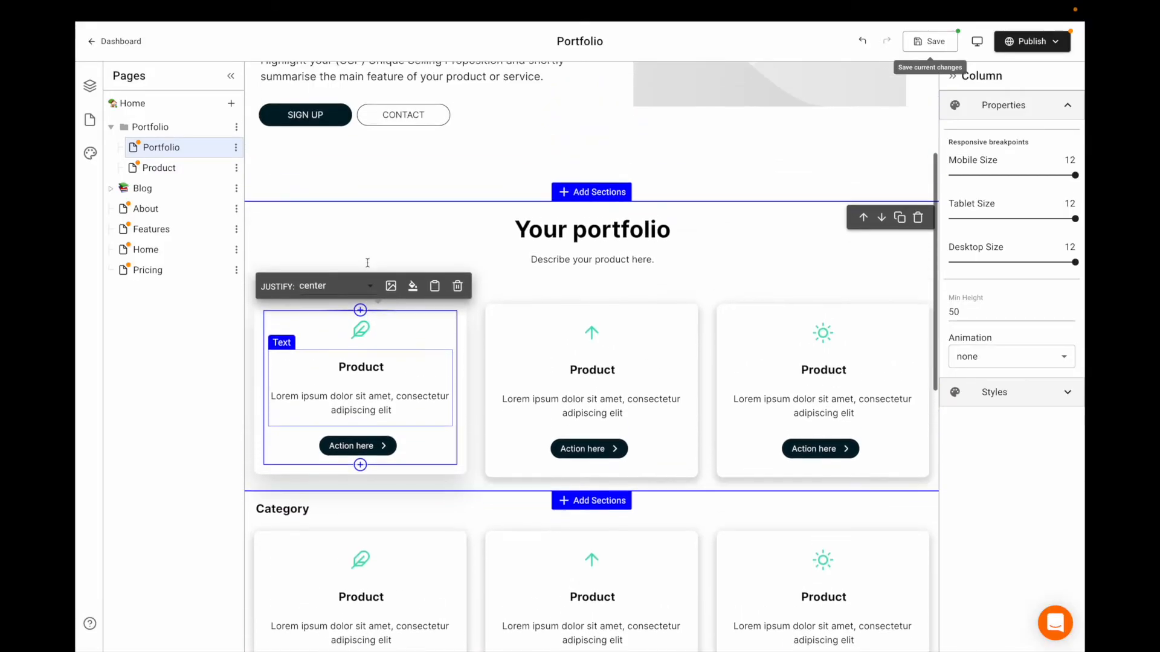
scroll(795, 225, up, 1)
click(953, 85)
click(230, 76)
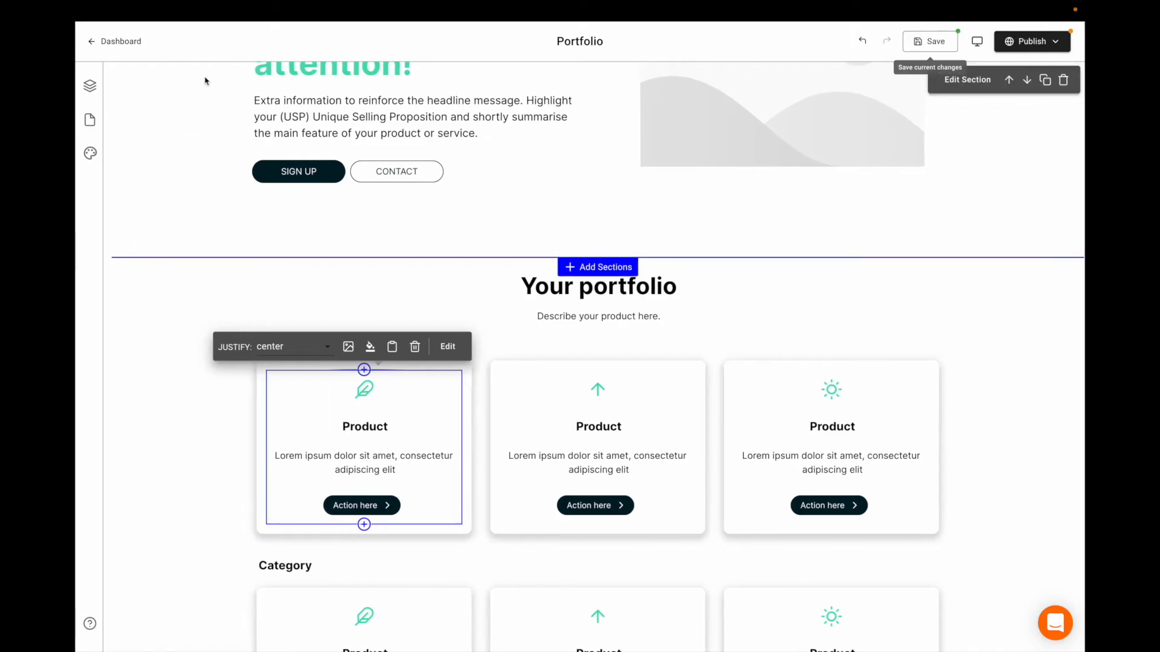
Preview the whole Portfolio page in the tablet layout
scroll(959, 167, up, 3)
click(976, 44)
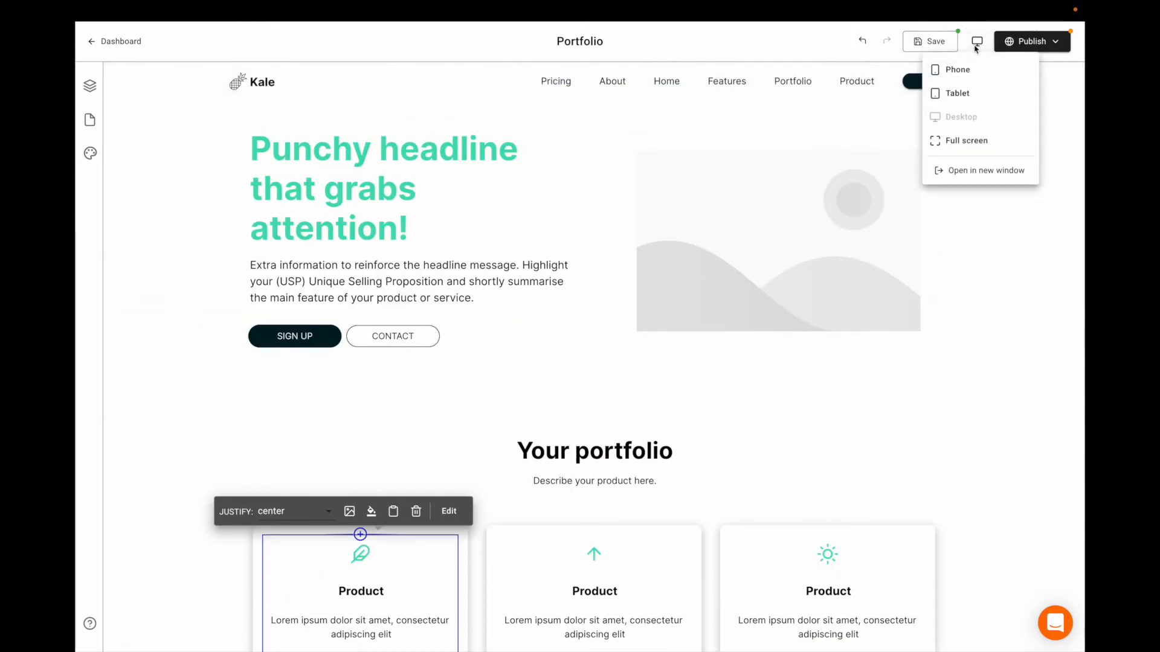
click(971, 95)
scroll(759, 371, down, 8)
scroll(759, 371, up, 8)
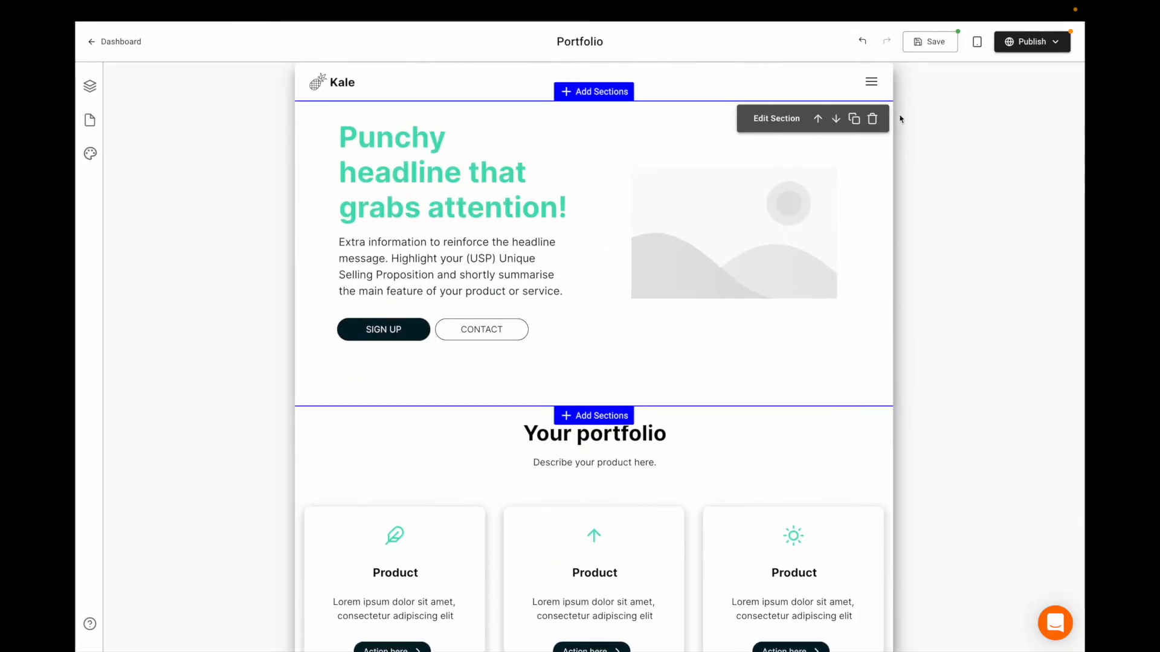
Switch the Portfolio page preview to the phone layout and examine the hero and card sections
click(979, 49)
click(983, 71)
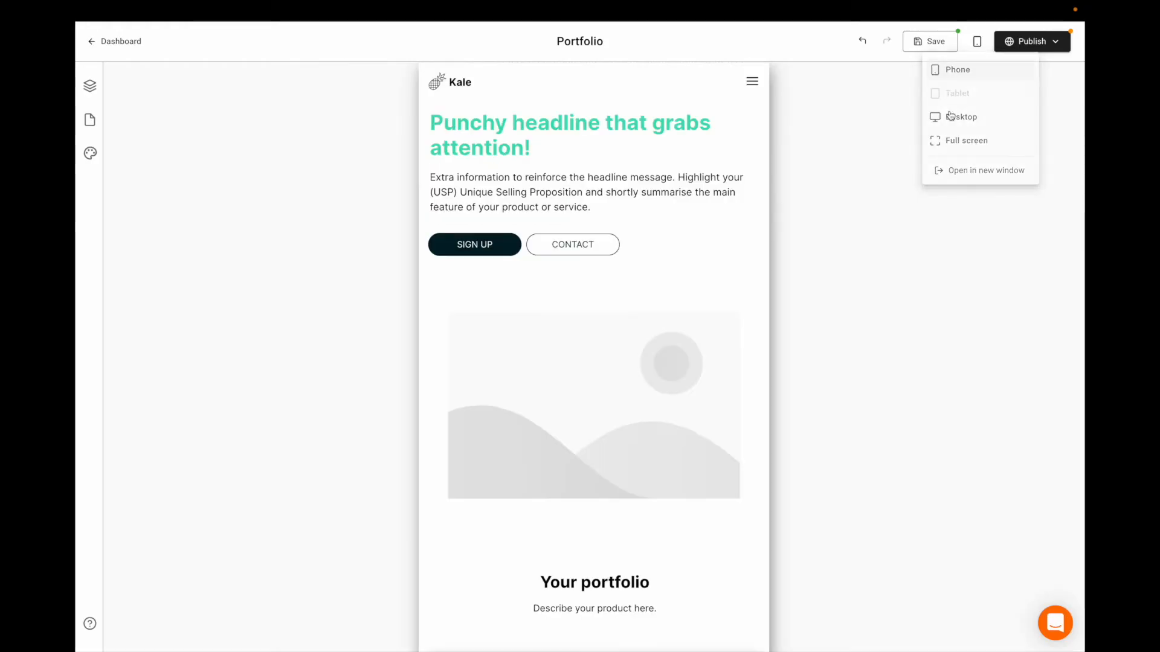
scroll(743, 430, down, 3)
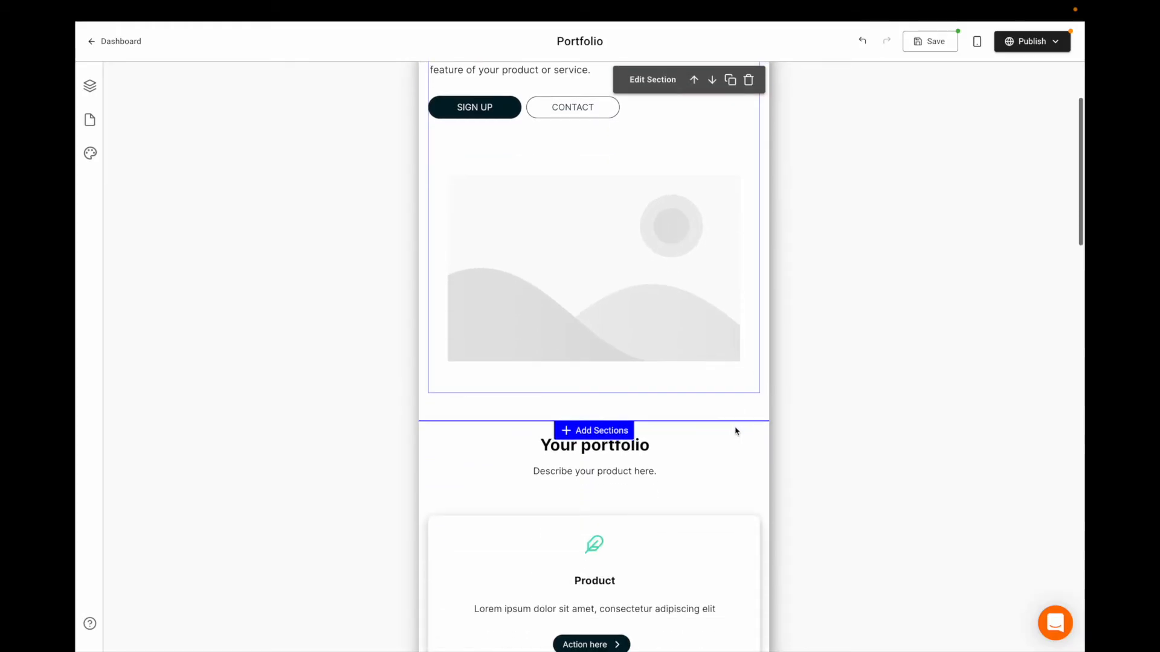
scroll(736, 431, up, 3)
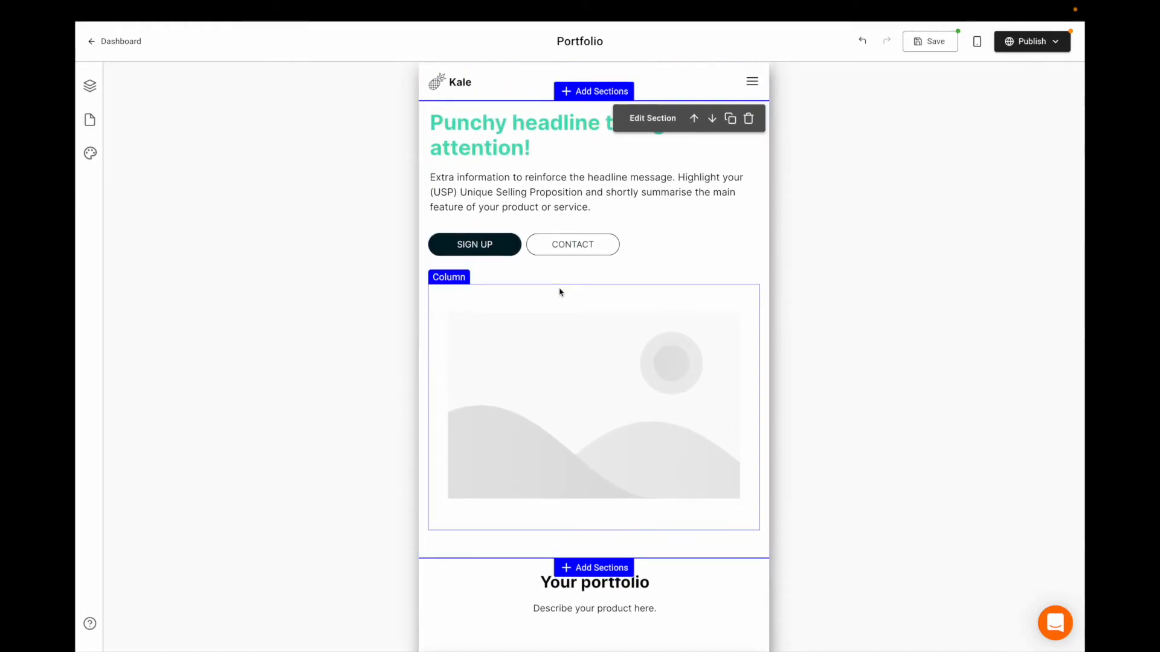
Open the Portfolio page preview in a new window and review its sections
click(978, 42)
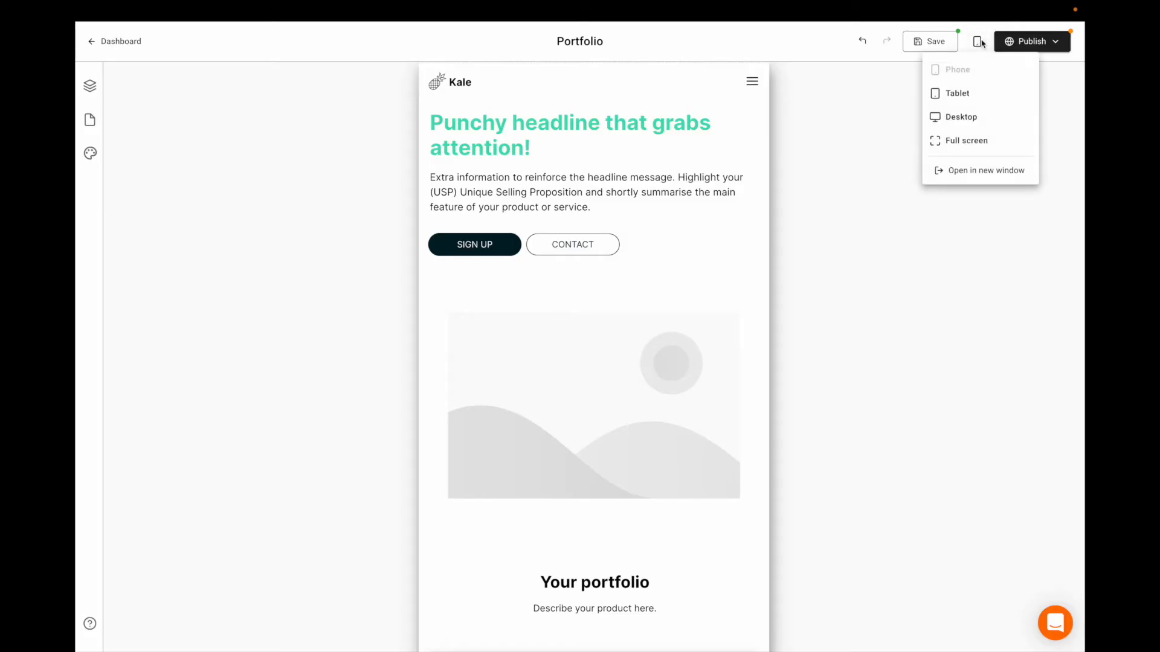
click(951, 178)
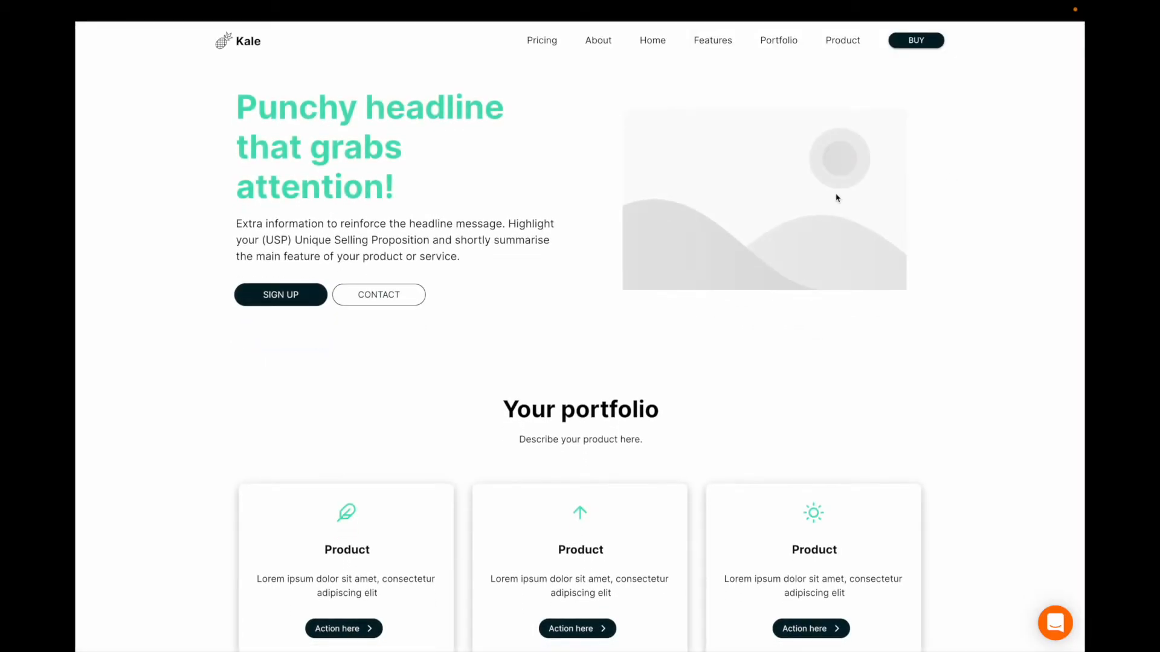
scroll(782, 336, down, 7)
scroll(574, 214, up, 6)
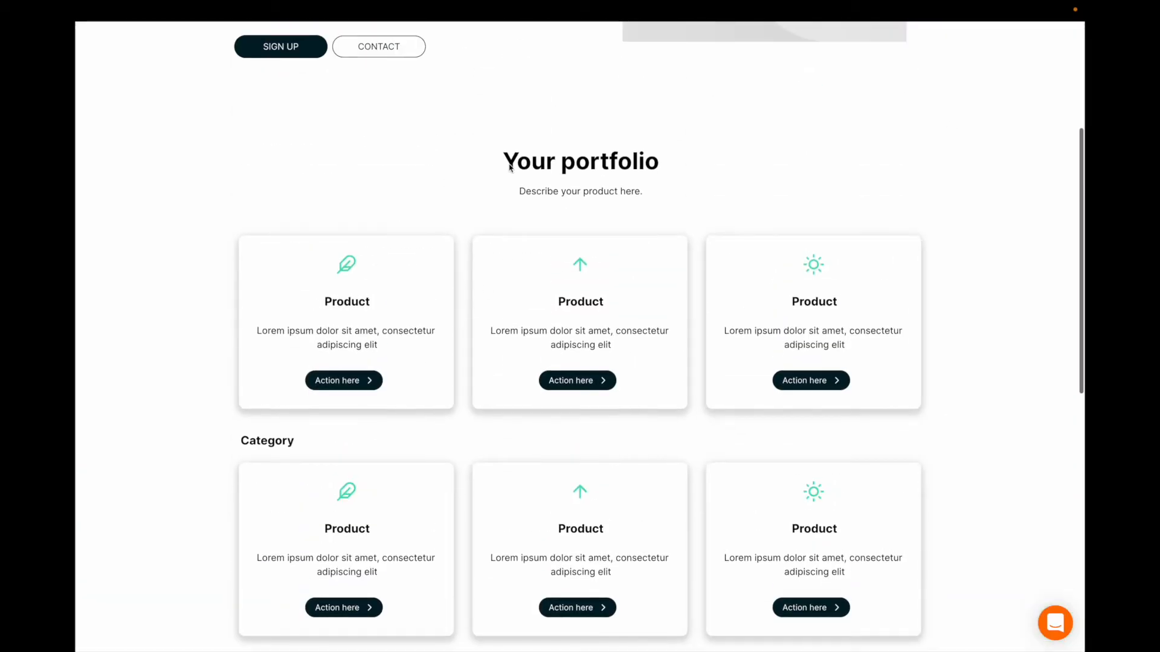
scroll(493, 299, down, 1)
scroll(493, 299, up, 2)
scroll(396, 227, down, 6)
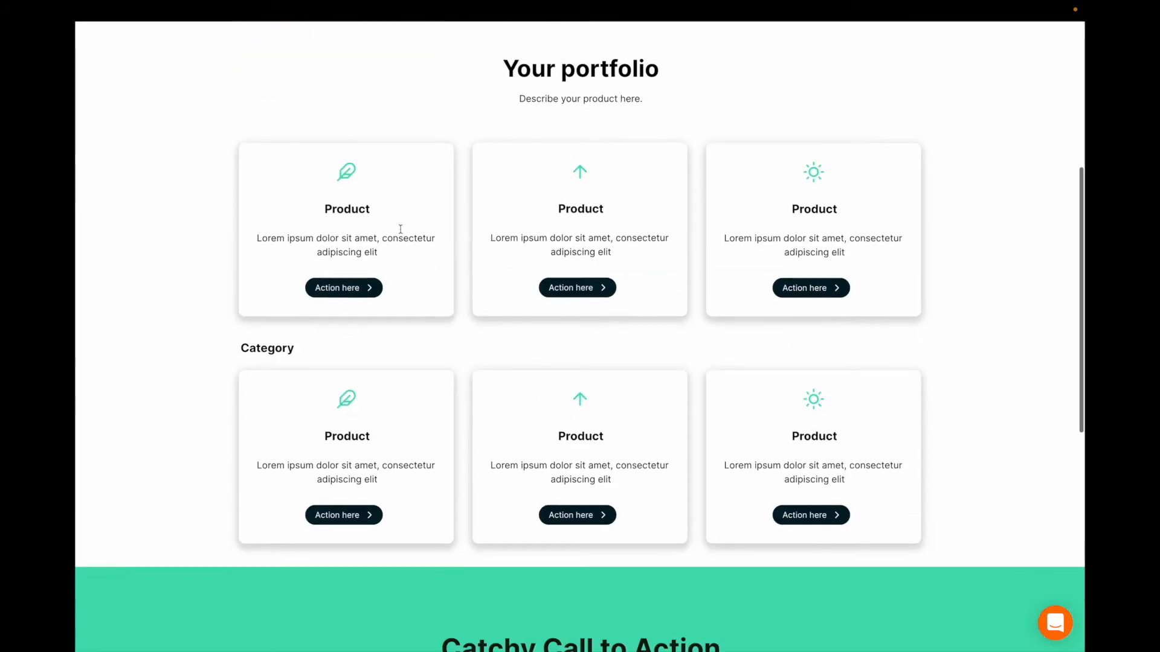
Test the first product card's button link in the preview and review the Product page it leads to
click(350, 287)
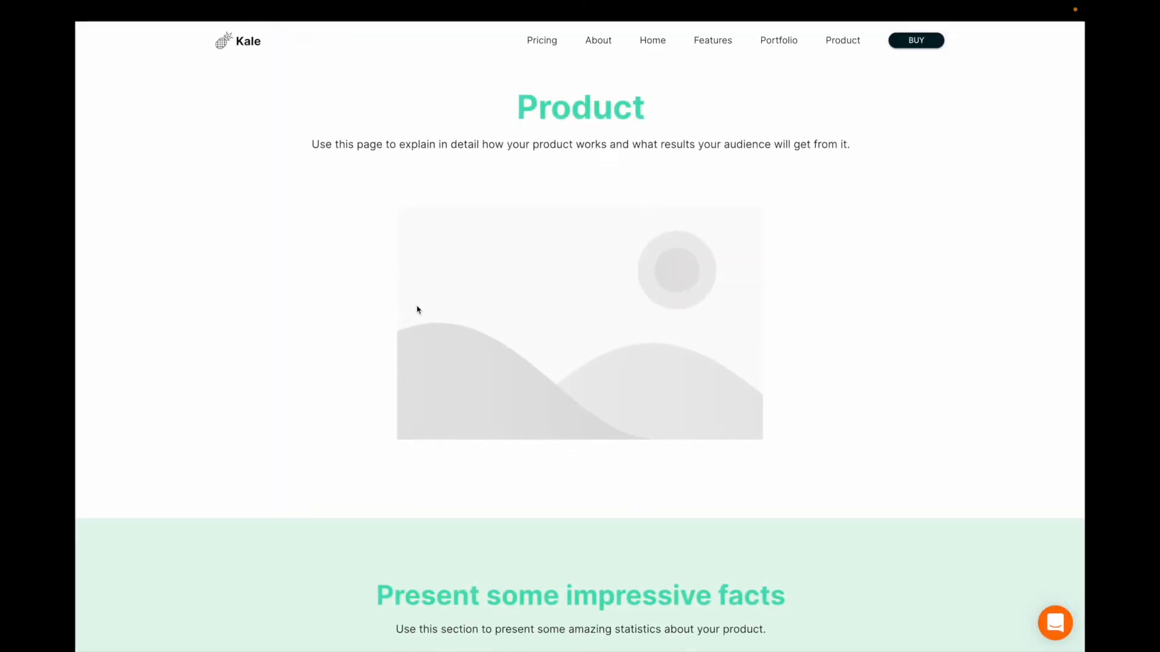
scroll(417, 306, down, 2)
scroll(543, 441, up, 2)
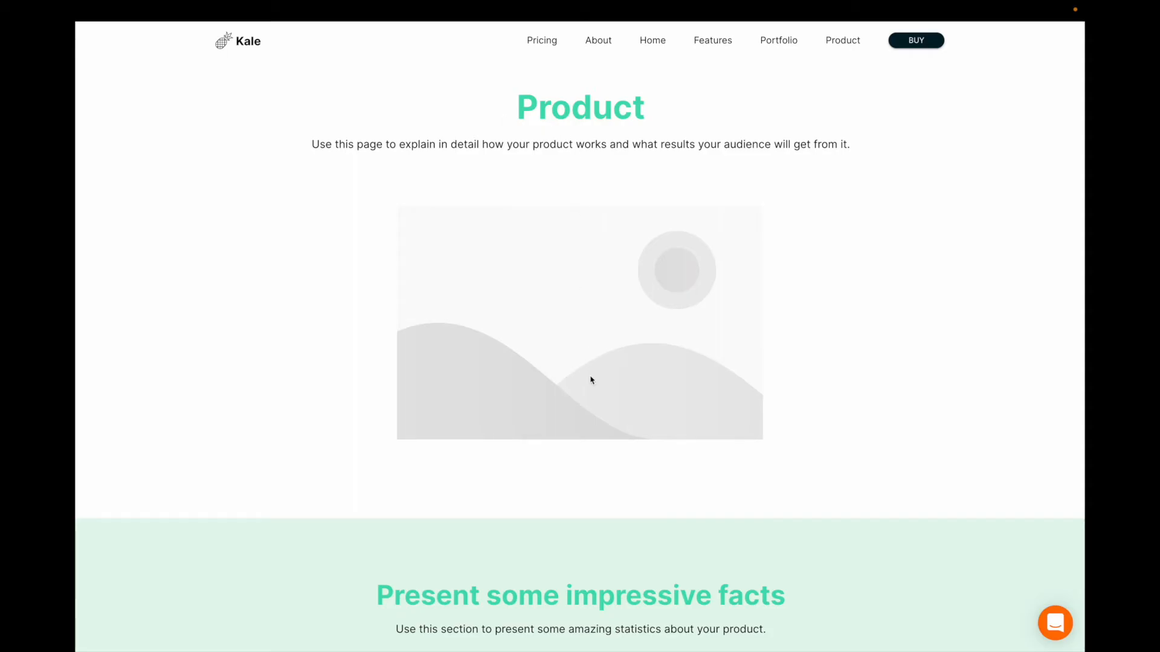
scroll(590, 369, down, 15)
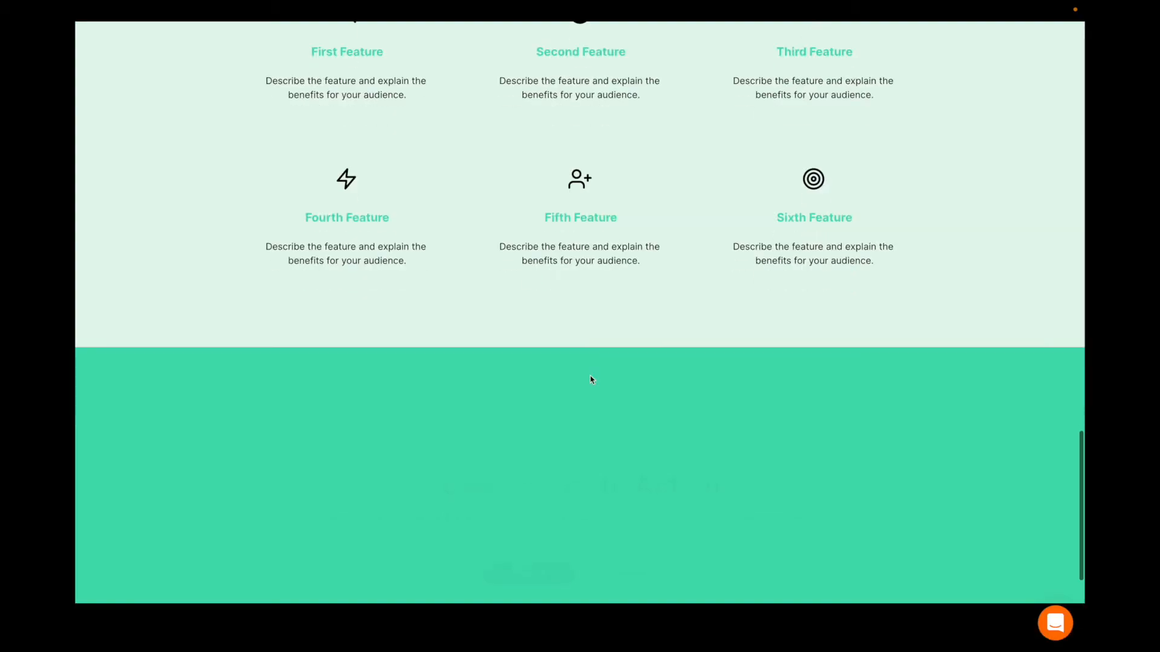
scroll(591, 379, up, 15)
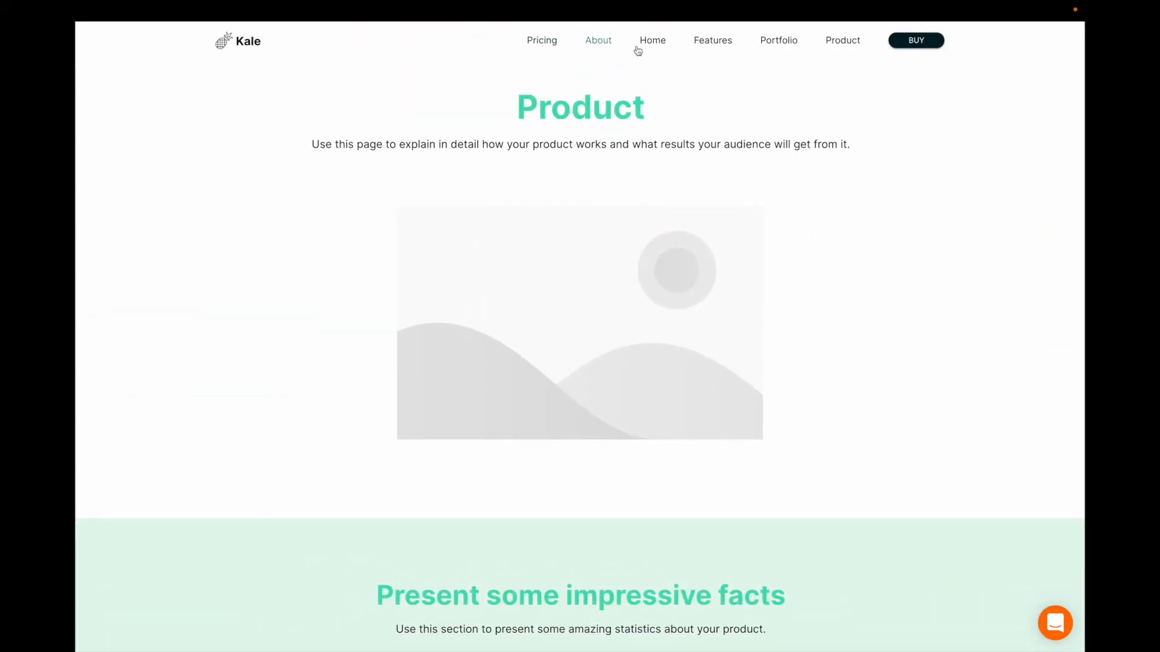
Open the About page in the preview and review its company mission and story sections
click(594, 43)
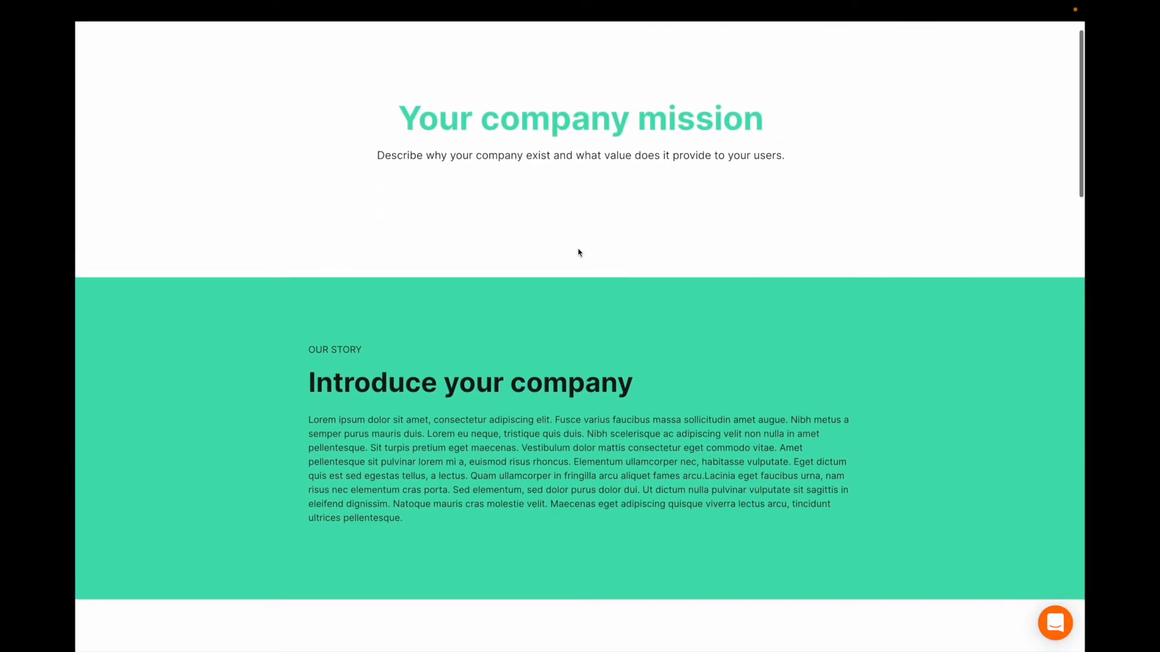
scroll(456, 252, down, 5)
scroll(456, 252, up, 5)
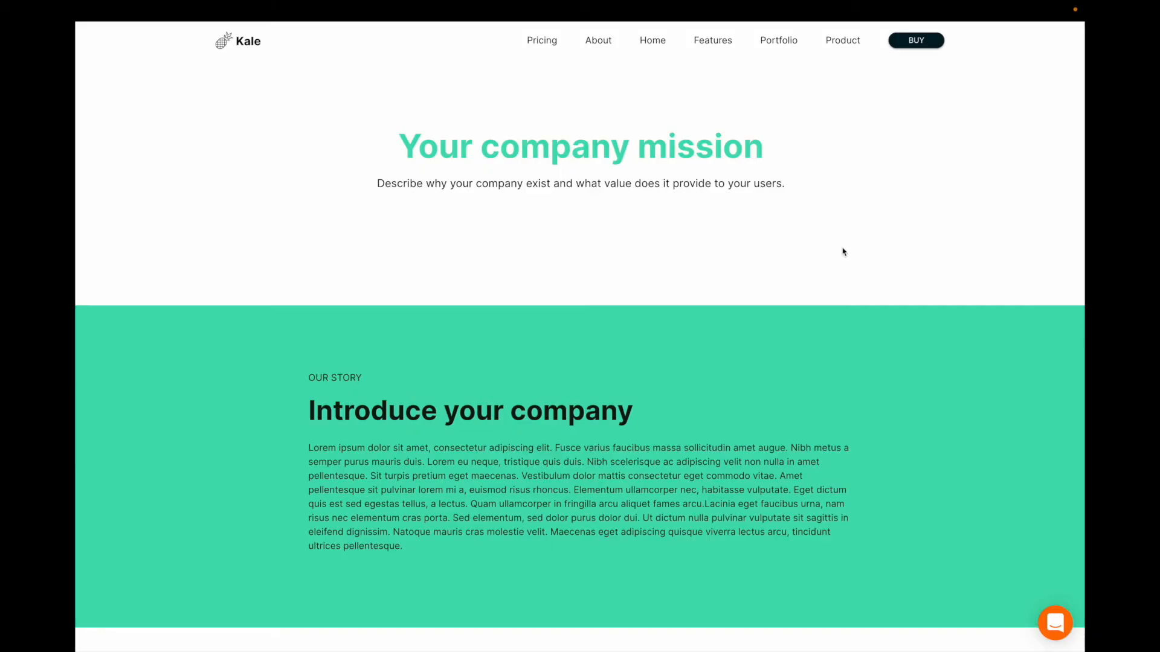
Leave the About page preview, return to the Portfolio page editor and show the list of the site's pages
scroll(844, 252, down, 1)
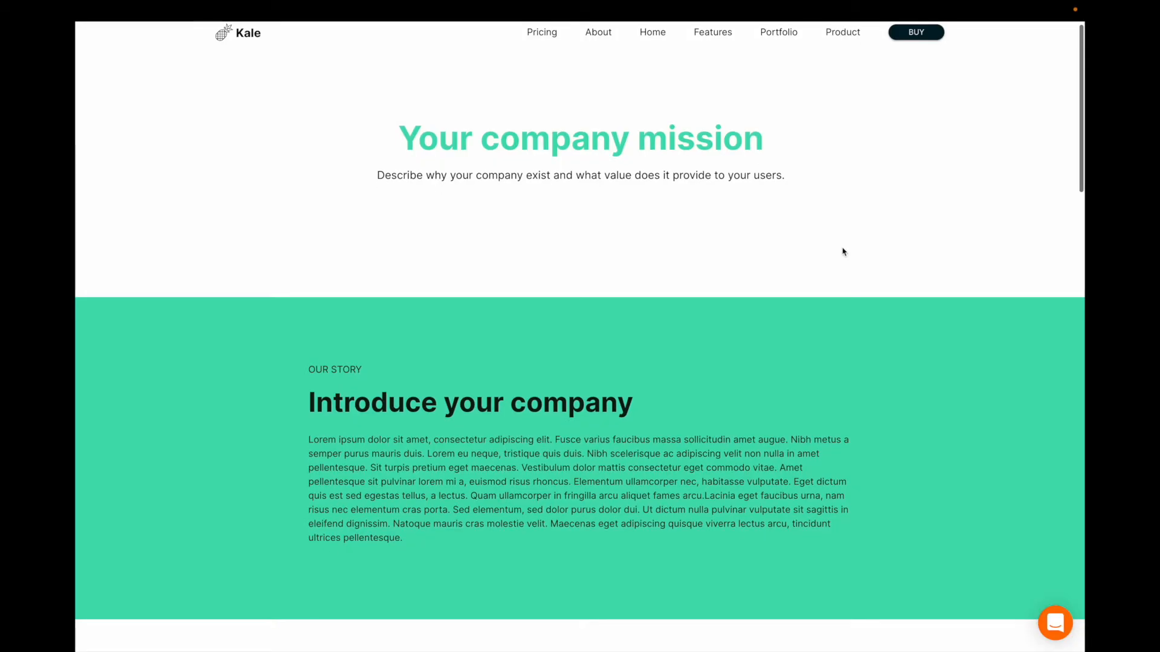
key(ctrl+Left)
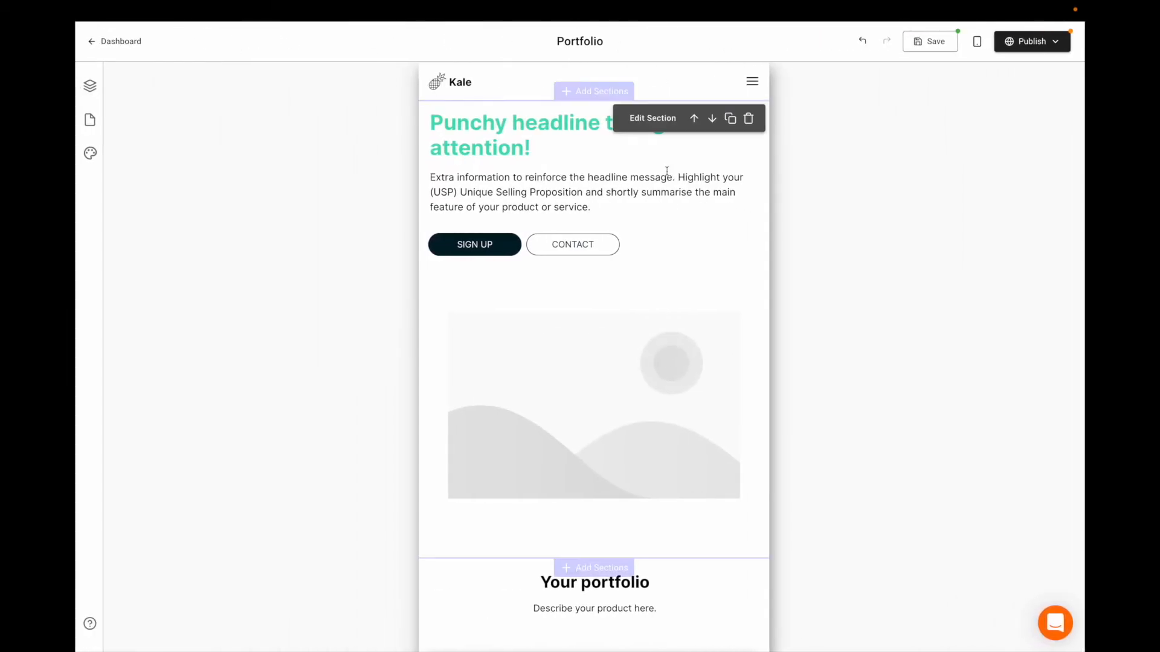
click(291, 177)
mouse_move(433, 290)
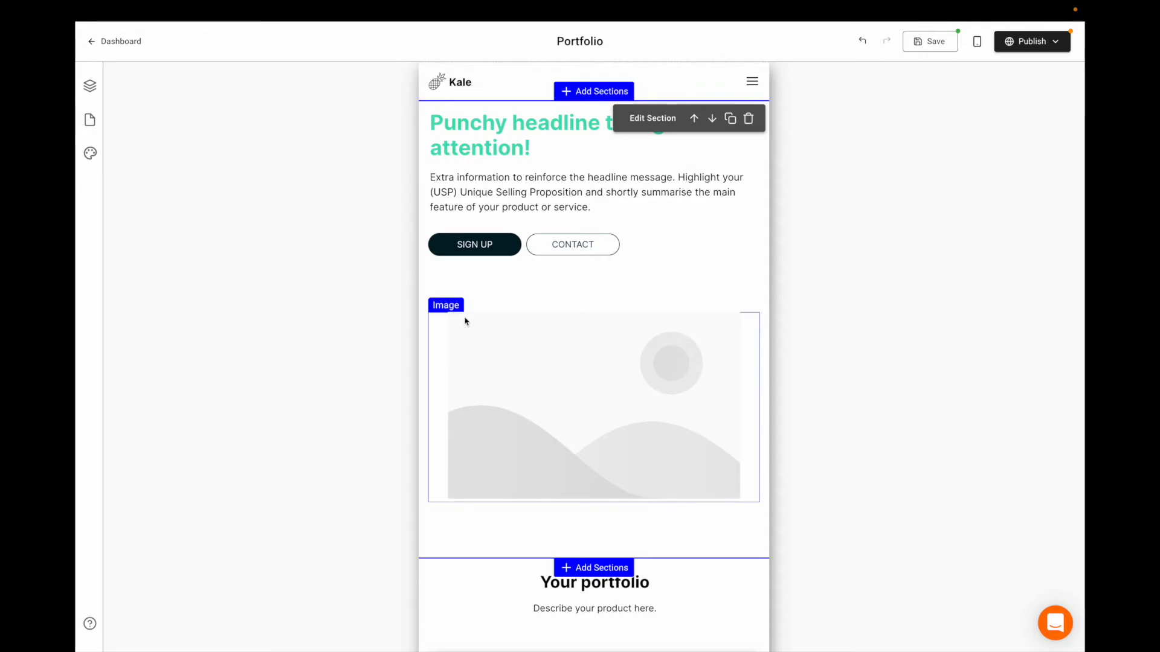
mouse_move(597, 281)
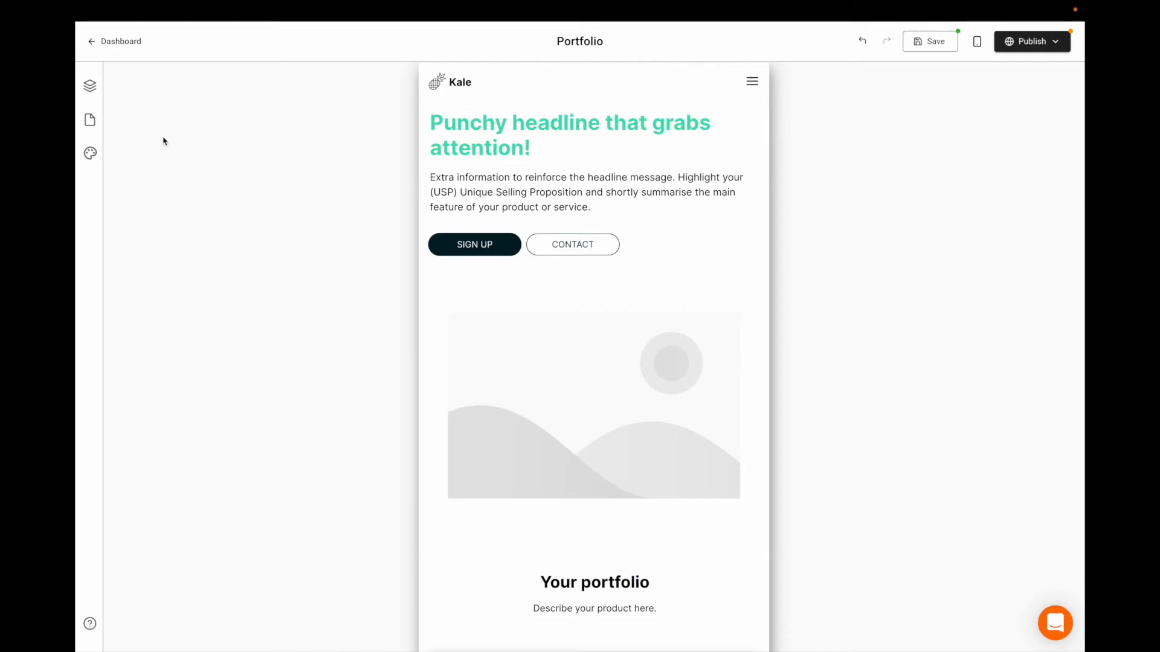
click(90, 122)
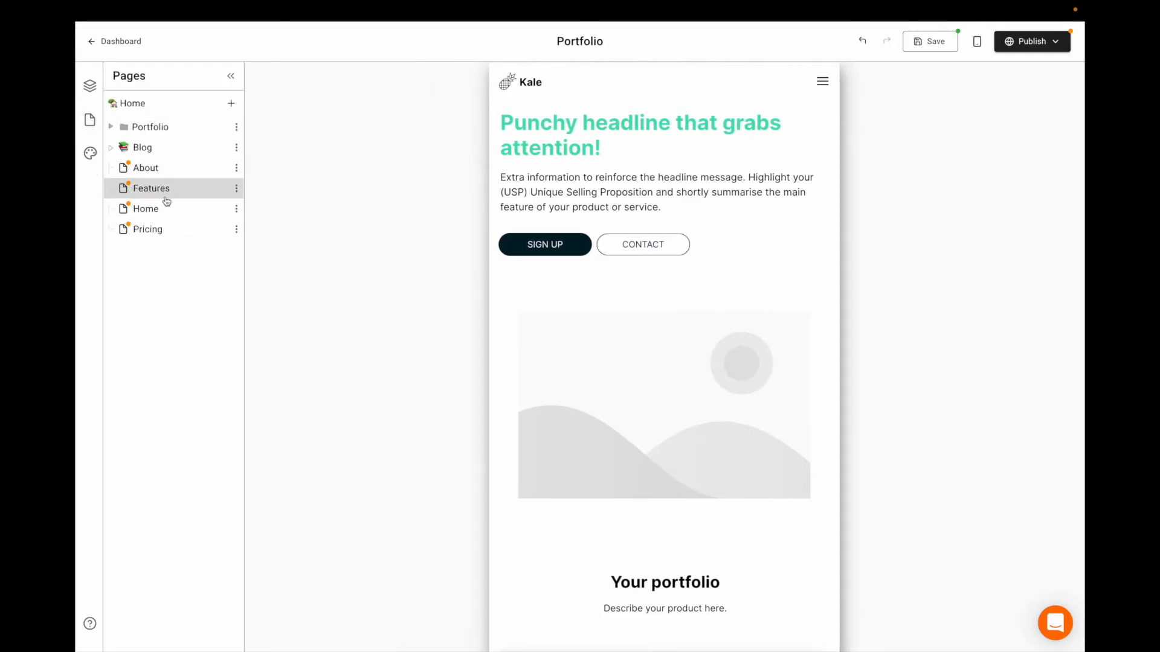
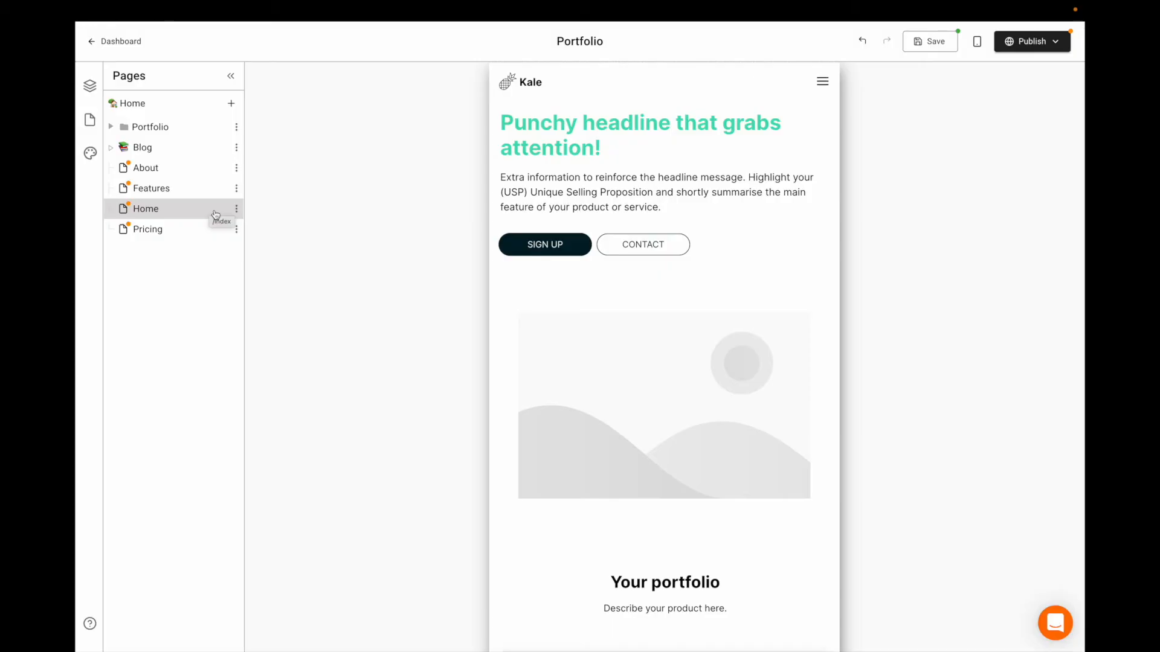
Open main-website from the mele workspace in the dashboard and review its brand colors and custom font settings
click(125, 52)
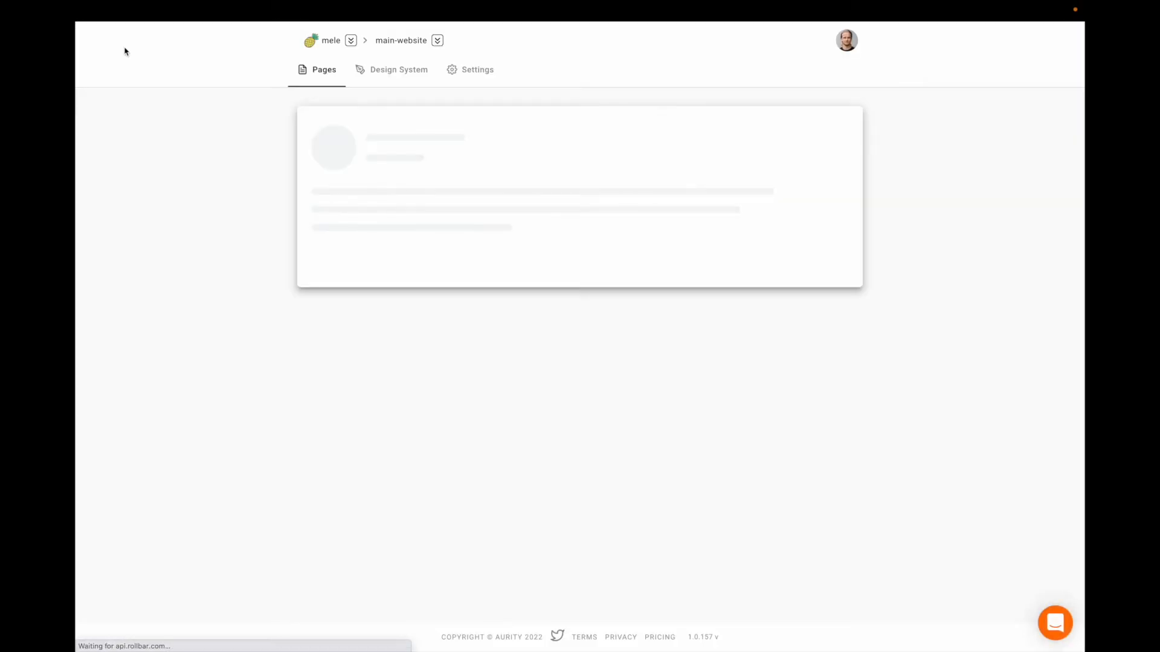
click(326, 41)
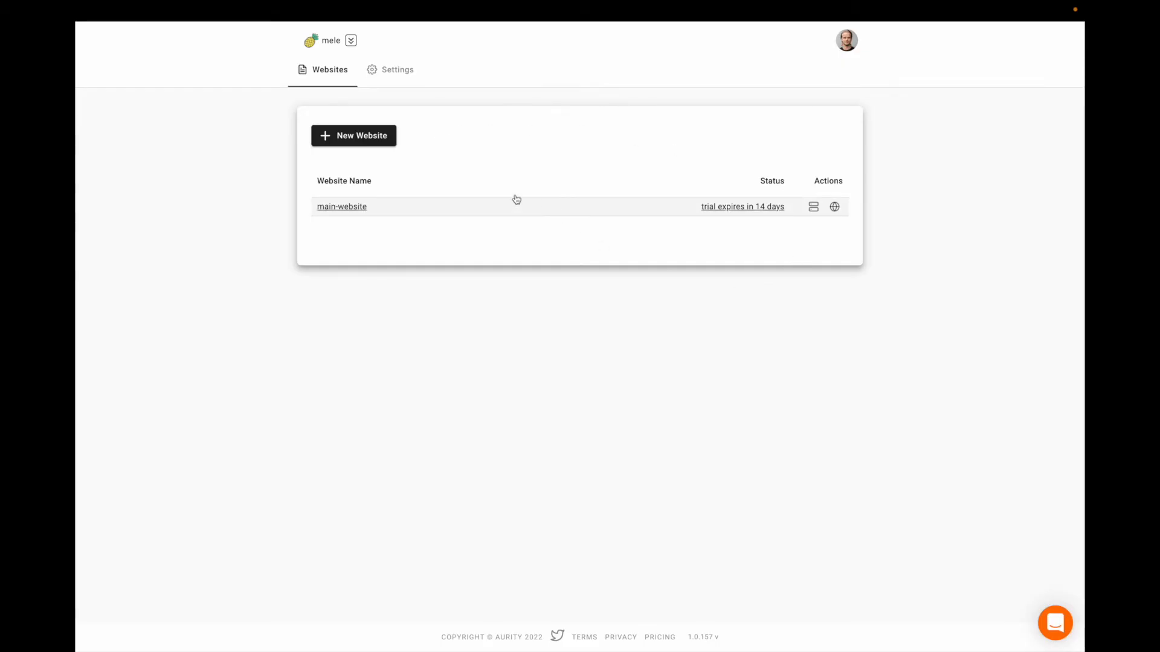
click(345, 206)
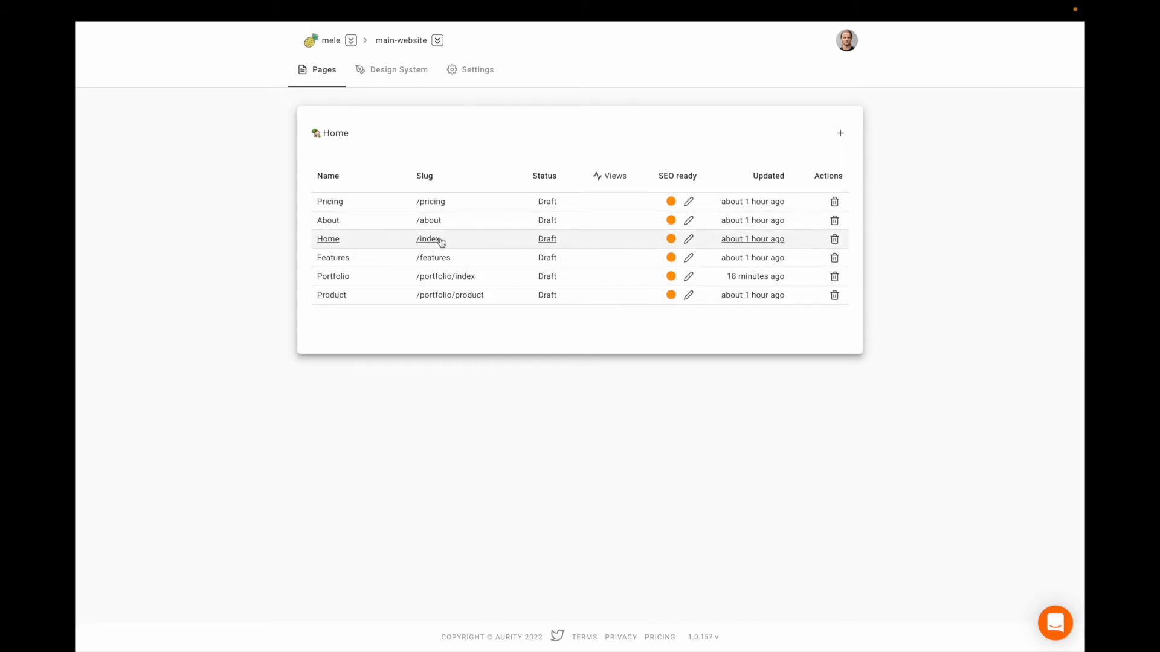
click(396, 82)
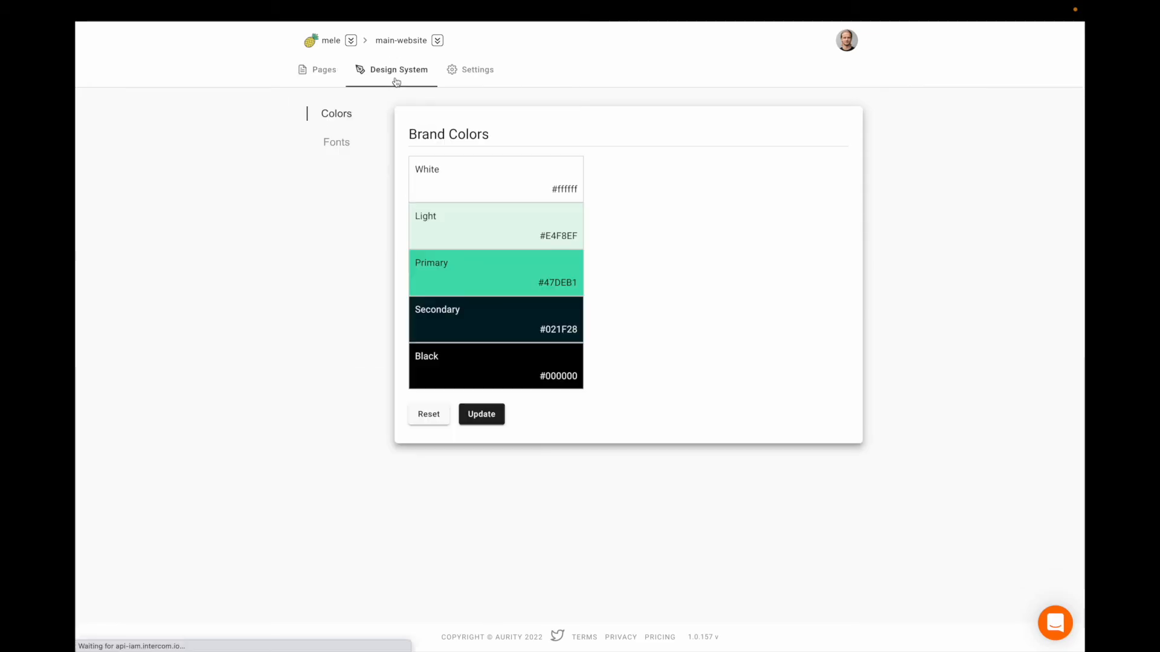
click(340, 142)
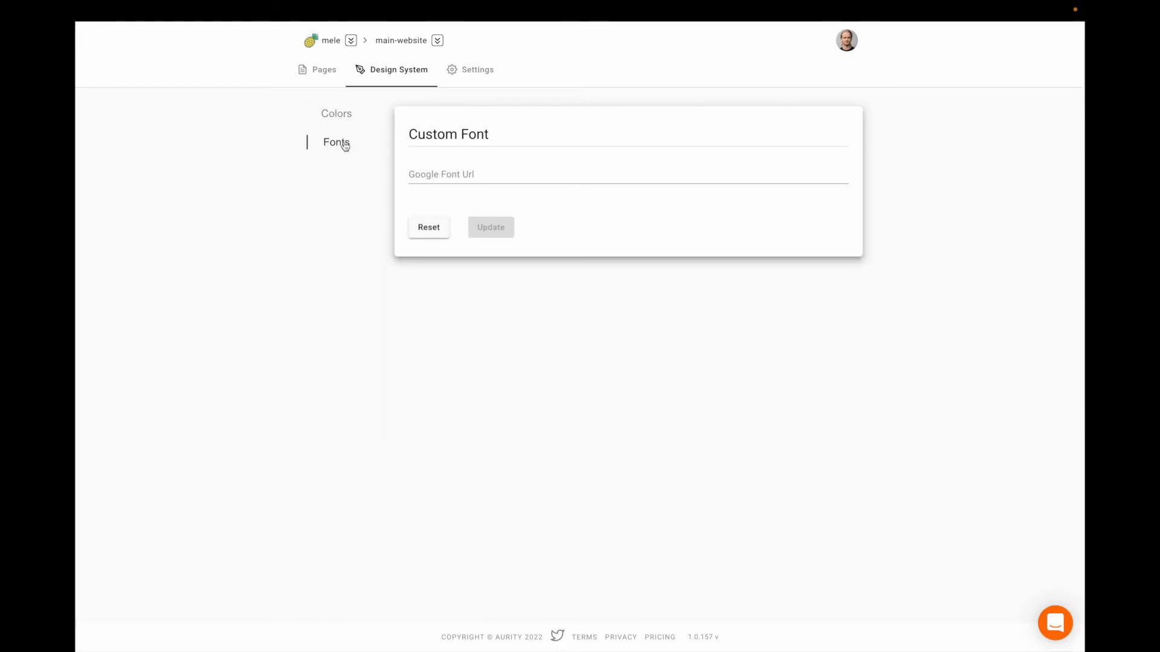
Open main-website's settings and look through the general, domain and integrations sections
click(469, 77)
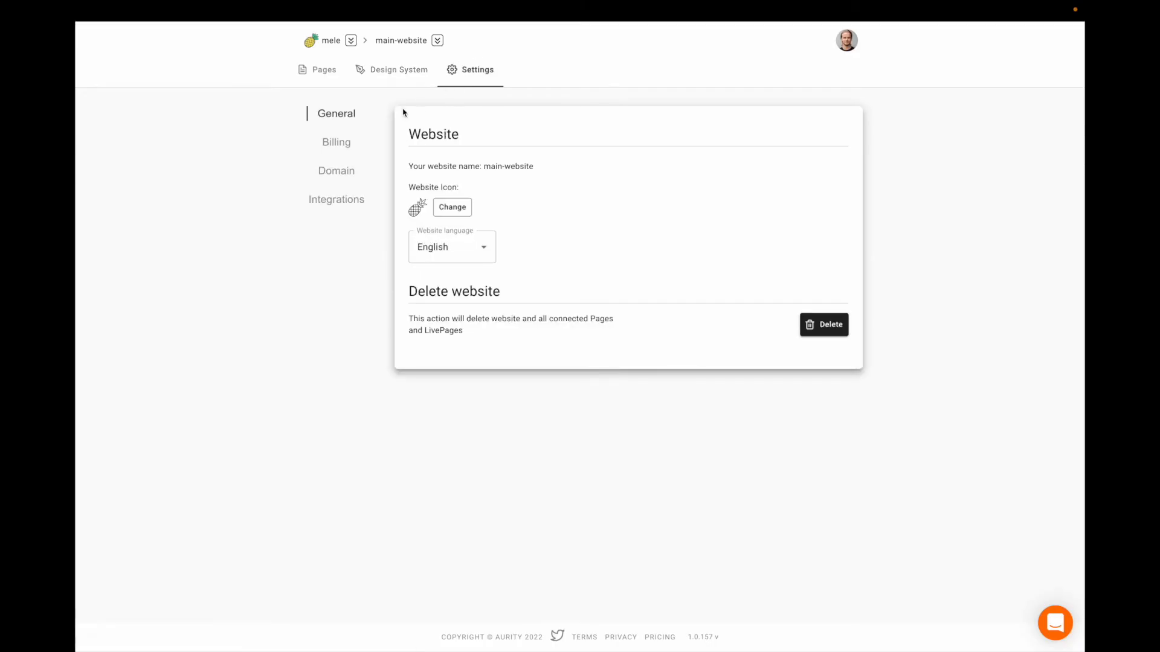
click(337, 176)
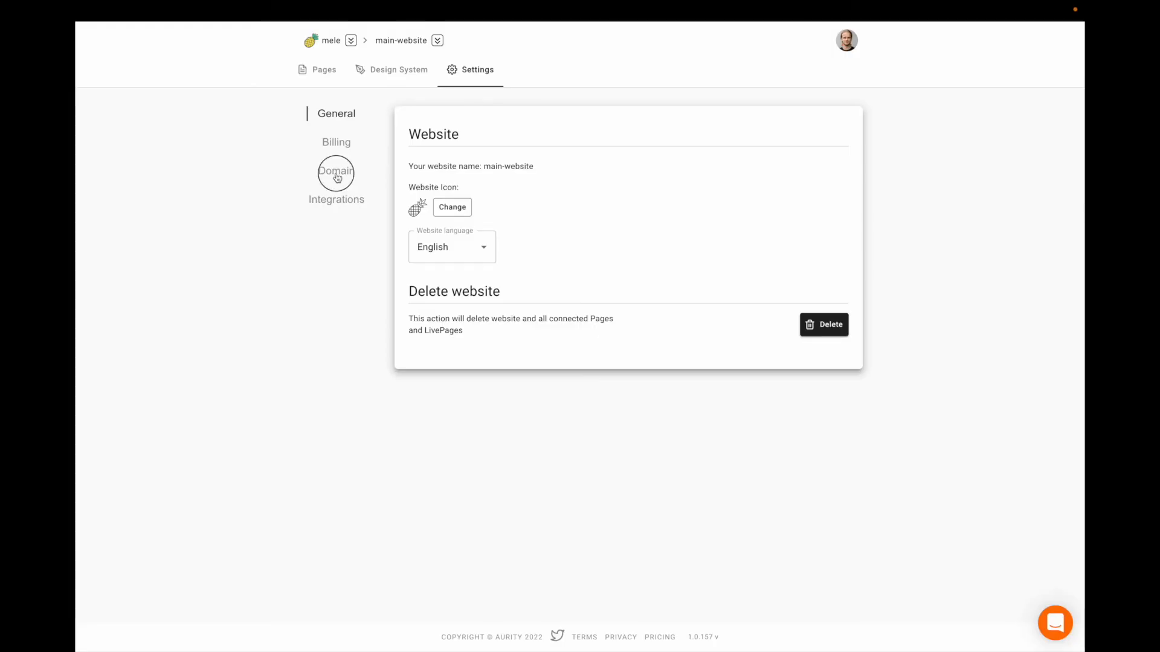
click(342, 201)
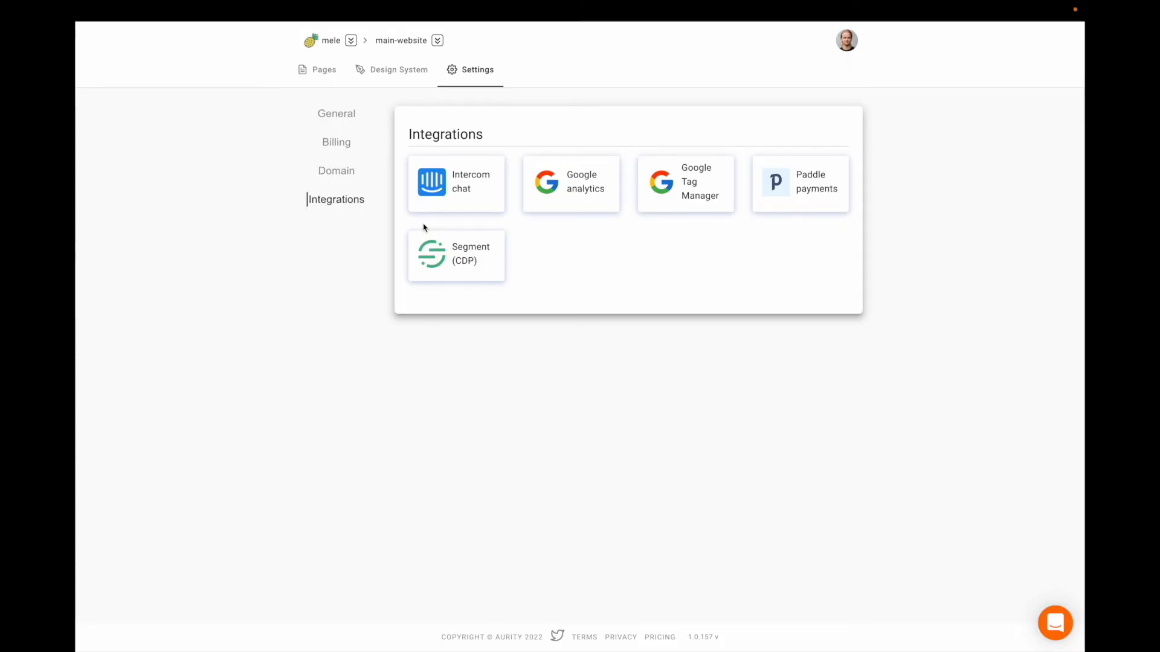
View the support chat's message option and suggested help articles, and close the chat
click(1052, 616)
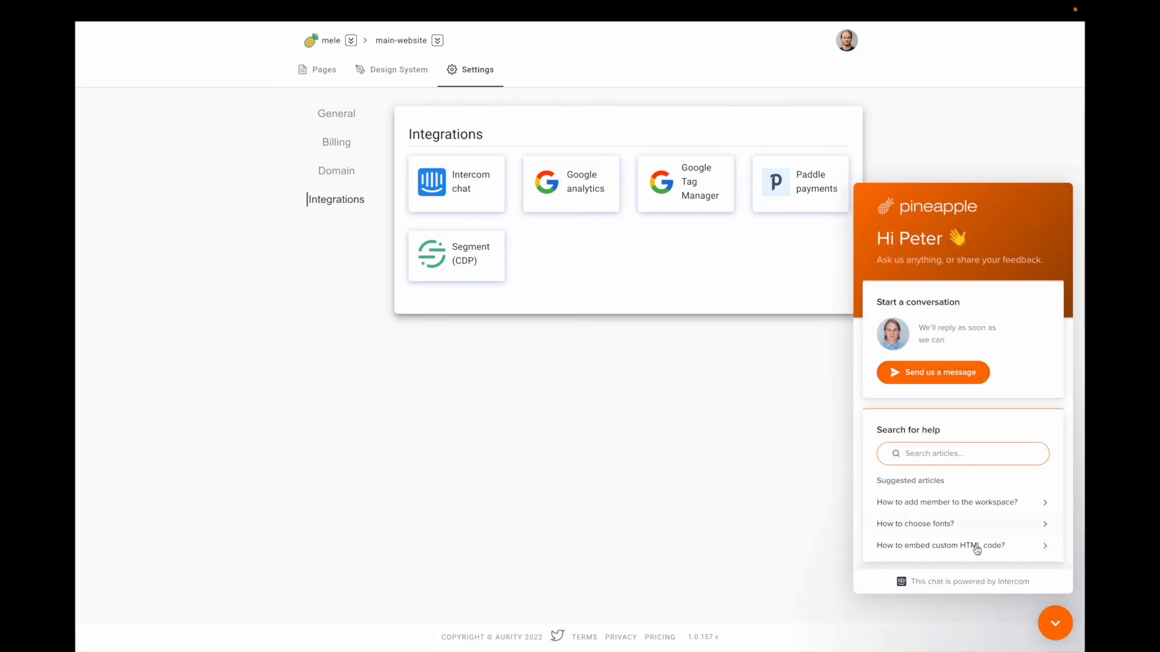
scroll(959, 513, down, 1)
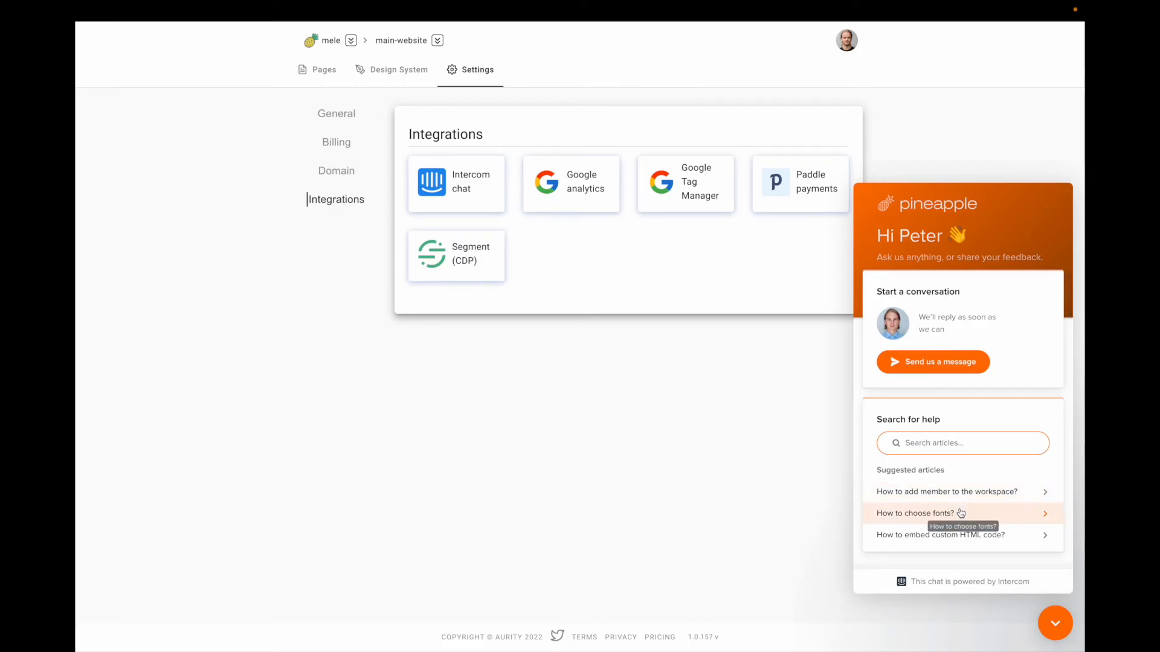
click(1042, 620)
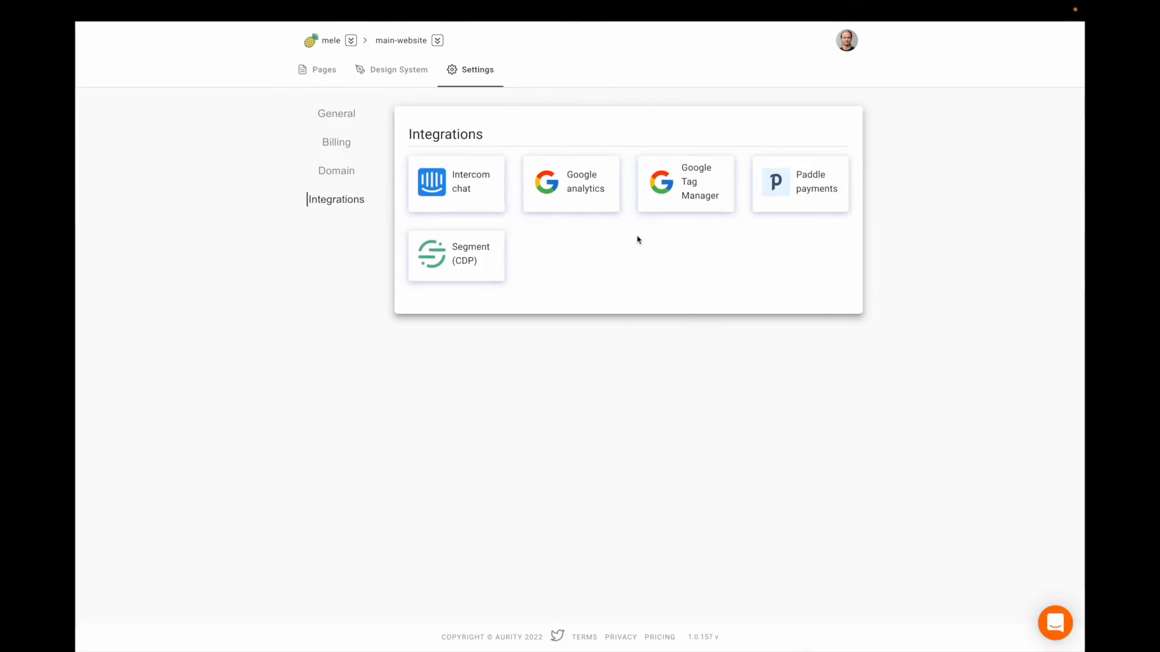
Inspect the Google Analytics tracking ID form without entering anything, and review the website's custom domain and general settings
click(583, 198)
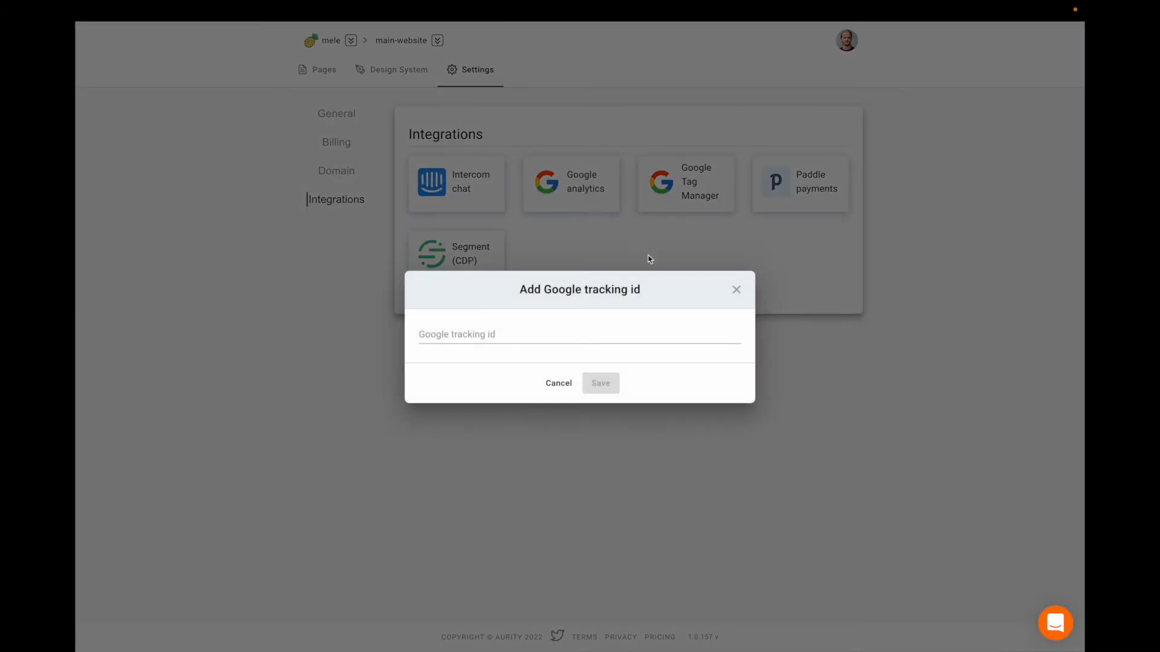
click(736, 289)
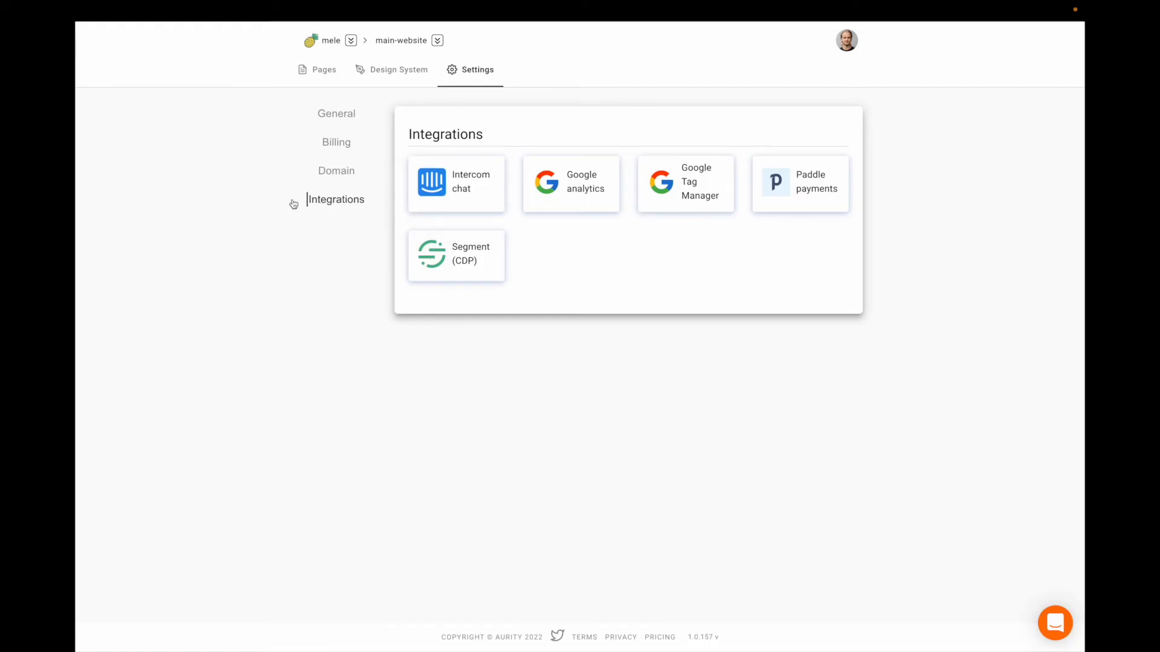
click(343, 176)
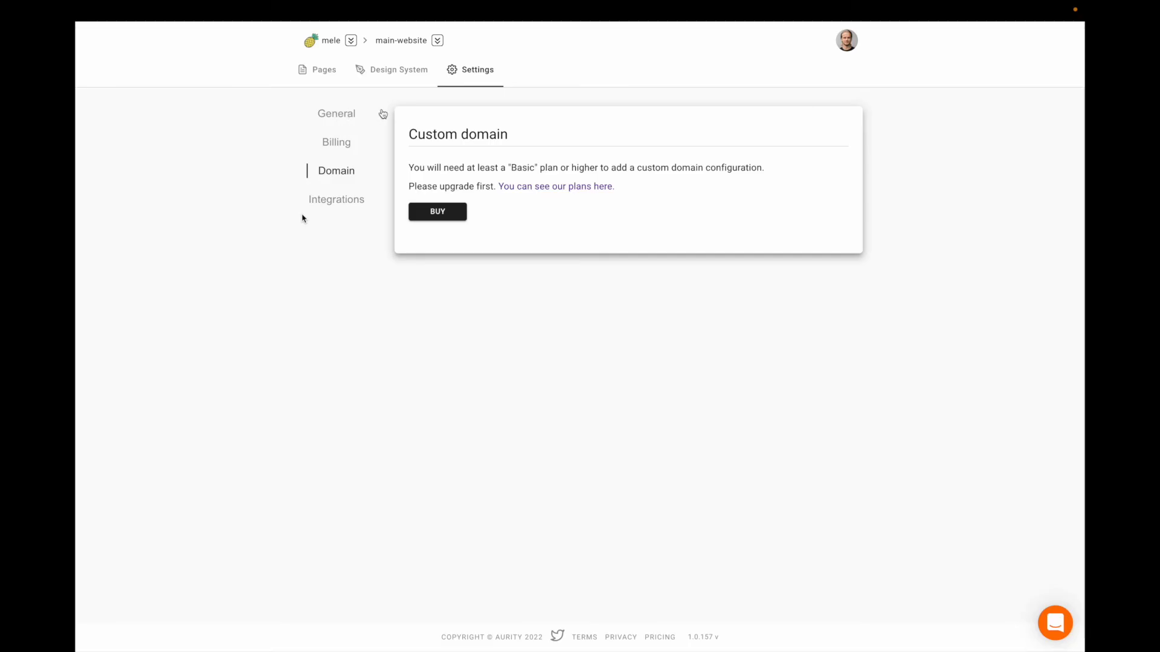
click(337, 114)
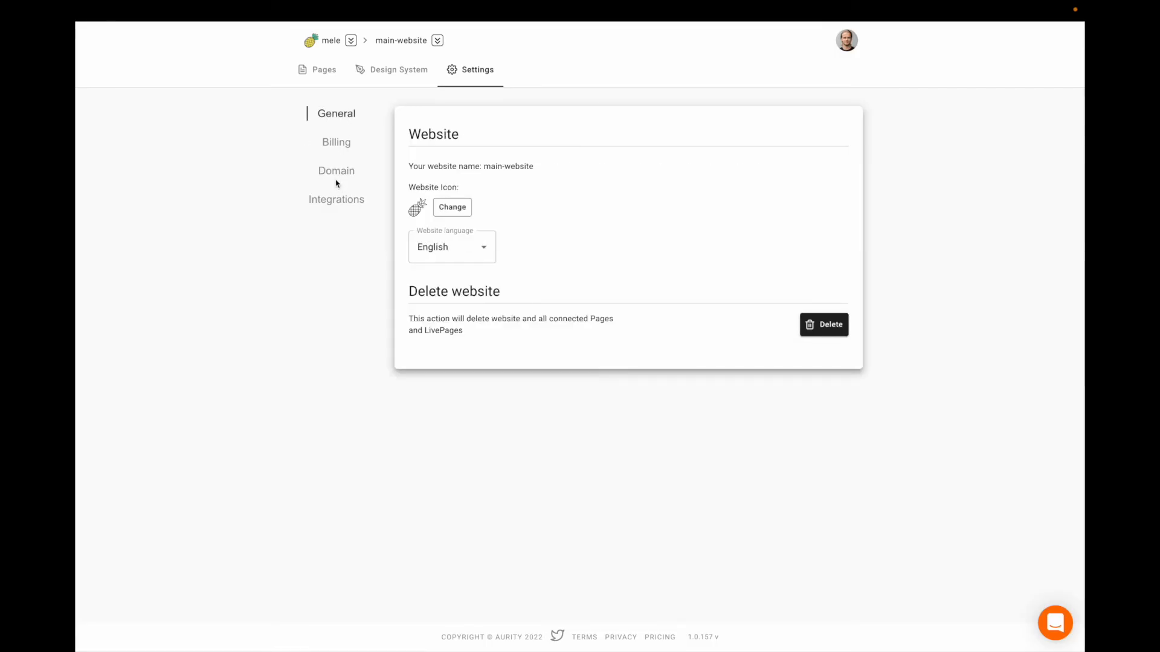
Open the Pricing page's SEO settings and enter "Title" as the page title and "asdasd" as the page description
click(322, 71)
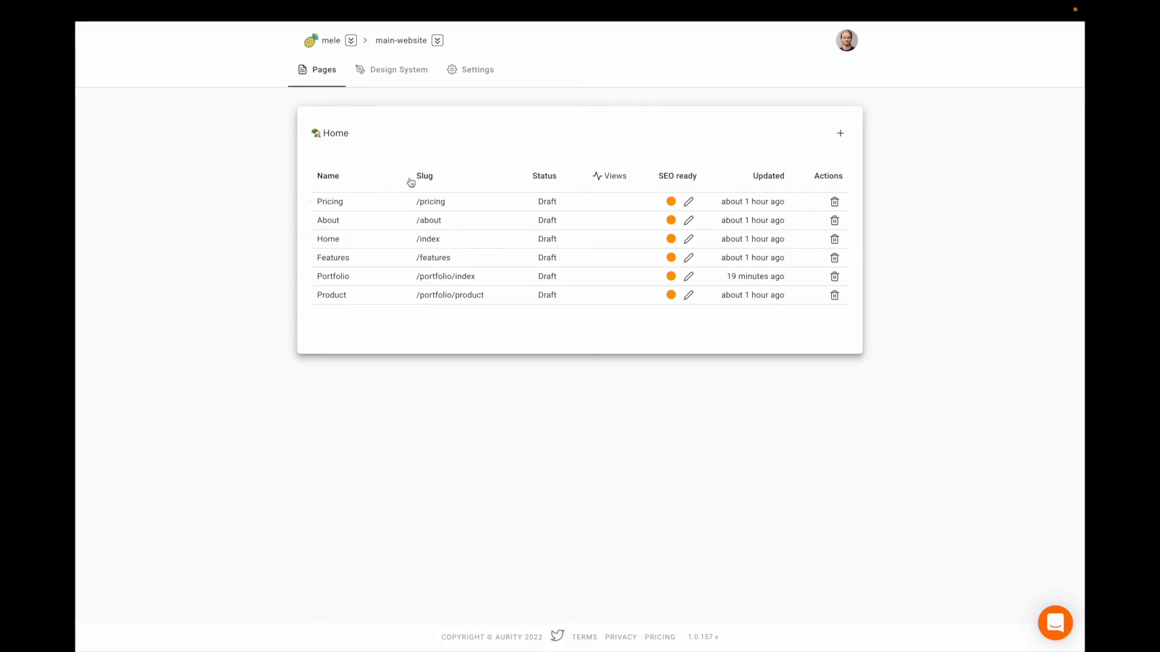
click(688, 203)
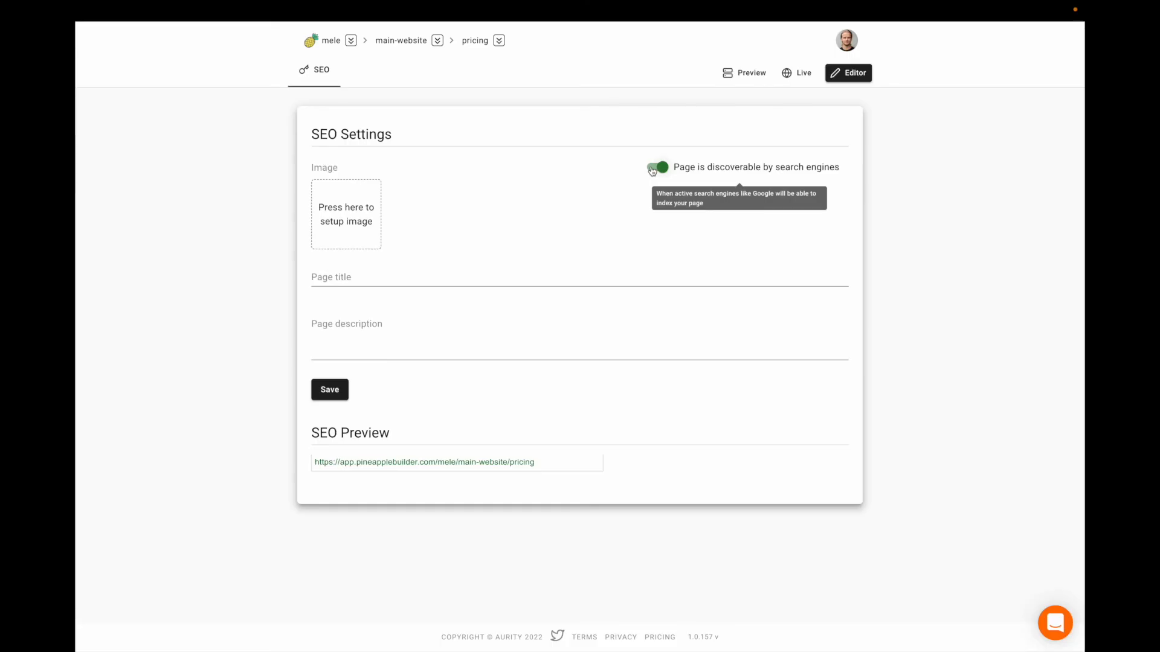
click(335, 279)
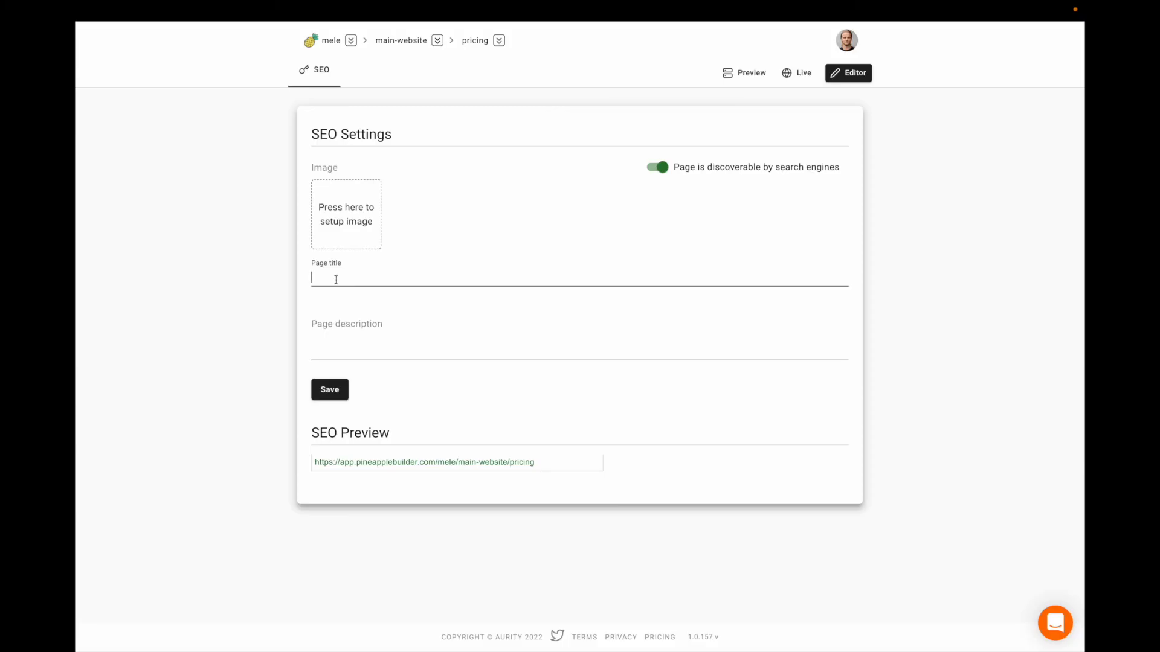
text(Title)
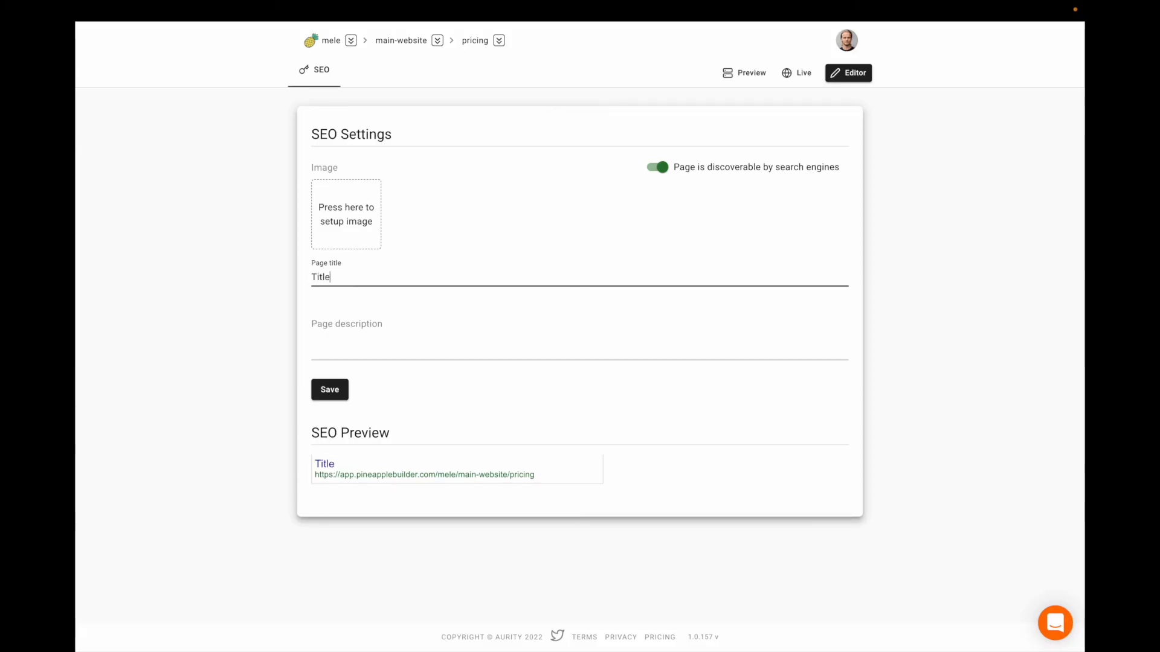
click(327, 359)
text(asdasd)
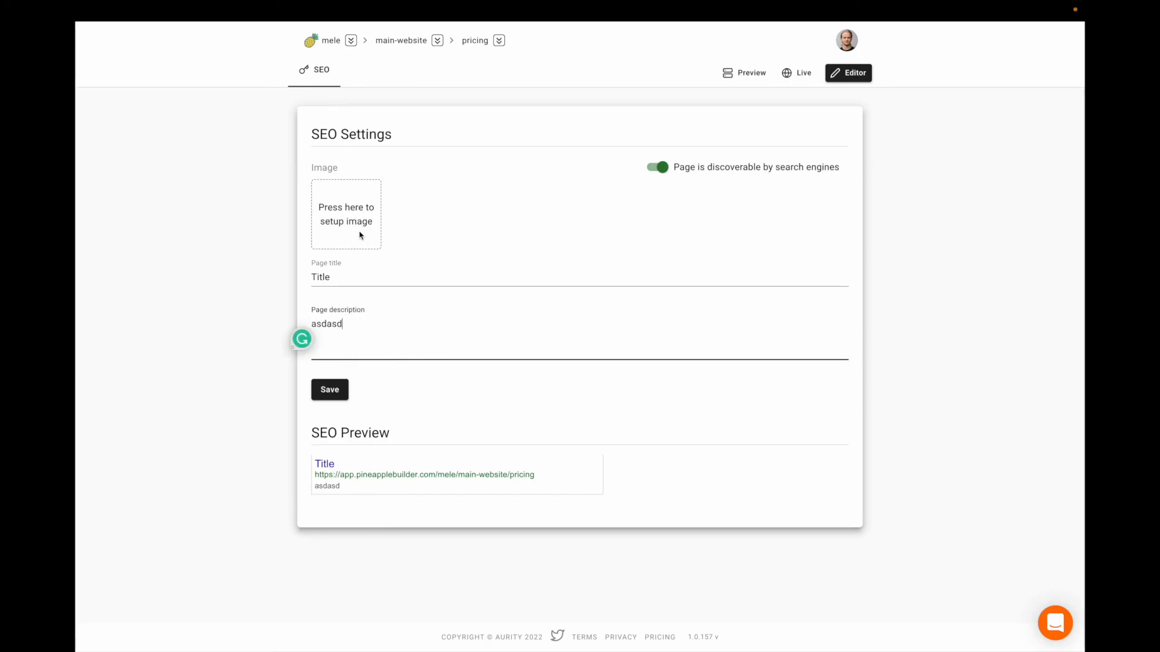
Check the SEO image chooser without picking an image, and save the Pricing page's SEO settings
click(350, 215)
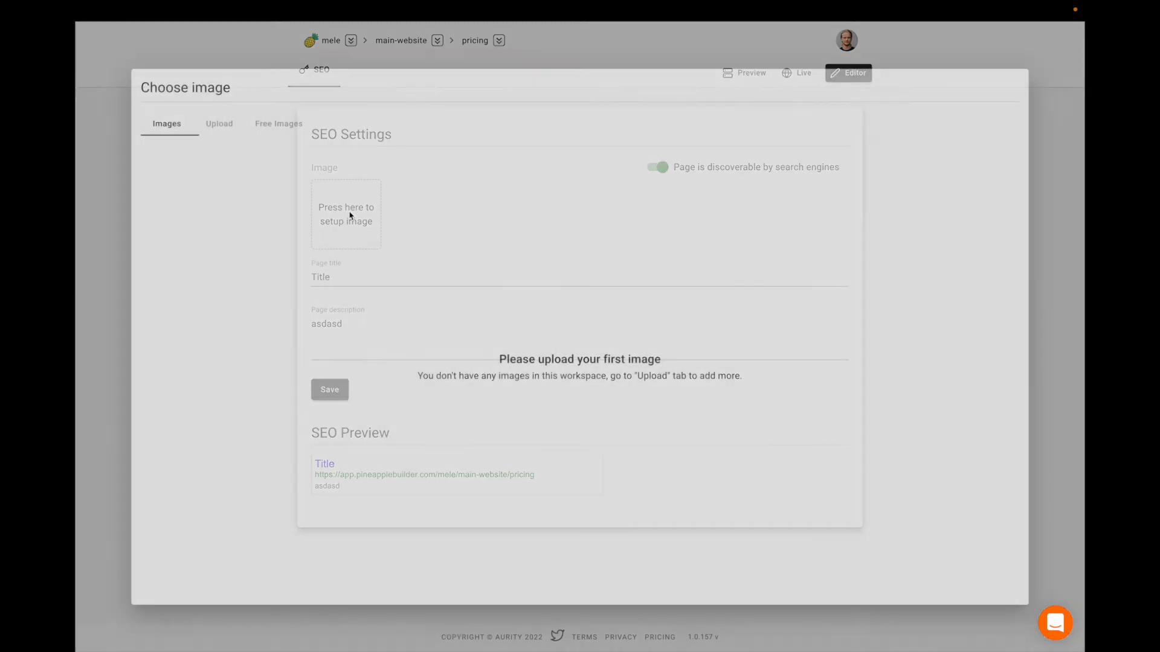
click(120, 198)
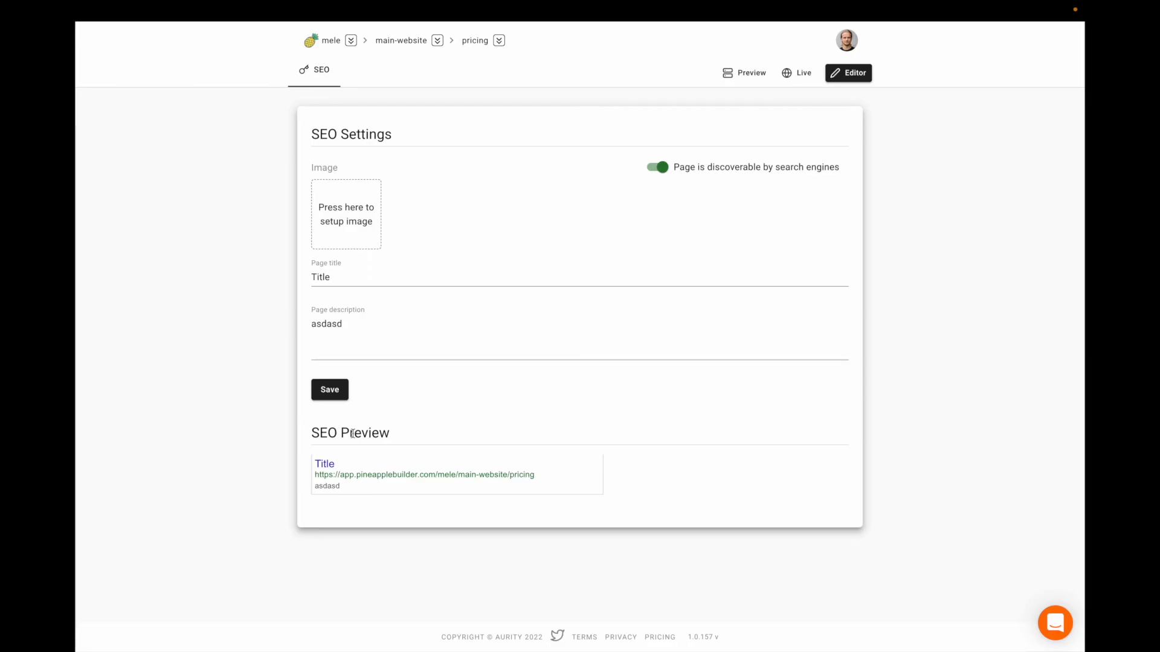
click(335, 389)
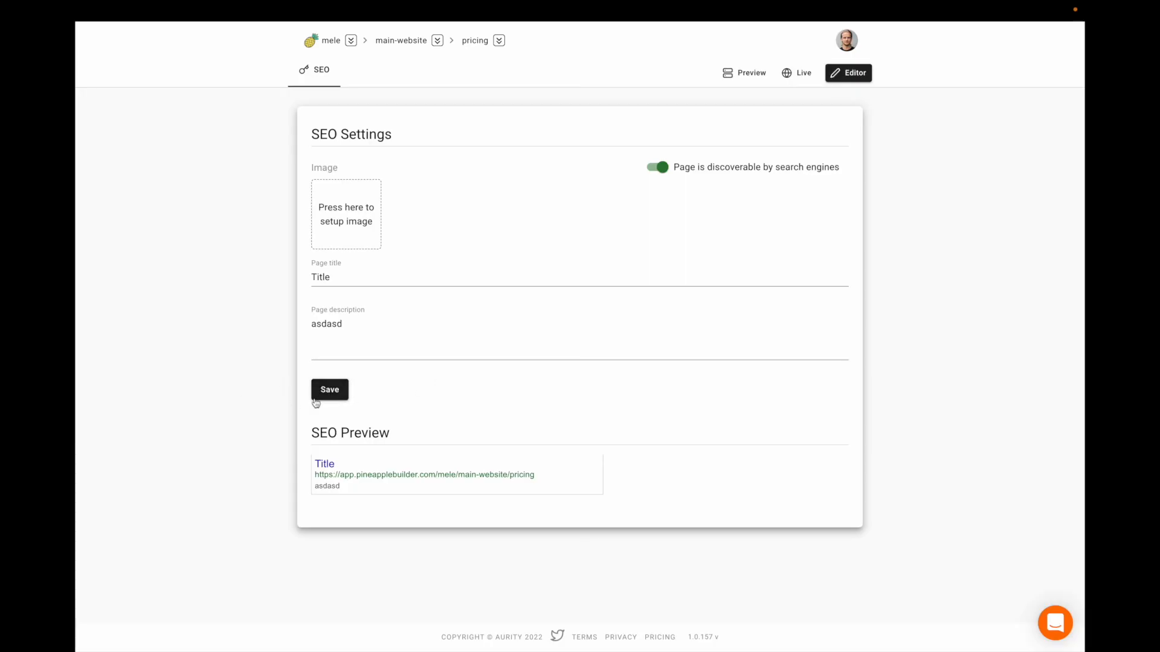